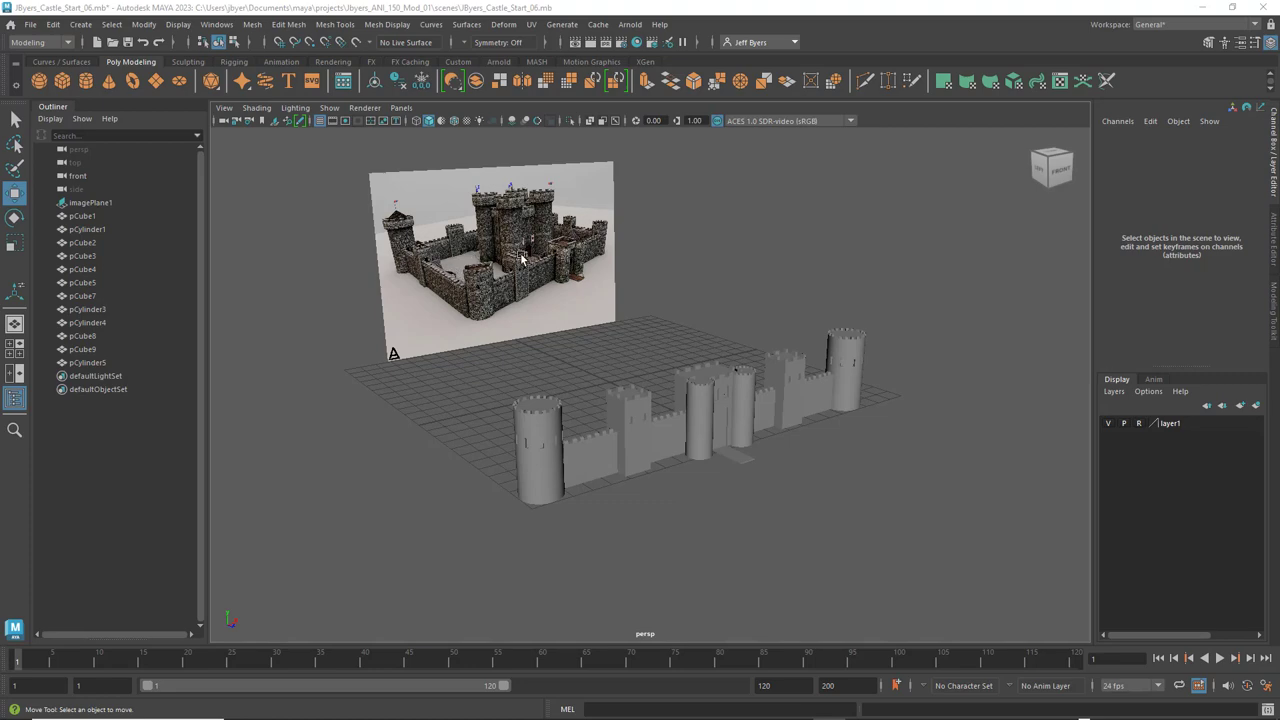
Examine the castle reference image up close, including the near corner tower and its adjoining walls
scroll(523, 256, "down", 3)
middle_click_drag(543, 257, 678, 319, "alt")
scroll(704, 318, "up", 4)
scroll(705, 320, "up", 5)
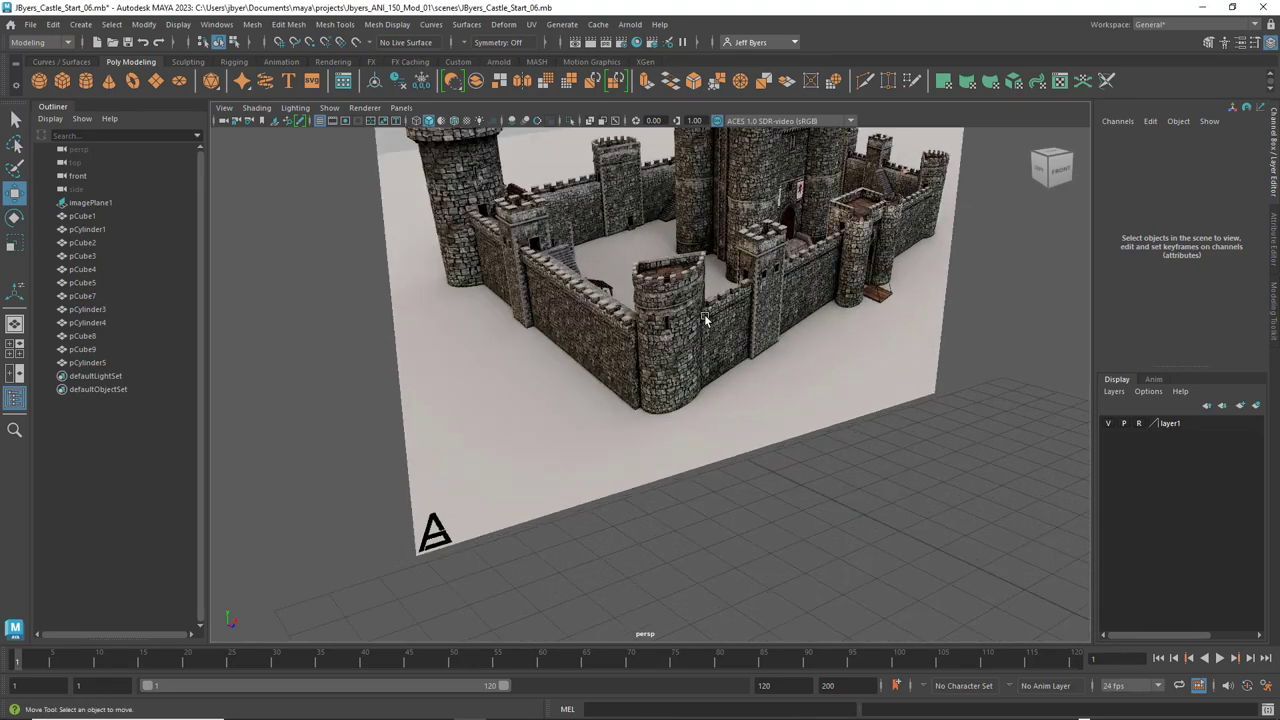
middle_click_drag(688, 252, 666, 455, "alt")
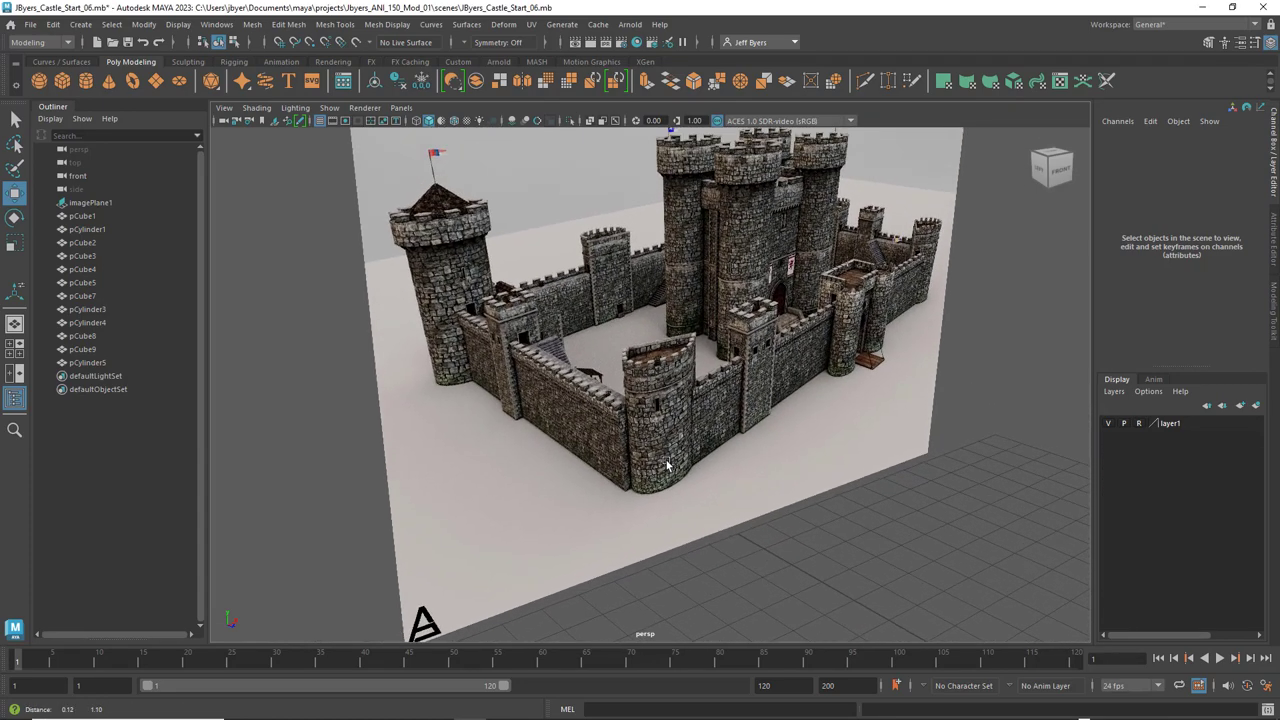
scroll(694, 386, "up", 1)
middle_click_drag(709, 366, 600, 520, "alt")
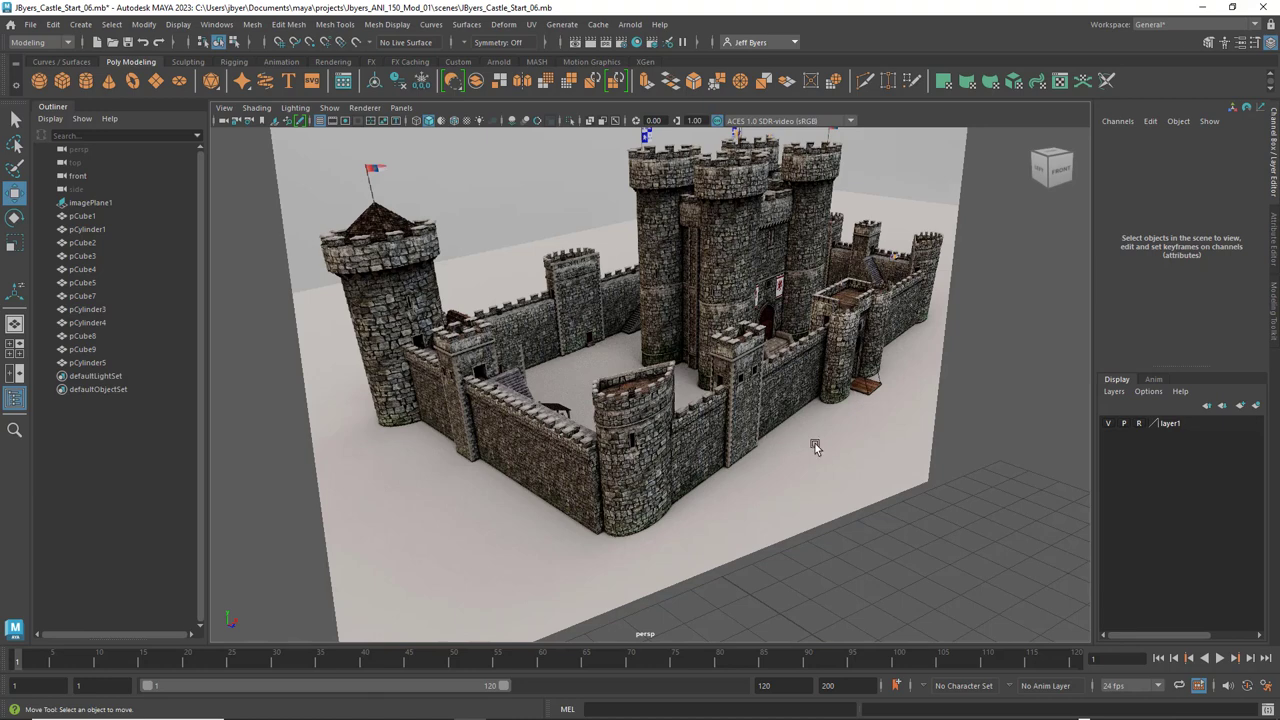
scroll(811, 445, "down", 4)
scroll(835, 470, "down", 3)
left_click_drag(840, 481, 570, 475, "alt")
Inspect the modeled front wall sections one by one across the whole front of the castle
left_click(572, 478)
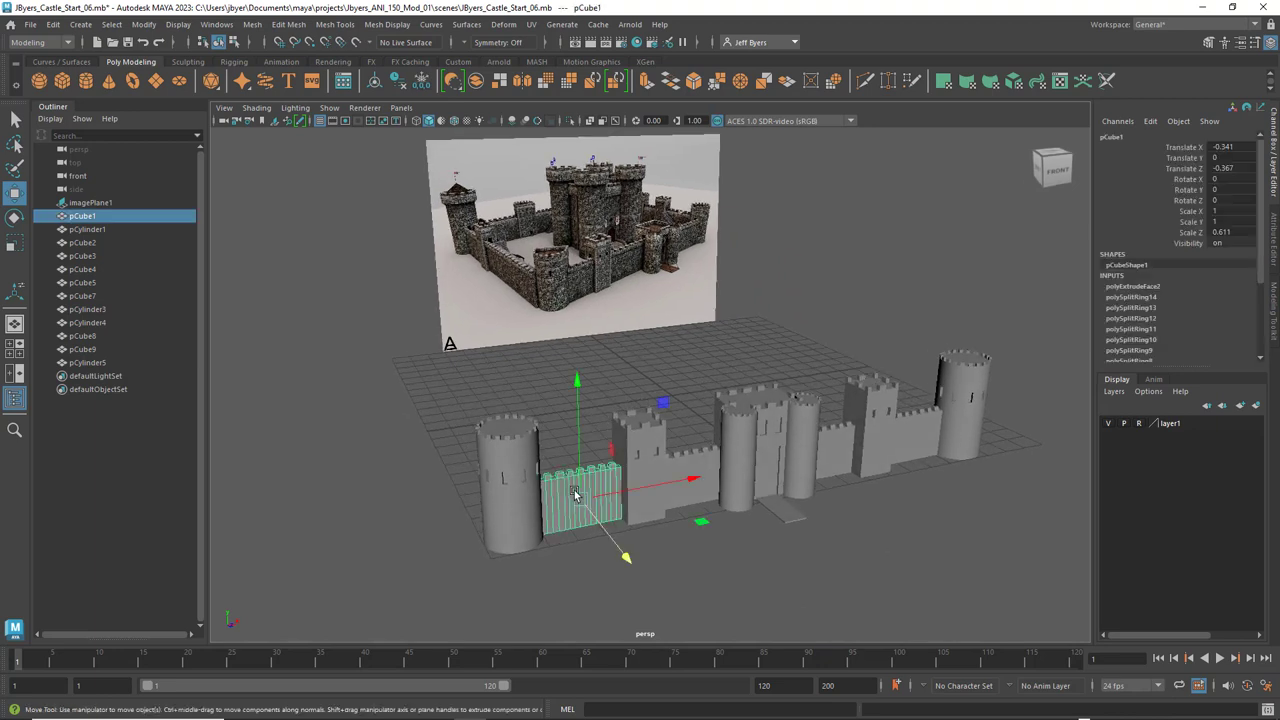
left_click(701, 463)
left_click(847, 443)
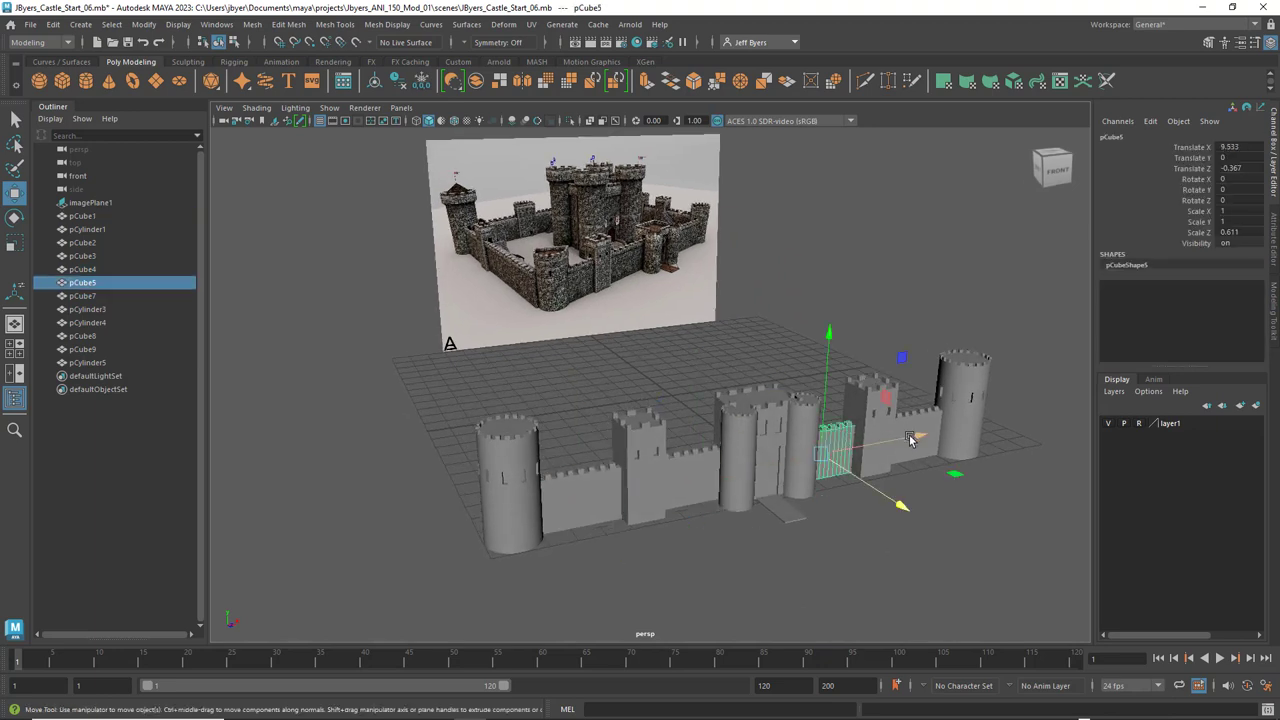
left_click(919, 418)
left_click(560, 492)
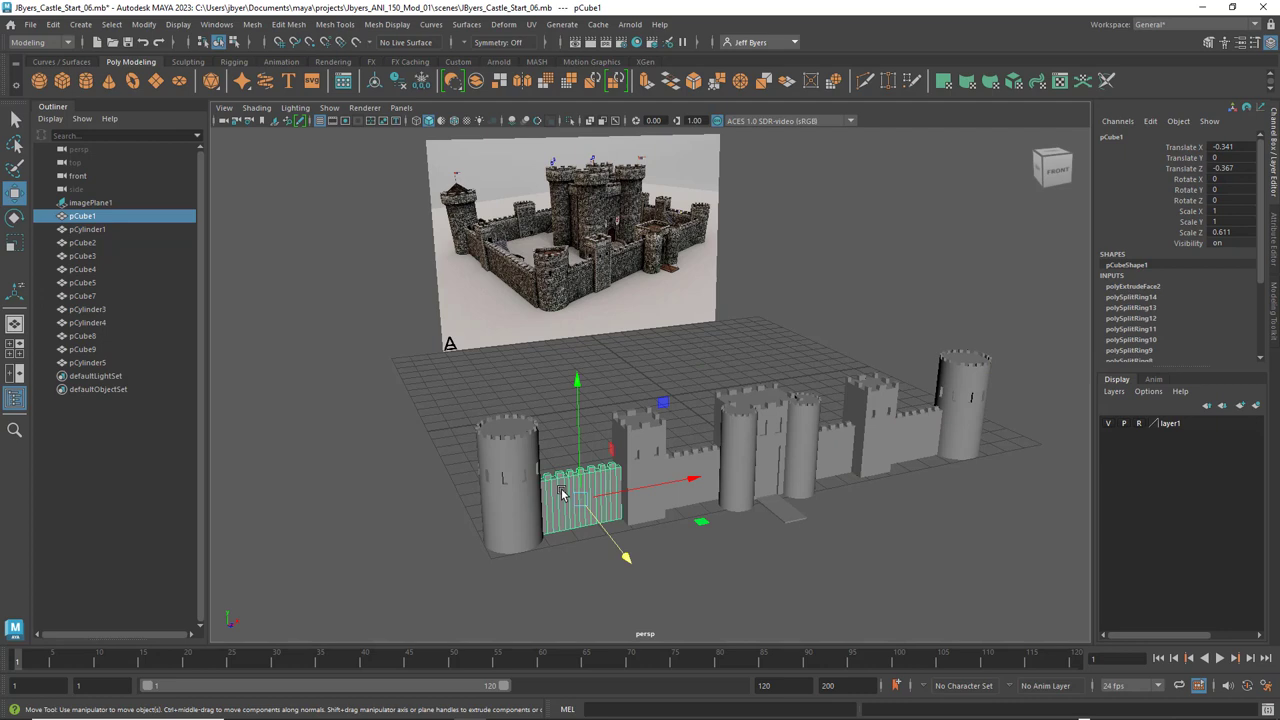
left_click(510, 453)
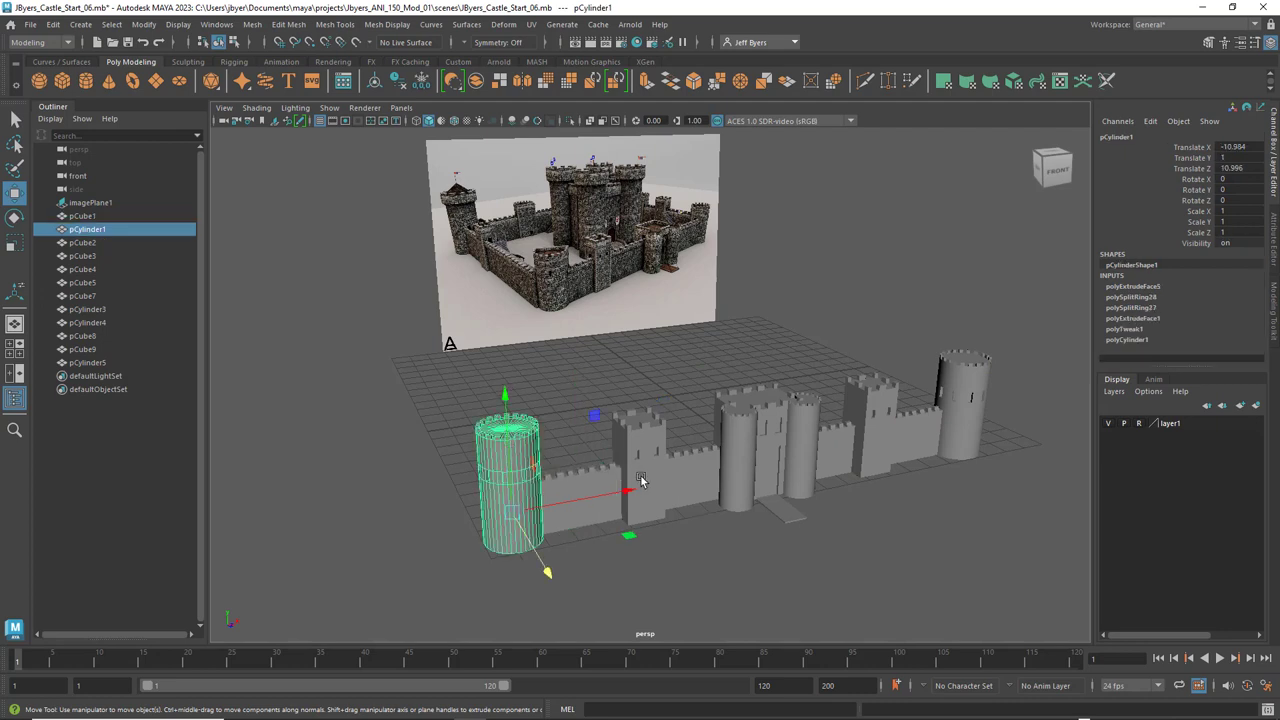
left_click(573, 484)
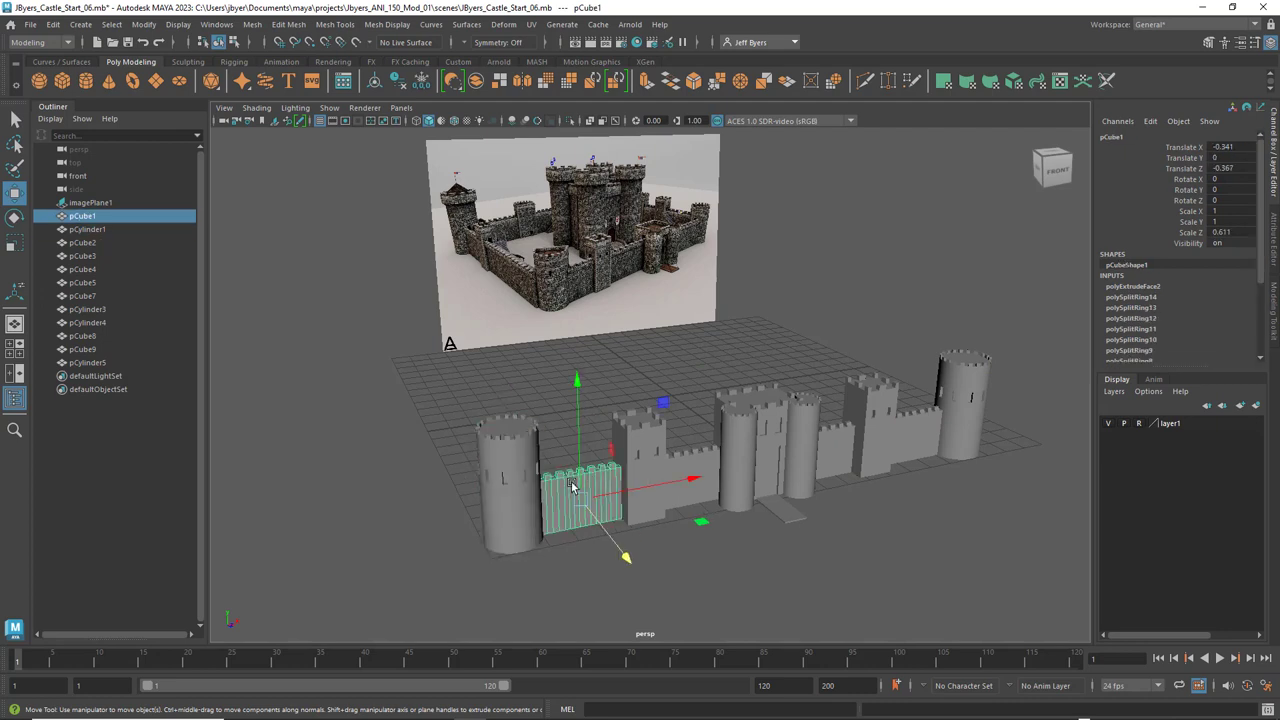
left_click(714, 460)
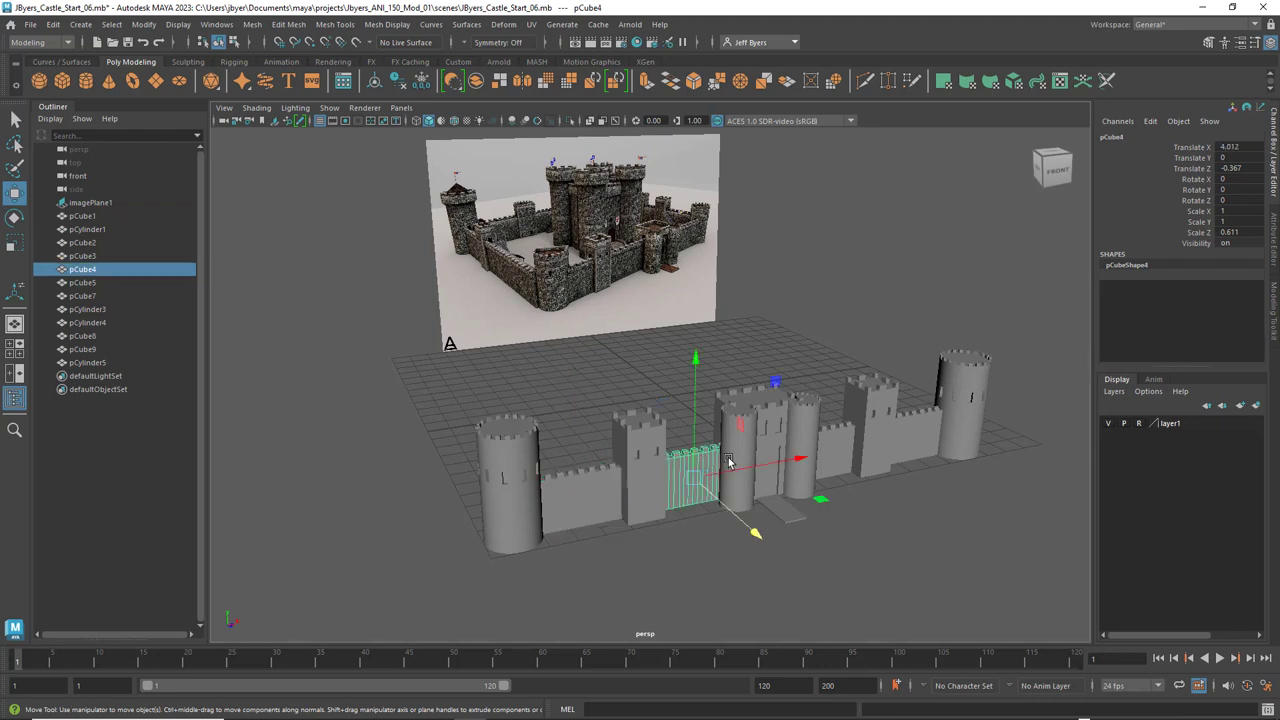
left_click(845, 445)
left_click(925, 420)
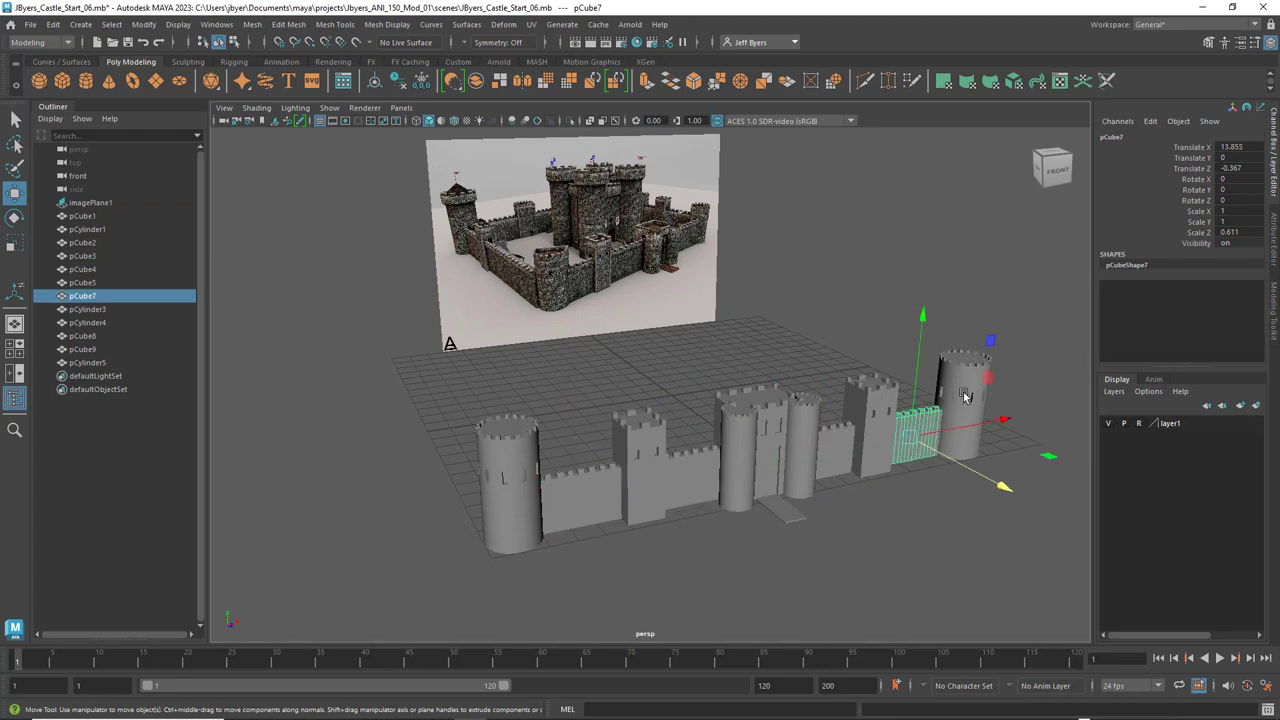
left_click(586, 495)
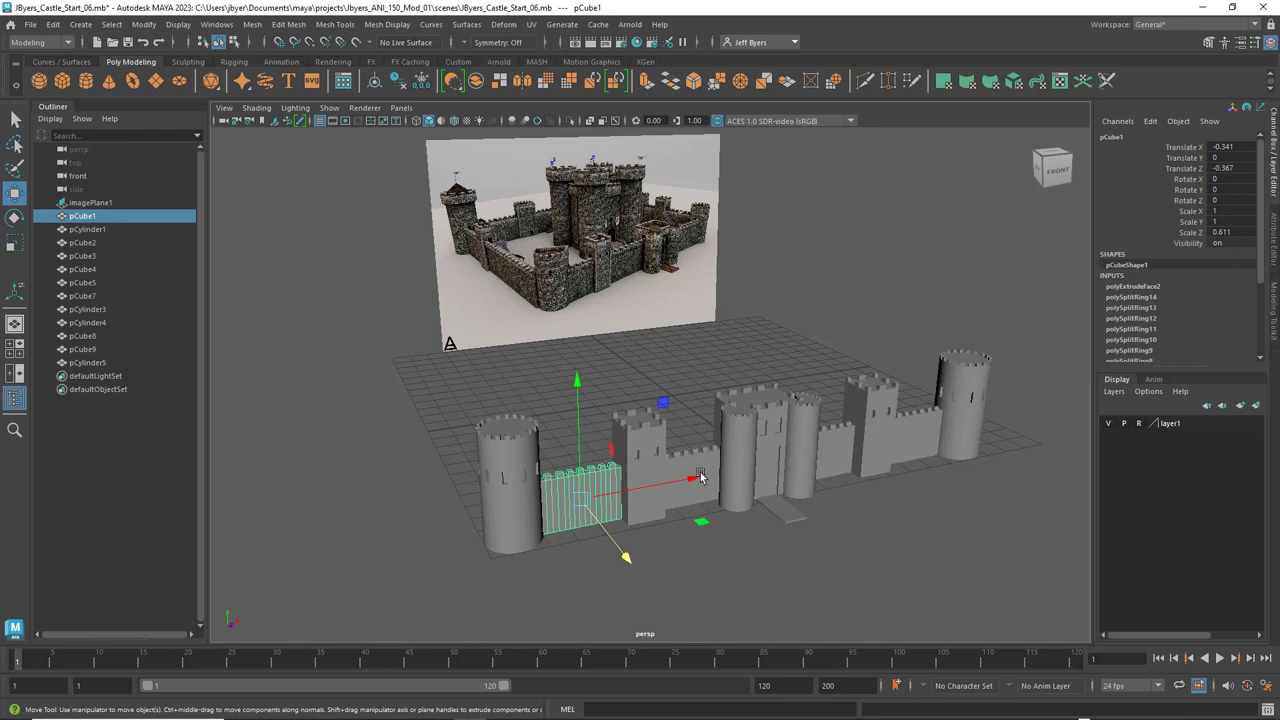
Inspect the square and round towers one by one along the front of the castle
left_click(626, 440)
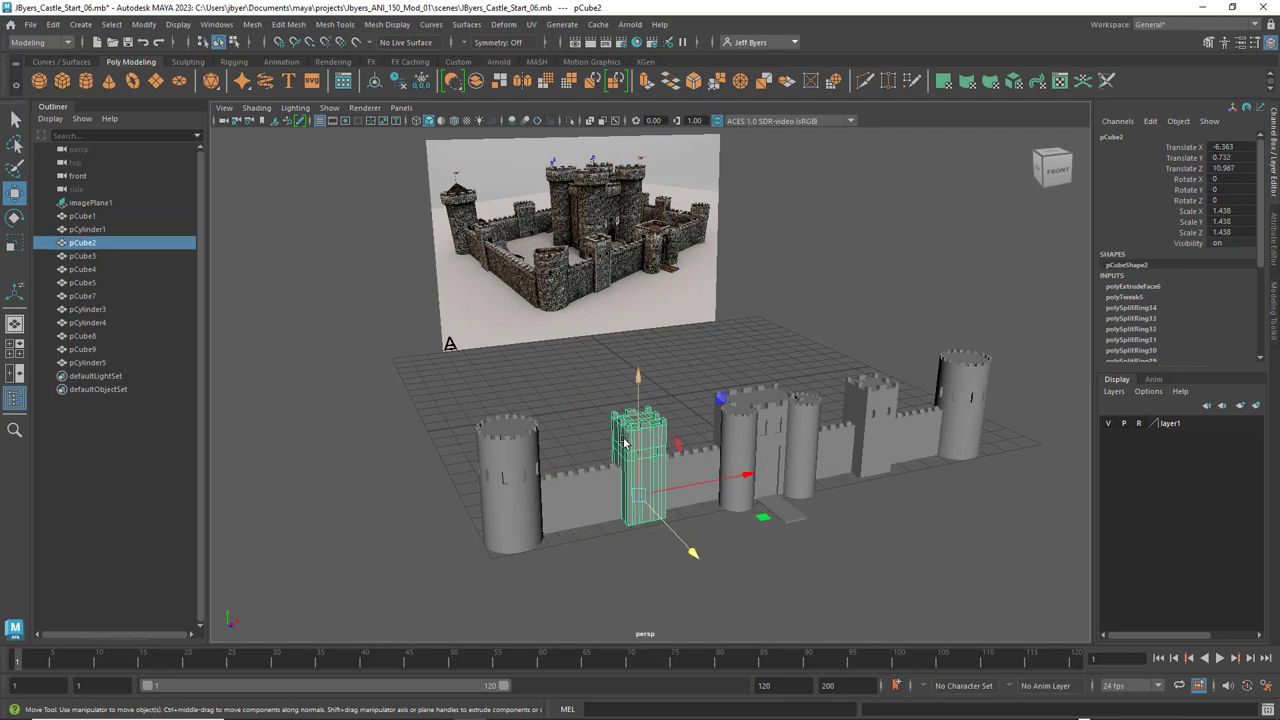
left_click(514, 462)
left_click(648, 441)
left_click(750, 432)
left_click(804, 424)
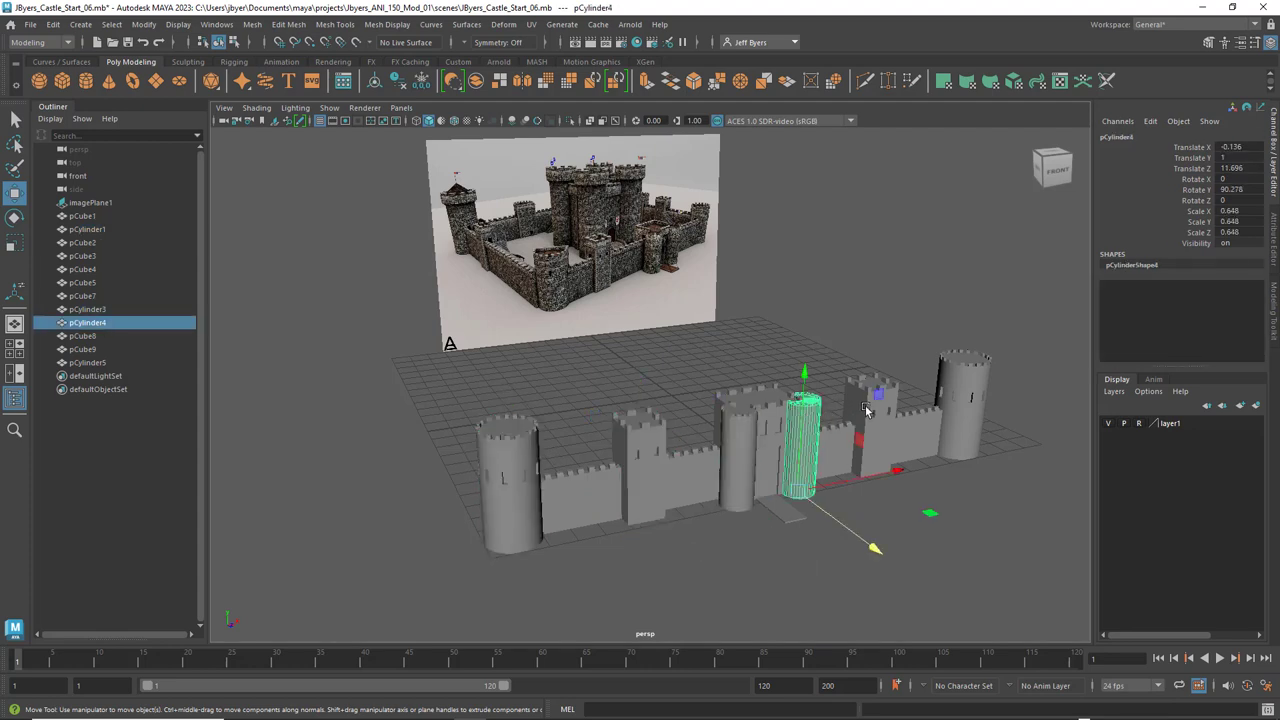
left_click(866, 410)
left_click(978, 381)
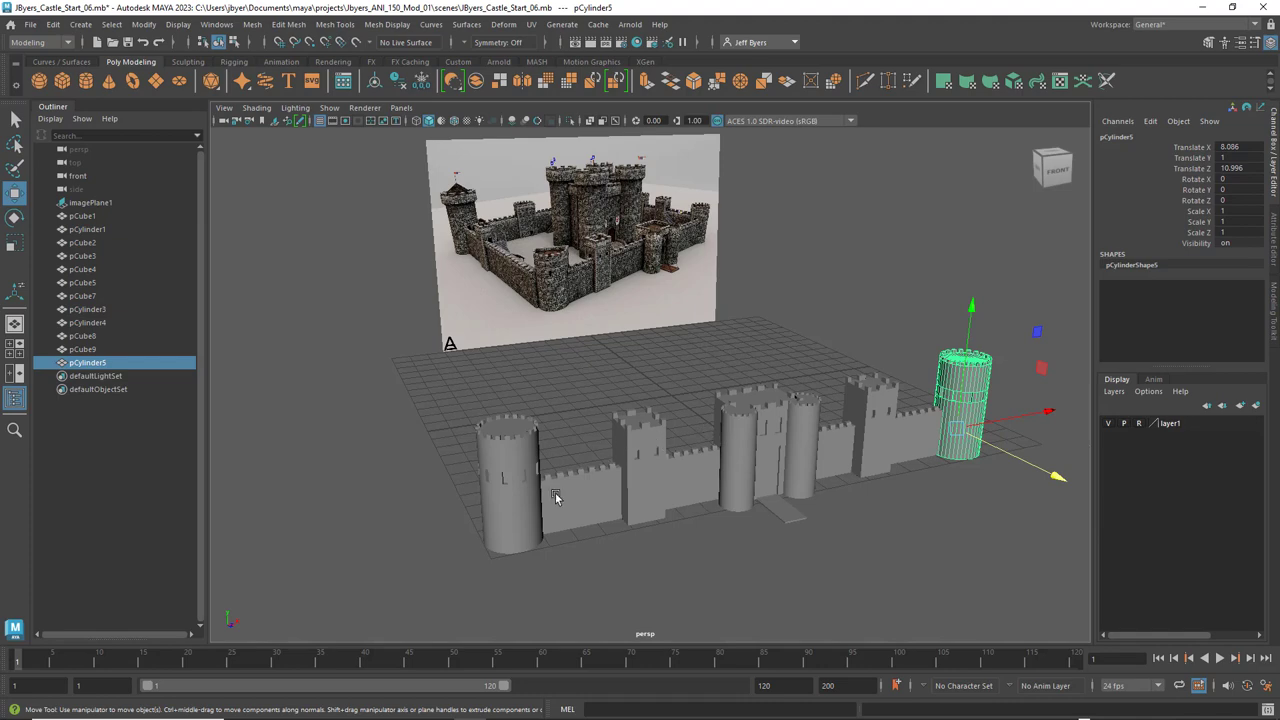
left_click_drag(666, 523, 660, 447, "alt")
middle_click_drag(661, 446, 626, 424, "alt")
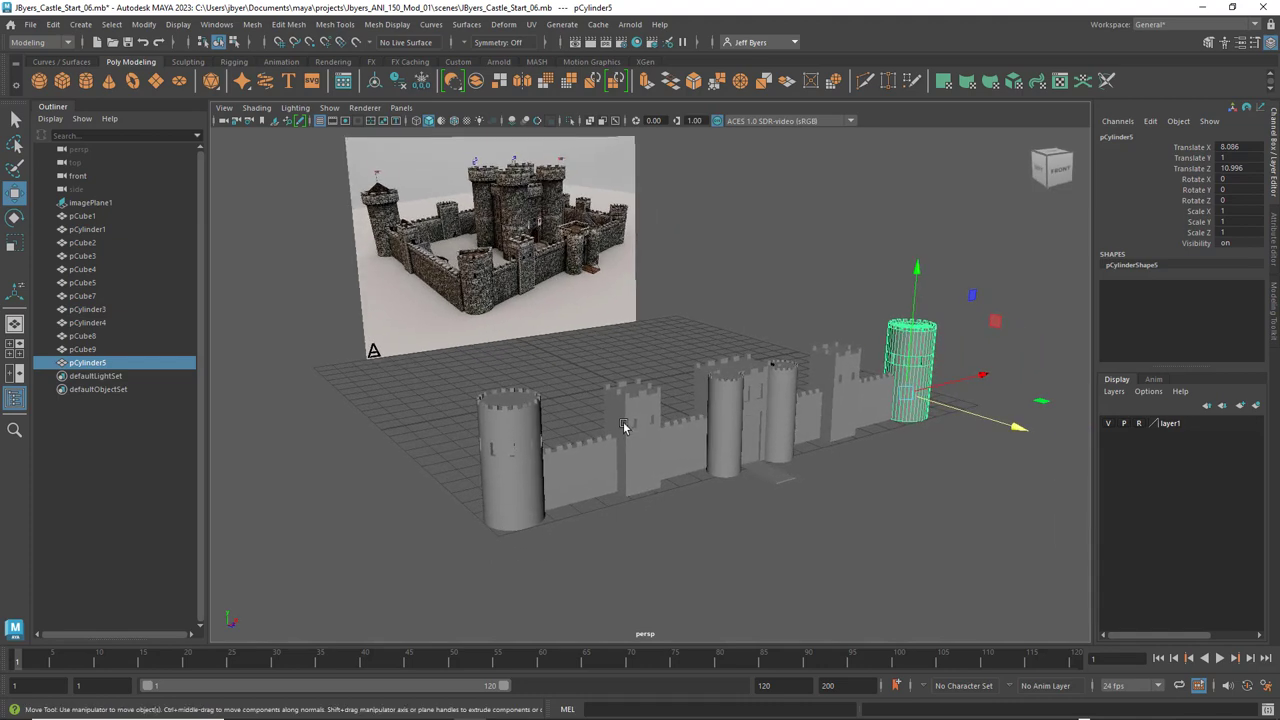
left_click_drag(626, 424, 648, 455, "alt")
left_click(834, 292)
left_click_drag(810, 390, 794, 388, "alt")
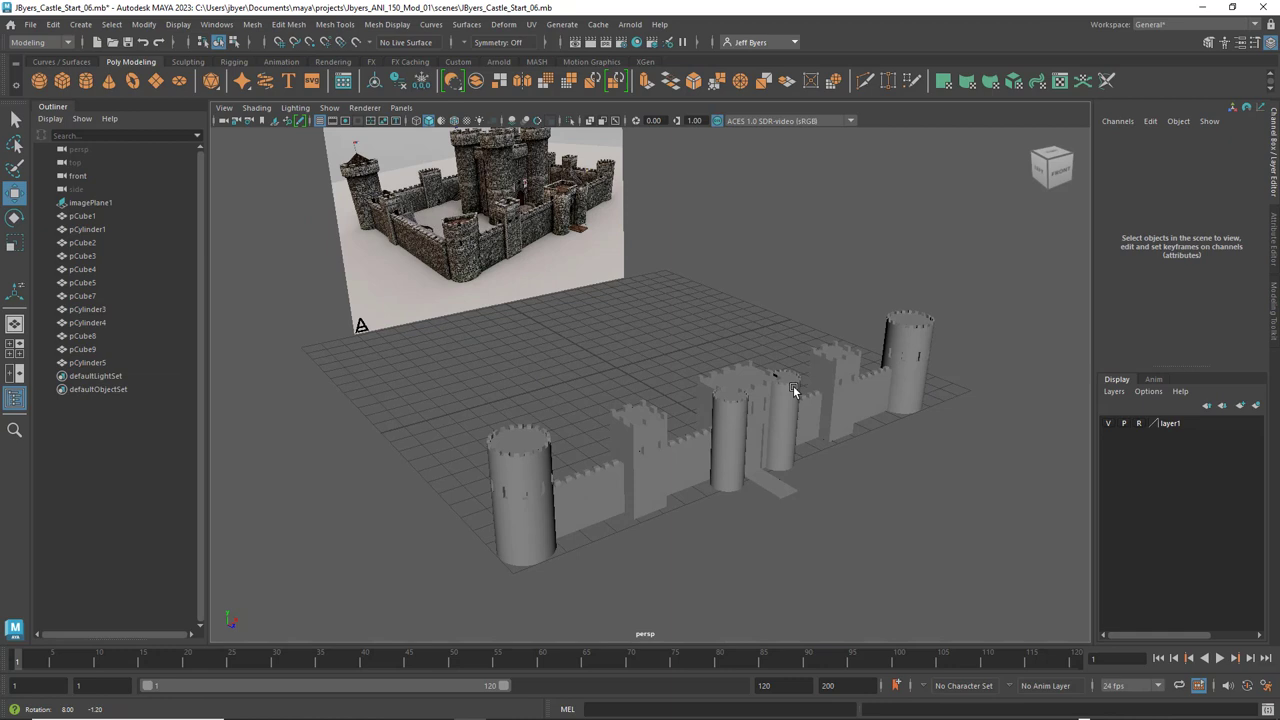
Review the front towers again from a higher angle, including the gatehouse and both corner towers
left_click(528, 474)
left_click(648, 433)
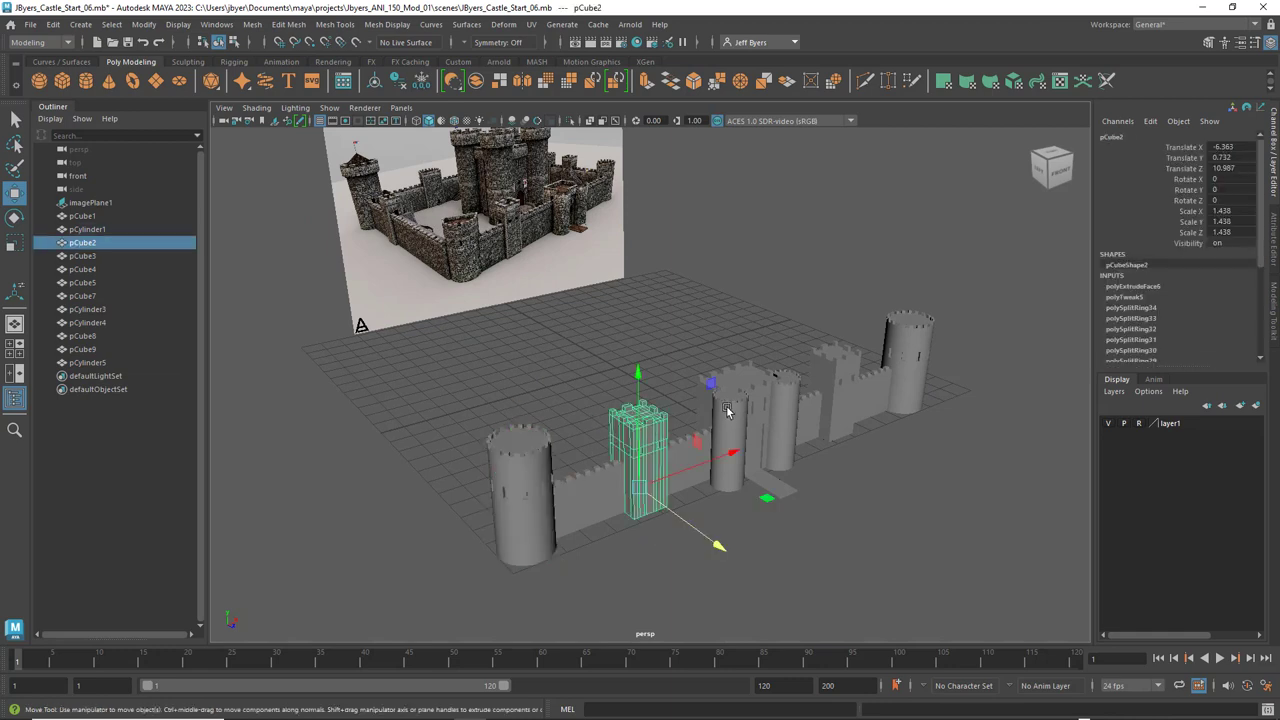
left_click(730, 410)
left_click(750, 376)
left_click(851, 360)
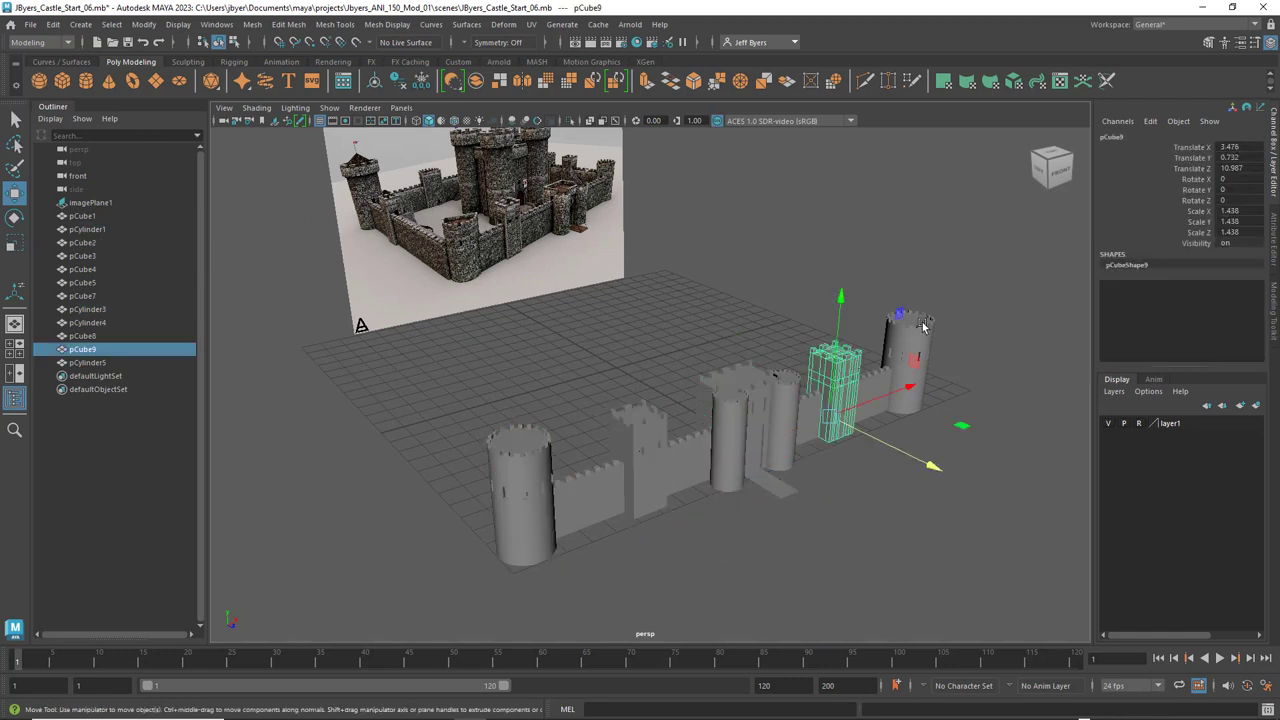
left_click(922, 330)
left_click(528, 463)
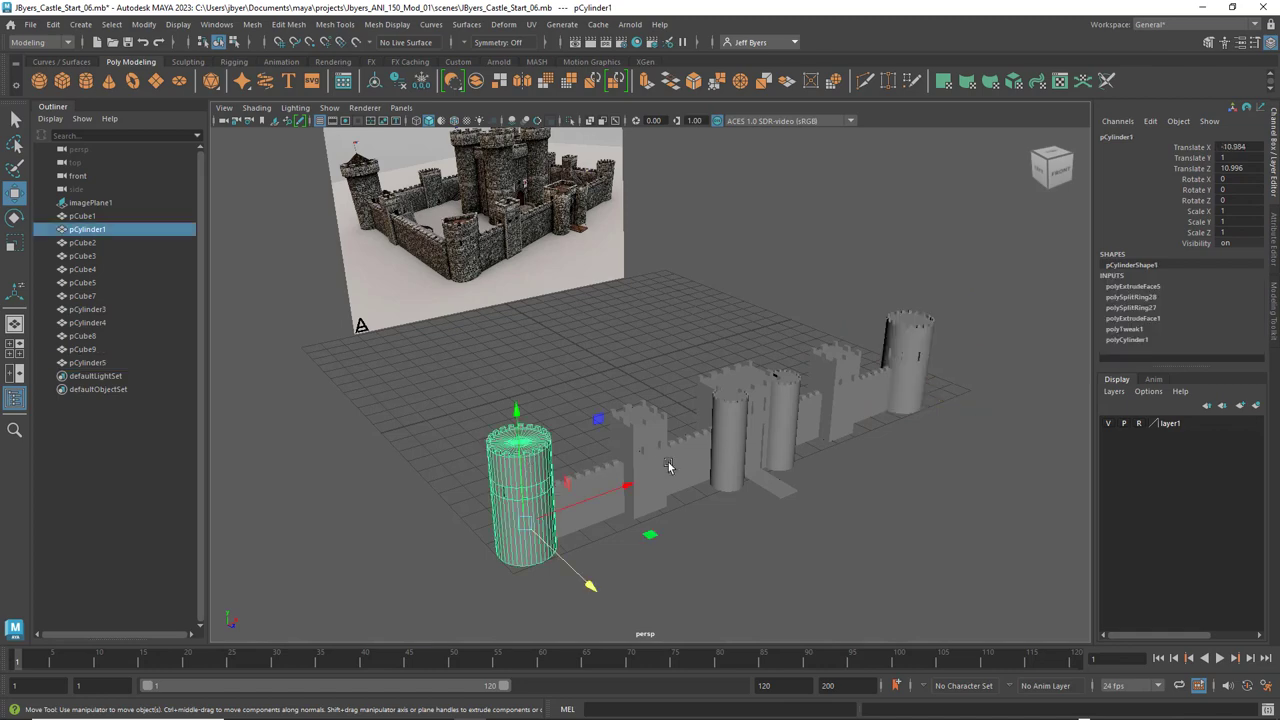
left_click_drag(686, 463, 650, 440, "alt")
left_click_drag(585, 475, 549, 391, "alt")
left_click(641, 487)
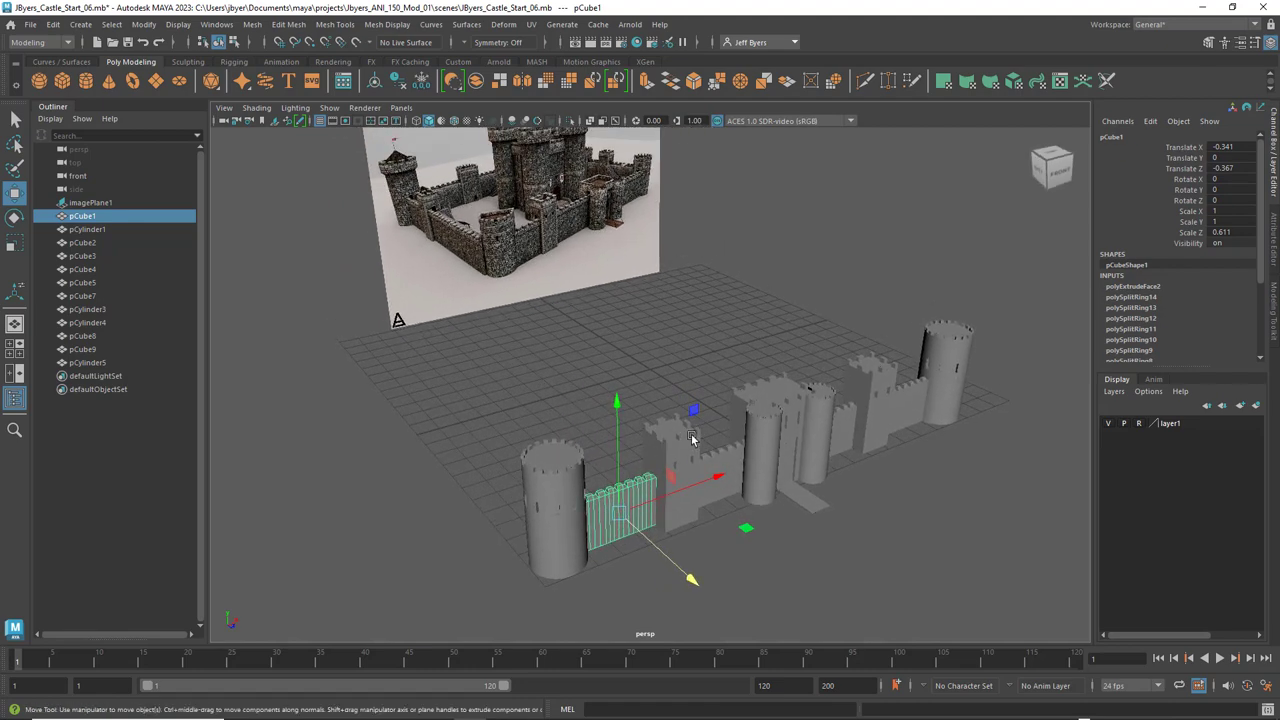
left_click(739, 461)
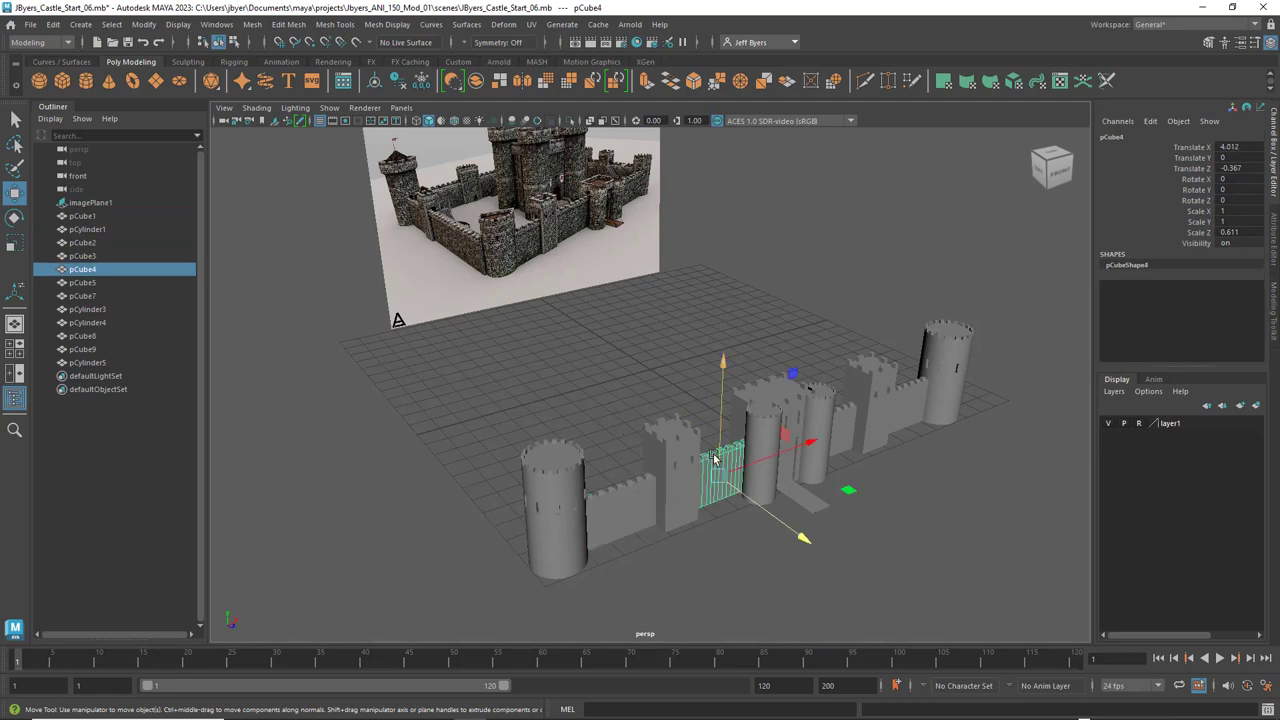
left_click(655, 455, "shift")
left_click(622, 490, "shift")
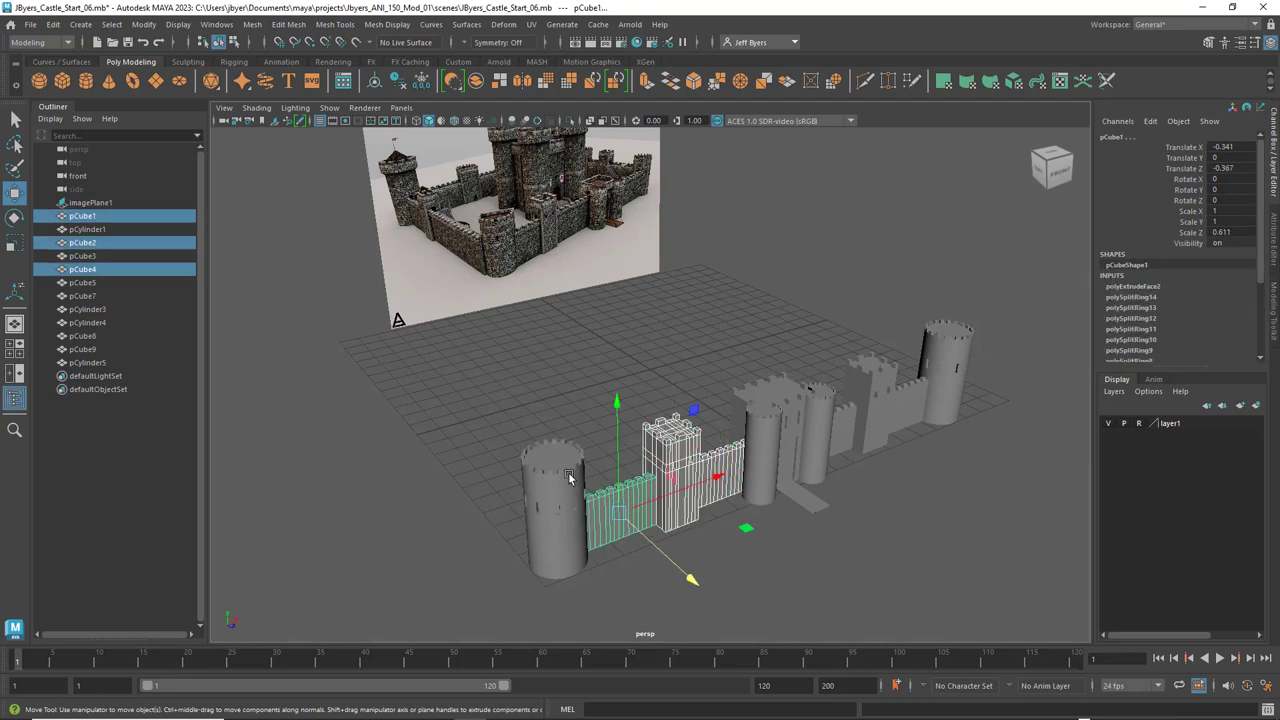
left_click(566, 477, "shift")
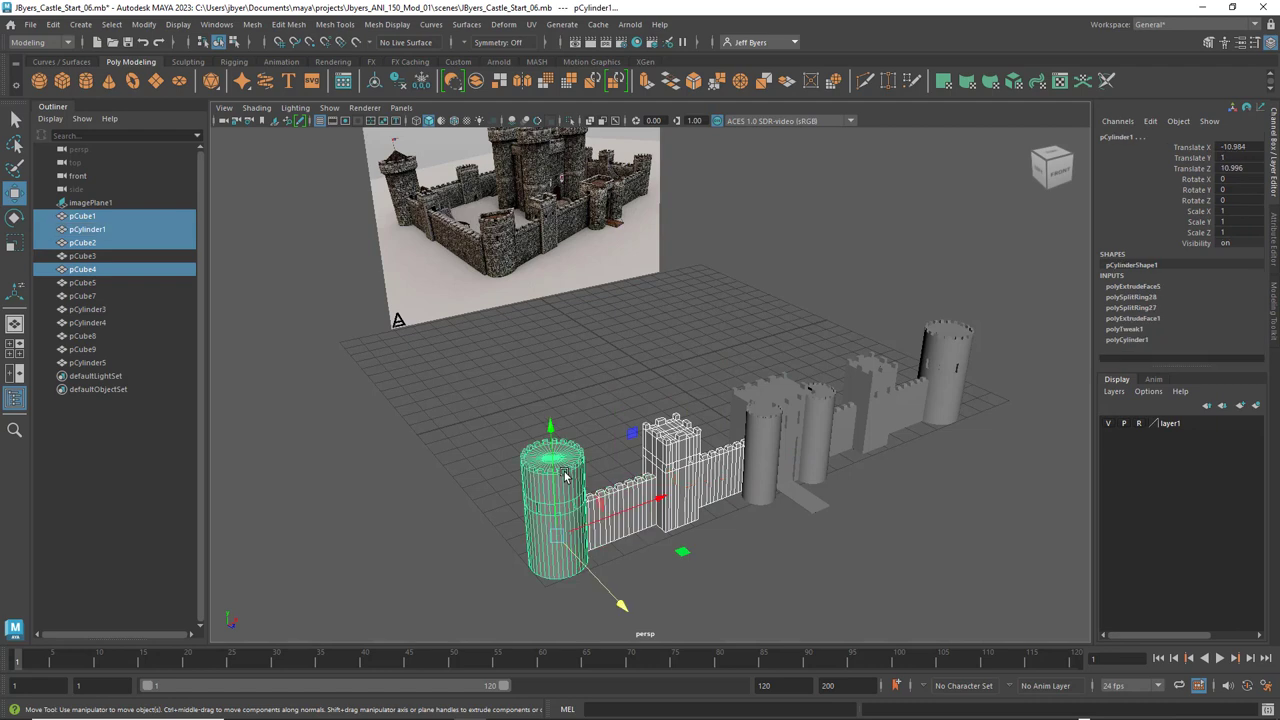
key("q")
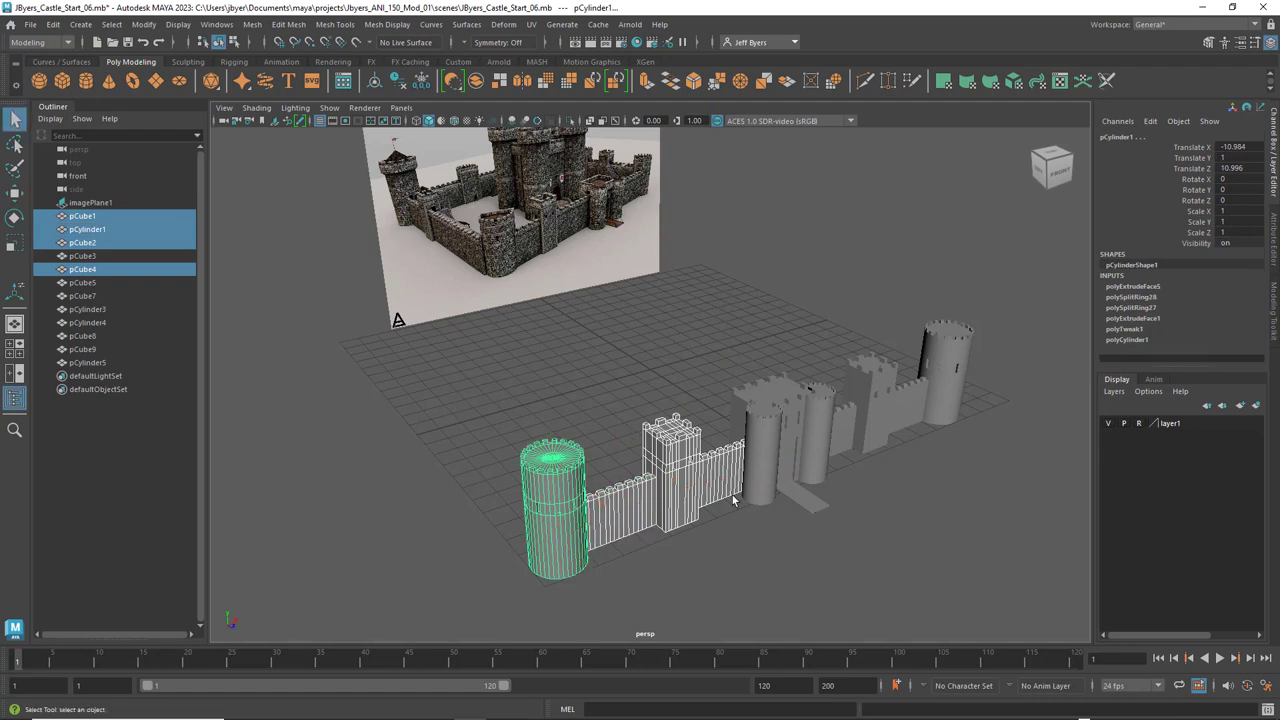
left_click(718, 442)
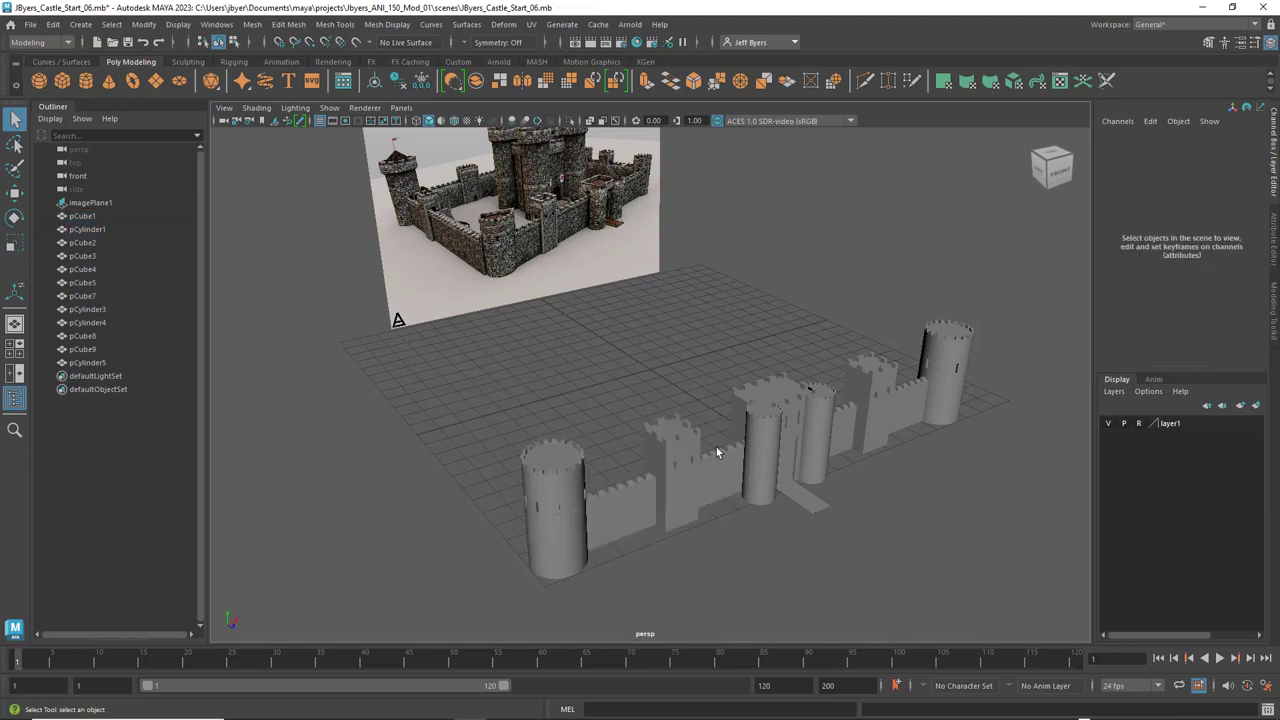
Duplicate the two wall sections, the square tower between them and the near round corner tower as one selection
left_click(720, 462)
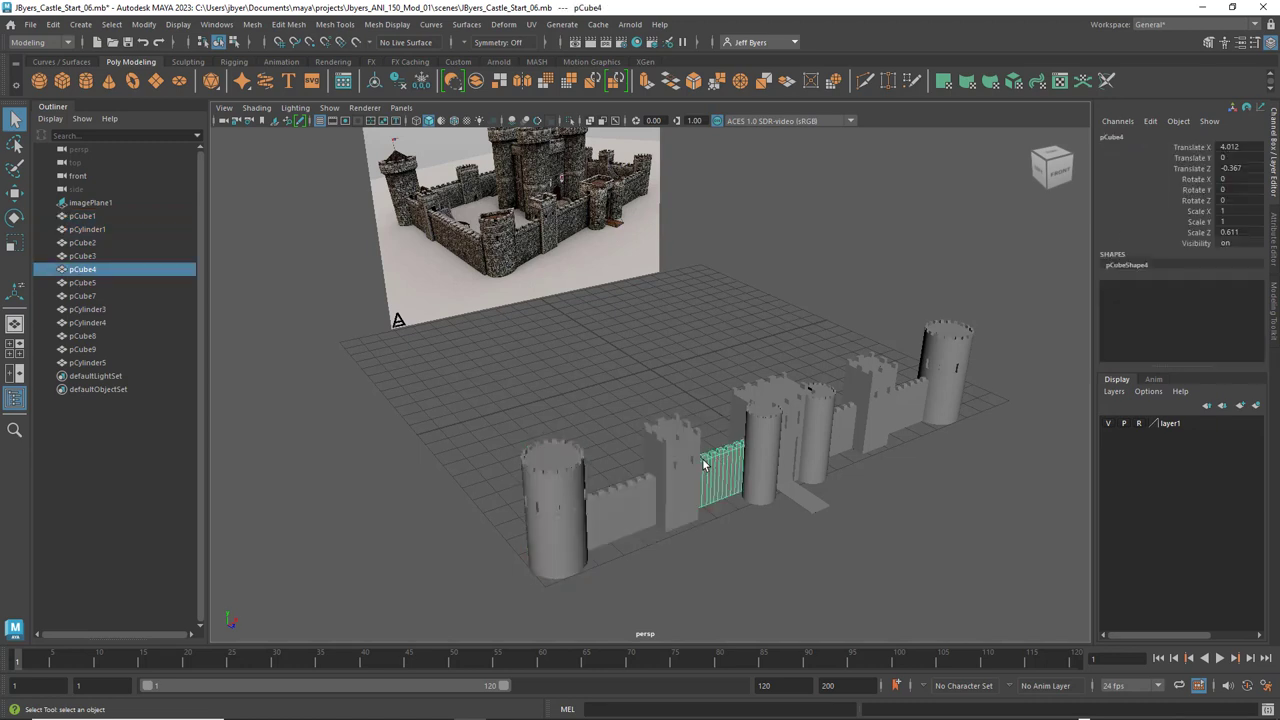
left_click(686, 461, "shift")
left_click(640, 502, "shift")
left_click(557, 492, "shift")
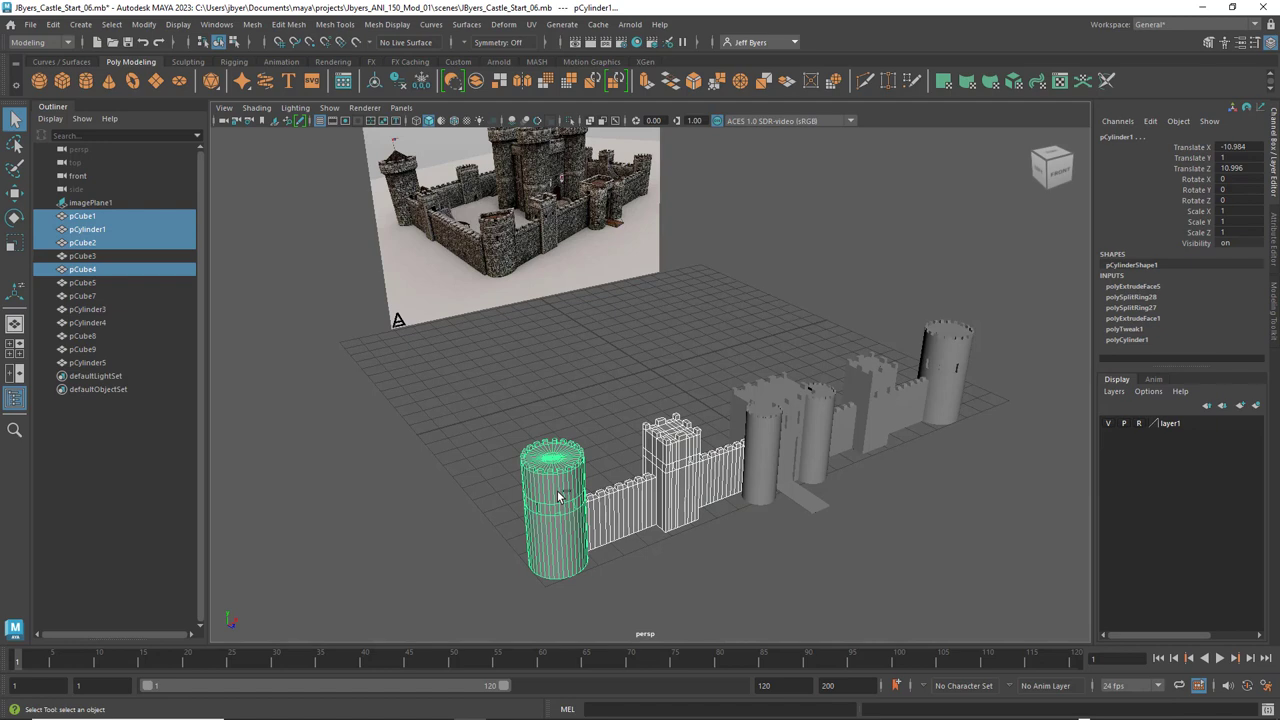
key("ctrl+d")
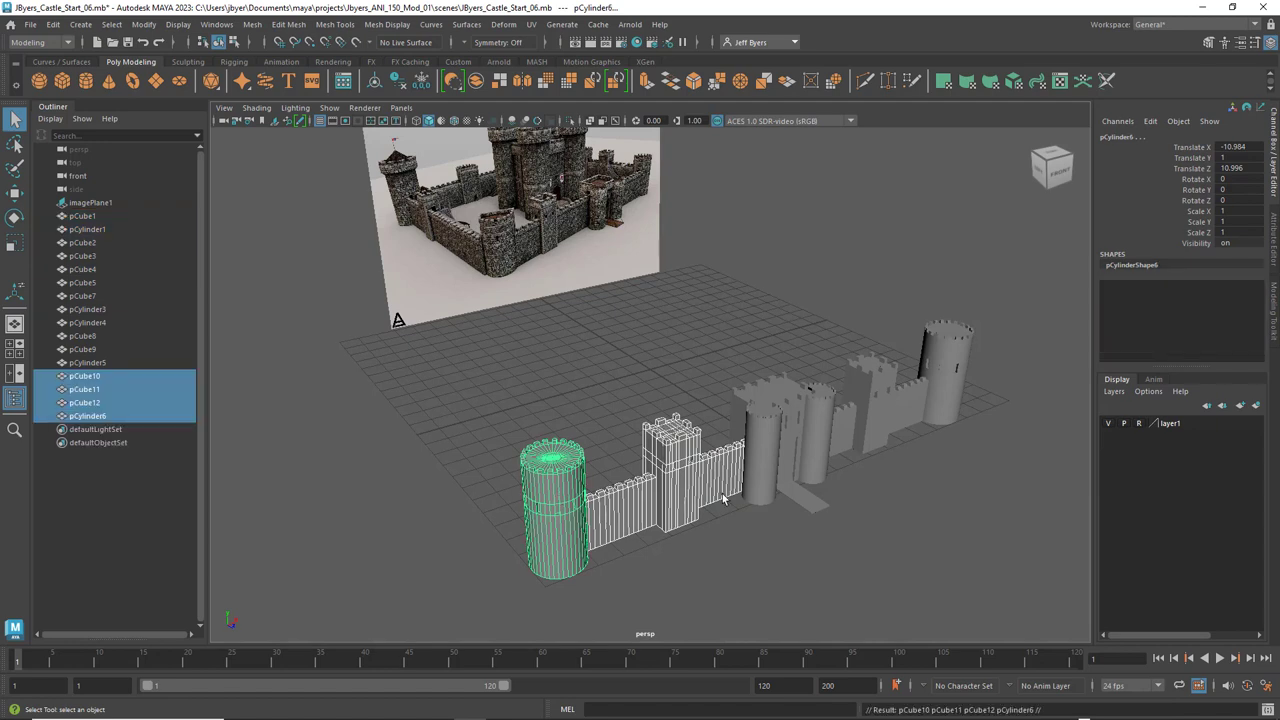
Try to move the duplicated wall and tower pieces back along Z and rotate them together about the Y axis
key("w")
left_click_drag(624, 609, 398, 457)
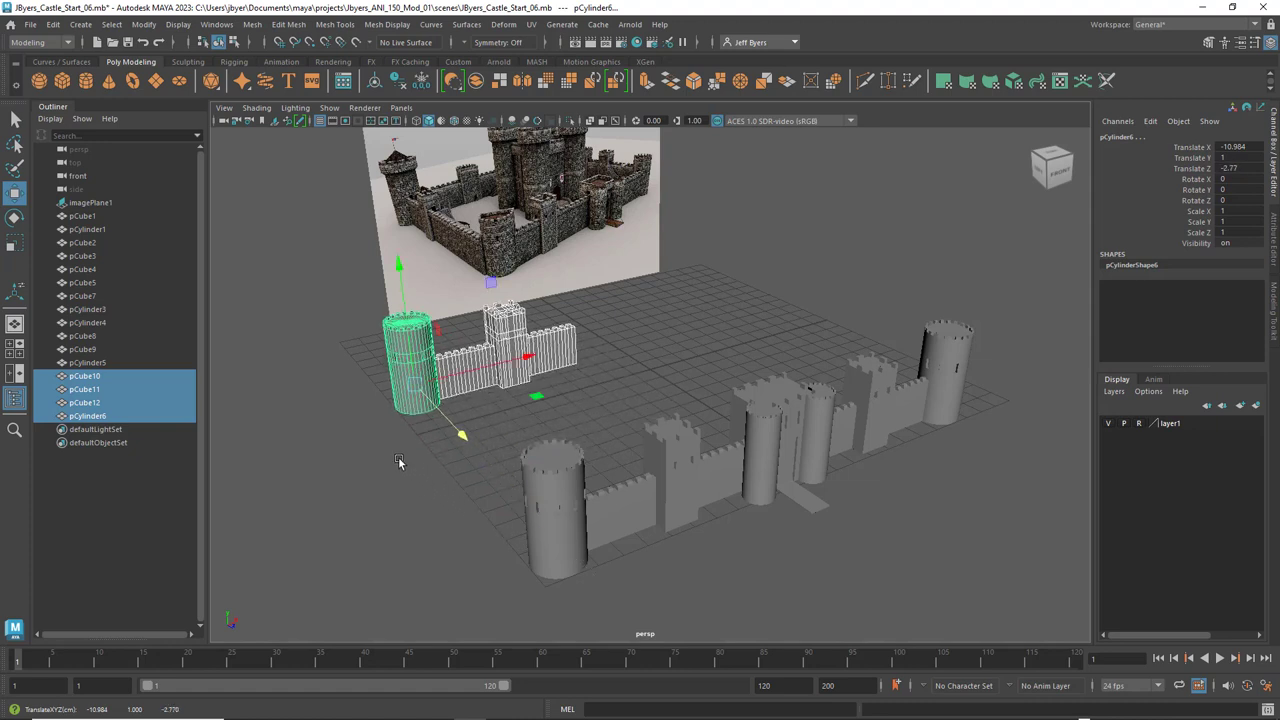
key("e")
left_click_drag(466, 444, 516, 432)
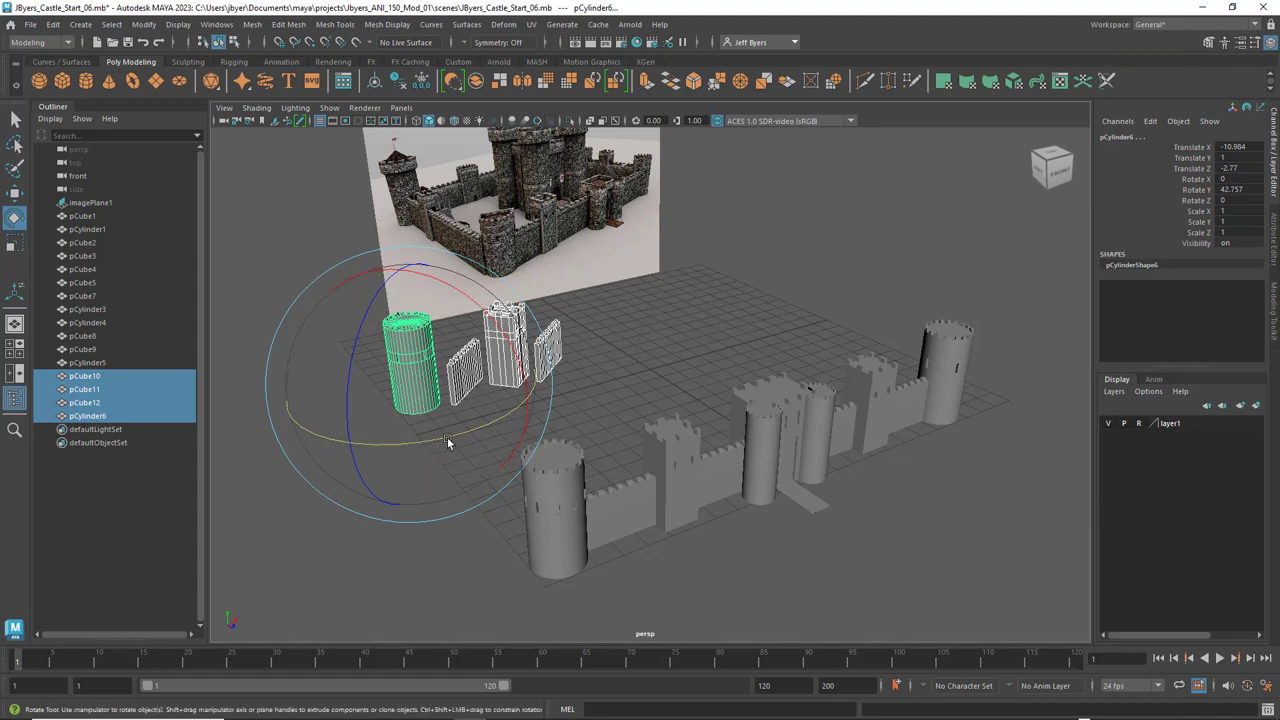
key("ctrl+z")
key("ctrl+z")
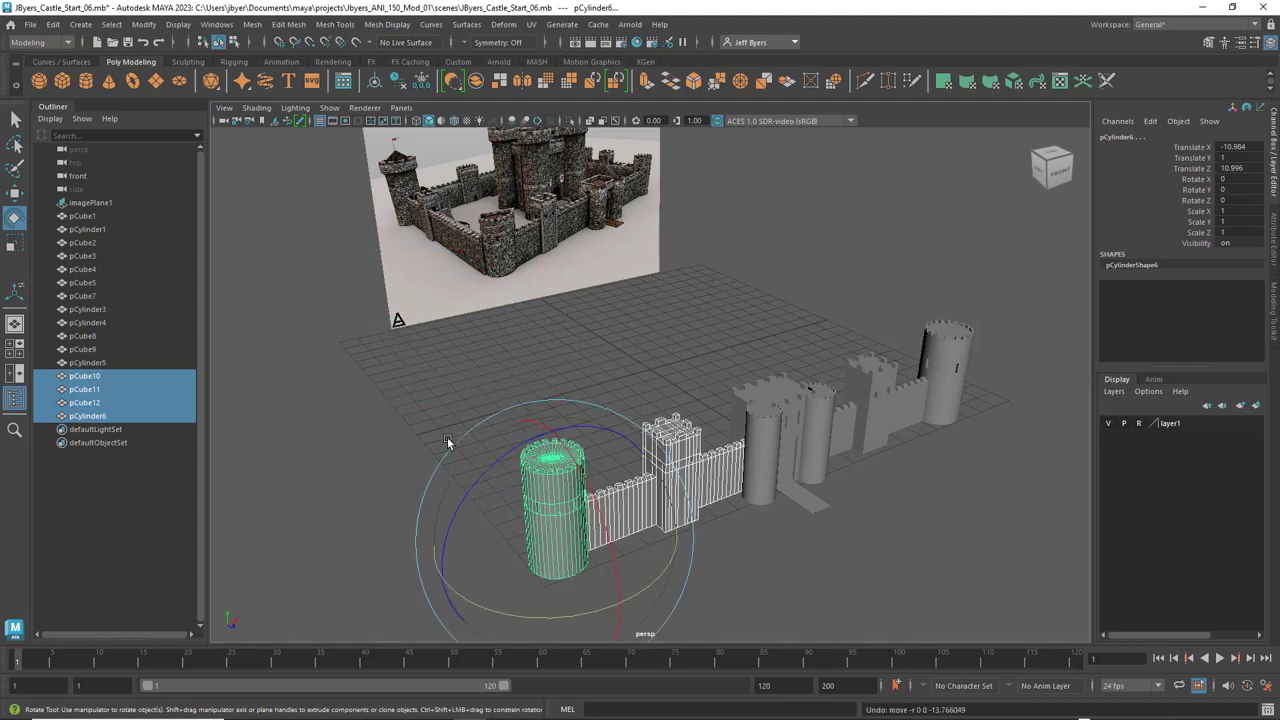
Move the duplicated wall and tower pieces back along Z, placing the round tower at about Z 0.12
key("w")
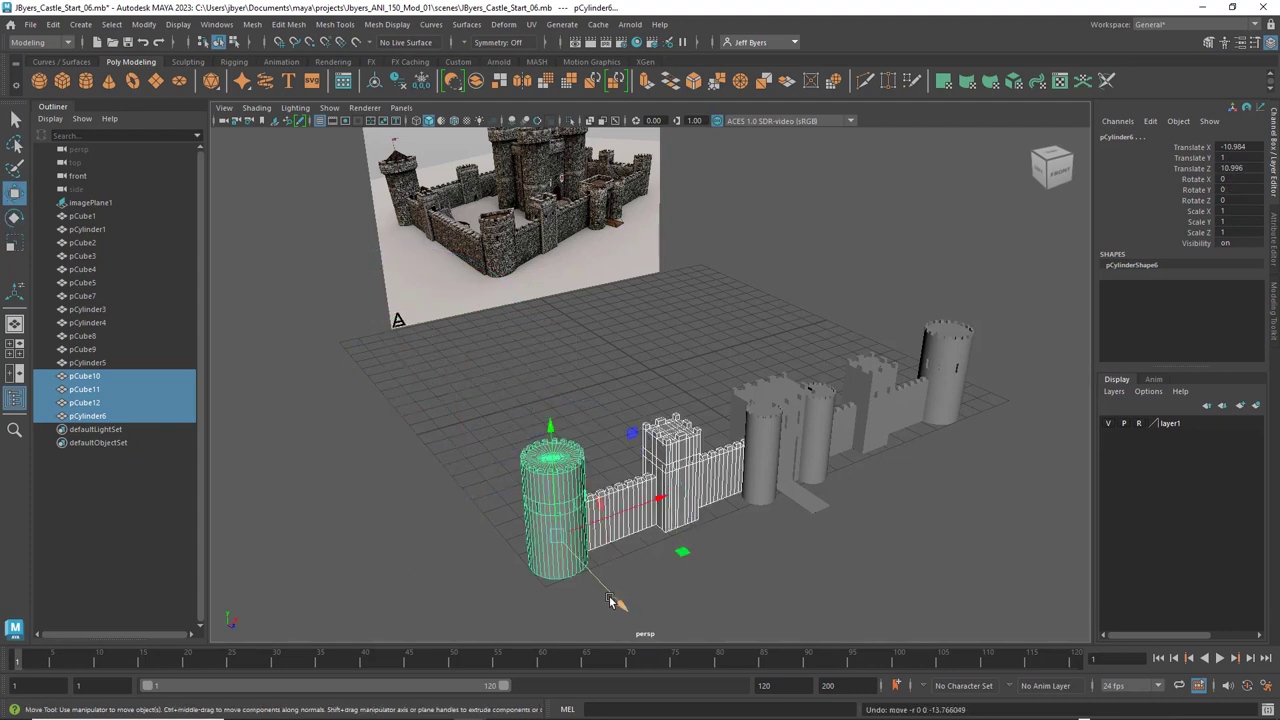
left_click_drag(619, 602, 690, 346)
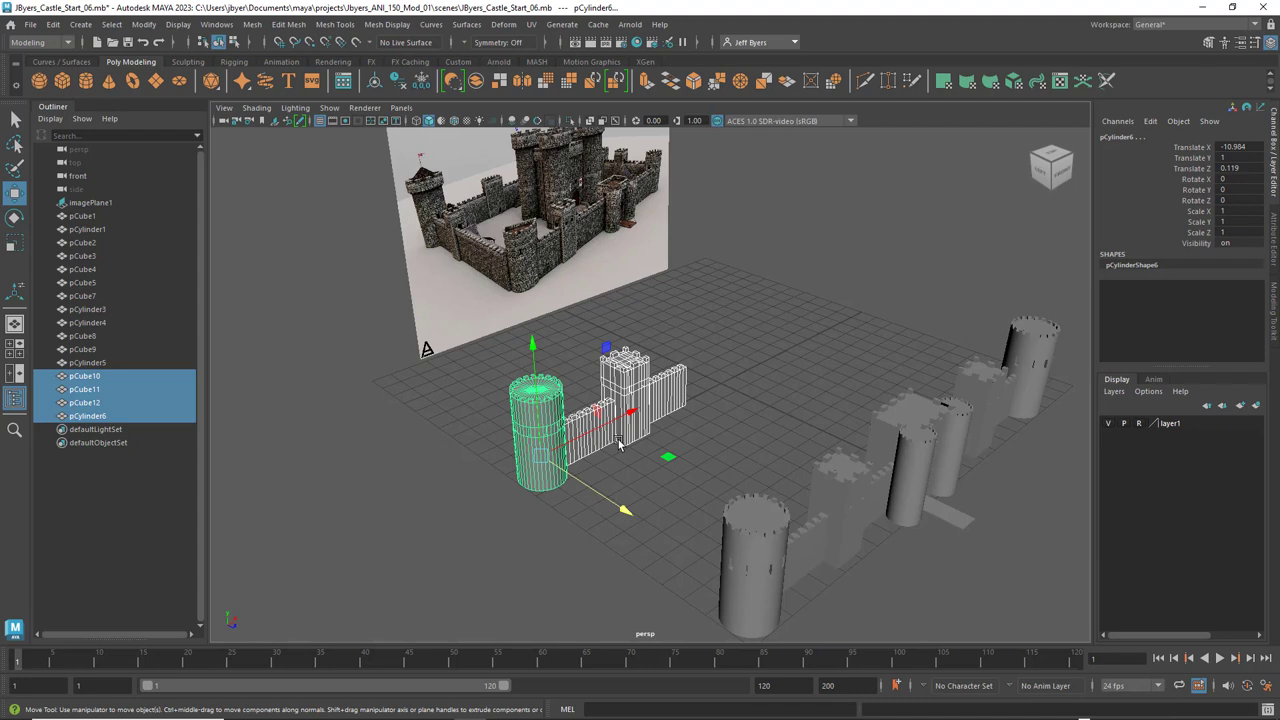
left_click(252, 25)
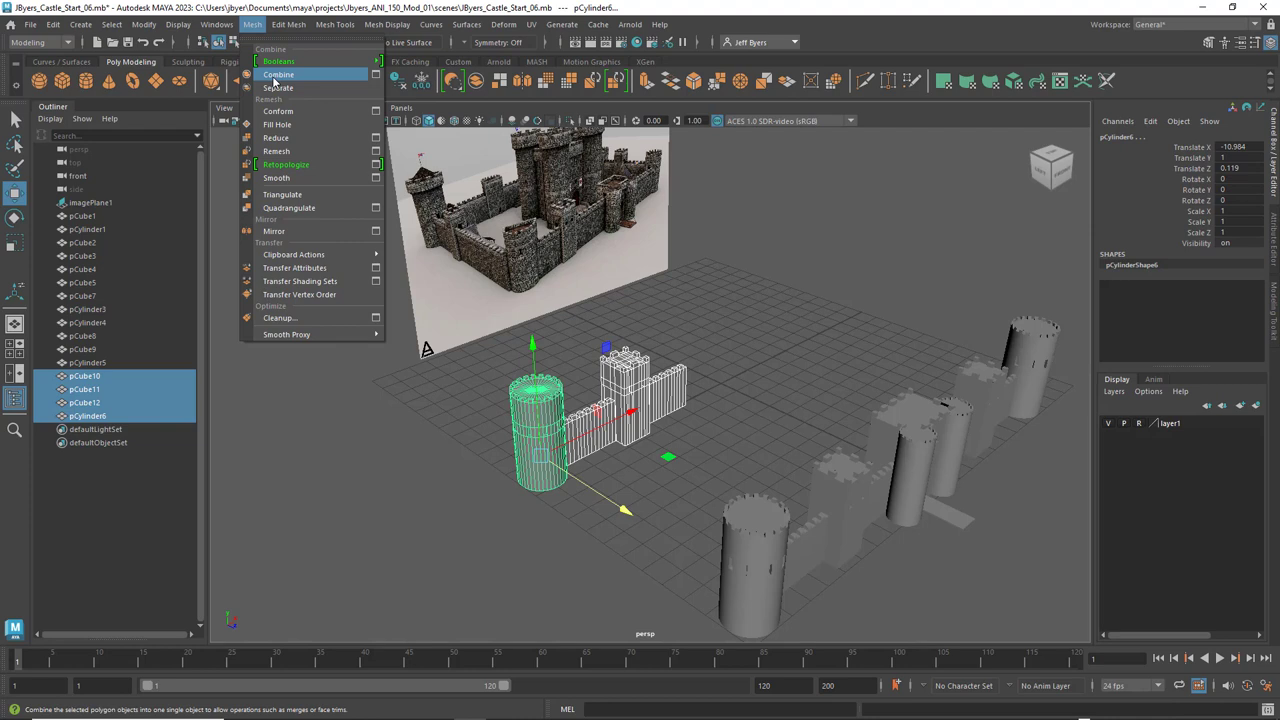
left_click(318, 501)
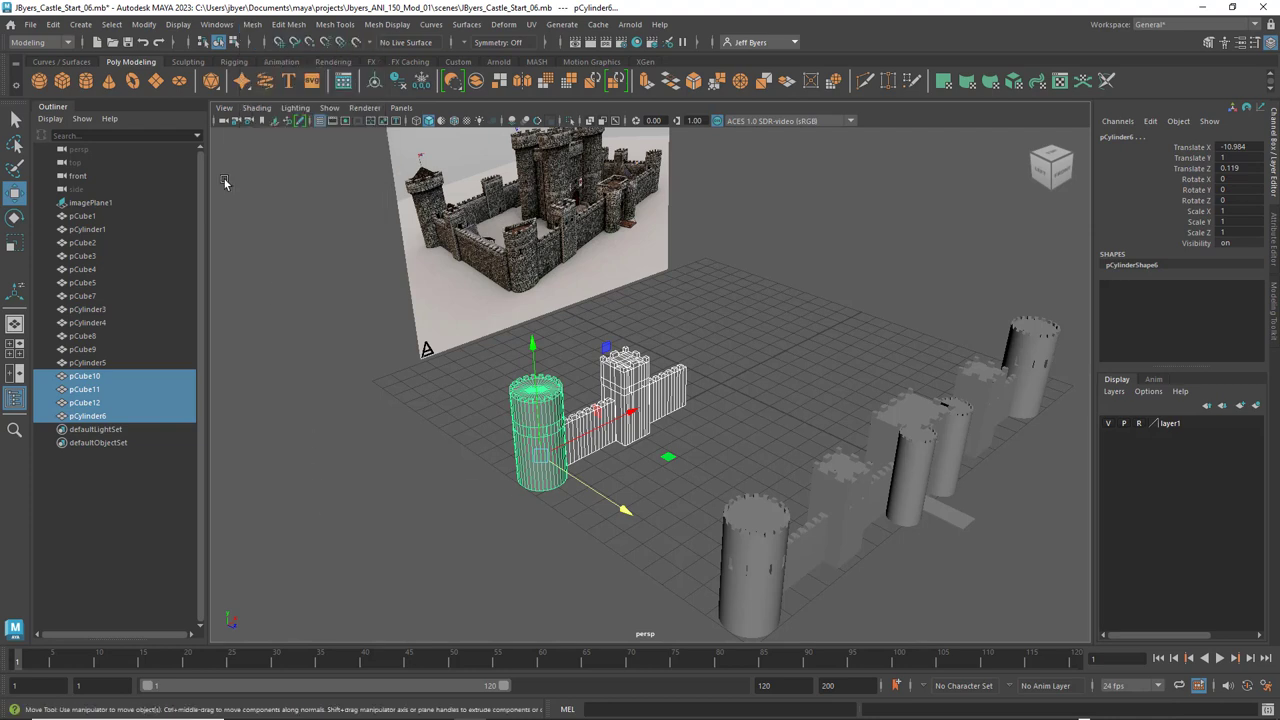
left_click(145, 28)
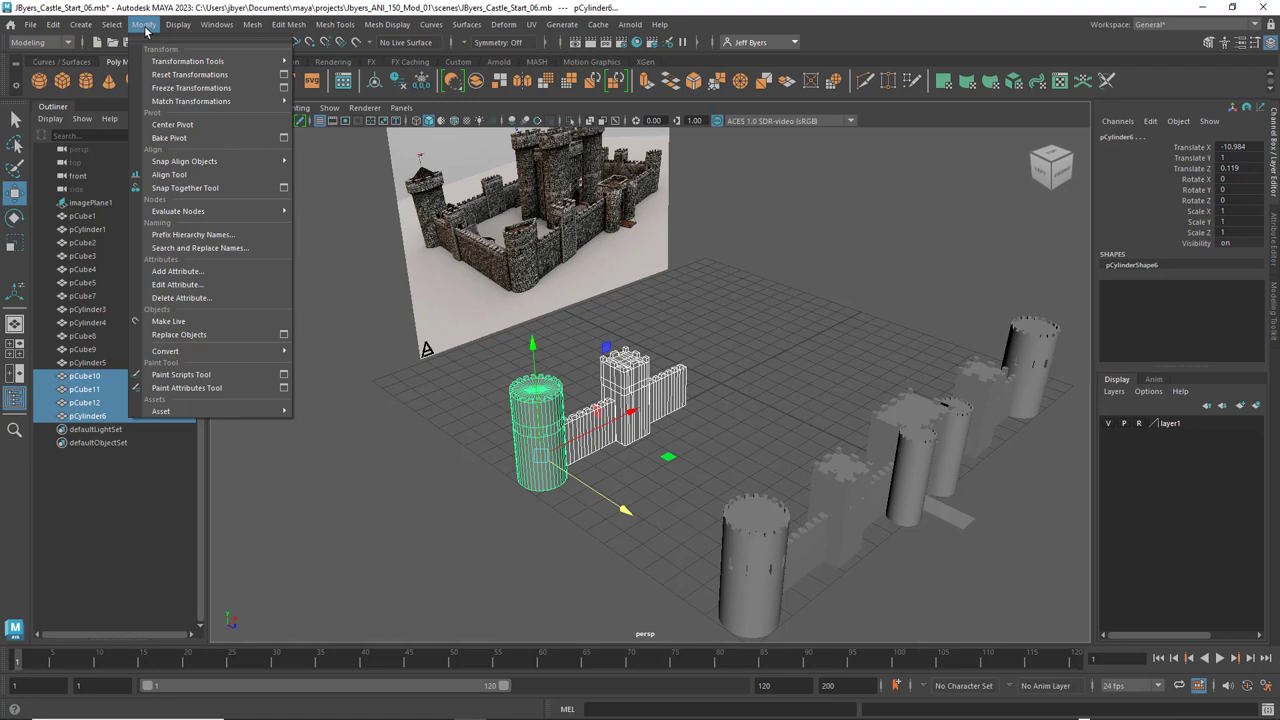
mouse_move(116, 32)
mouse_move(77, 28)
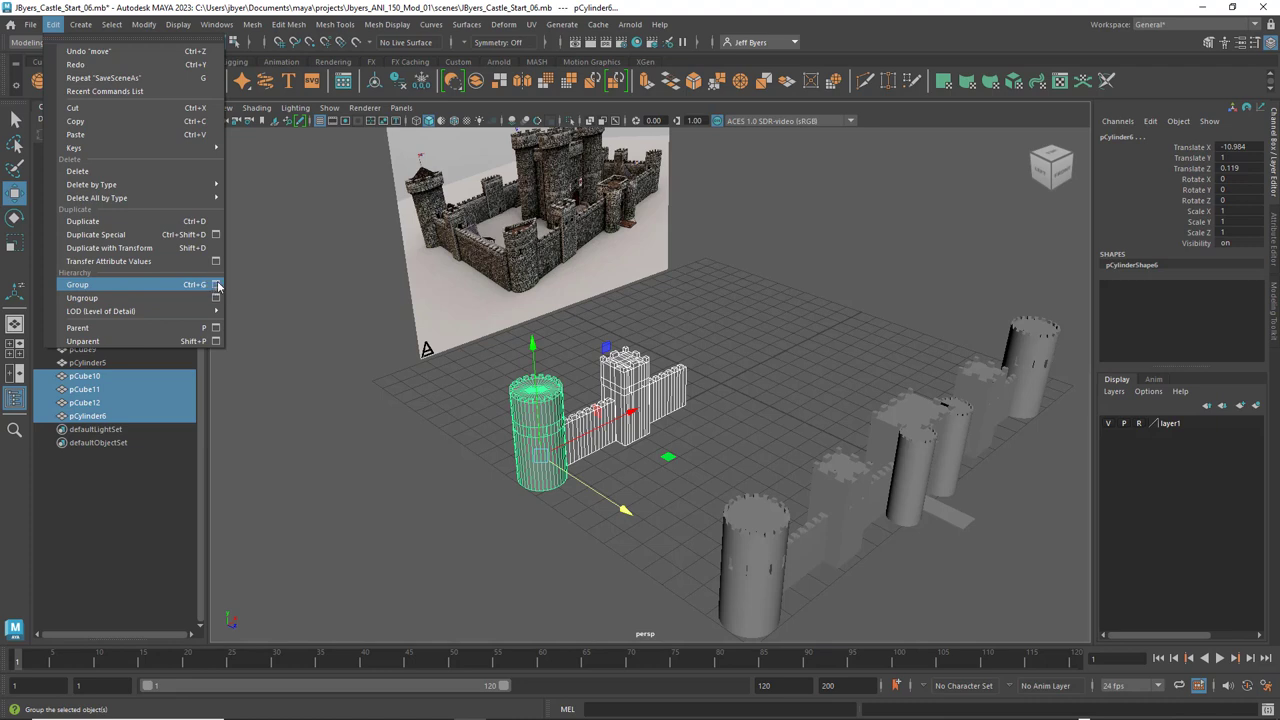
left_click(304, 391)
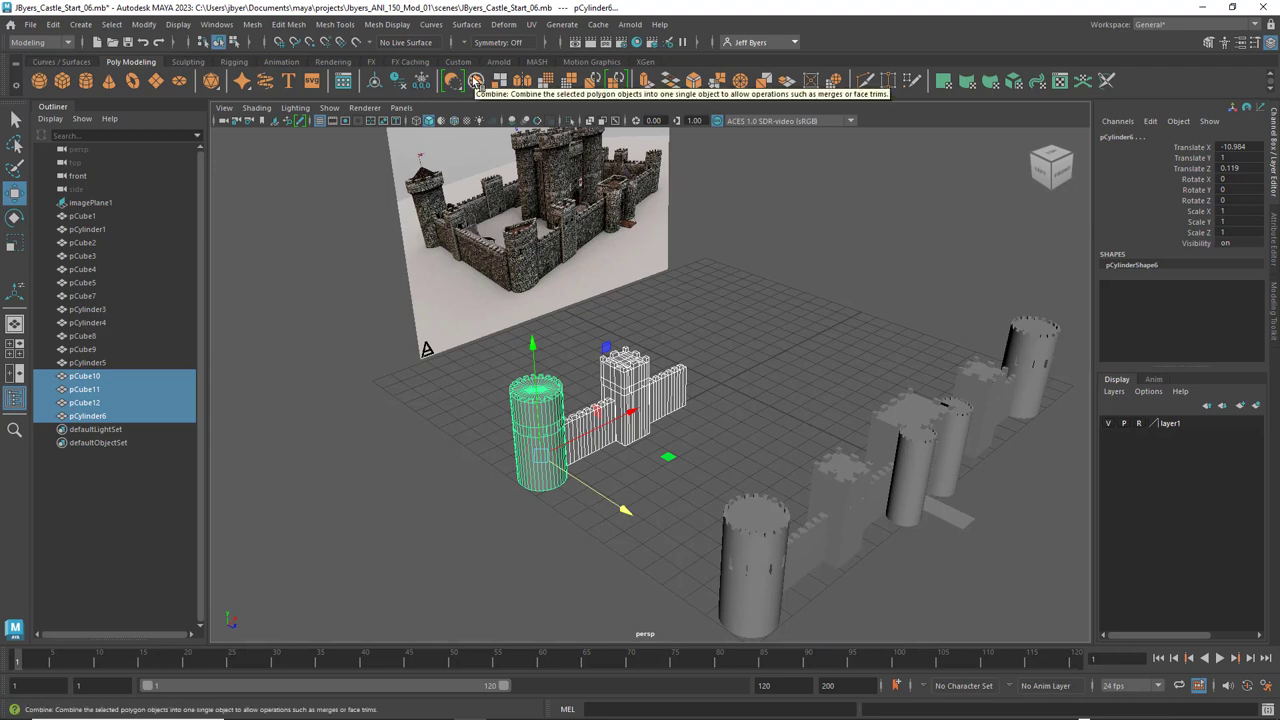
key("space")
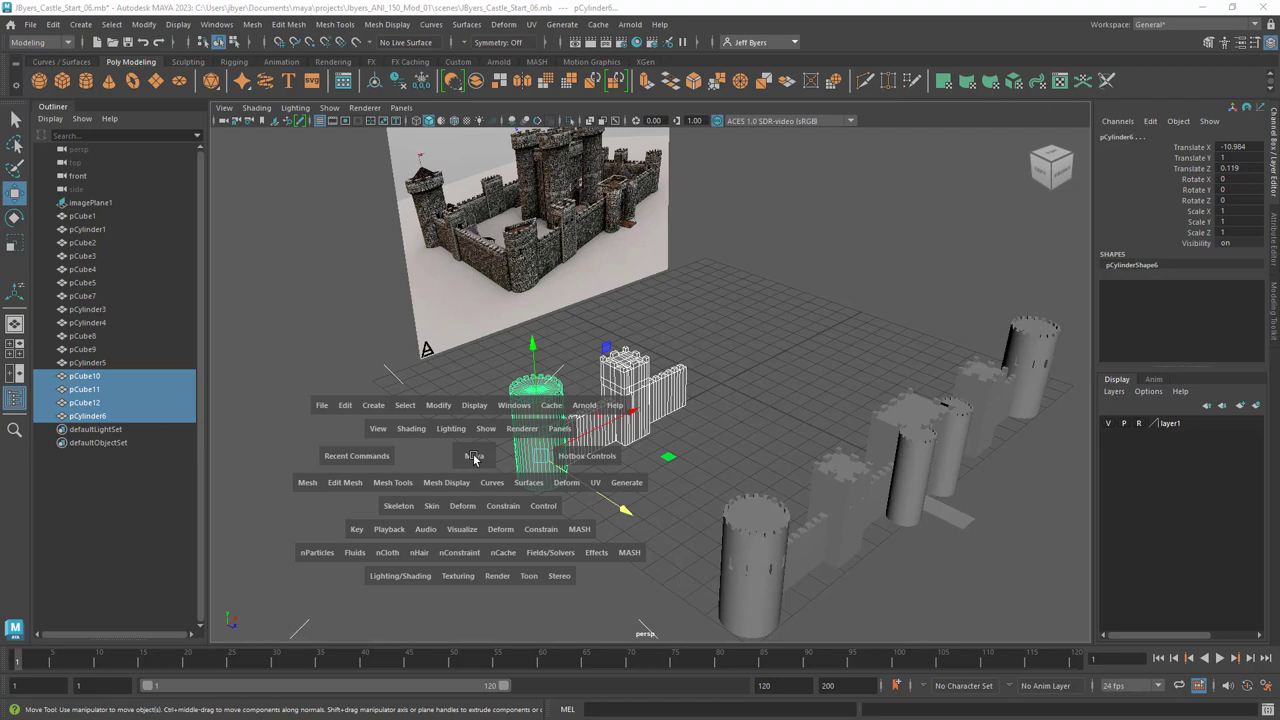
key("space")
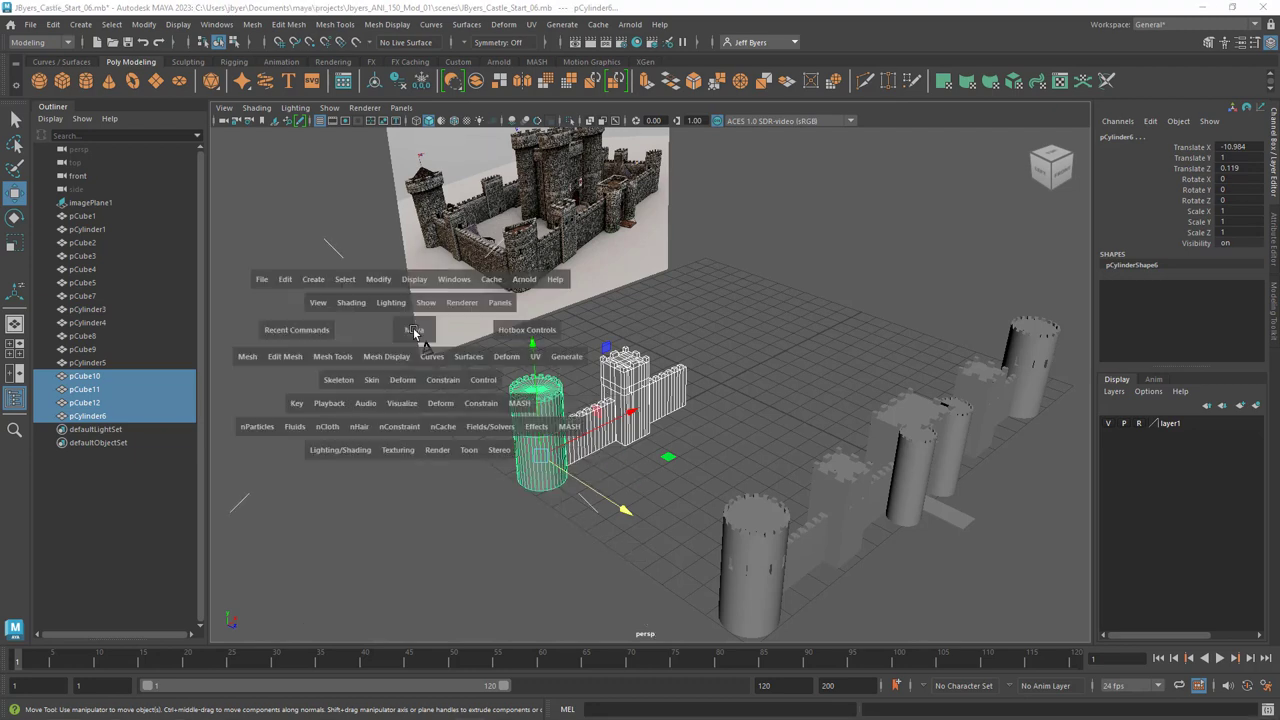
left_click(248, 358)
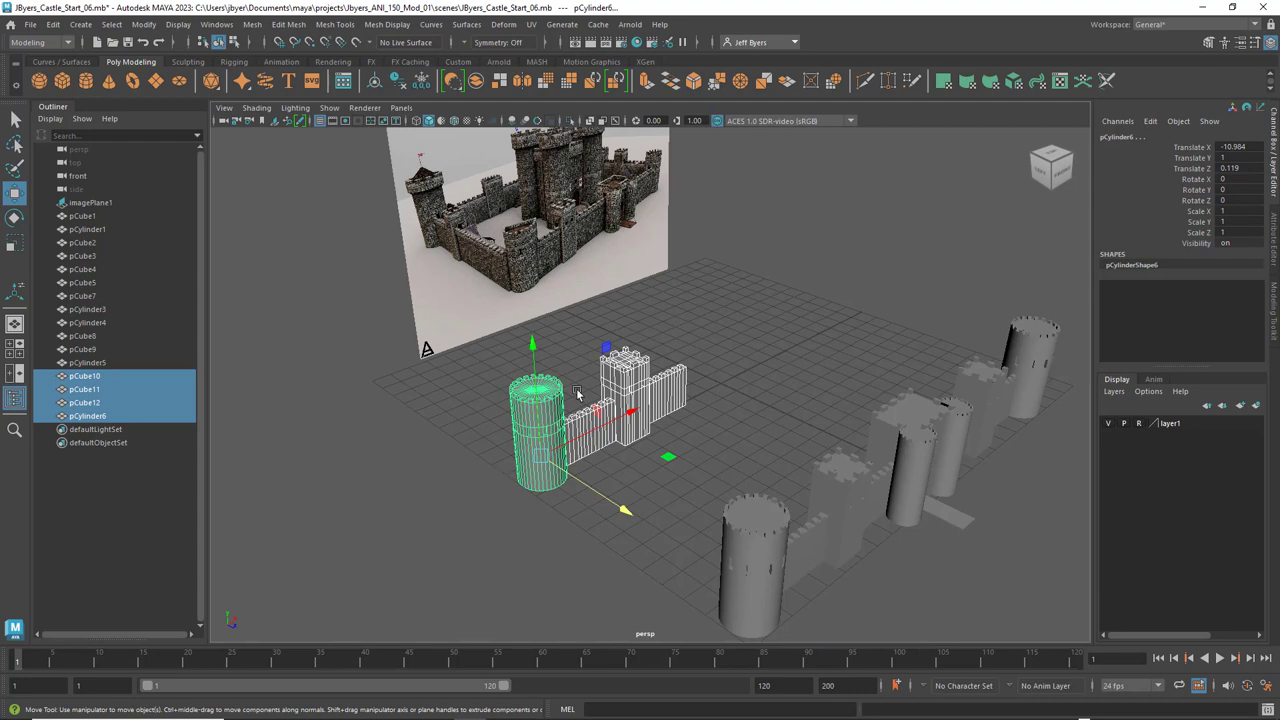
Group the four duplicated wall and tower pieces and move the group's pivot along X to the round tower
key("ctrl+g")
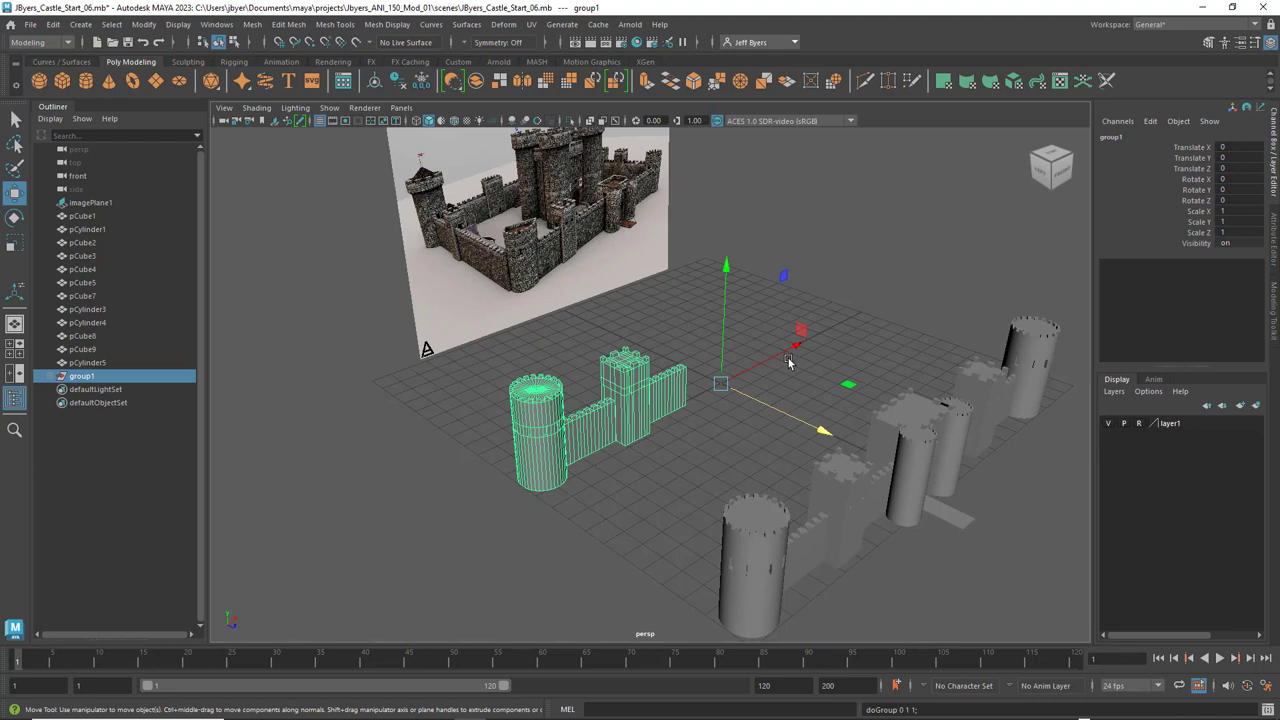
key("d")
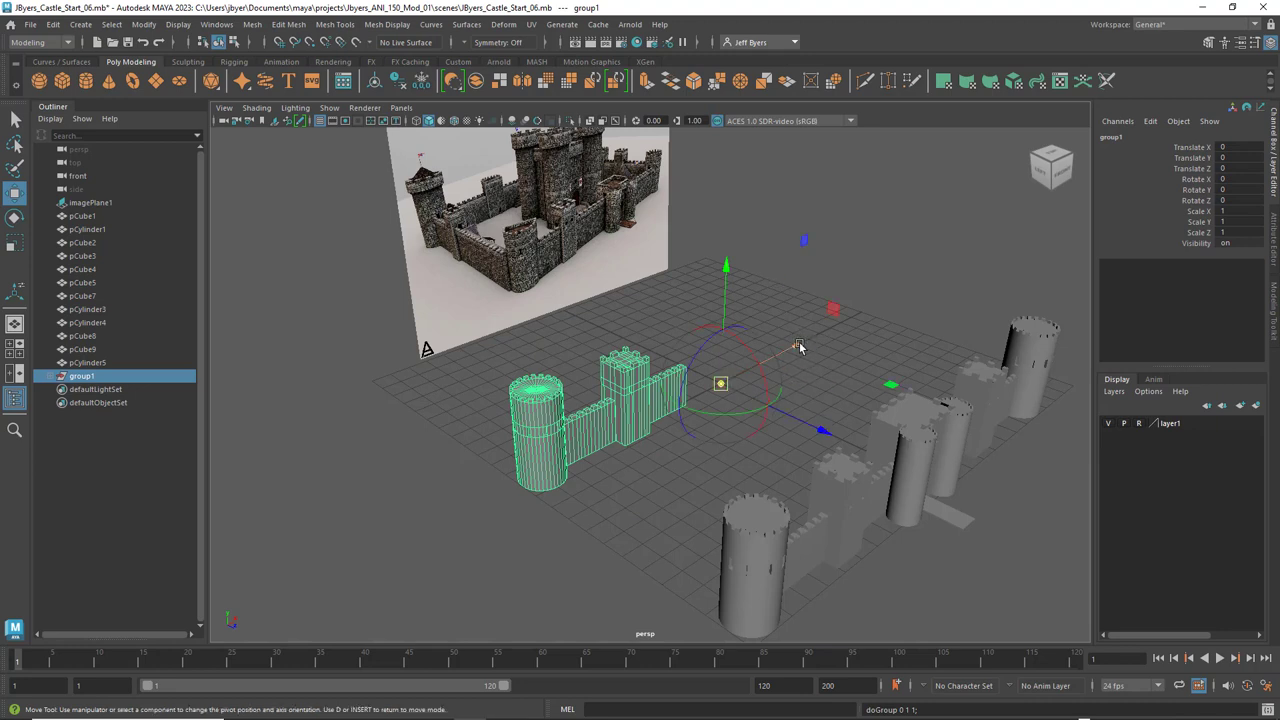
left_click_drag(800, 347, 630, 410)
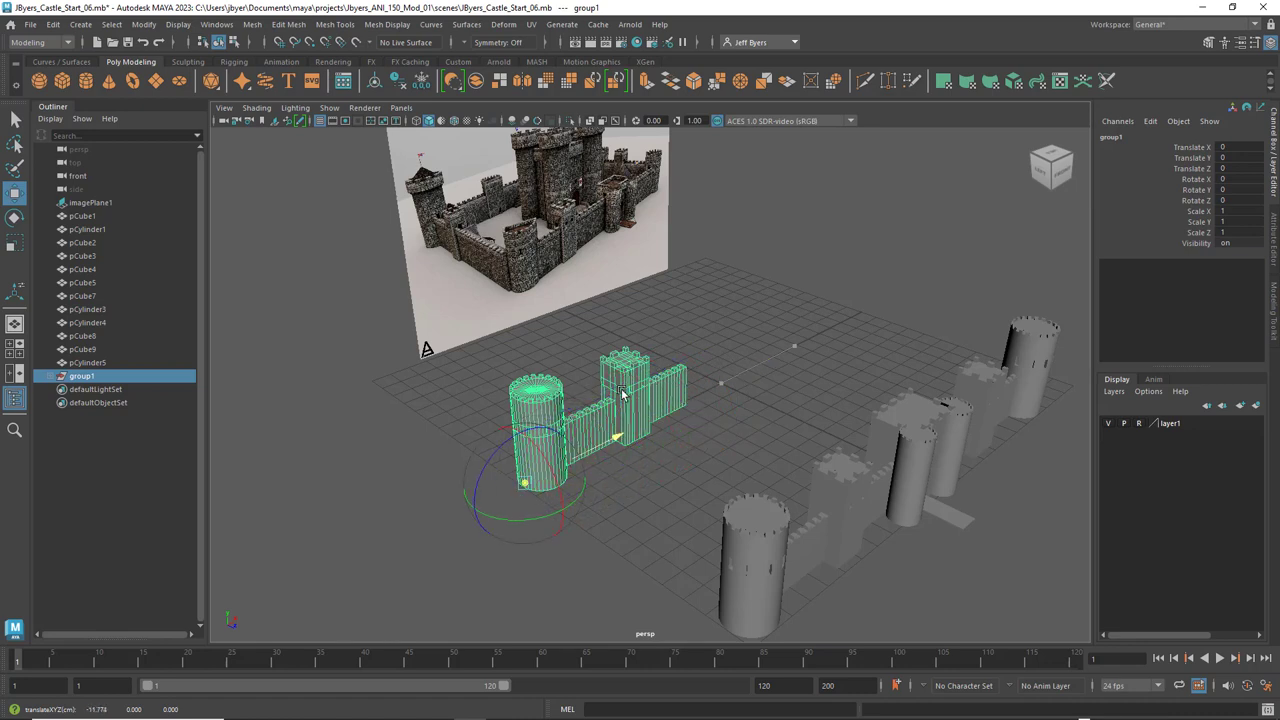
key("d")
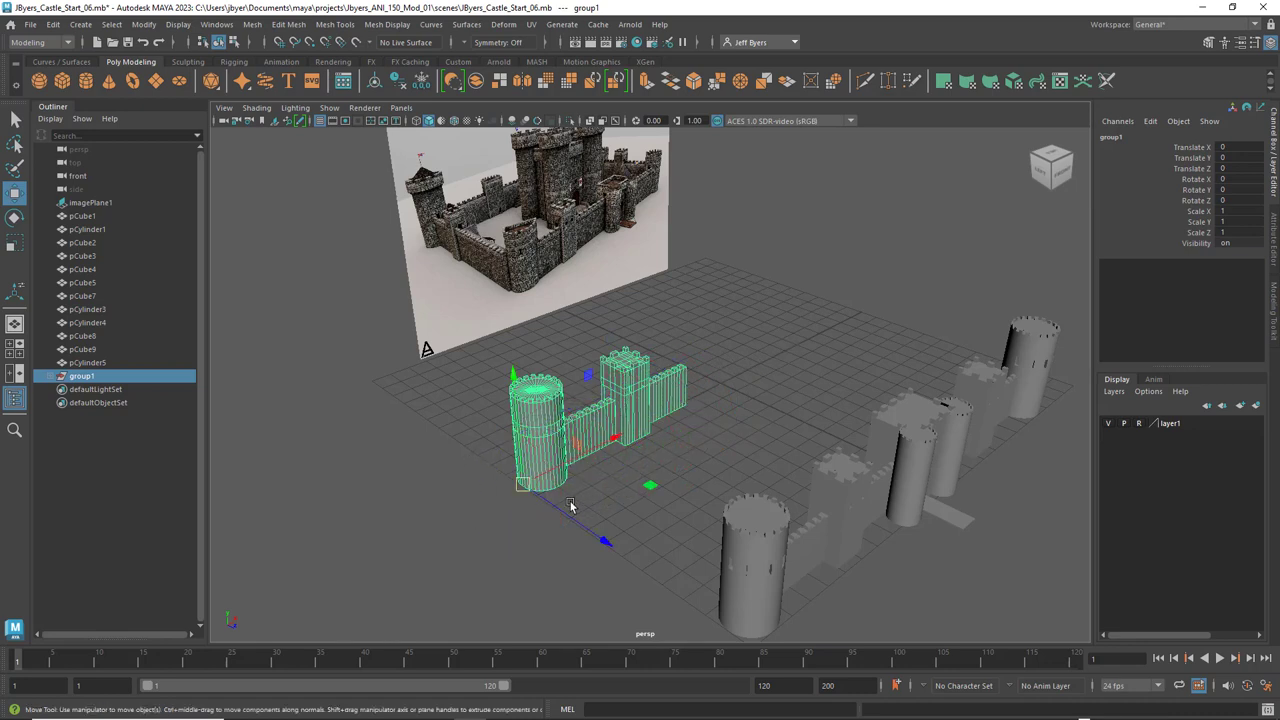
Rotate the grouped wall and tower pieces about the Y axis, setting Rotate Y to -90
key("r")
key("e")
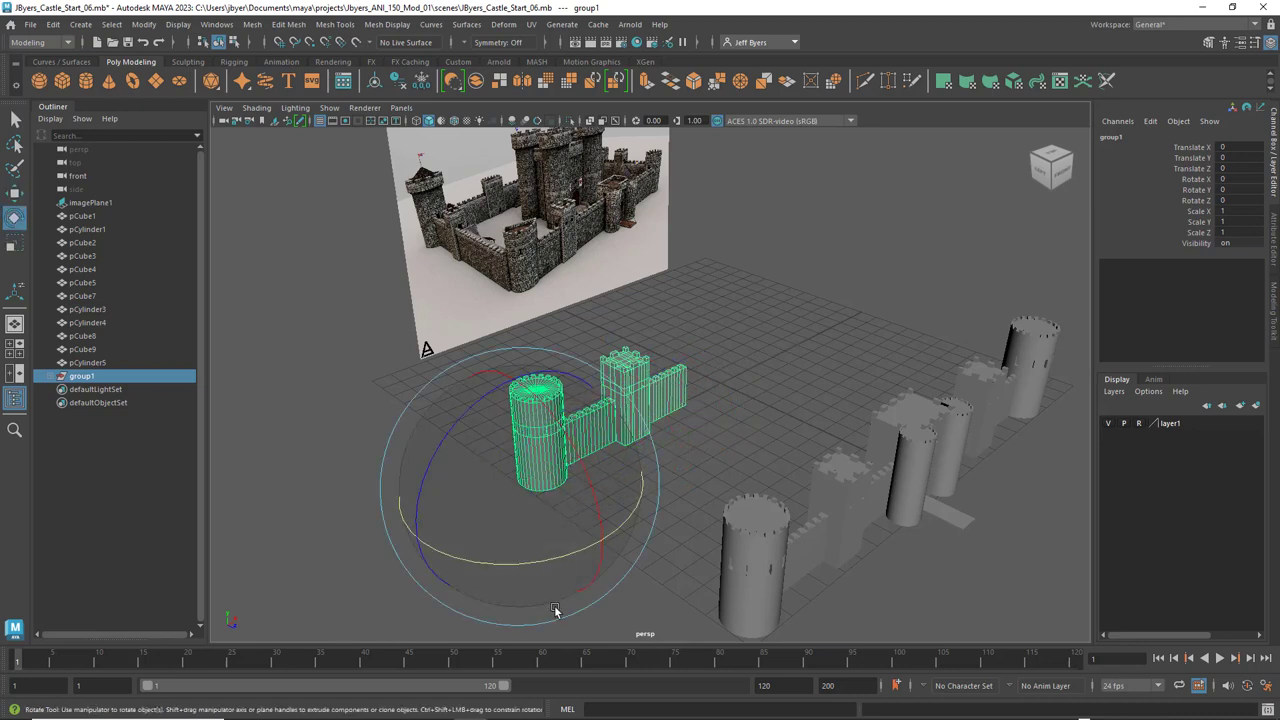
left_click_drag(545, 563, 322, 578)
left_click_drag(568, 561, 505, 558)
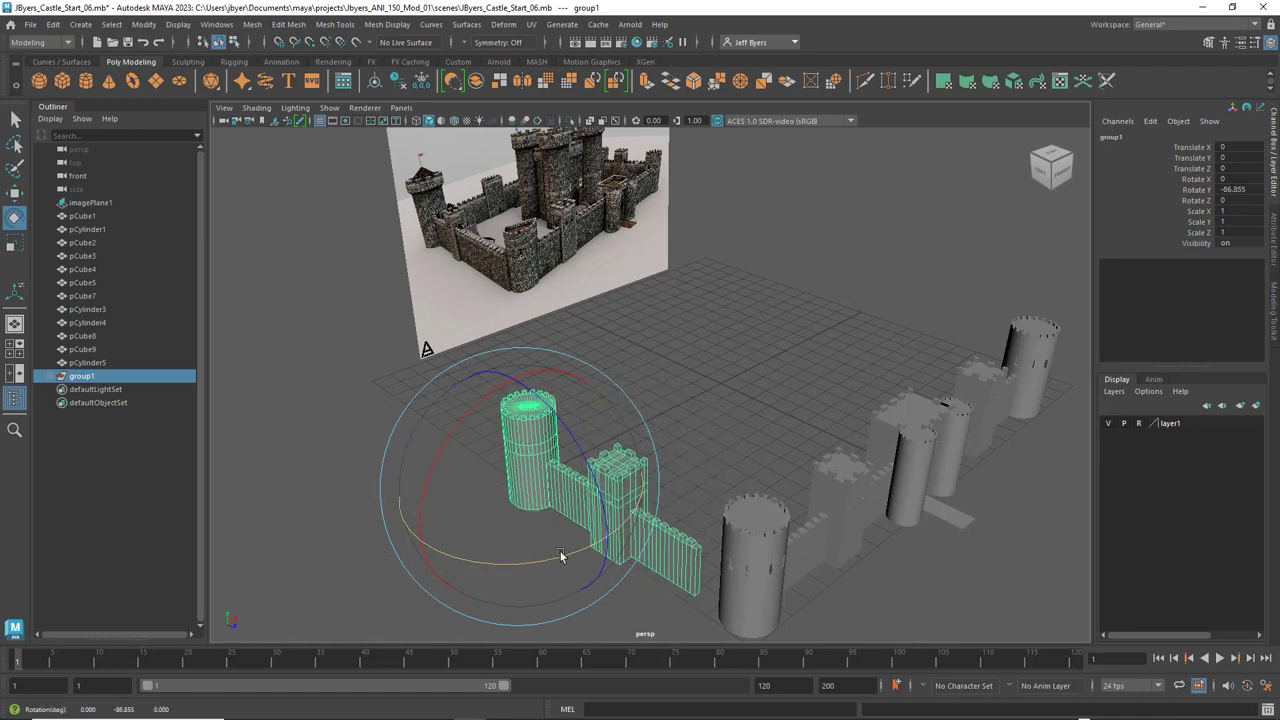
double_click(1247, 191)
type("-90")
key("Return")
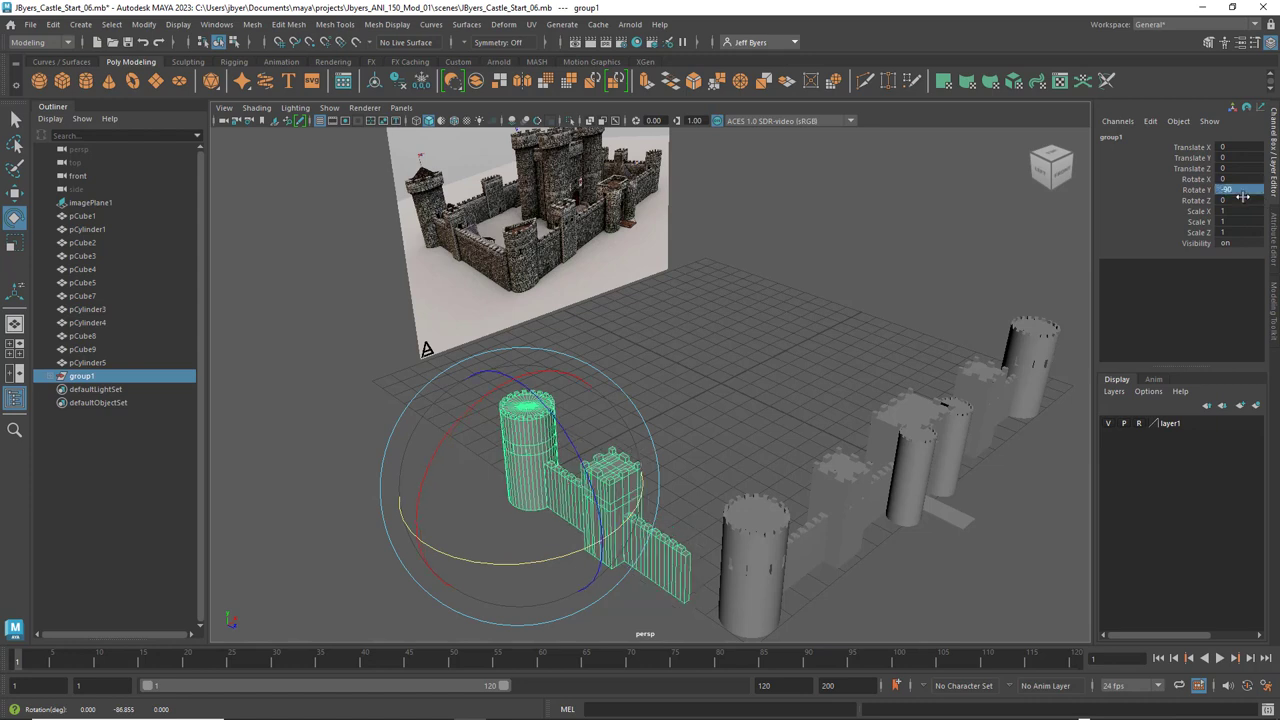
Move the rotated group up to the front corner tower, at about Translate X 0.36 and Translate Z 1.51
key("w")
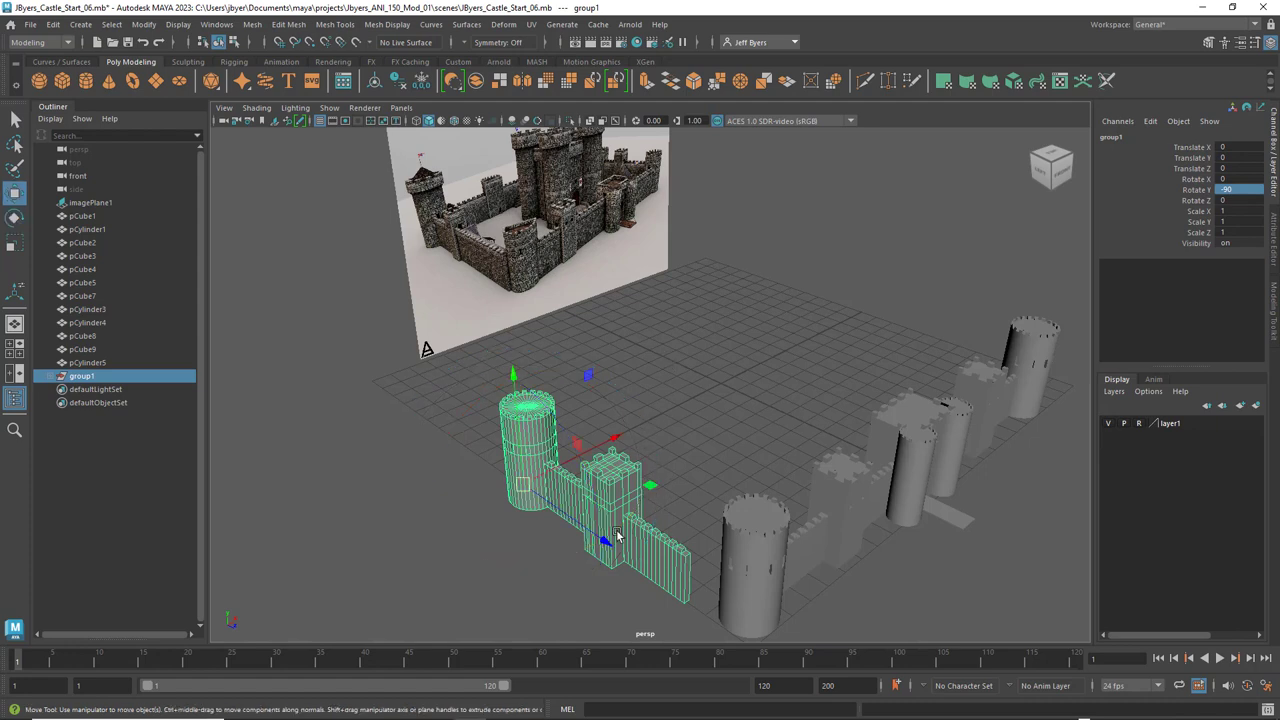
left_click_drag(610, 536, 645, 559)
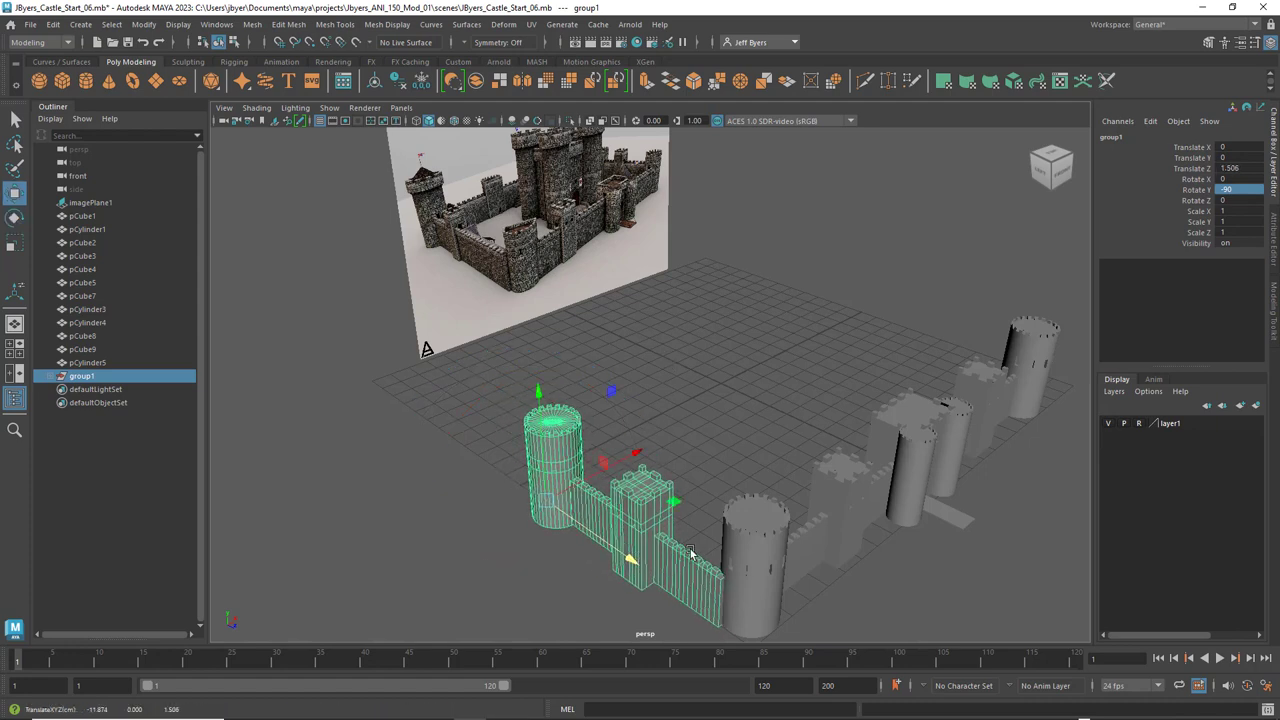
left_click_drag(638, 454, 647, 450)
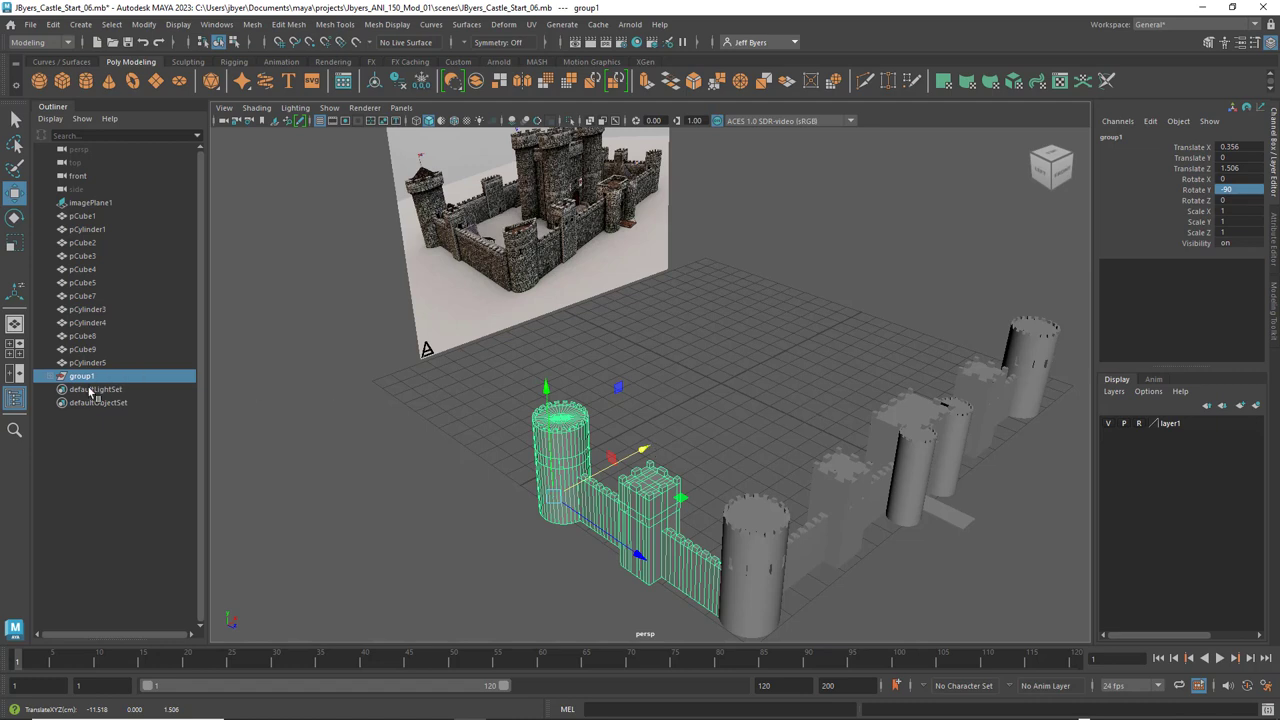
Check the members inside the group, including one wall section, and ungroup the whole side into separate pieces
left_click(51, 379)
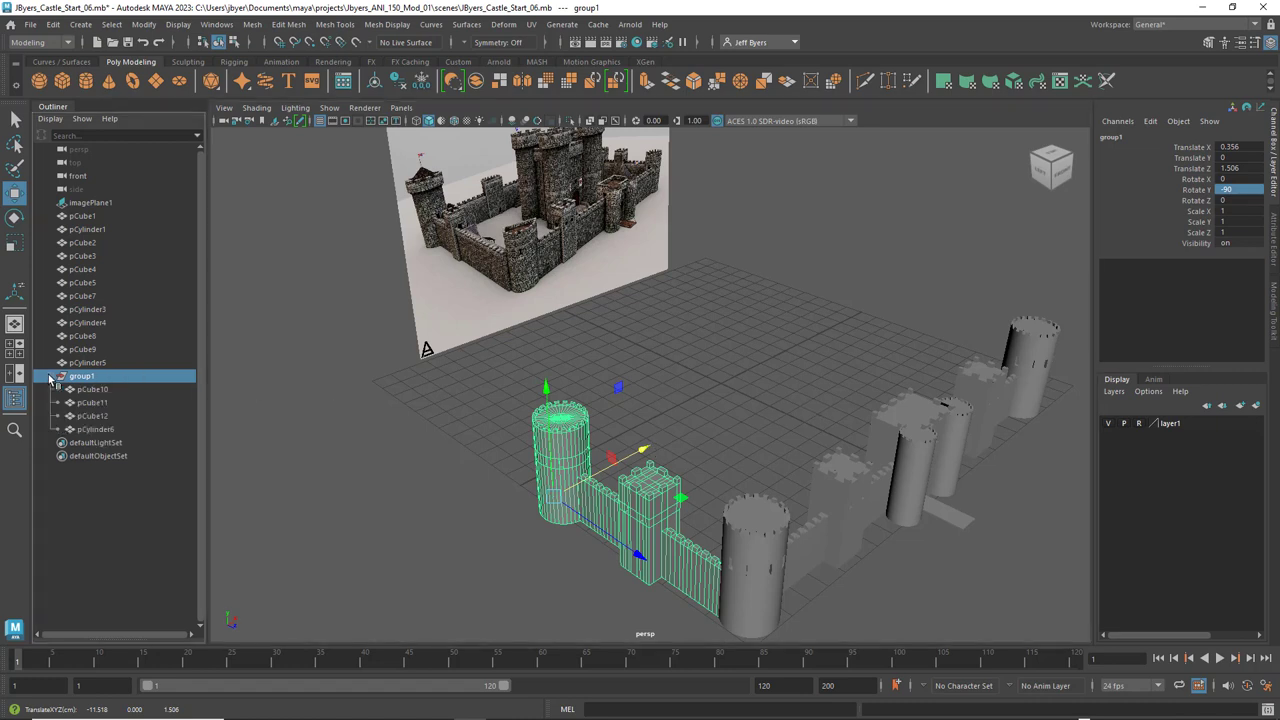
left_click(100, 390)
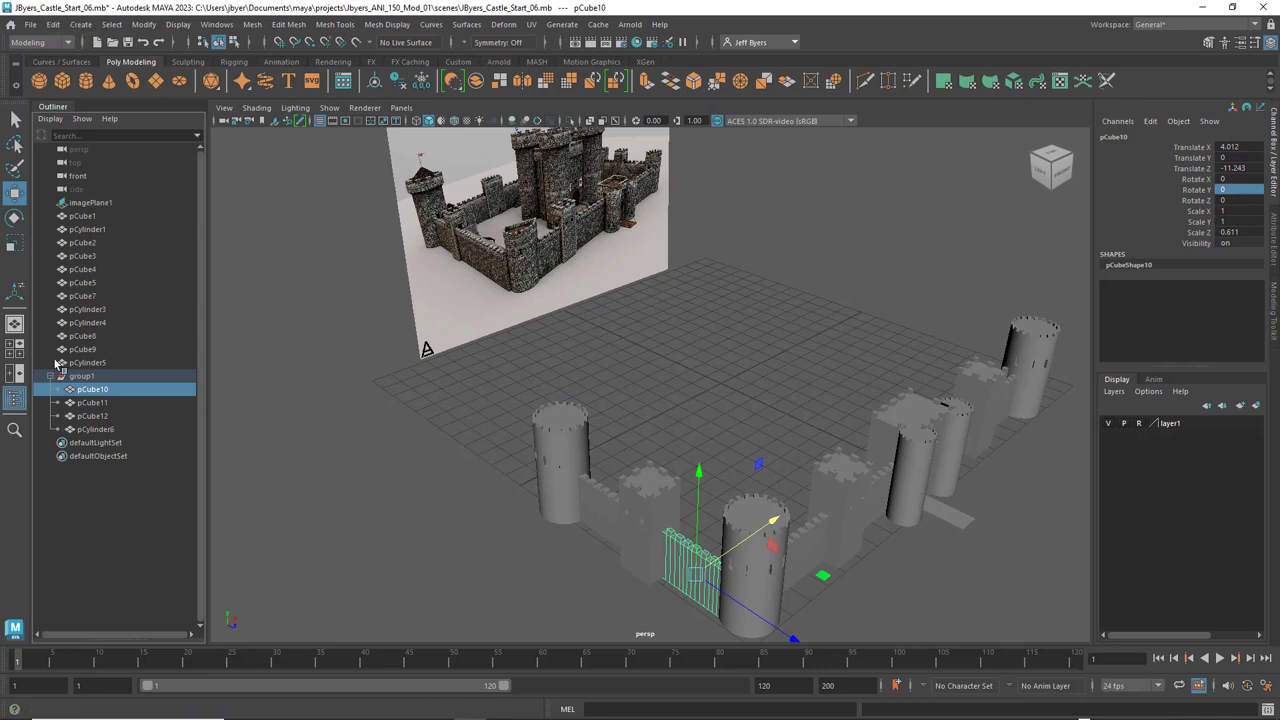
left_click(80, 376)
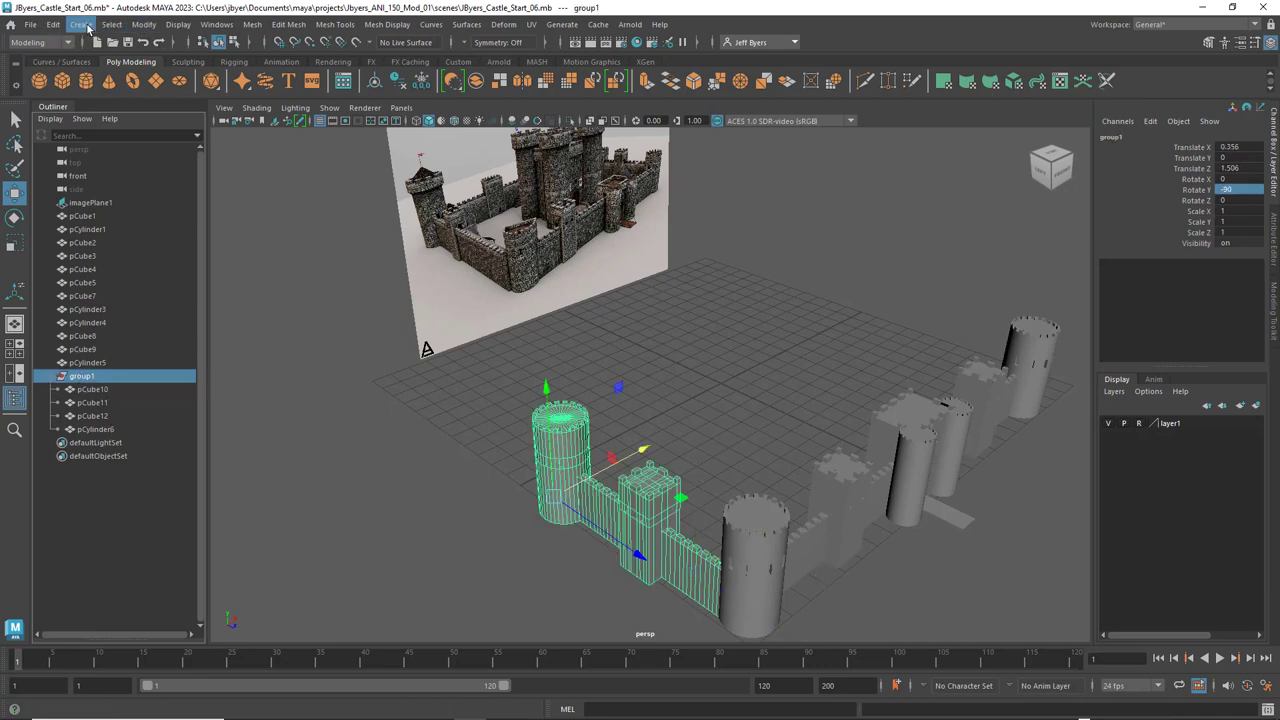
left_click(53, 24)
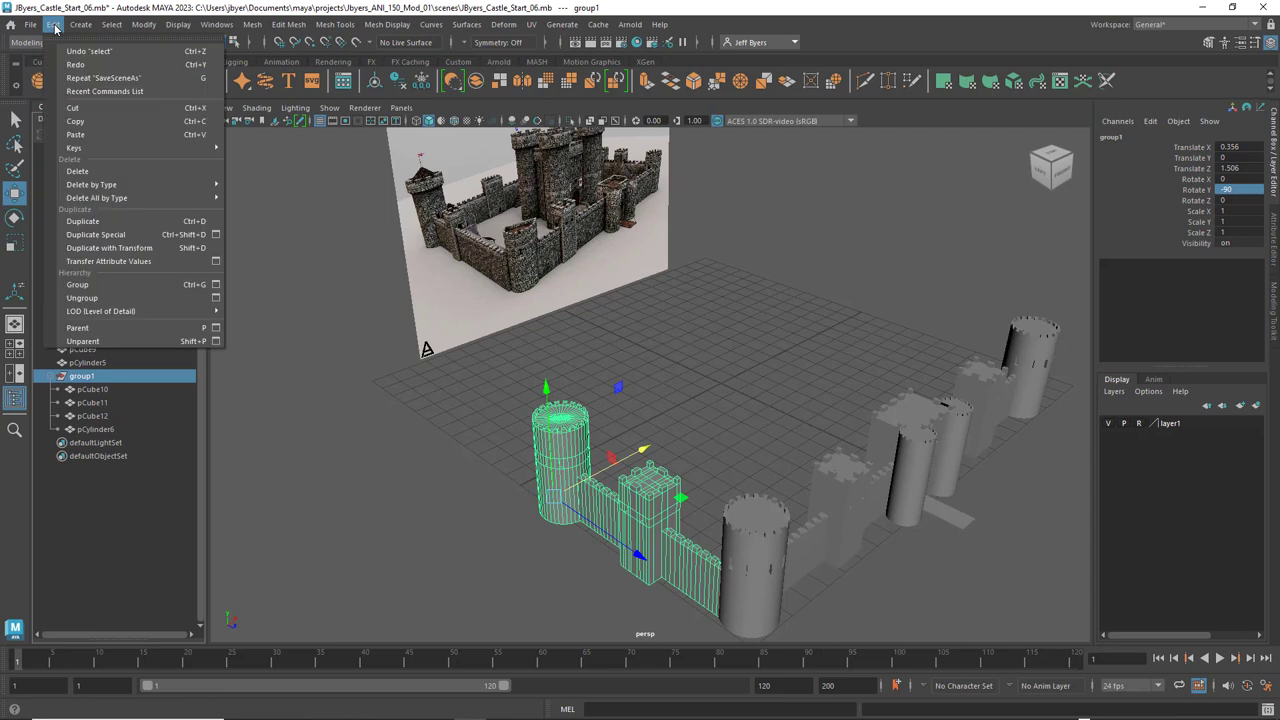
left_click(96, 300)
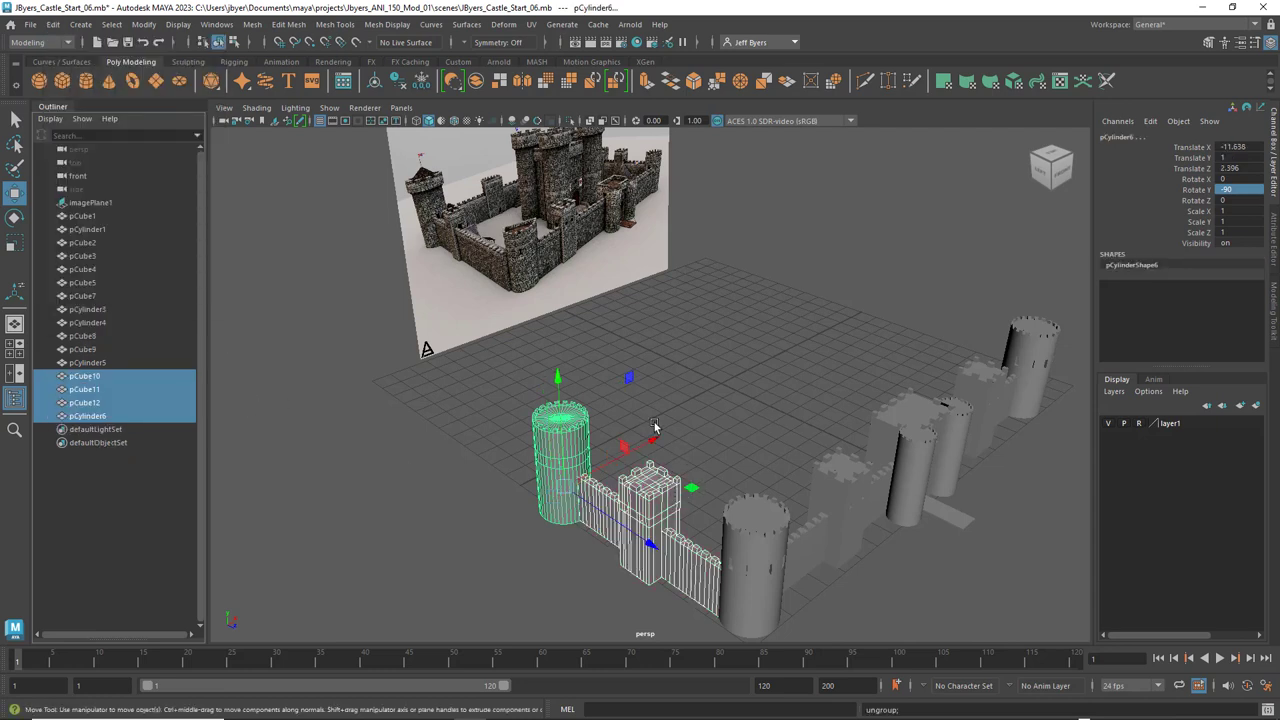
Group the four side pieces again, ungroup them and clear the selection
key("ctrl+g")
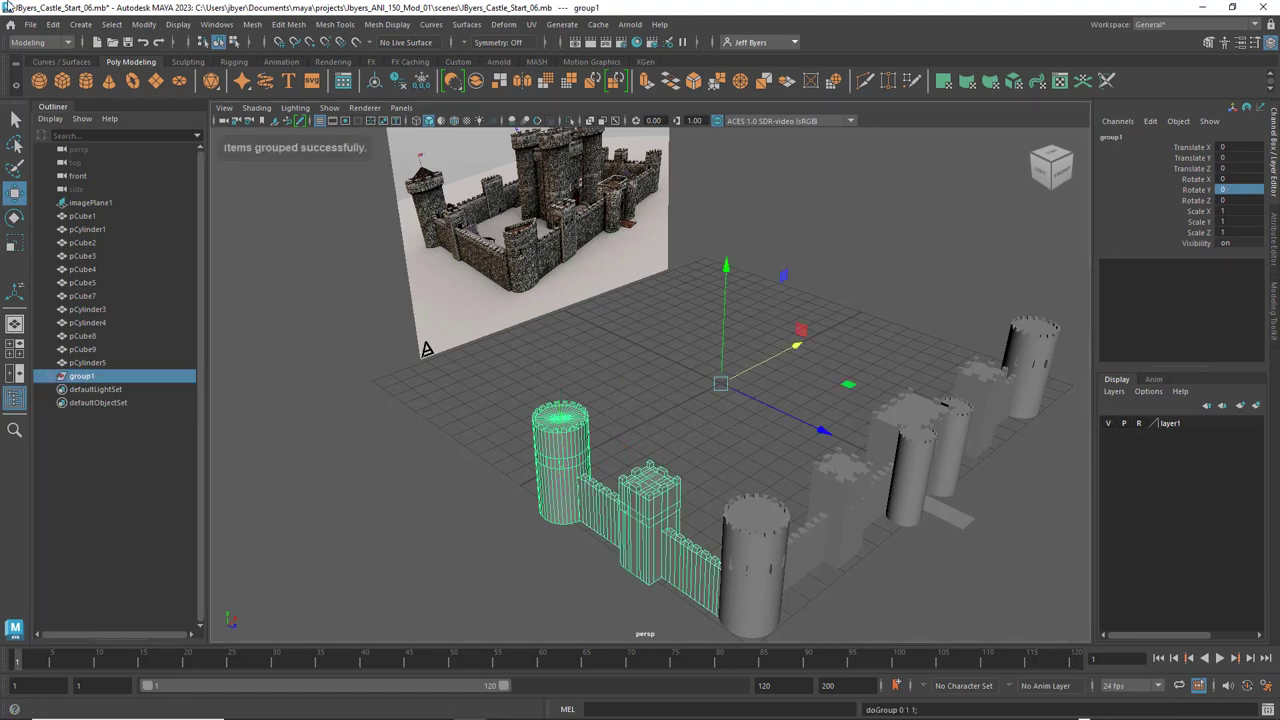
left_click(53, 24)
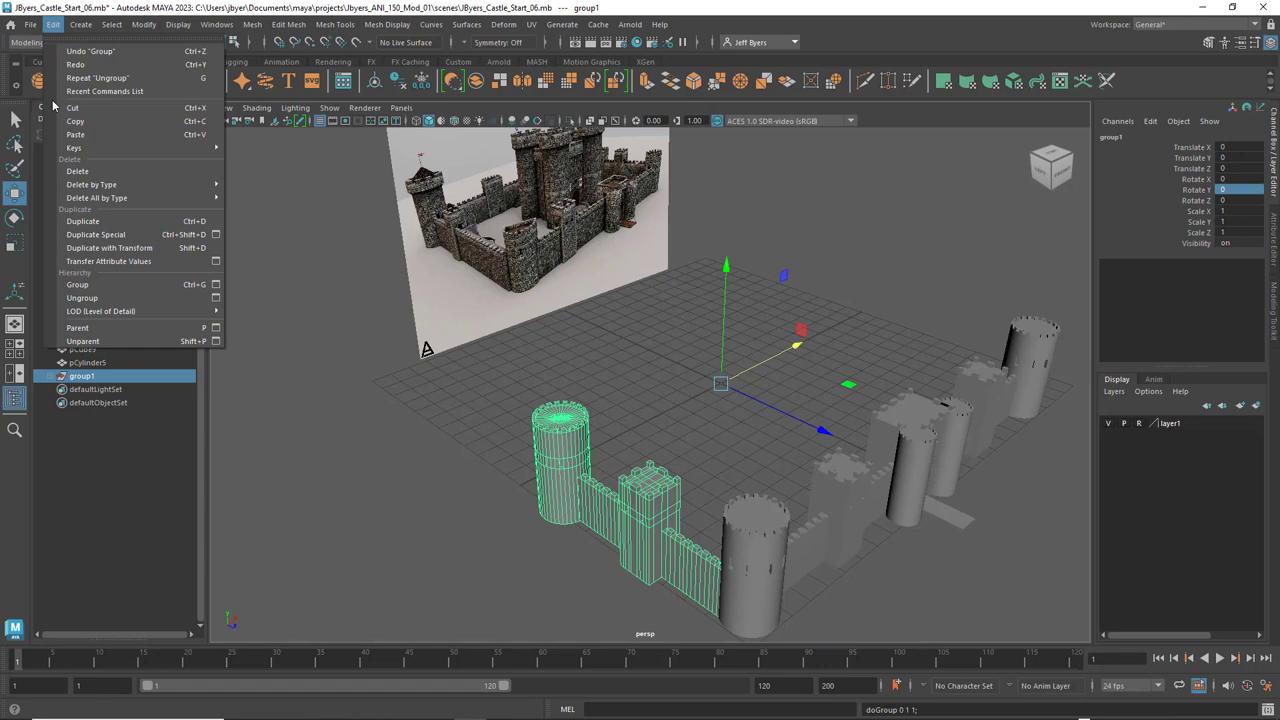
left_click(82, 298)
left_click(759, 377)
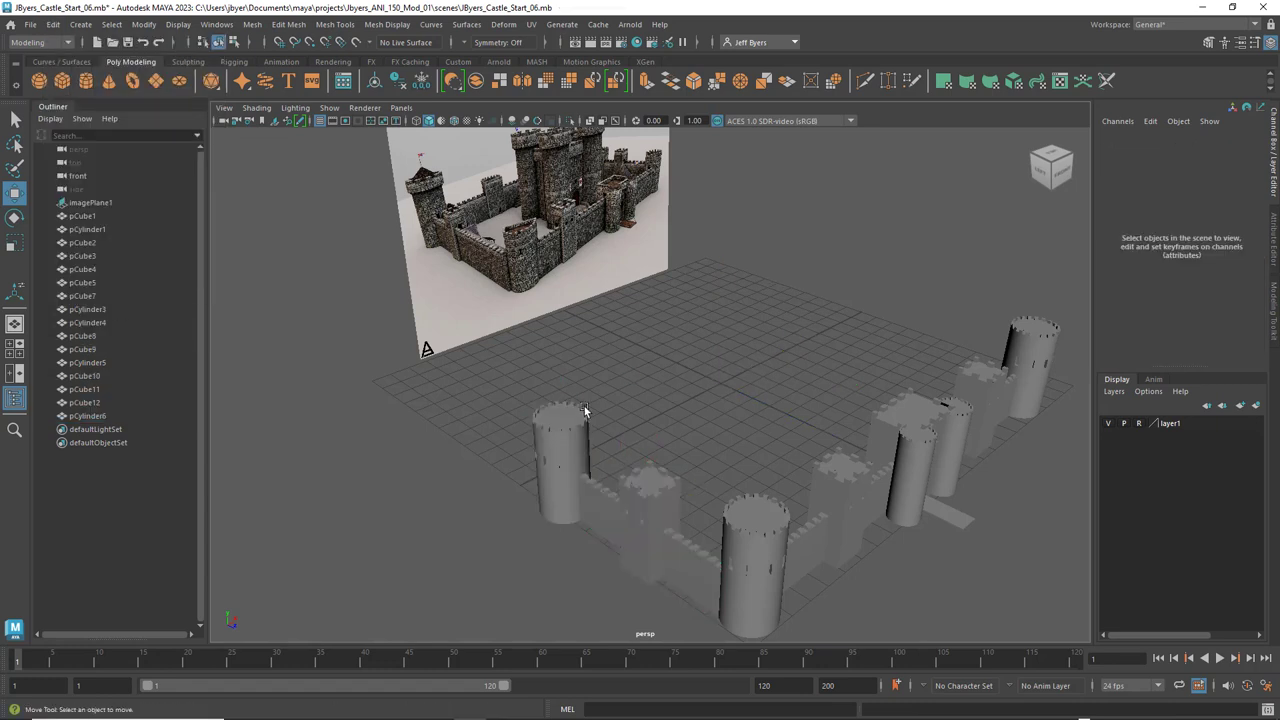
Combine the side's round tower, both wall sections and the square tower into a single mesh
left_click(574, 428)
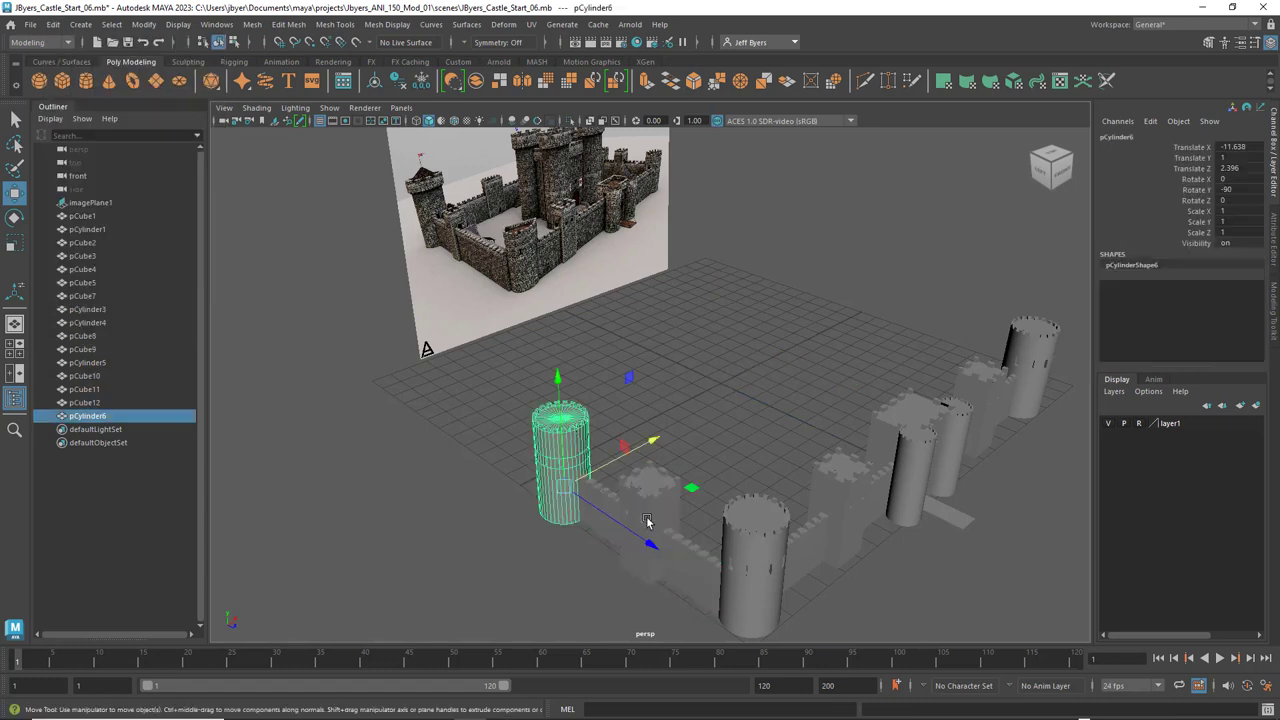
key("q")
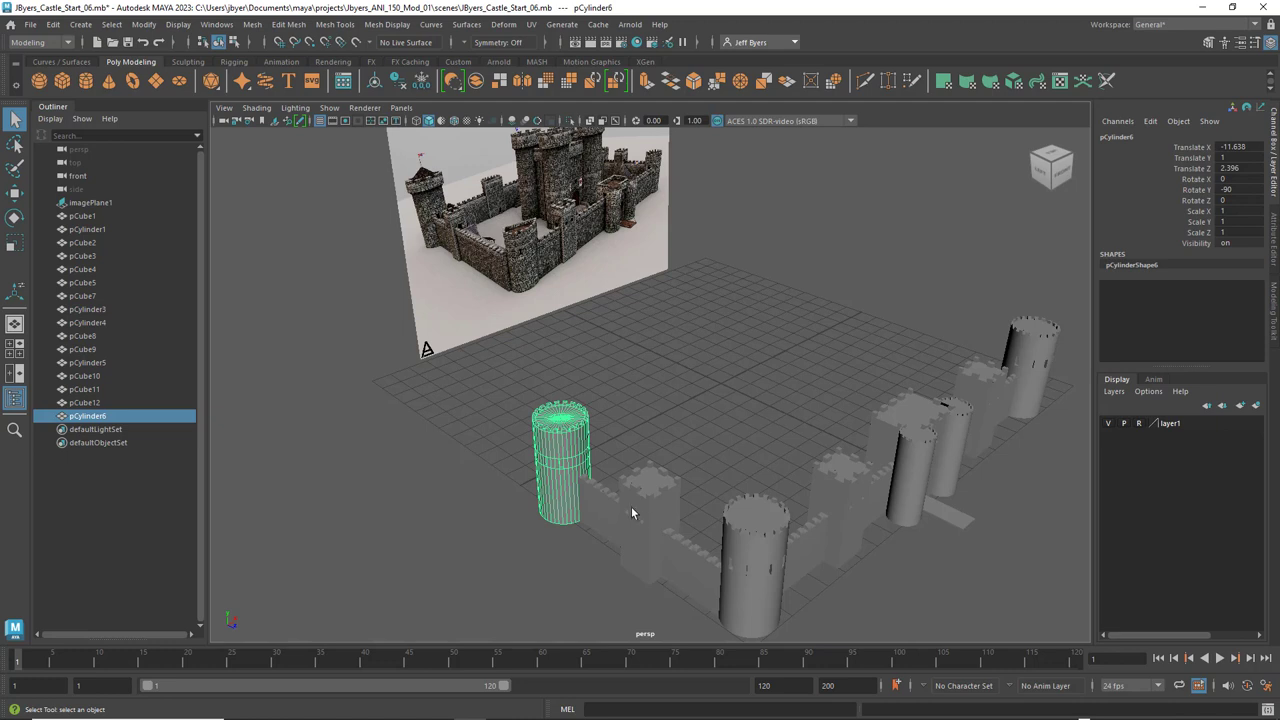
left_click(607, 501, "shift")
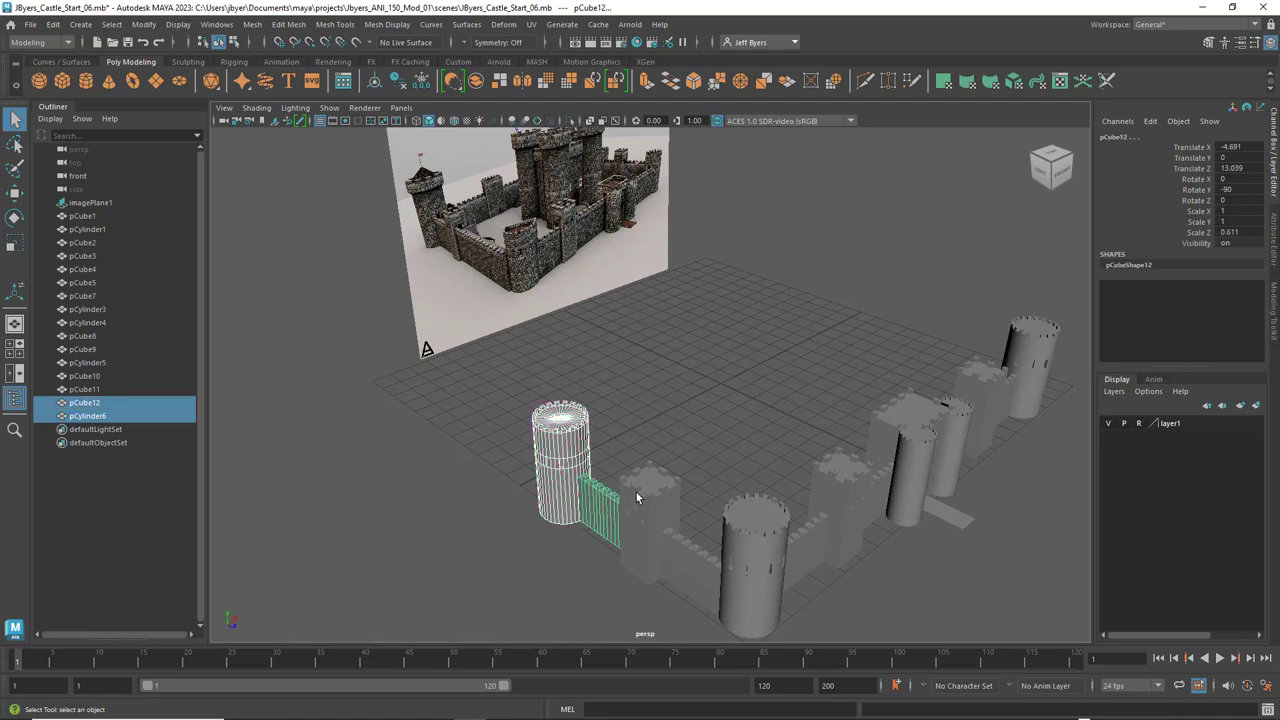
left_click(648, 510, "shift")
left_click(685, 566, "shift")
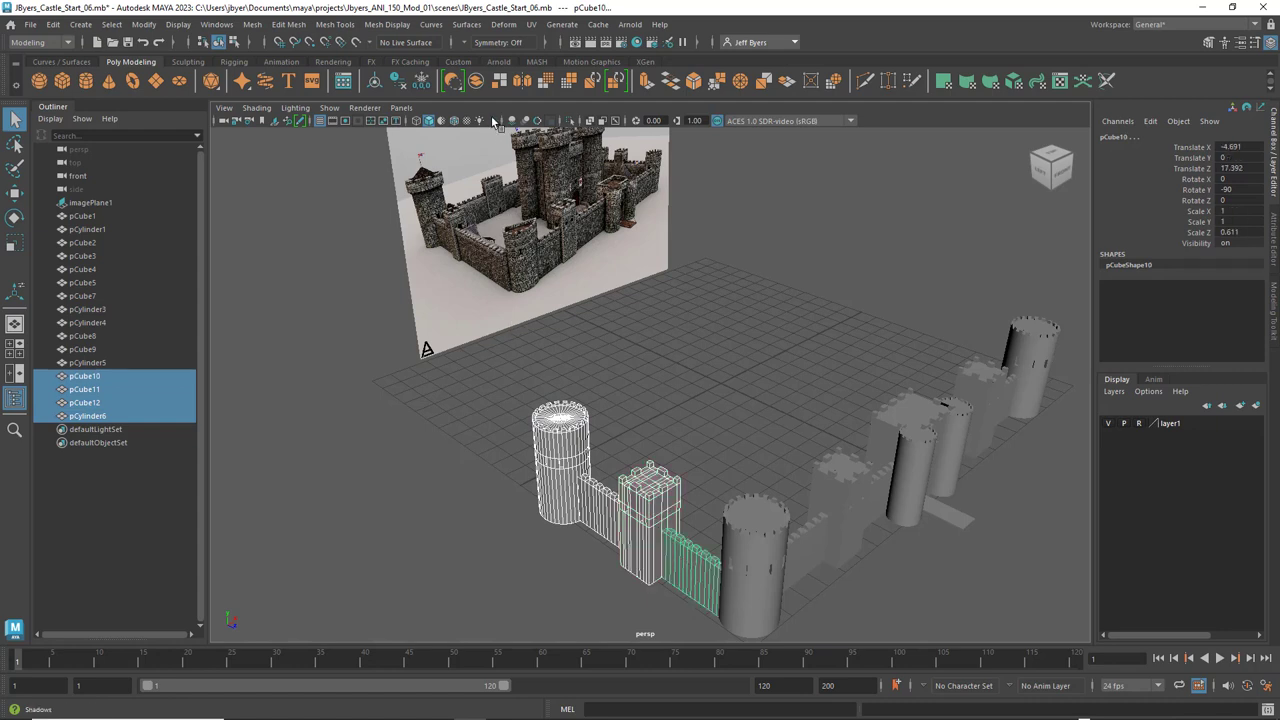
left_click(475, 81)
Move the combined mesh's pivot along Z to the round tower
key("w")
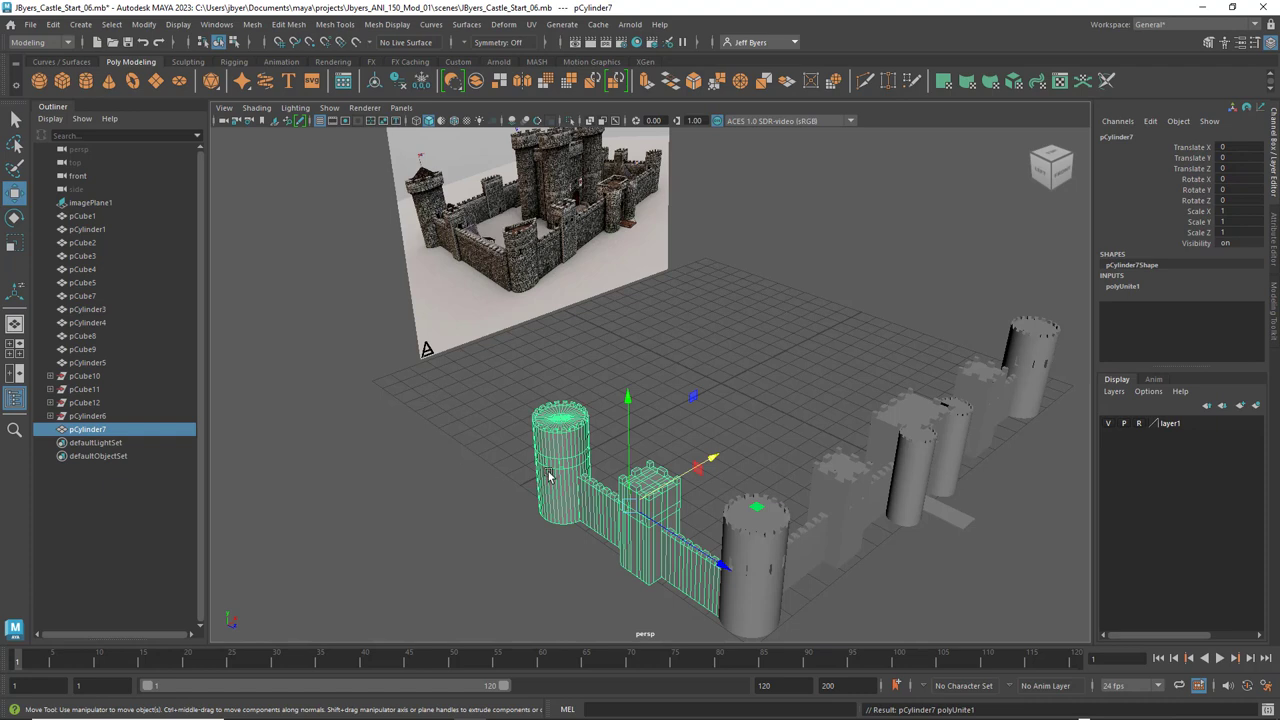
key("d")
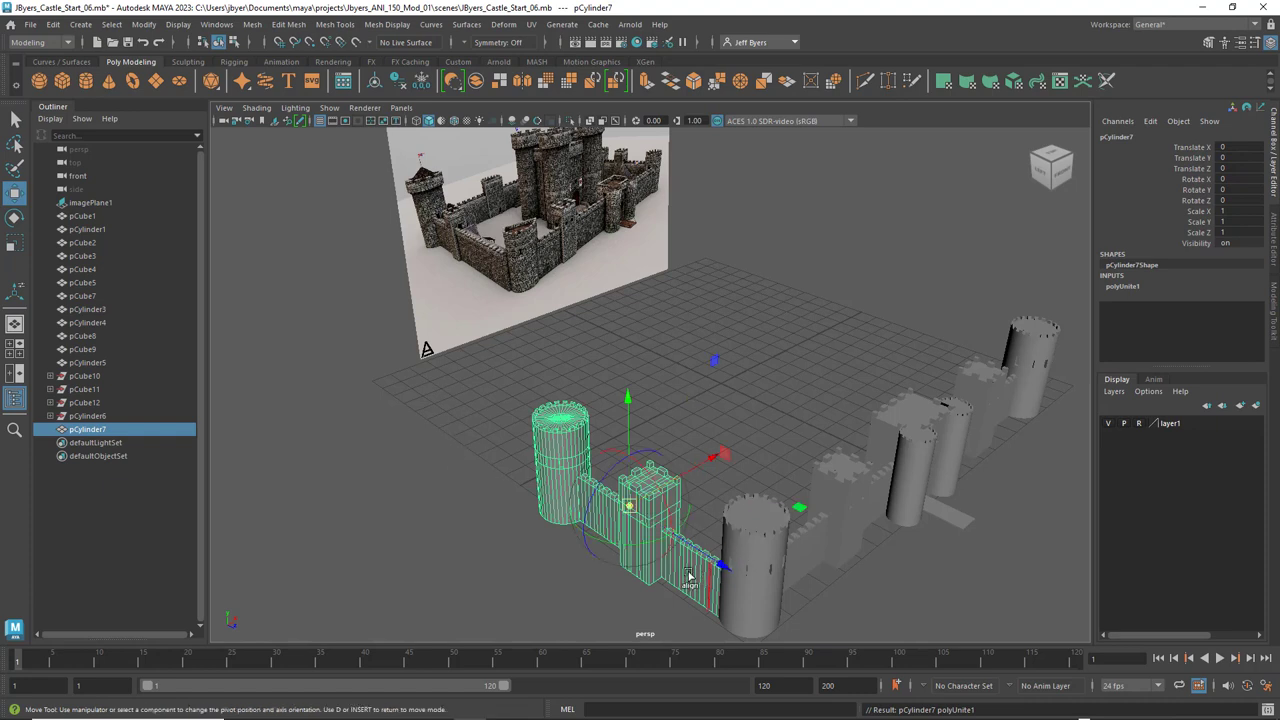
left_click_drag(726, 572, 658, 527)
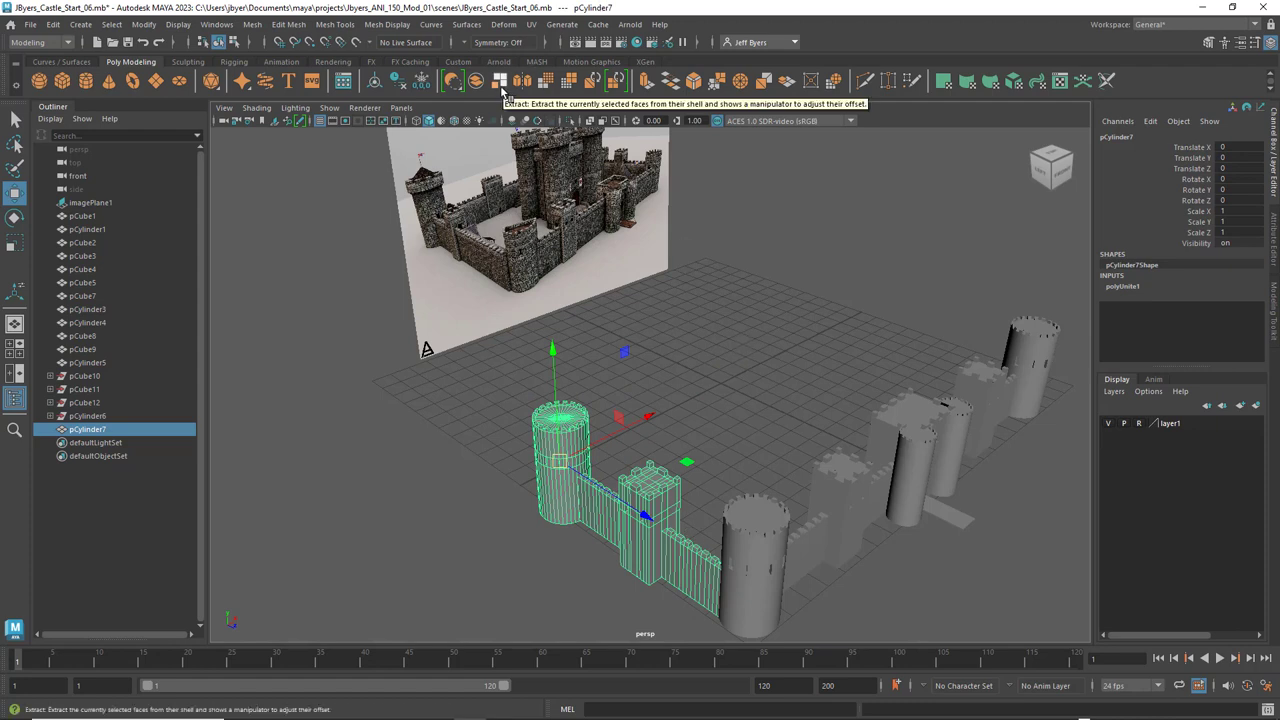
Separate the combined side mesh back into individual pieces and select the round tower alone
key("space")
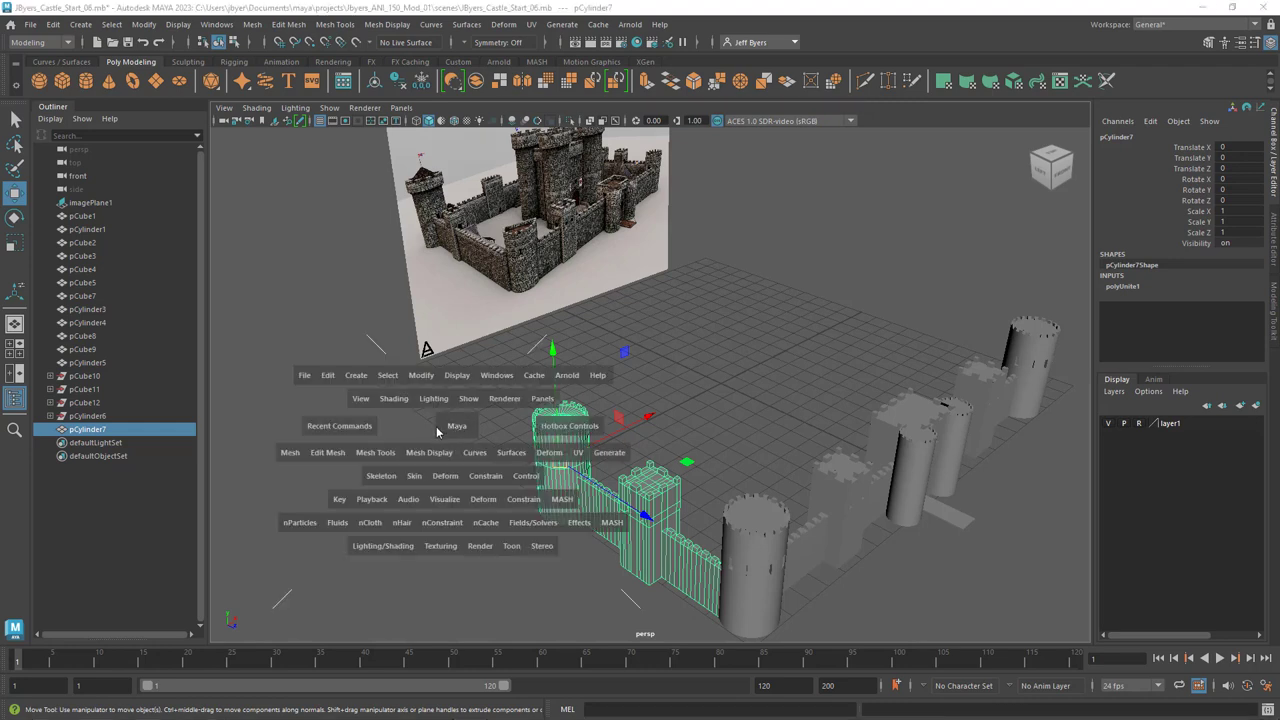
left_click(287, 453)
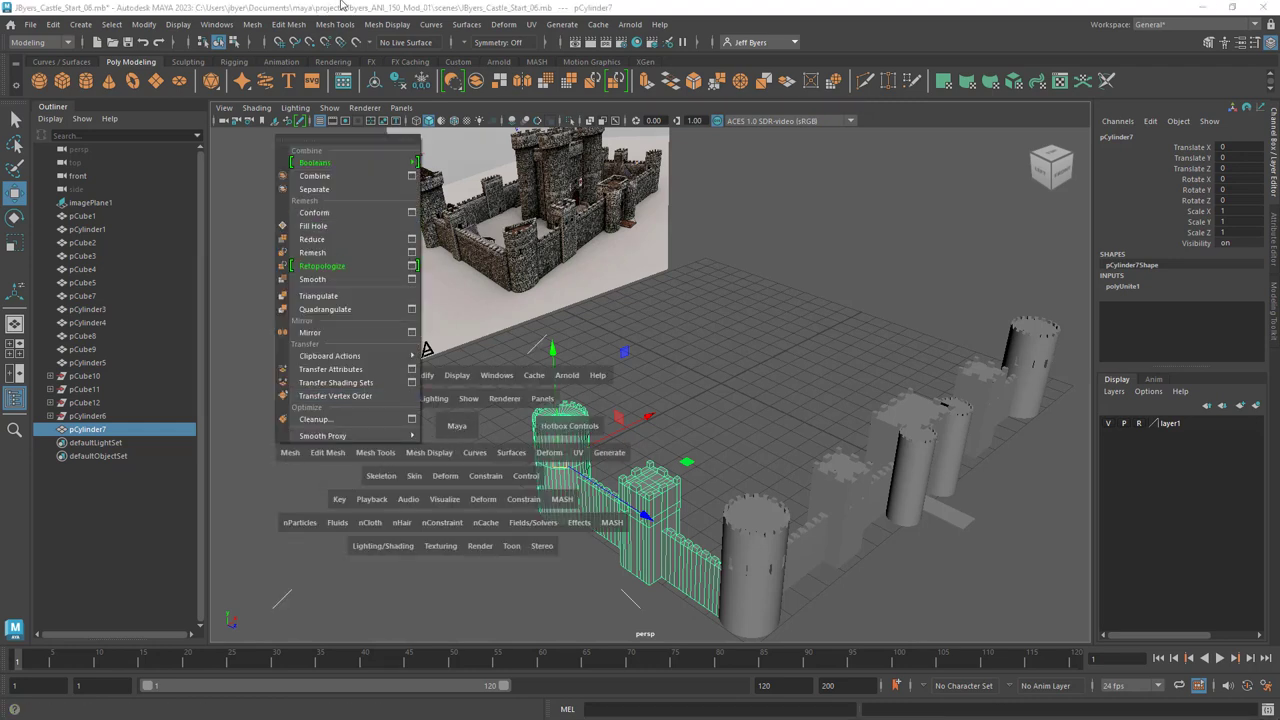
left_click(312, 195)
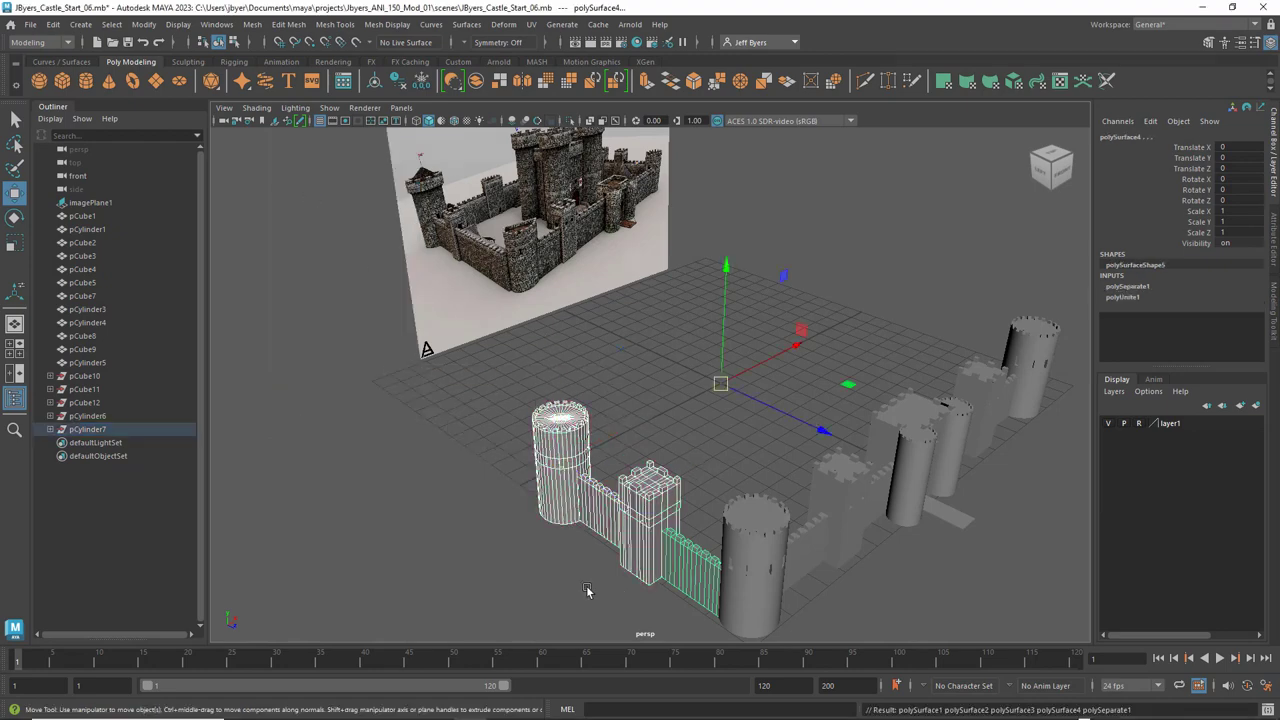
left_click(652, 449)
left_click(585, 447)
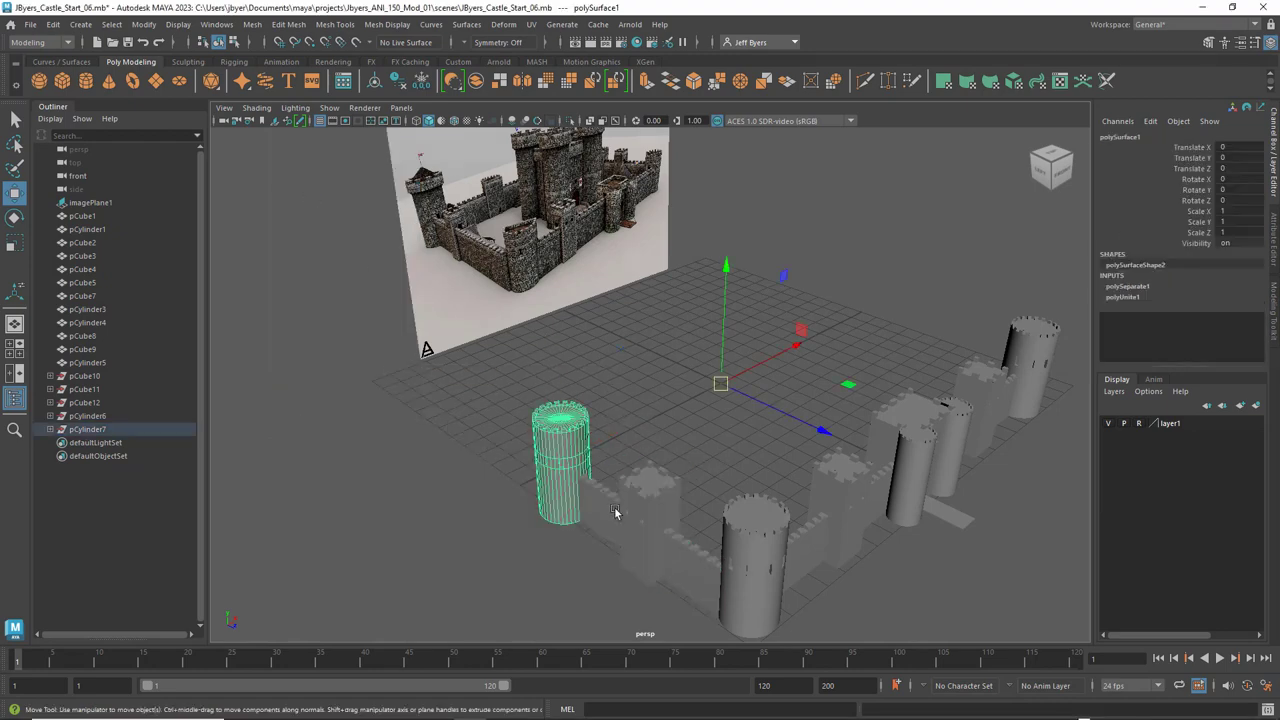
Inspect the pivot position of each separated side piece: round tower, both wall sections and square tower
left_click(600, 510)
left_click(645, 505)
left_click(690, 563)
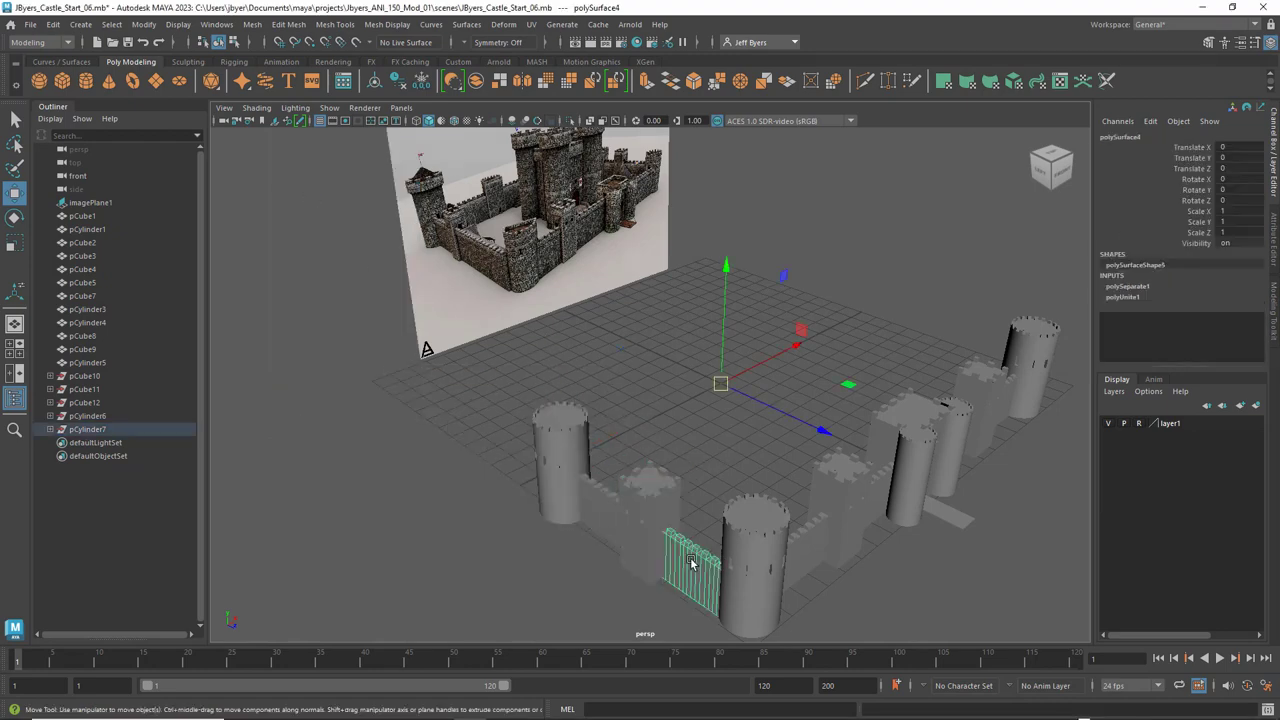
left_click(563, 443)
left_click_drag(519, 401, 686, 586)
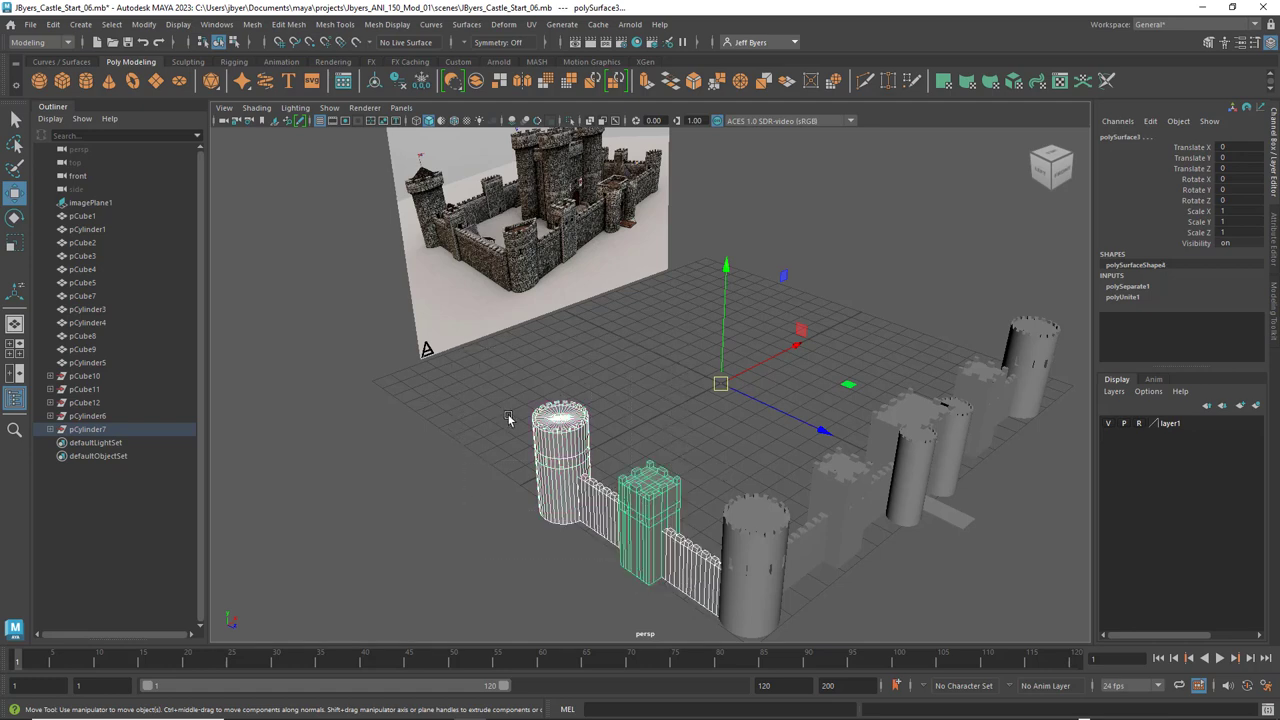
left_click(575, 432)
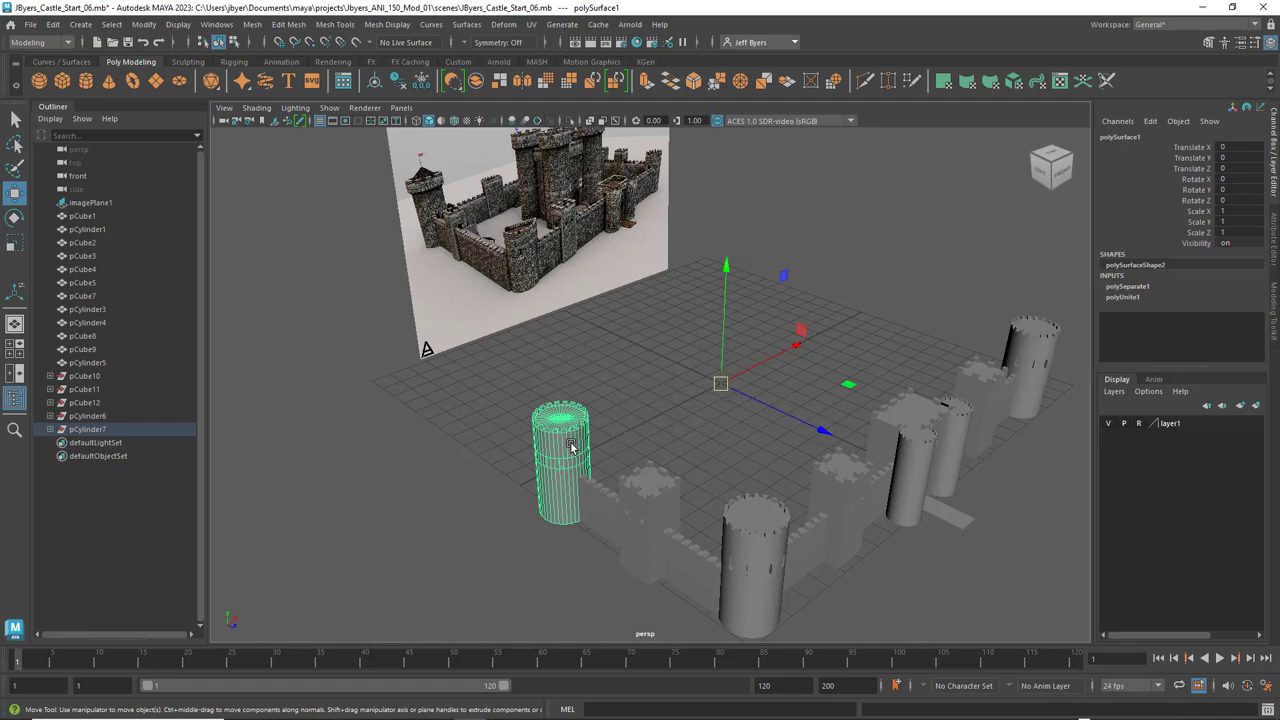
left_click(610, 522)
left_click(686, 568)
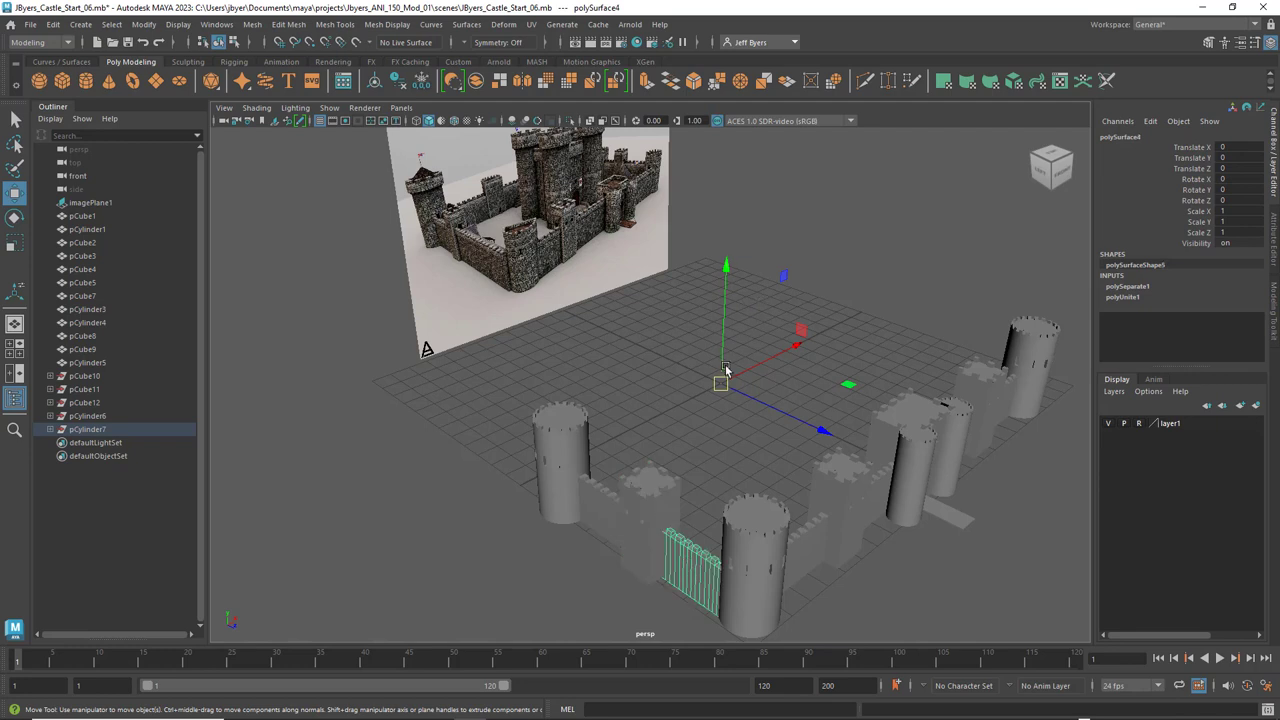
left_click(610, 497)
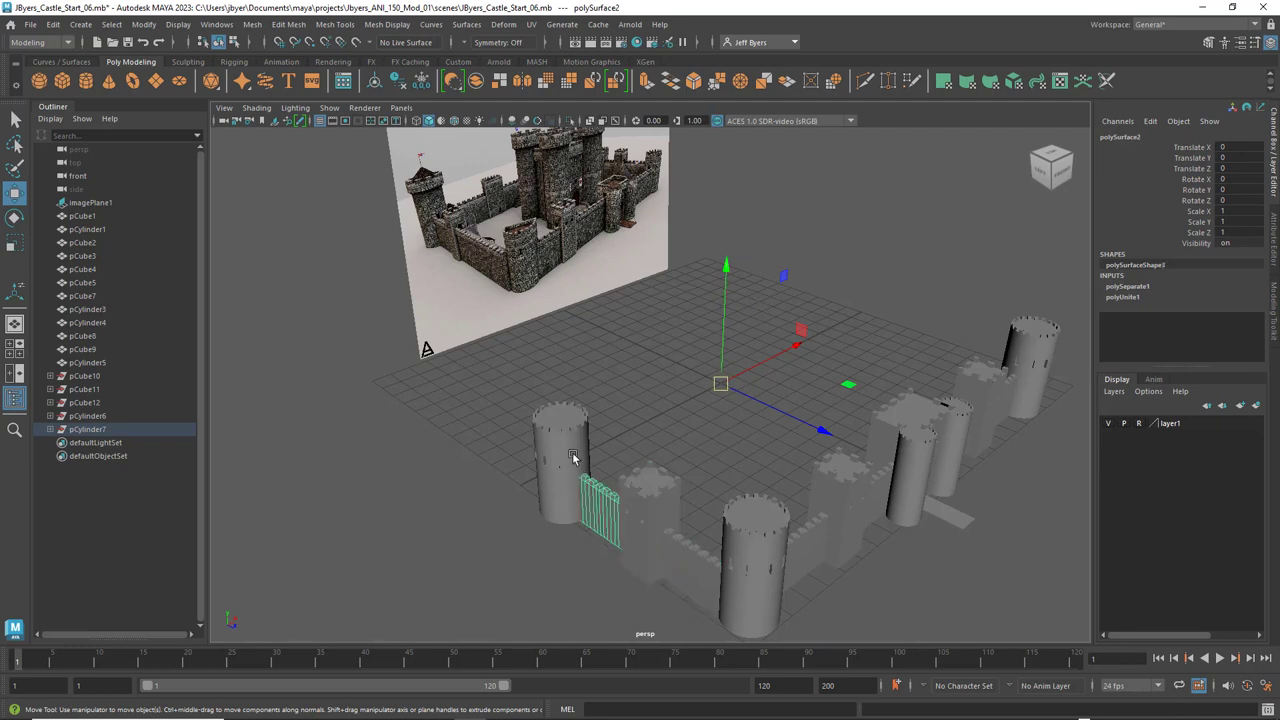
left_click(574, 455)
left_click(598, 506)
left_click(654, 526)
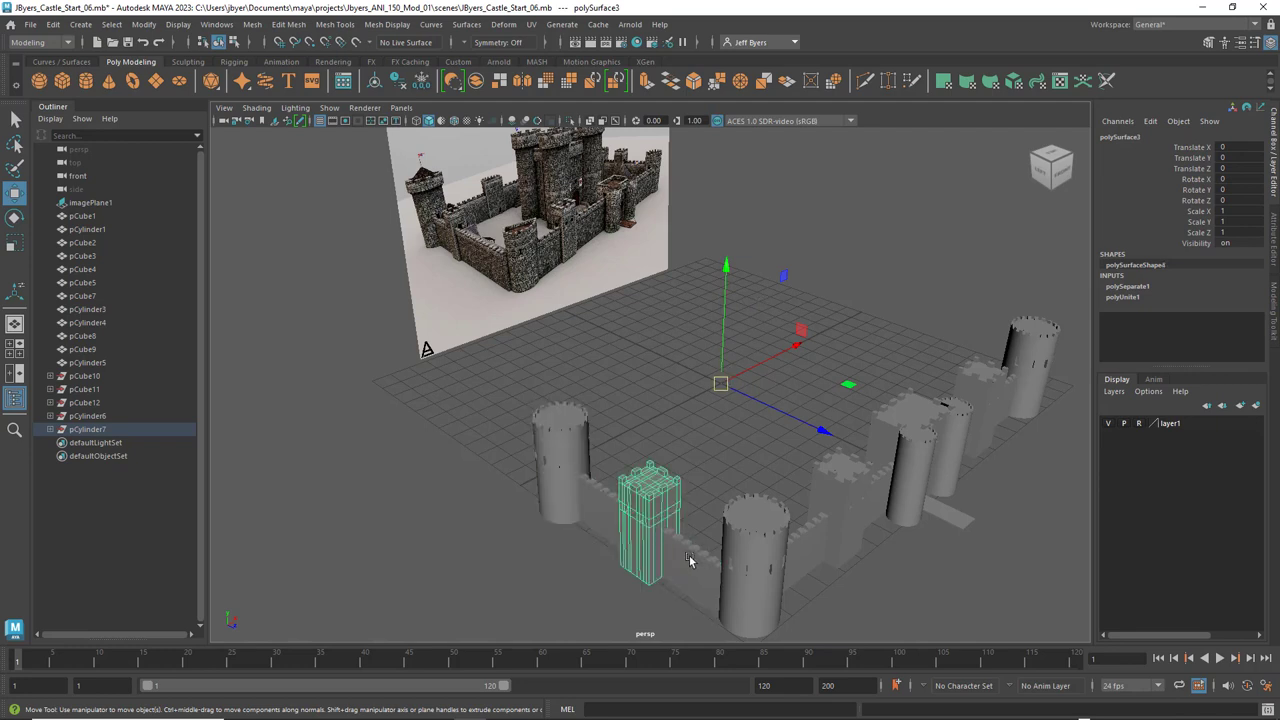
left_click(691, 560)
left_click(560, 467)
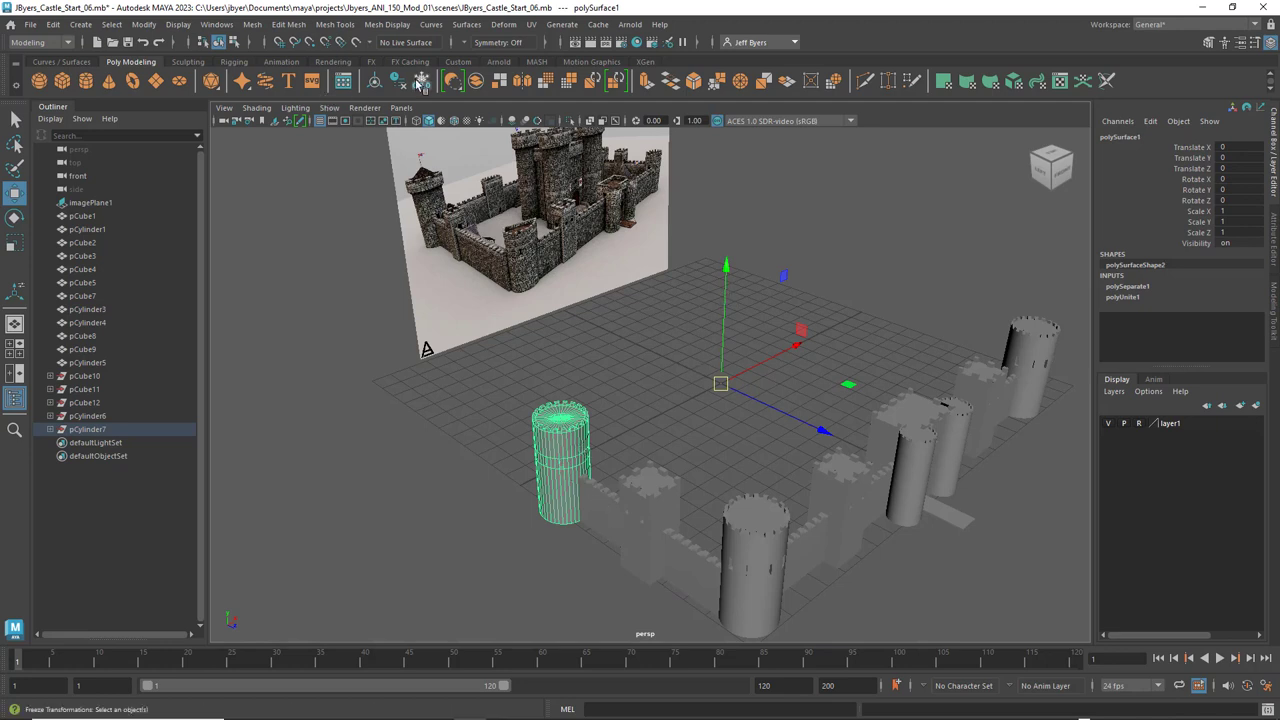
Center the pivots of the side's round tower, both wall sections and square tower, and clear the selection
left_click_drag(490, 390, 700, 608)
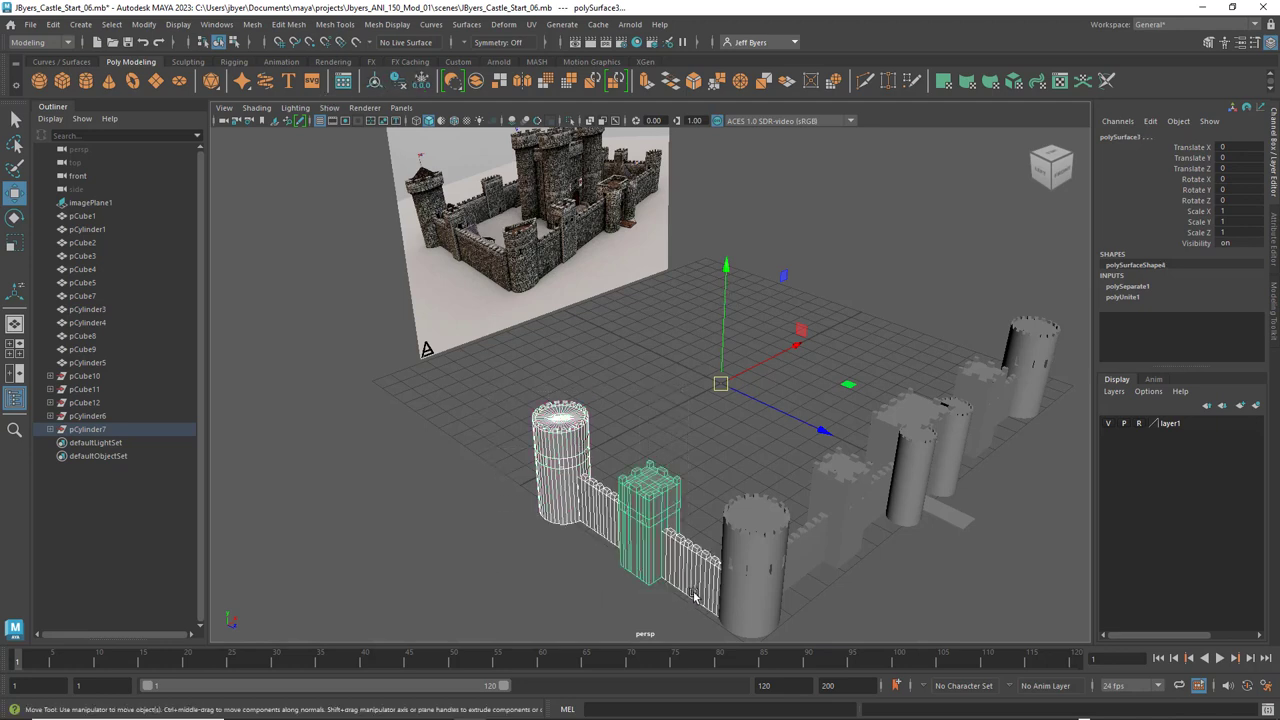
left_click(376, 84)
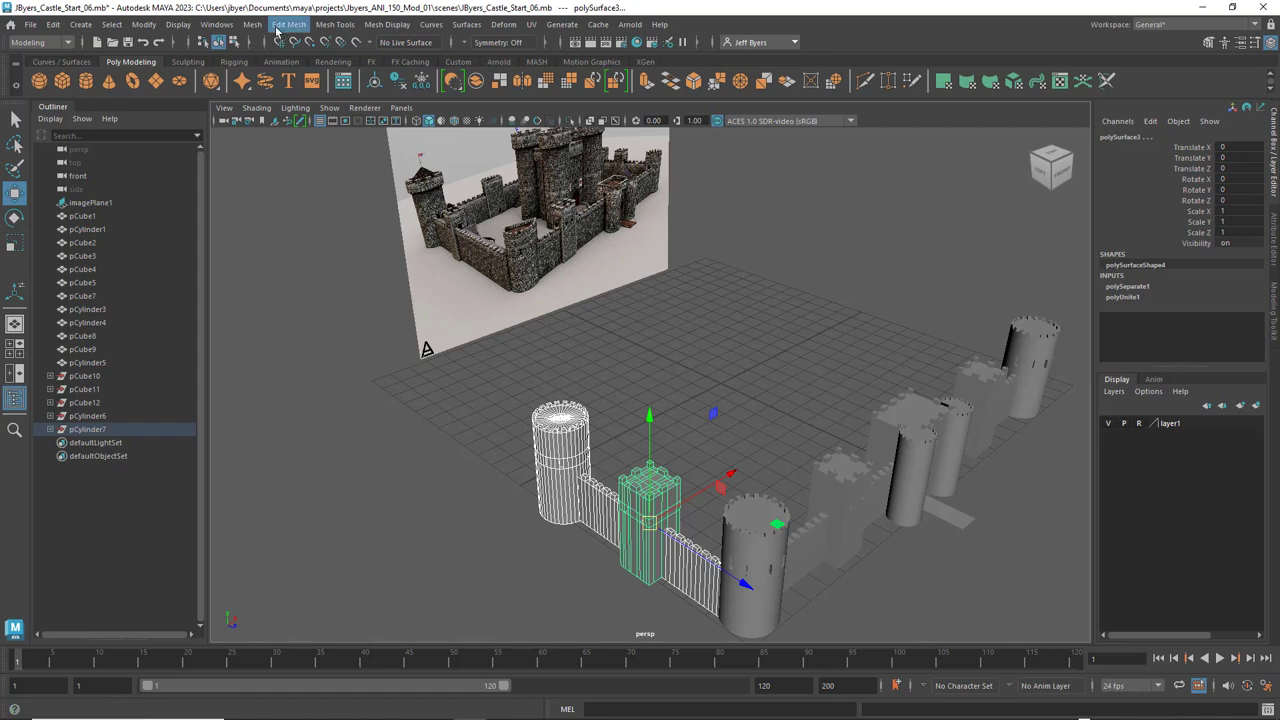
left_click(145, 25)
left_click(153, 27)
left_click(153, 27)
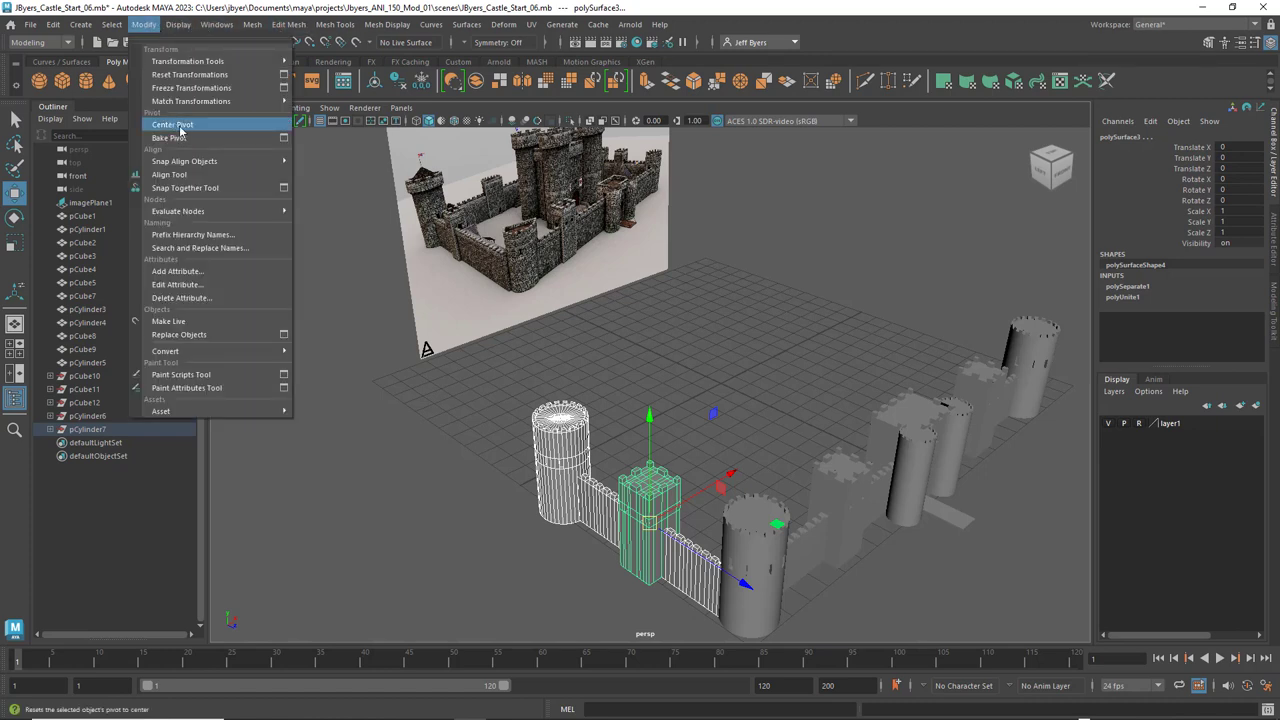
left_click(172, 125)
left_click(145, 25)
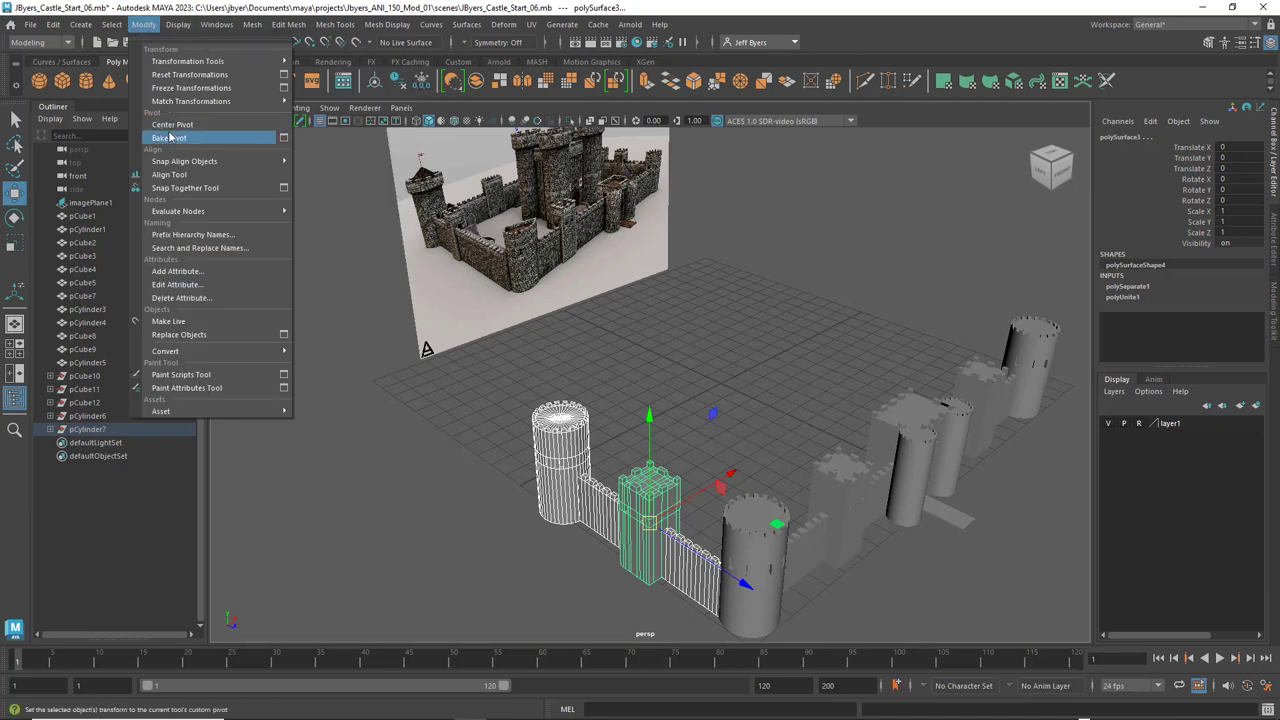
left_click(413, 434)
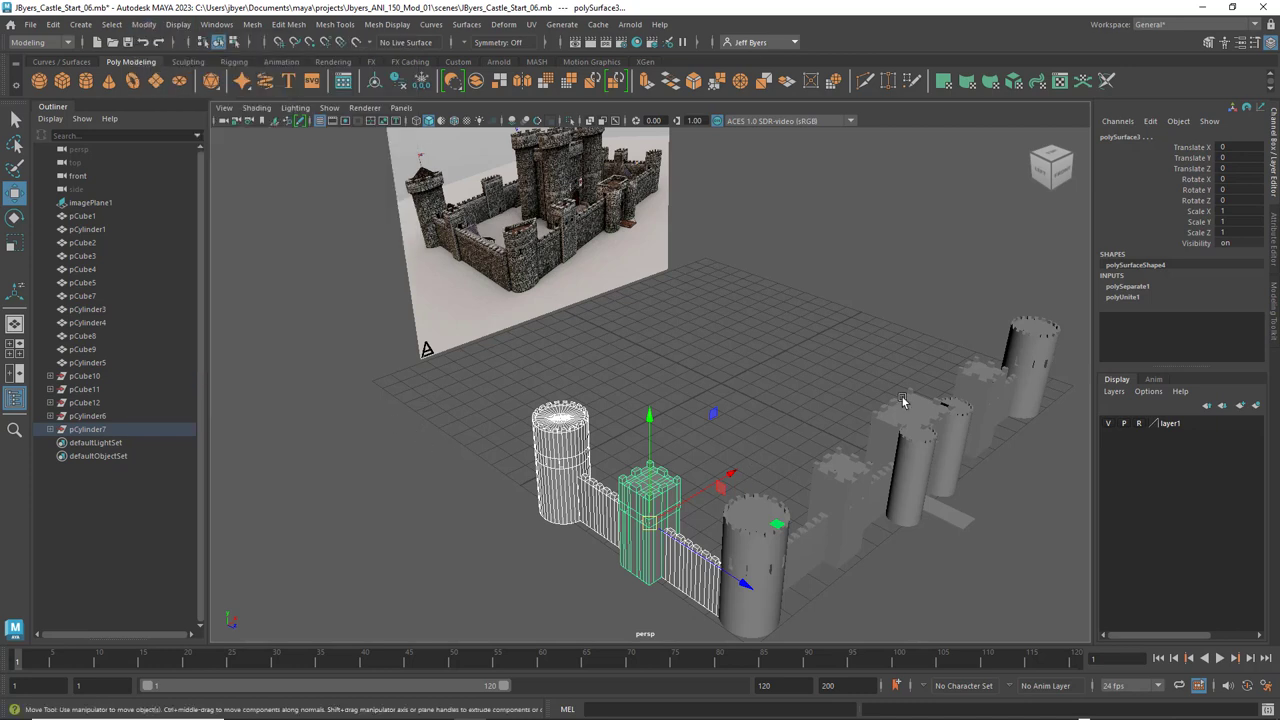
left_click(824, 356)
Check the pivots of the round tower, wall sections and square tower one by one after centering
left_click(585, 505)
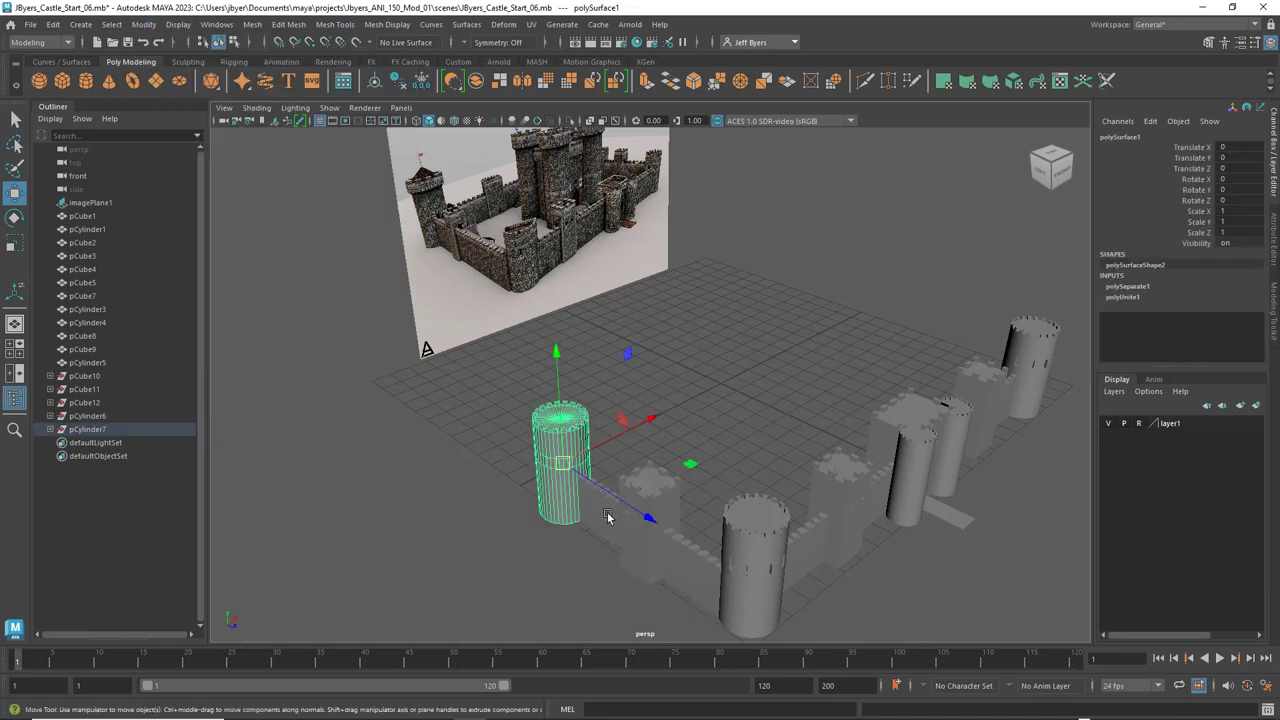
left_click(607, 516)
left_click(659, 509)
left_click(678, 573)
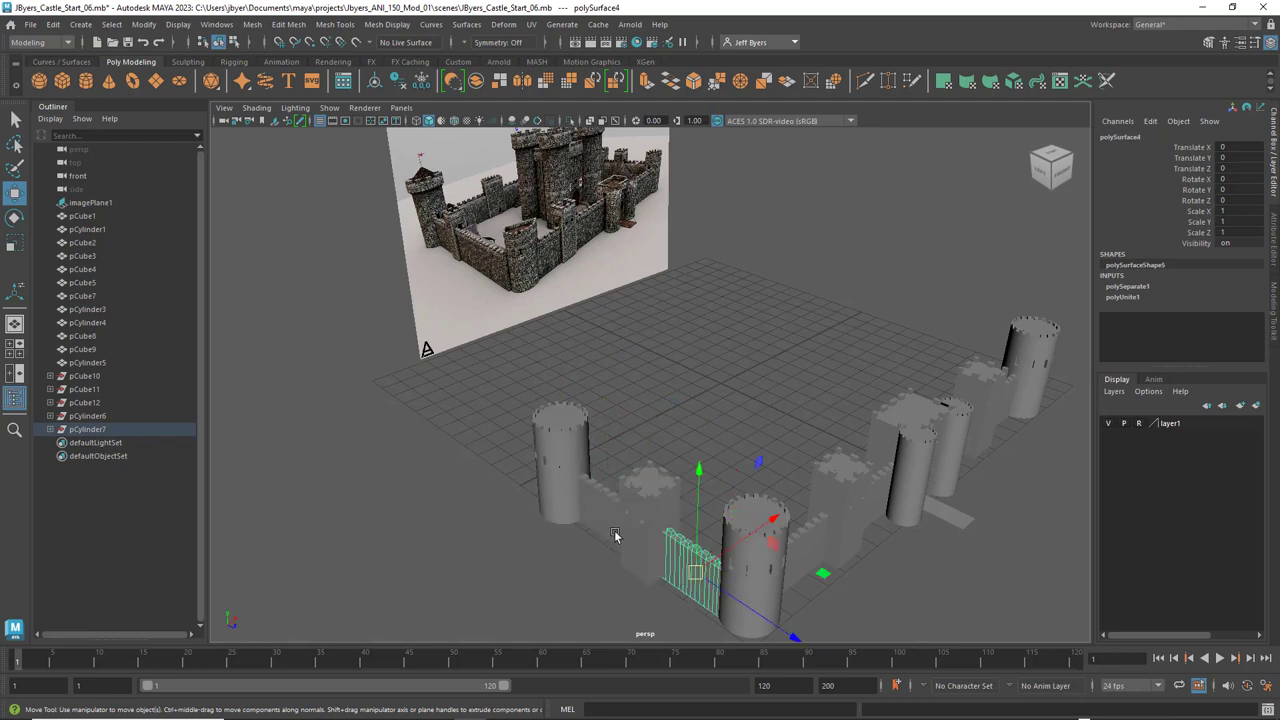
left_click(555, 489)
left_click(615, 512)
left_click(643, 563)
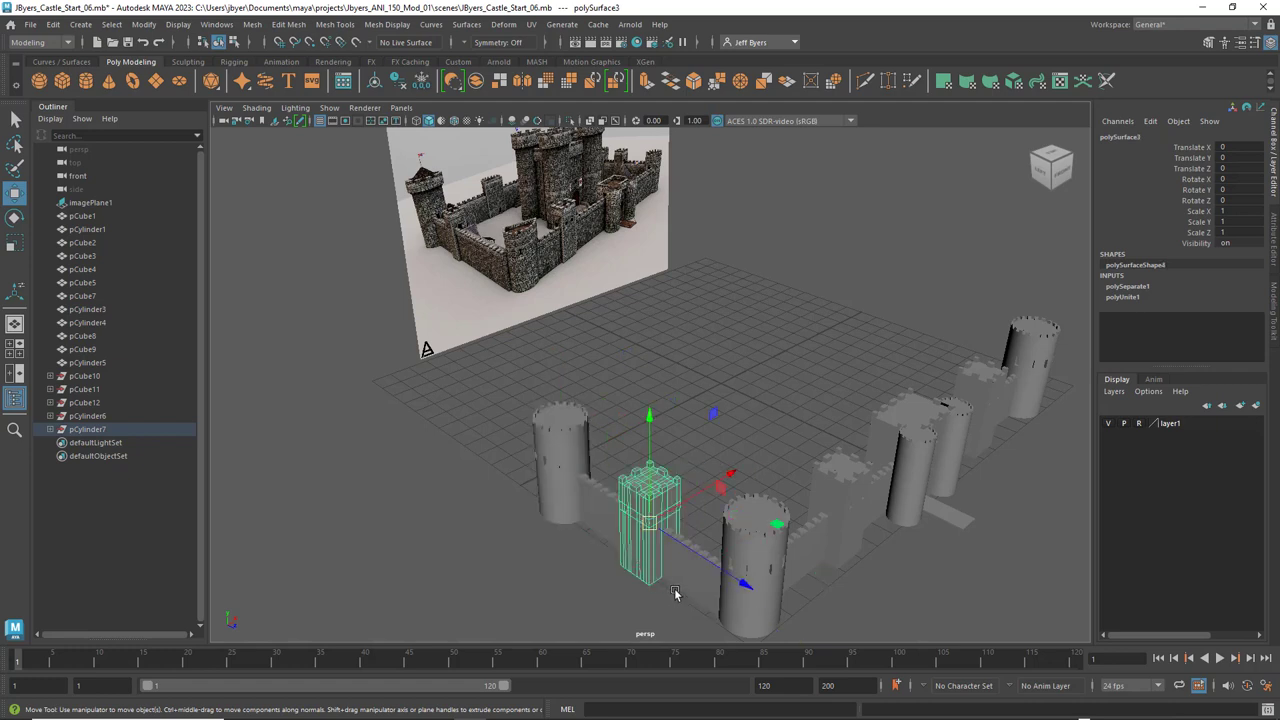
left_click(678, 586)
Select the side's round tower and show the Modeling Toolkit
left_click(568, 508)
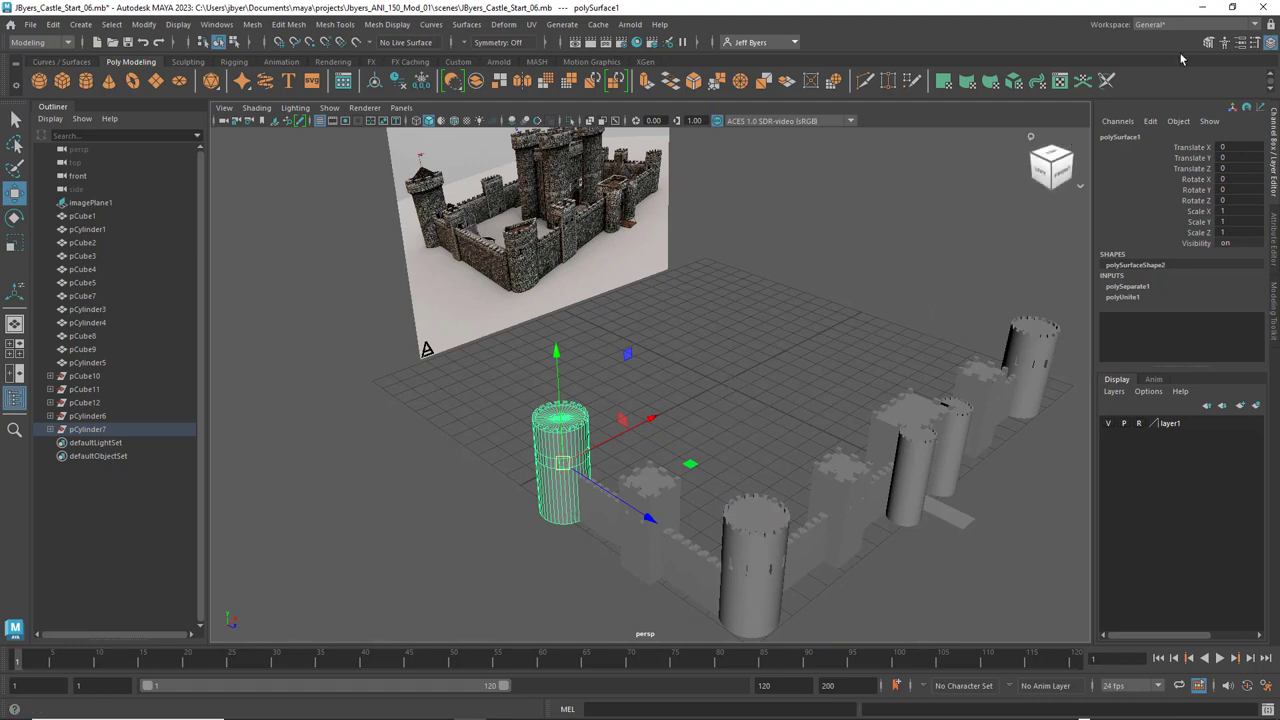
left_click(1209, 42)
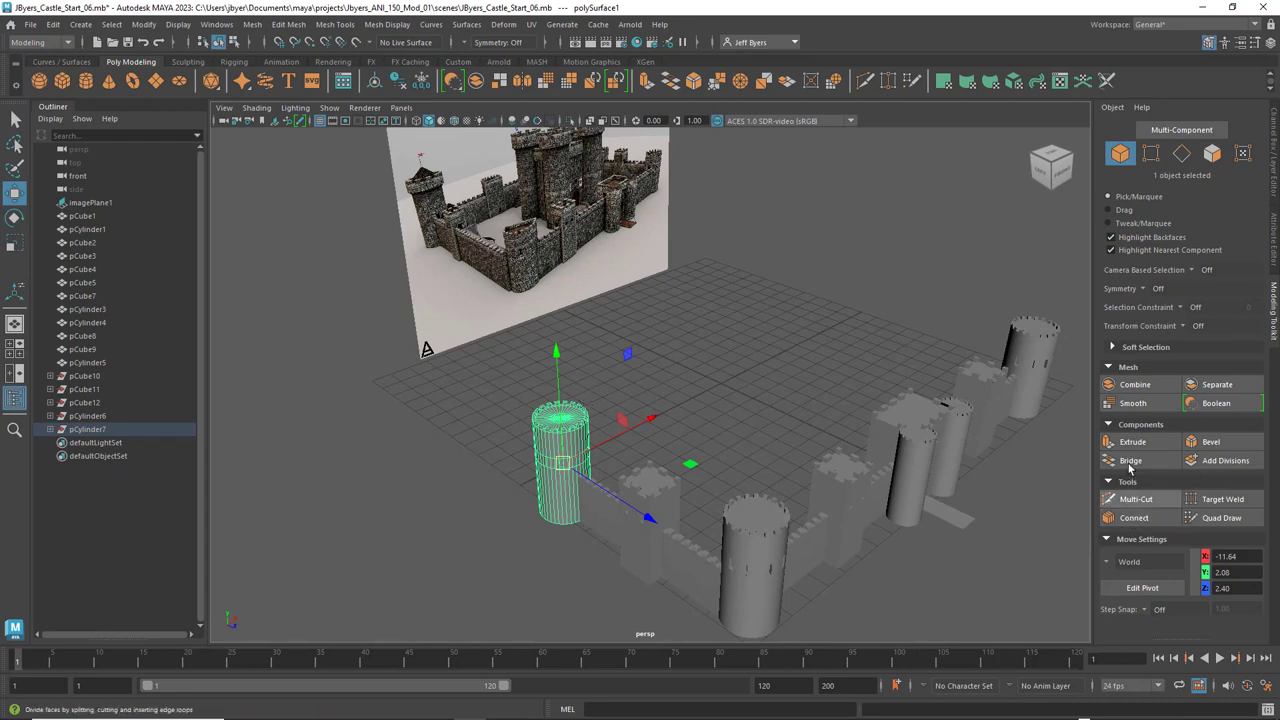
Try an Extrude on the selected round tower, undo it and return to the Select tool
left_click(288, 24)
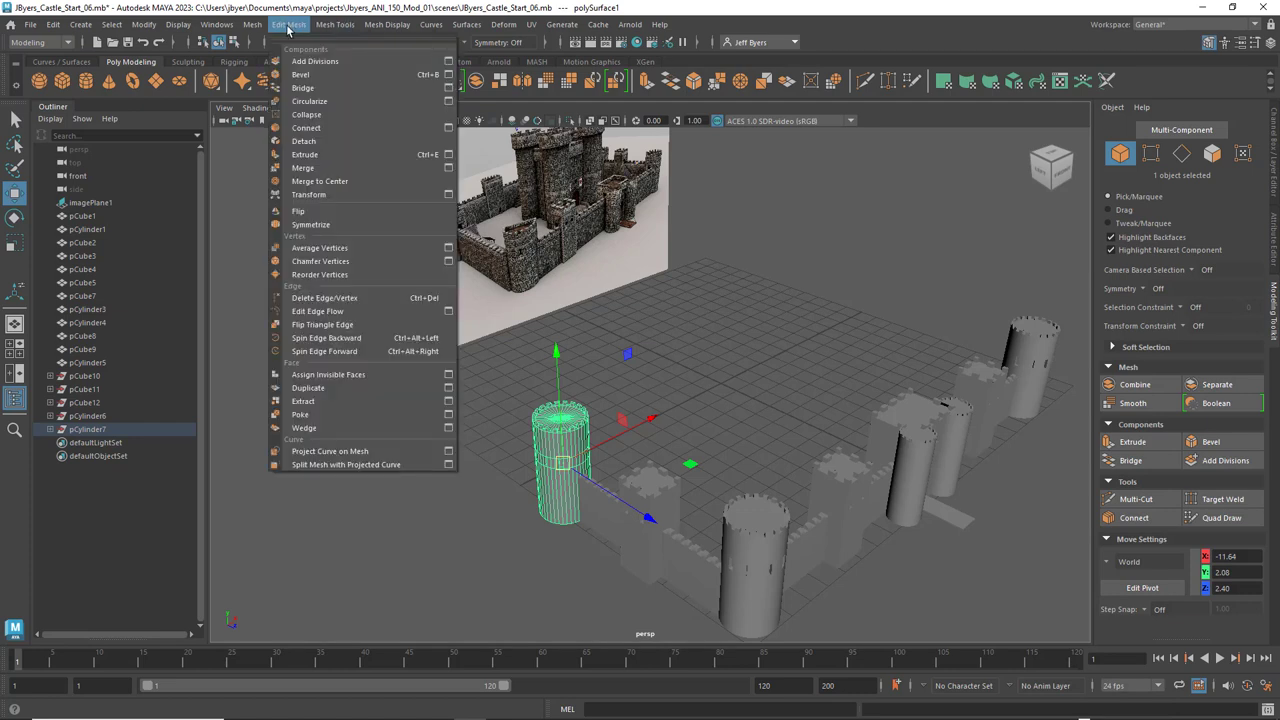
left_click(305, 155)
key("F8")
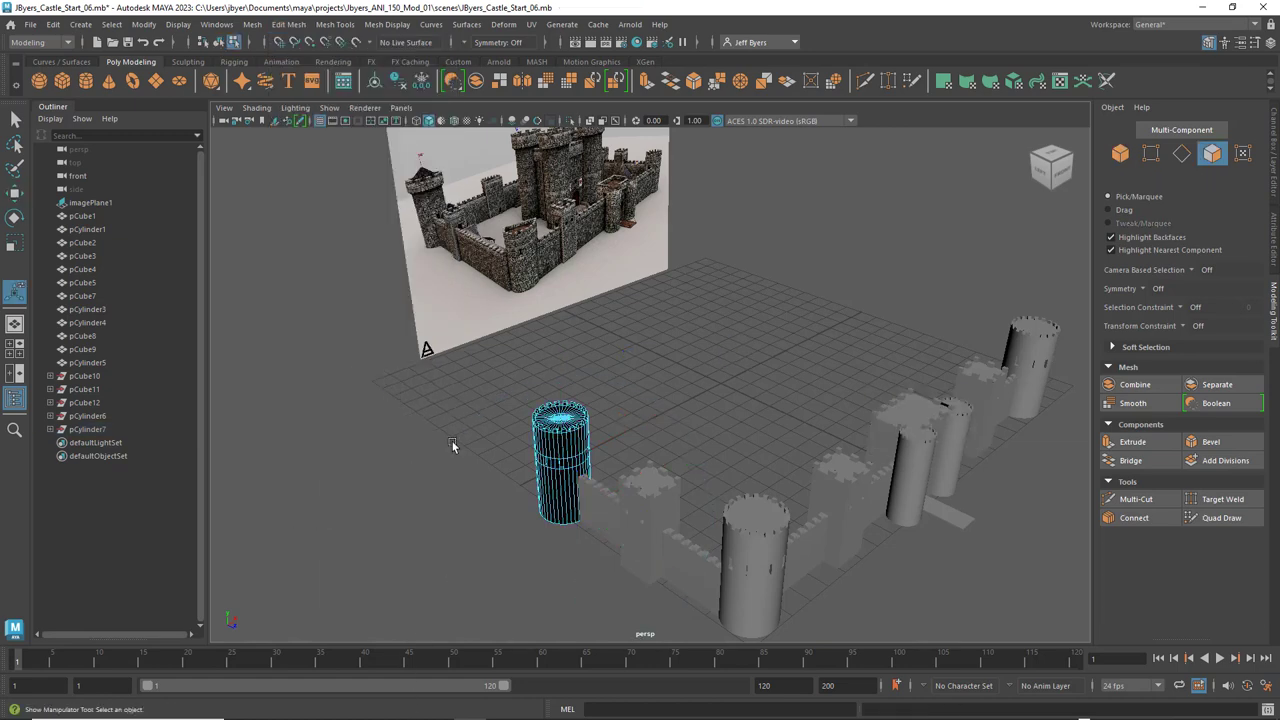
key("ctrl+z")
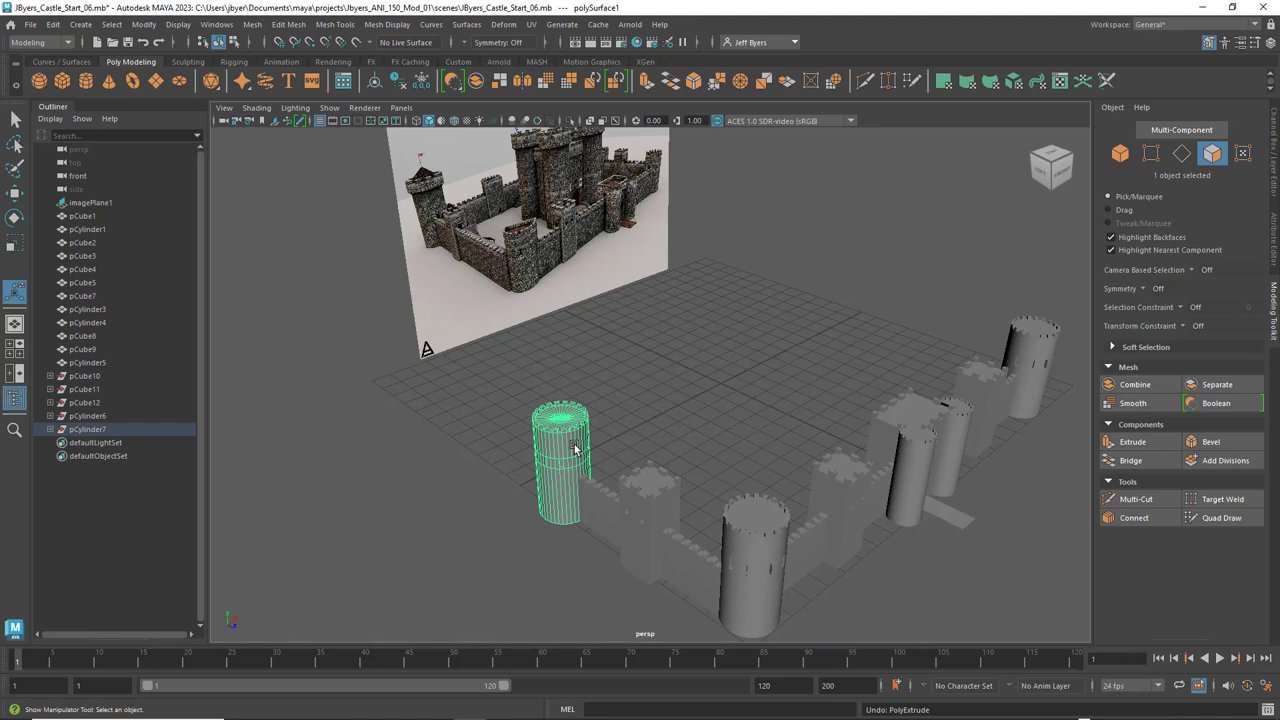
key("ctrl+z")
key("ctrl+z")
key("q")
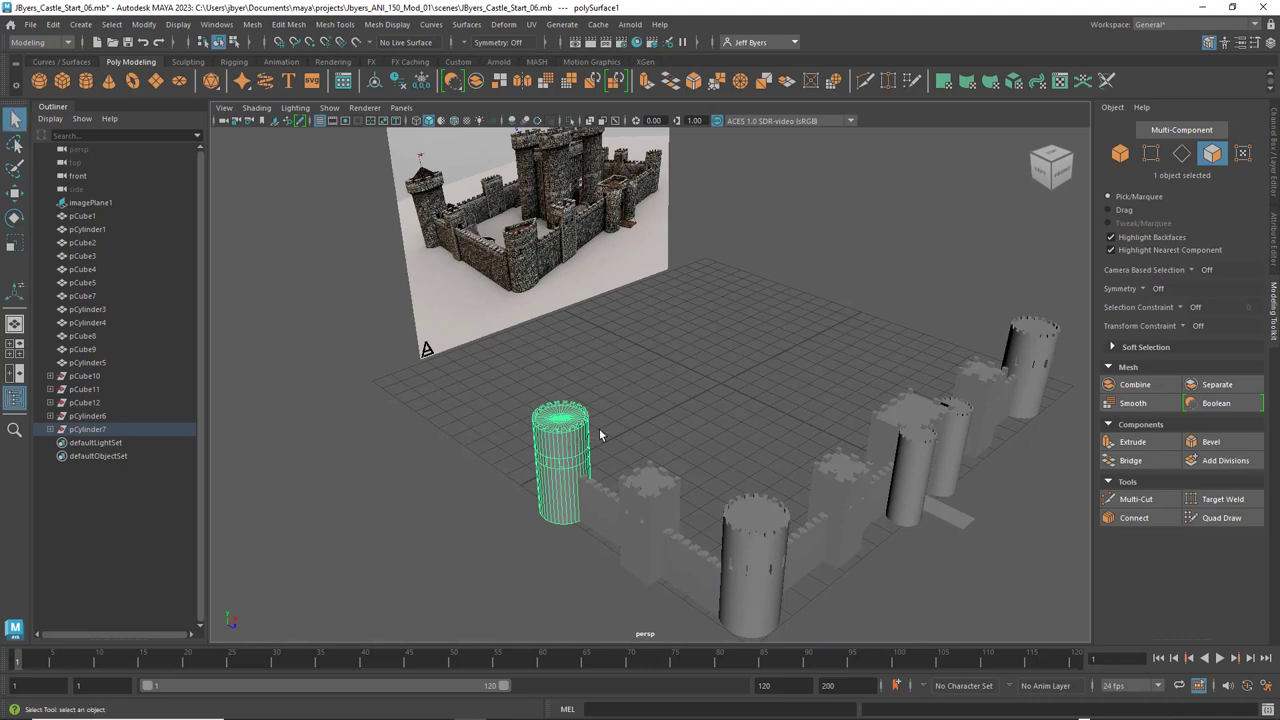
Bring up the hotbox and examine its Mesh, Edit Mesh, Mesh Tools and Mesh Display commands
key("space")
key("space")
key("space")
key("space")
key("space")
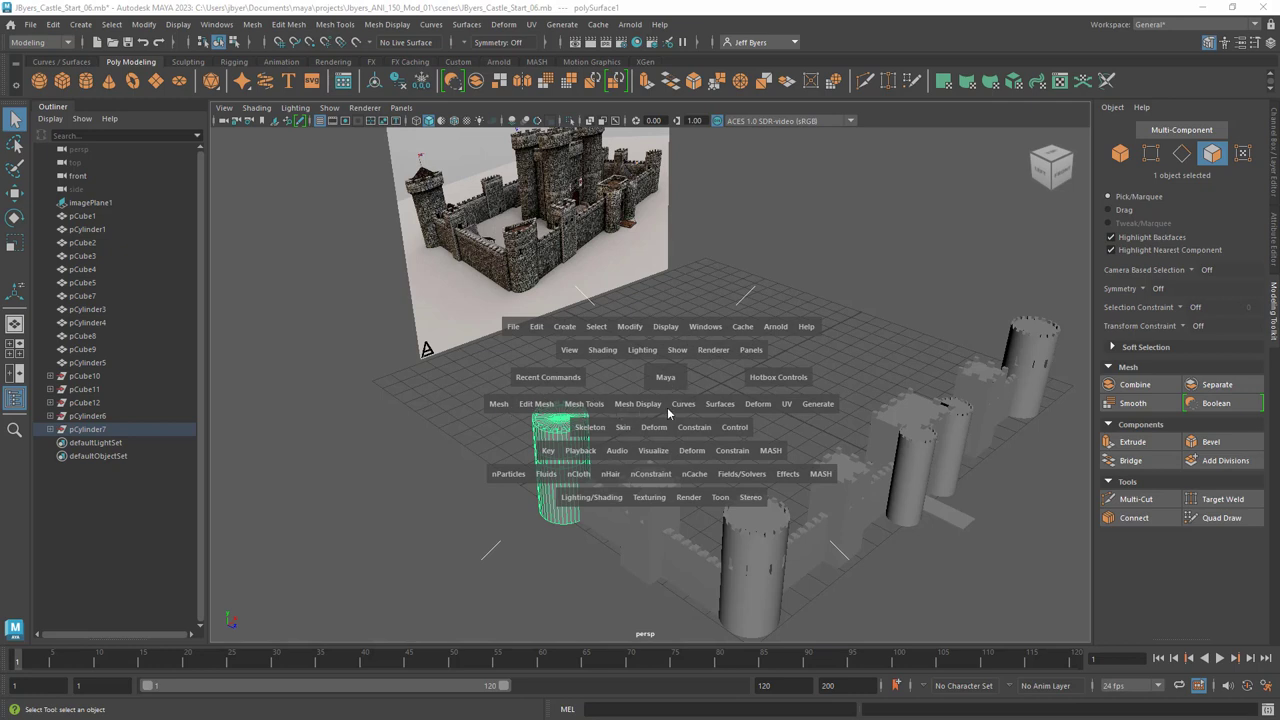
left_click(498, 405)
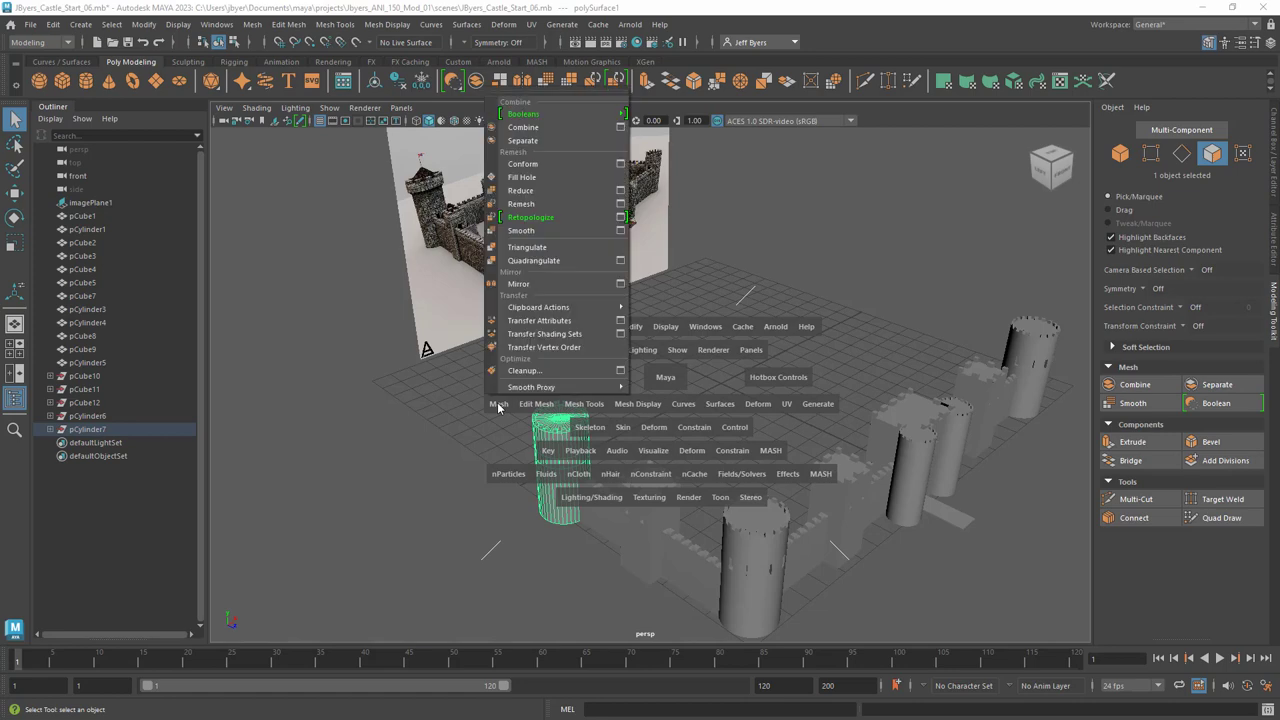
left_click(505, 404)
left_click(533, 404)
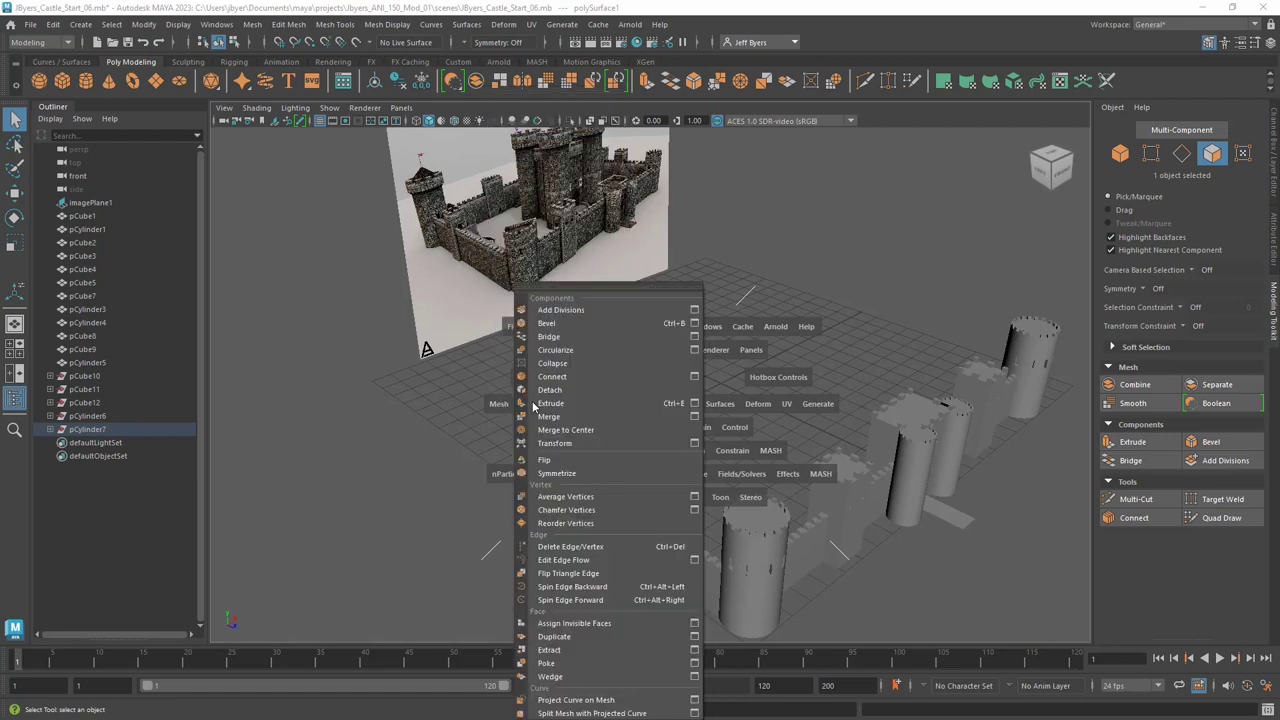
left_click(443, 429)
left_click(593, 404)
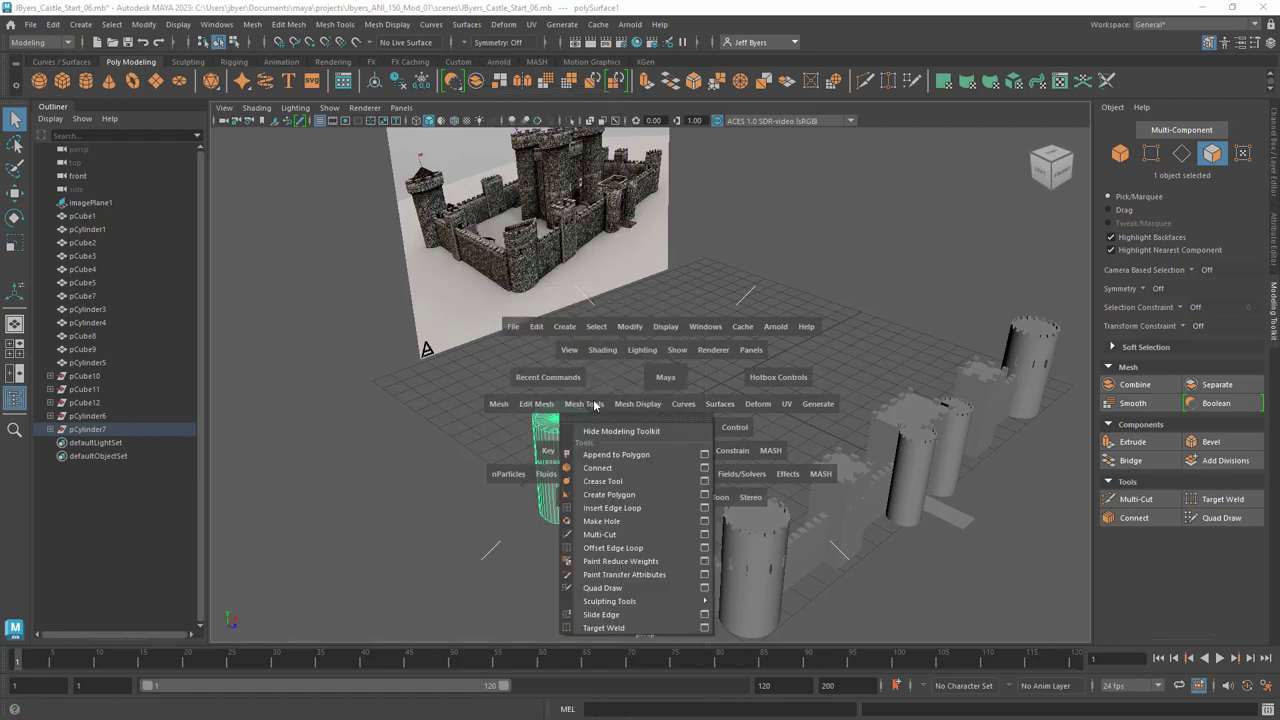
left_click(411, 386)
left_click(629, 405)
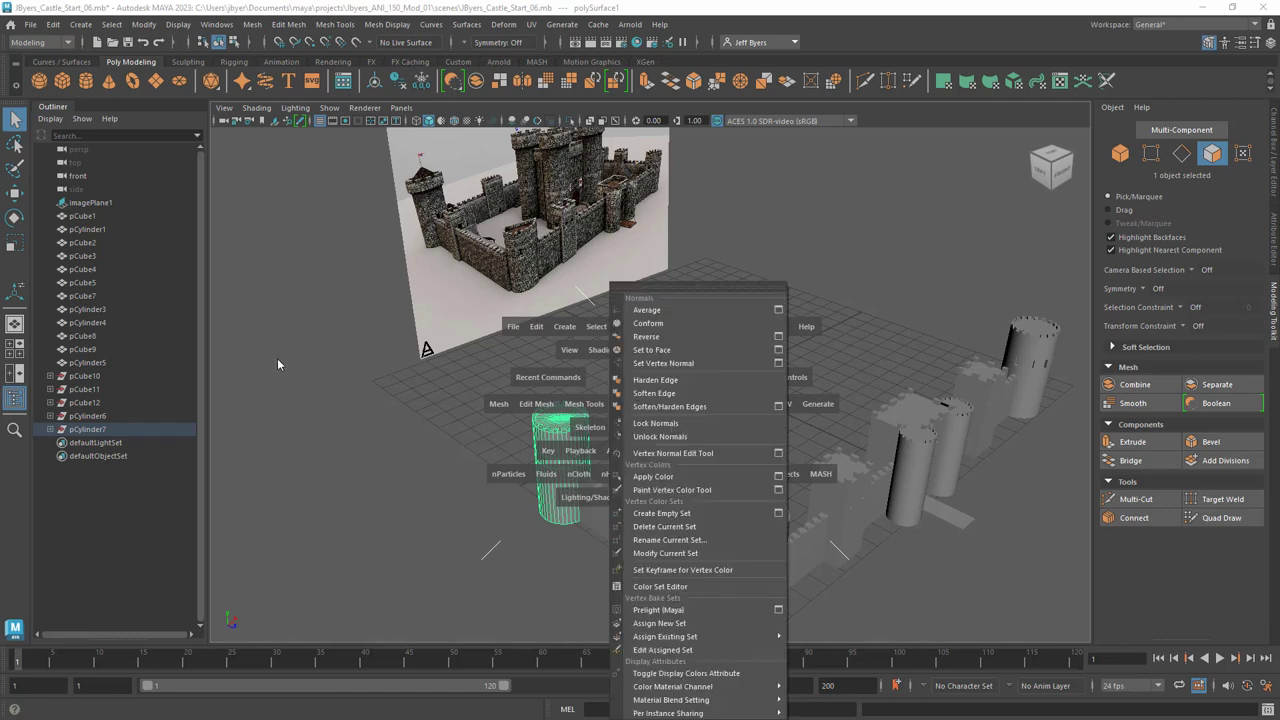
Review the hotbox's Mesh, Edit Mesh and Mesh Display commands once more and dismiss the hotbox
left_click(498, 404)
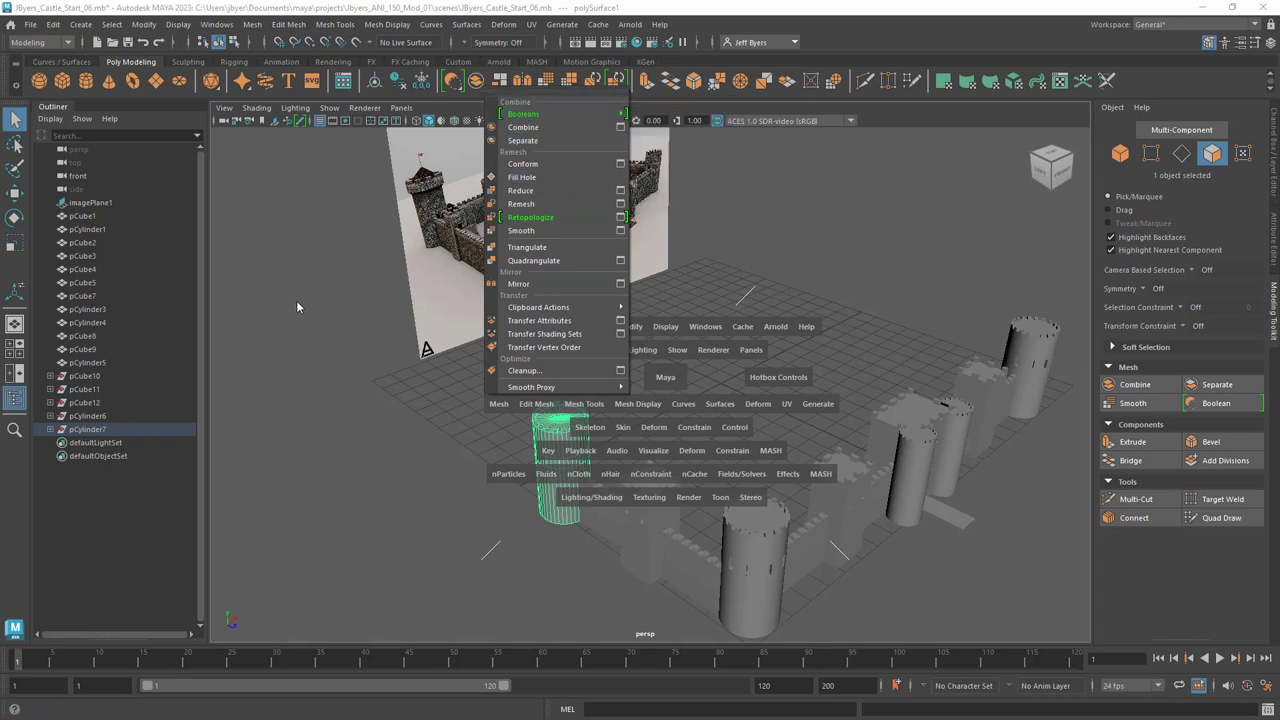
left_click(307, 323)
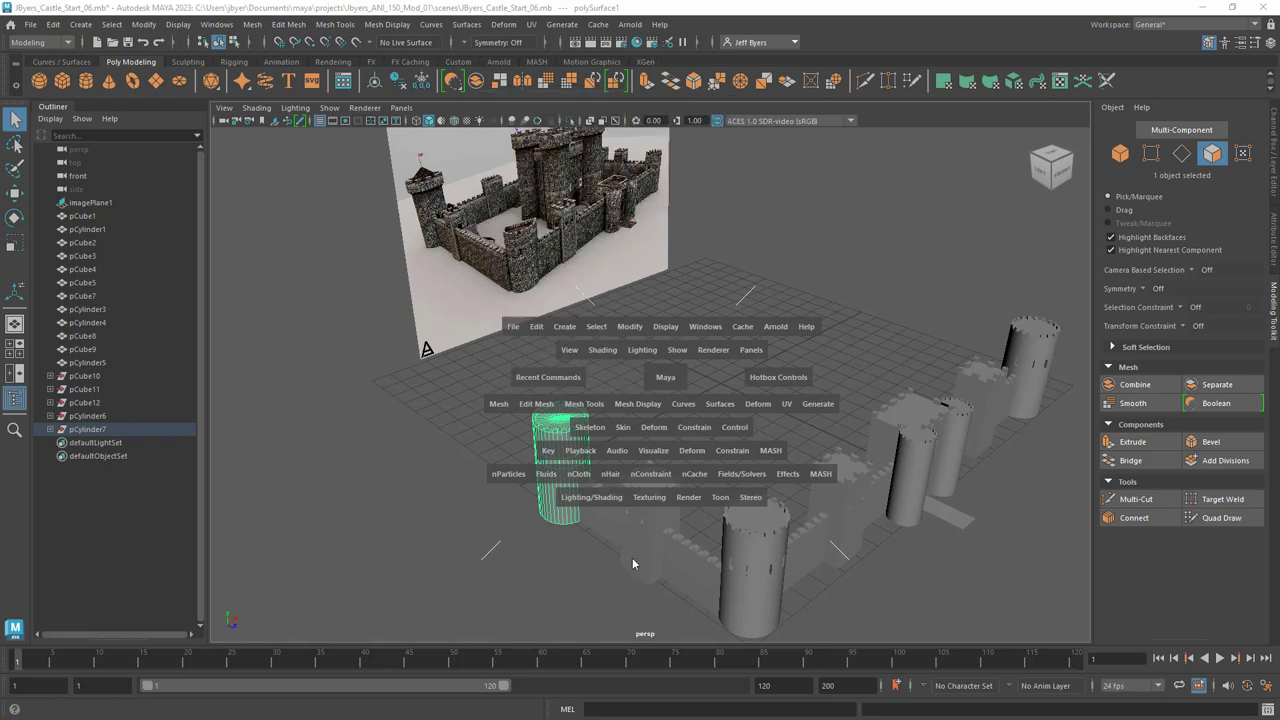
left_click(536, 405)
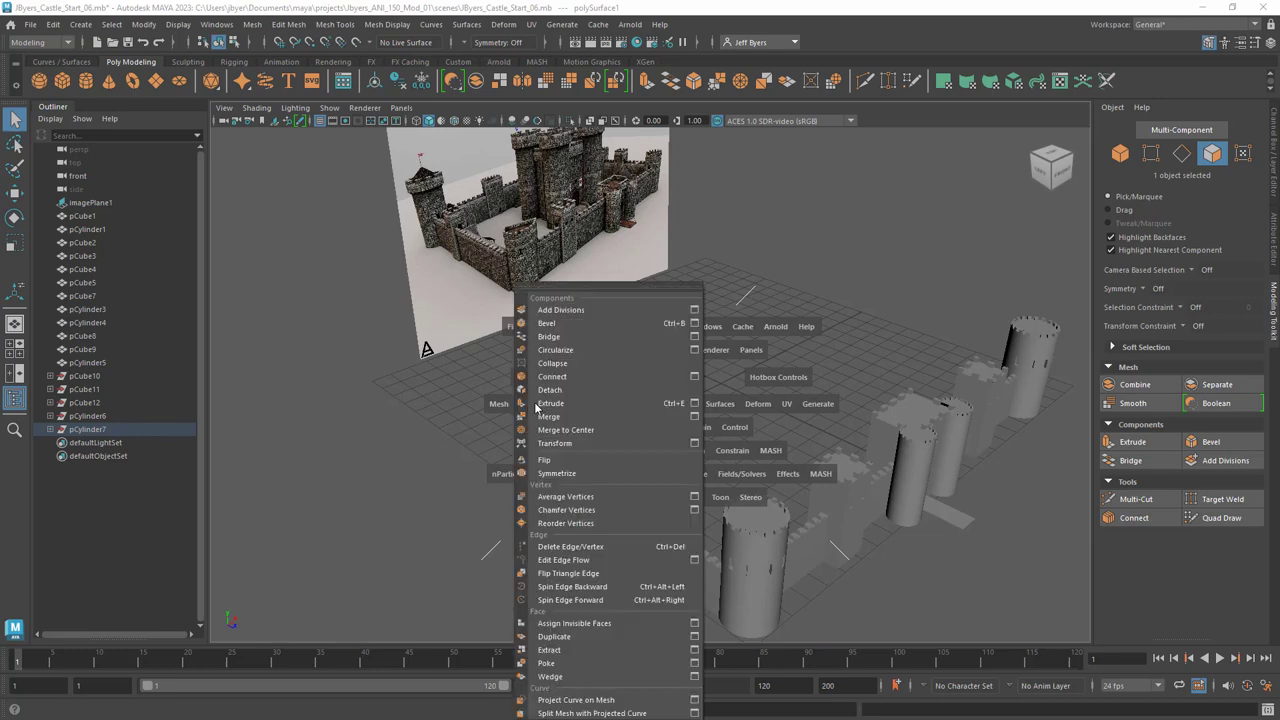
left_click(331, 391)
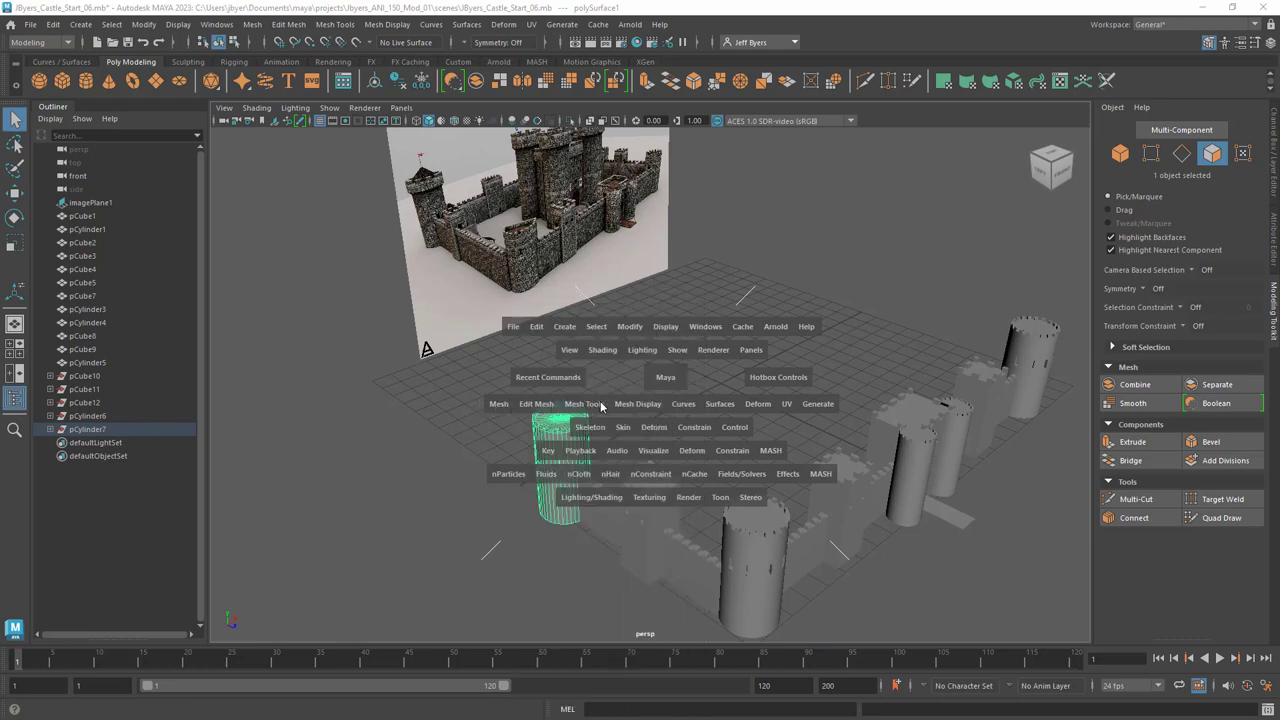
left_click(637, 404)
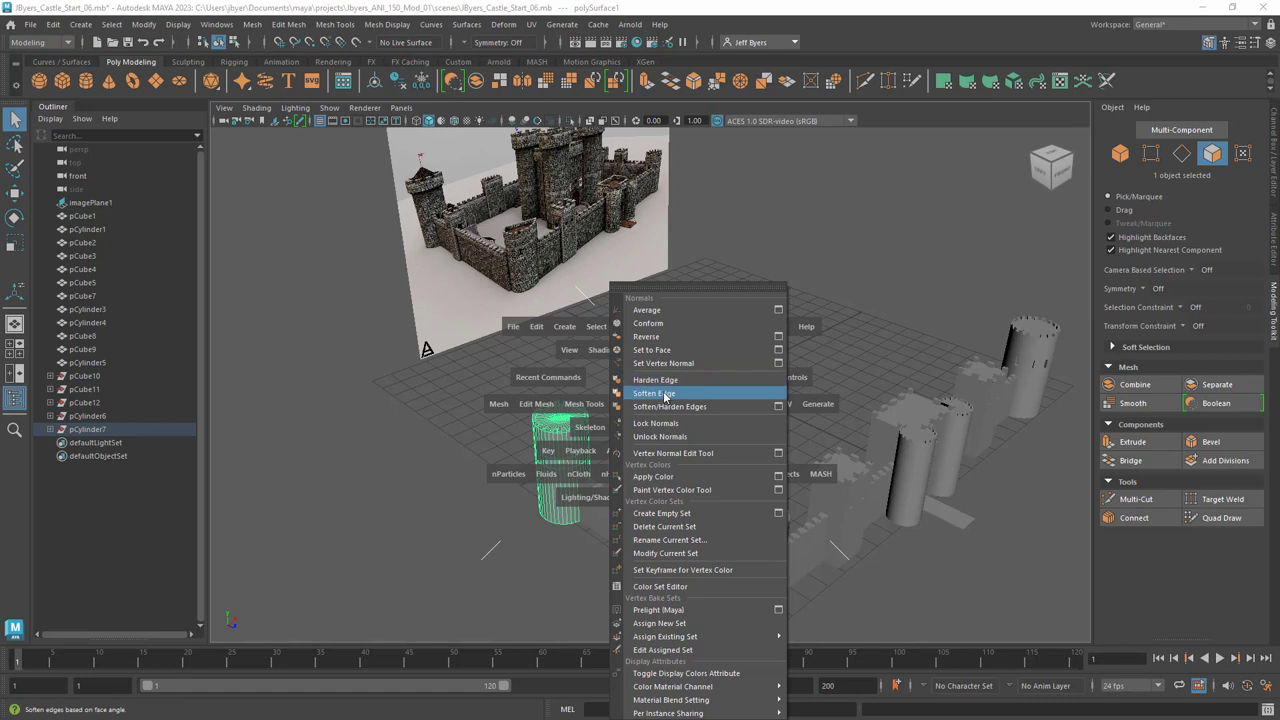
left_click(267, 449)
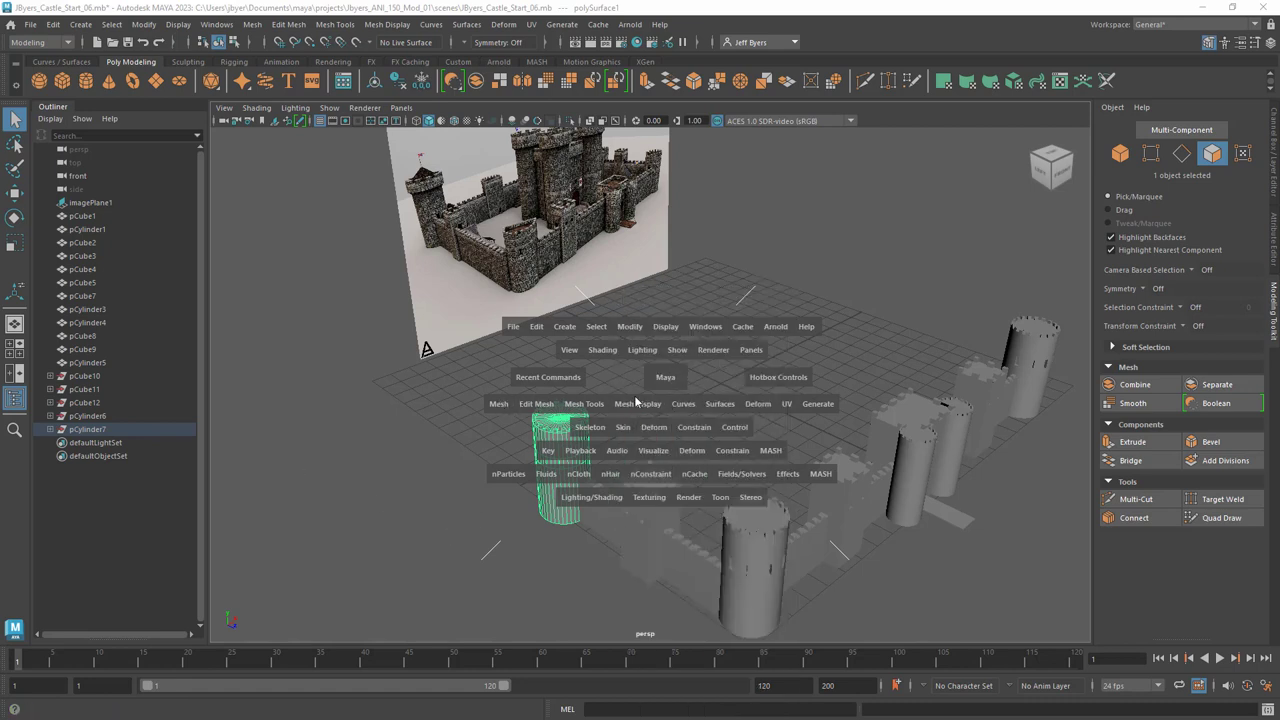
key("space")
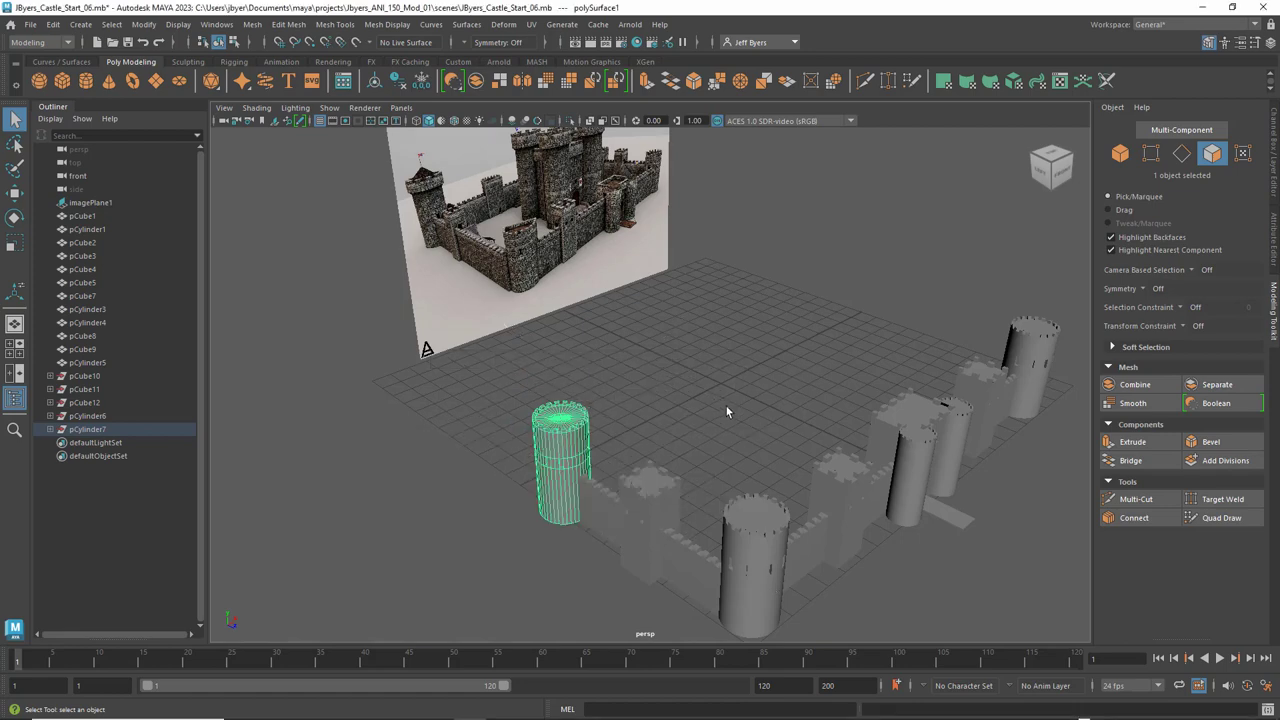
Examine the side's wall sections, square tower and round tower individually against the castle reference, ending with the round tower selected
mouse_move(726, 411)
left_mouse_down("alt")
mouse_move(765, 407)
mouse_move(730, 404)
mouse_move(744, 406)
left_mouse_up("alt")
middle_click_drag(754, 382, 799, 391, "alt")
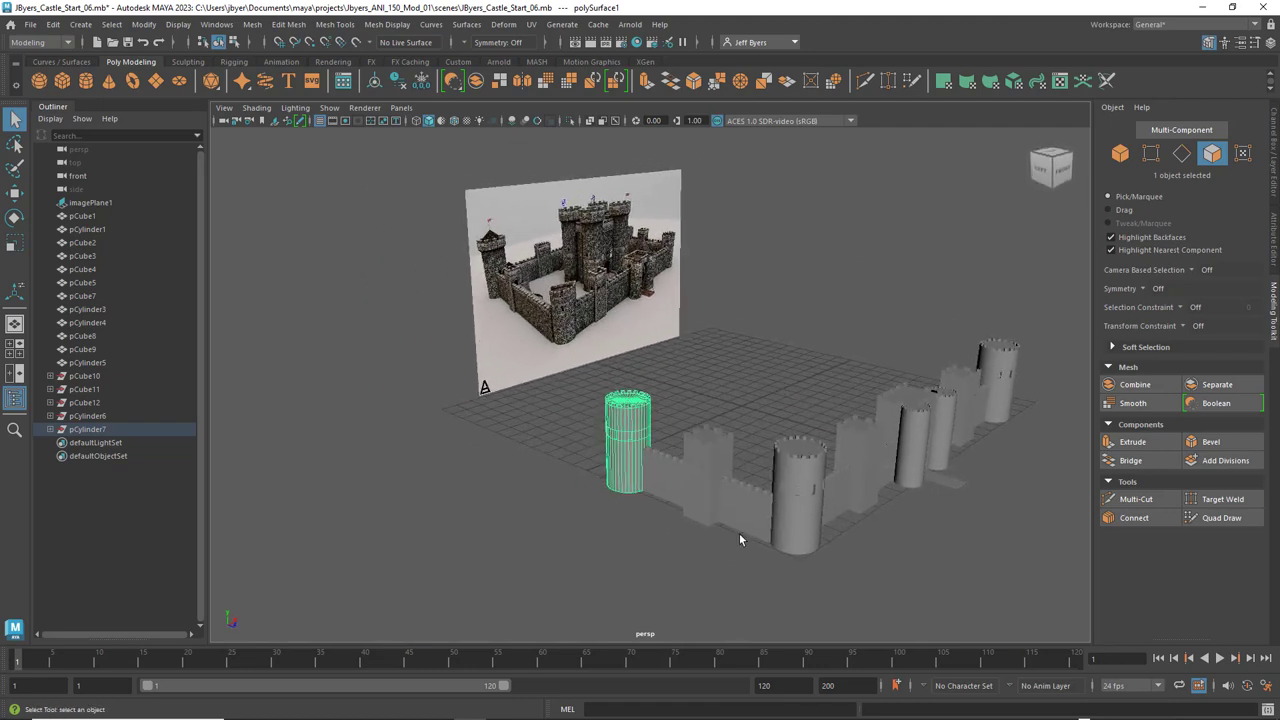
left_click(739, 522)
left_click(698, 474)
left_click(652, 469)
key("Delete")
left_click(629, 459)
left_click_drag(563, 323, 560, 323, "alt")
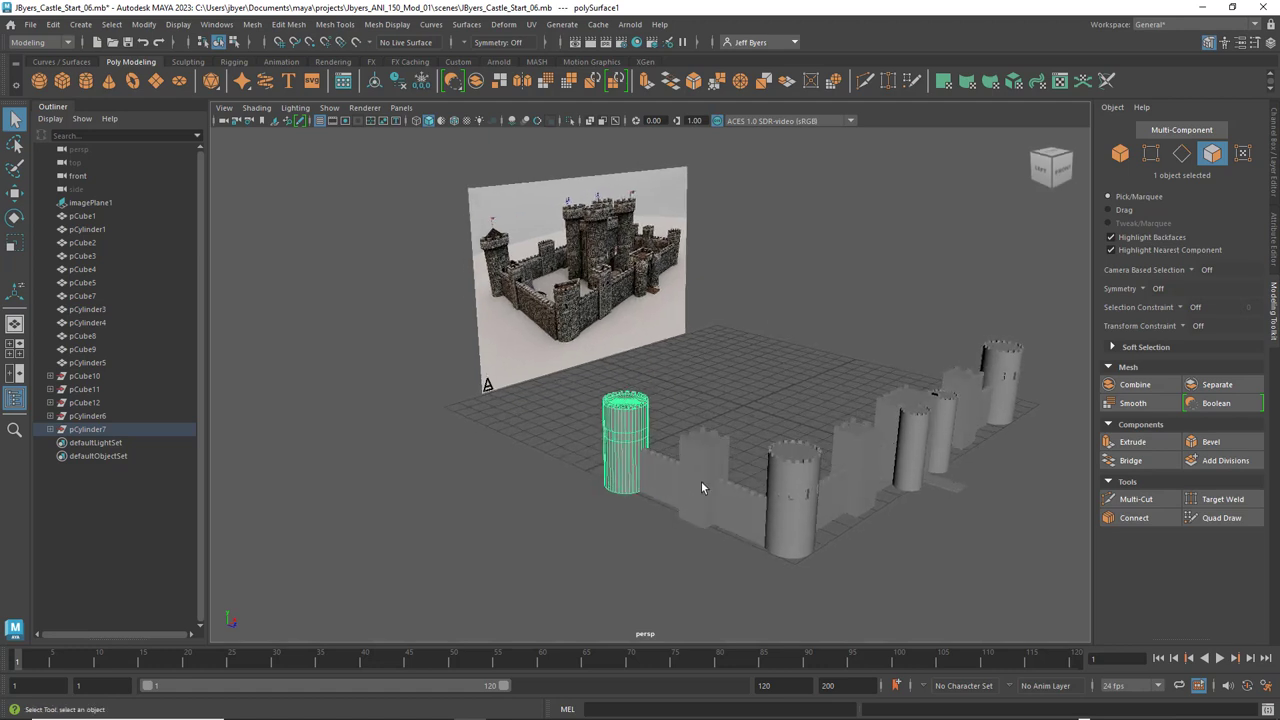
Move the side's round end tower and square tower back along Z, clear of the wall sections, with the square tower at about Z -5.76
left_click(697, 453)
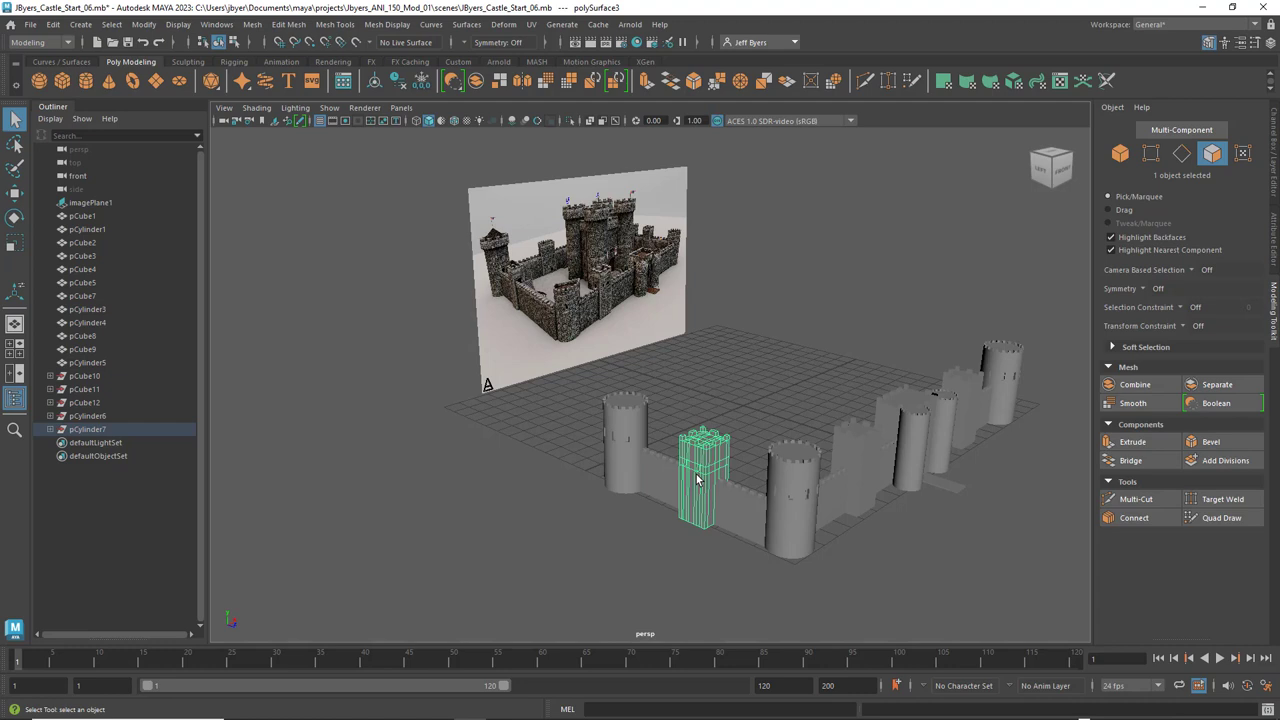
key("w")
left_click(633, 420)
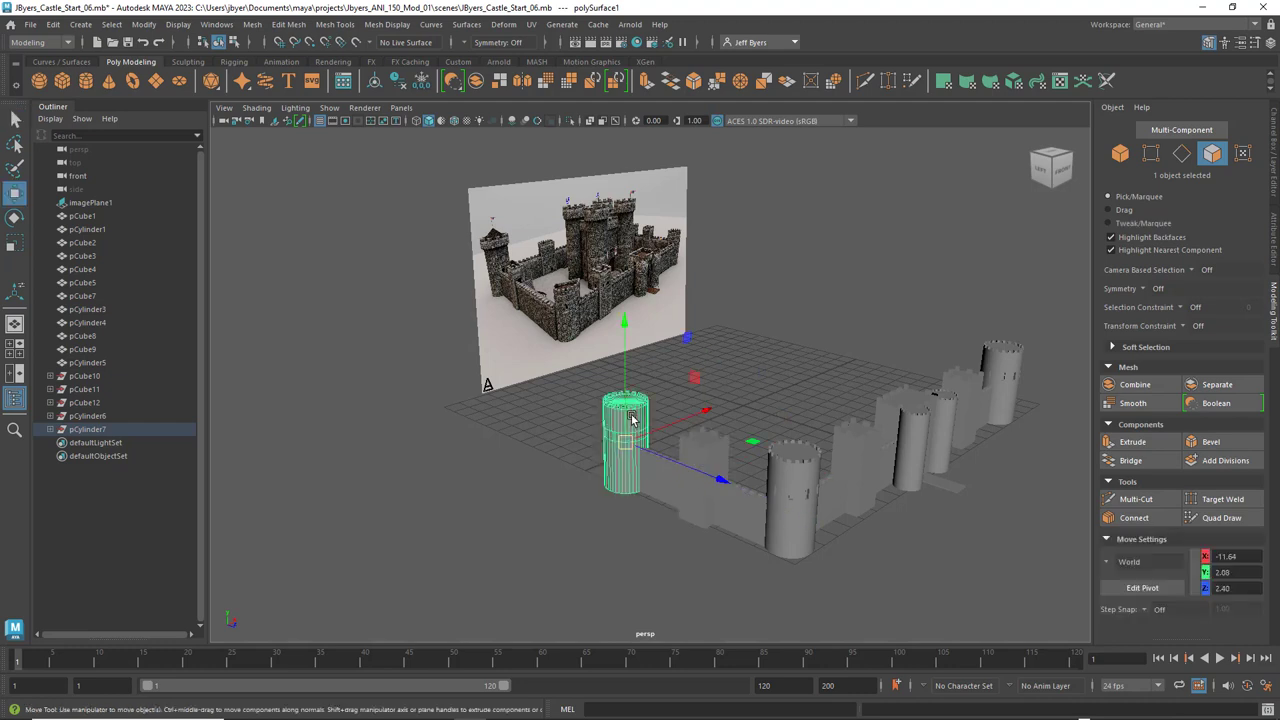
left_click_drag(724, 480, 505, 435)
left_click(708, 460)
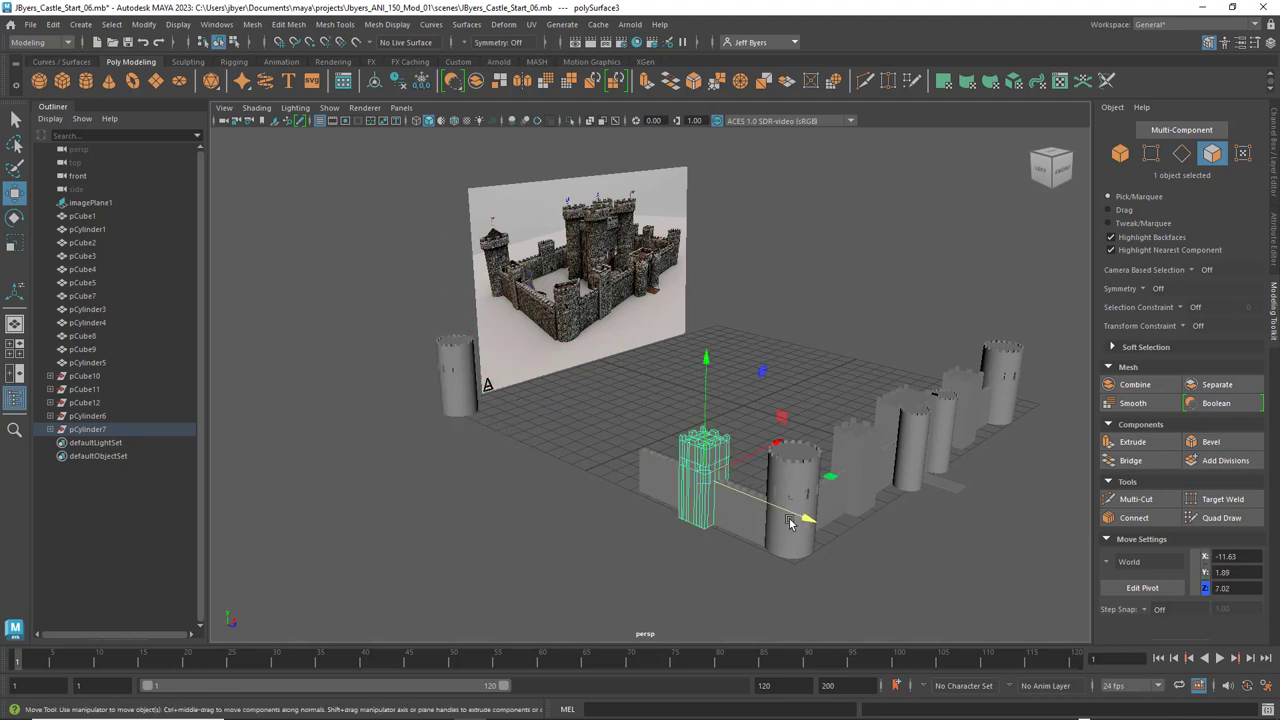
left_click_drag(806, 524, 562, 472)
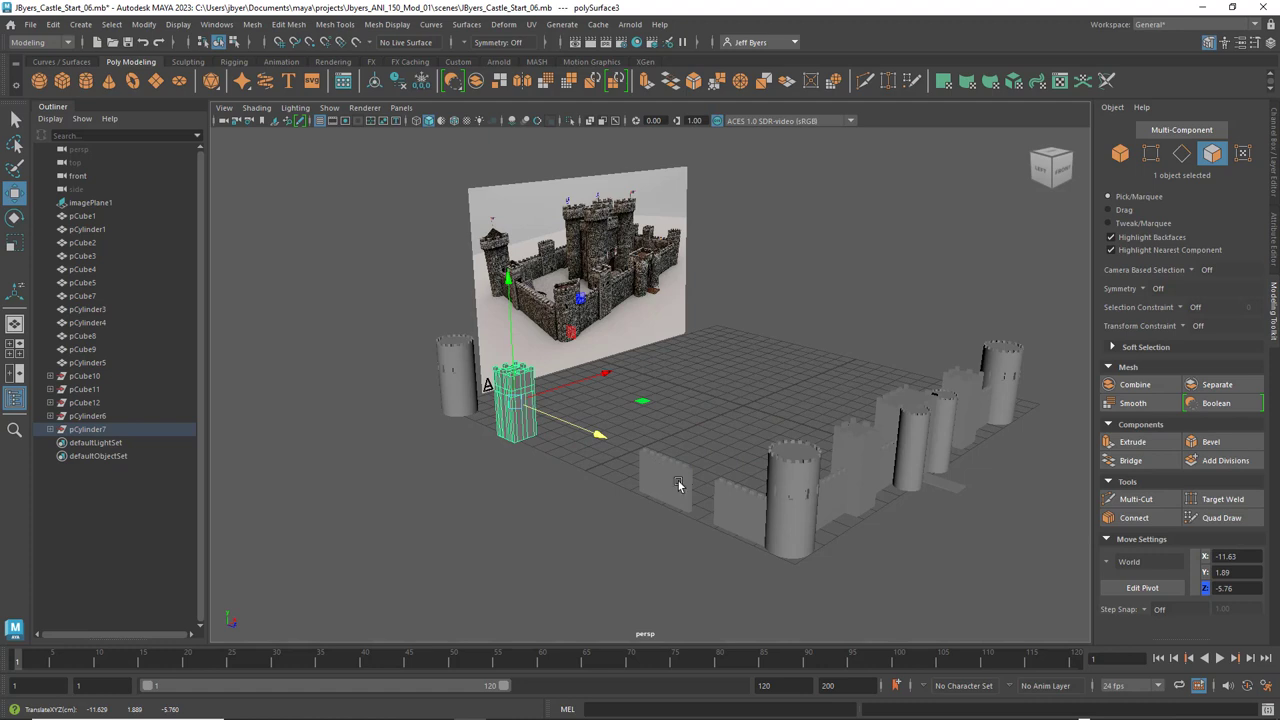
Try stretching the rear wall section along Z by about 1.59, and undo the scaling
left_click(678, 485)
left_click(735, 516)
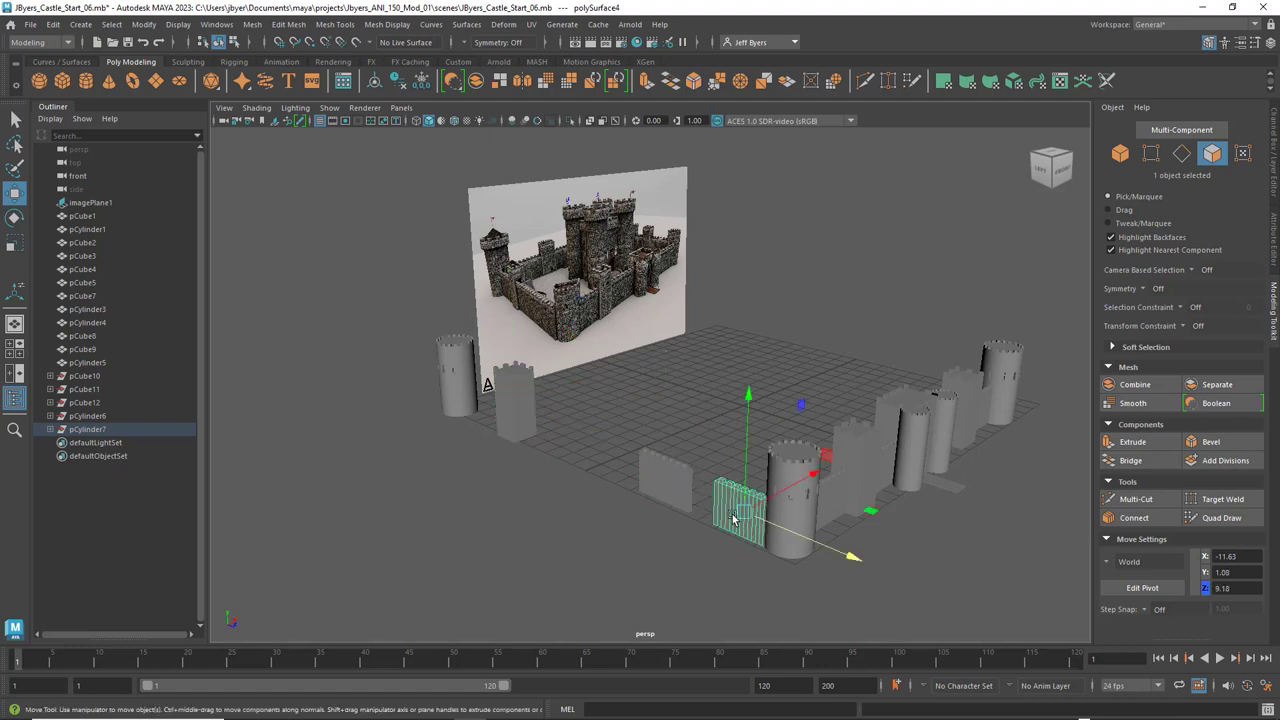
left_click(670, 487)
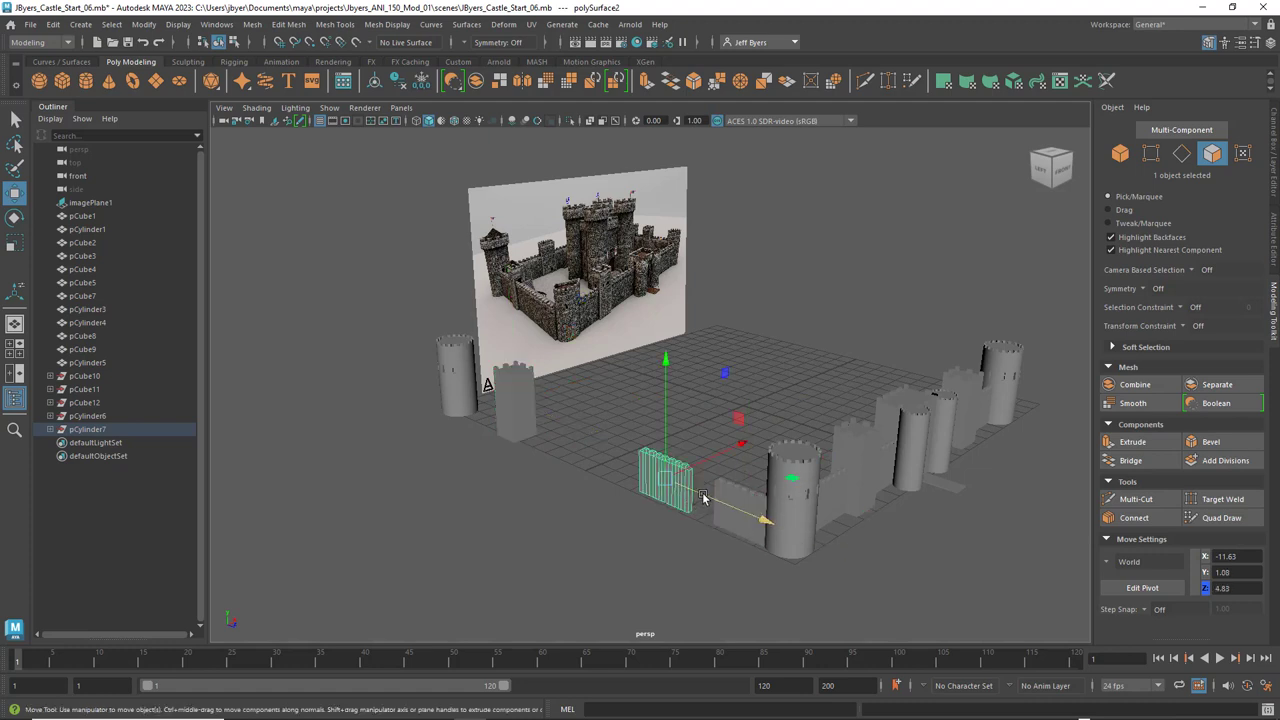
key("r")
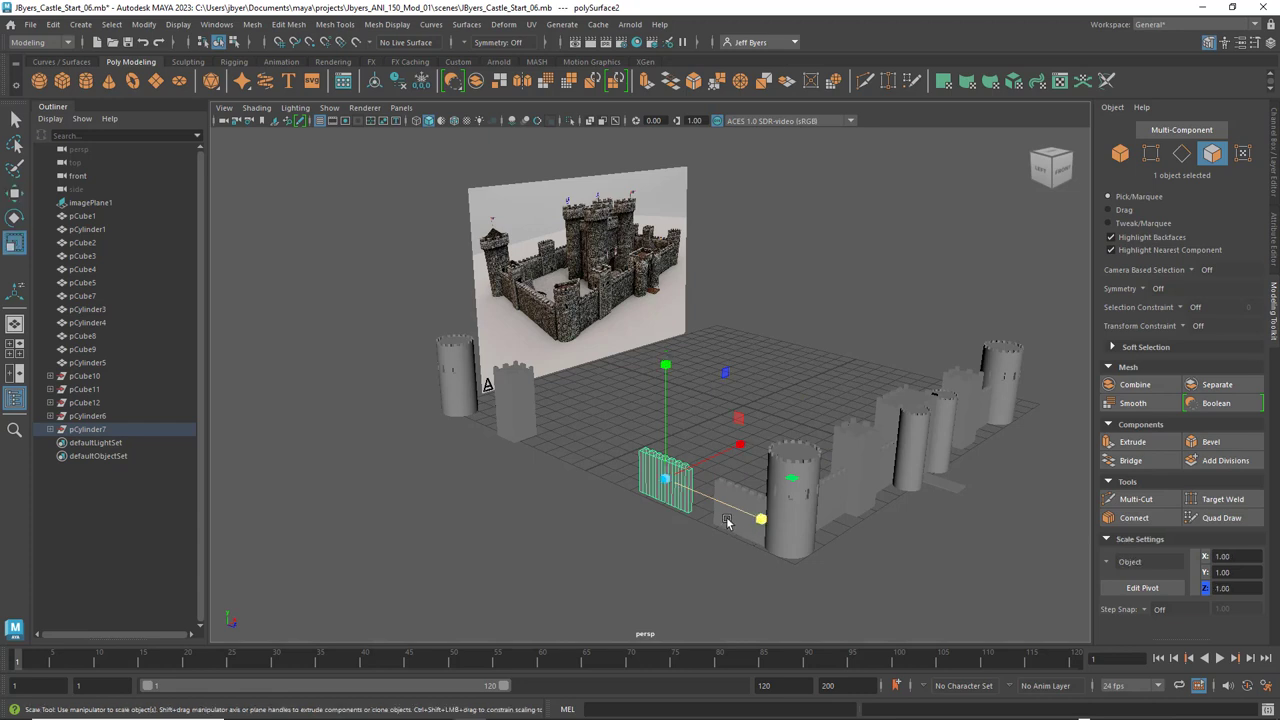
left_click_drag(763, 520, 831, 562)
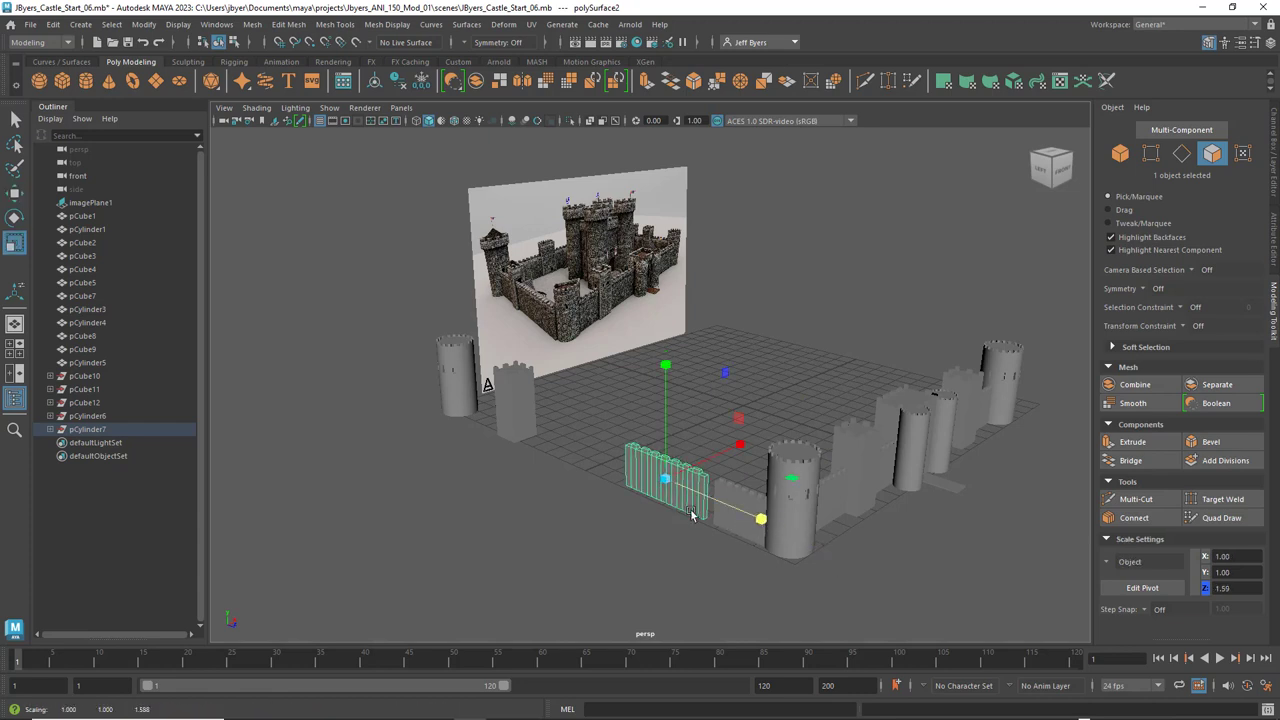
key("ctrl+z")
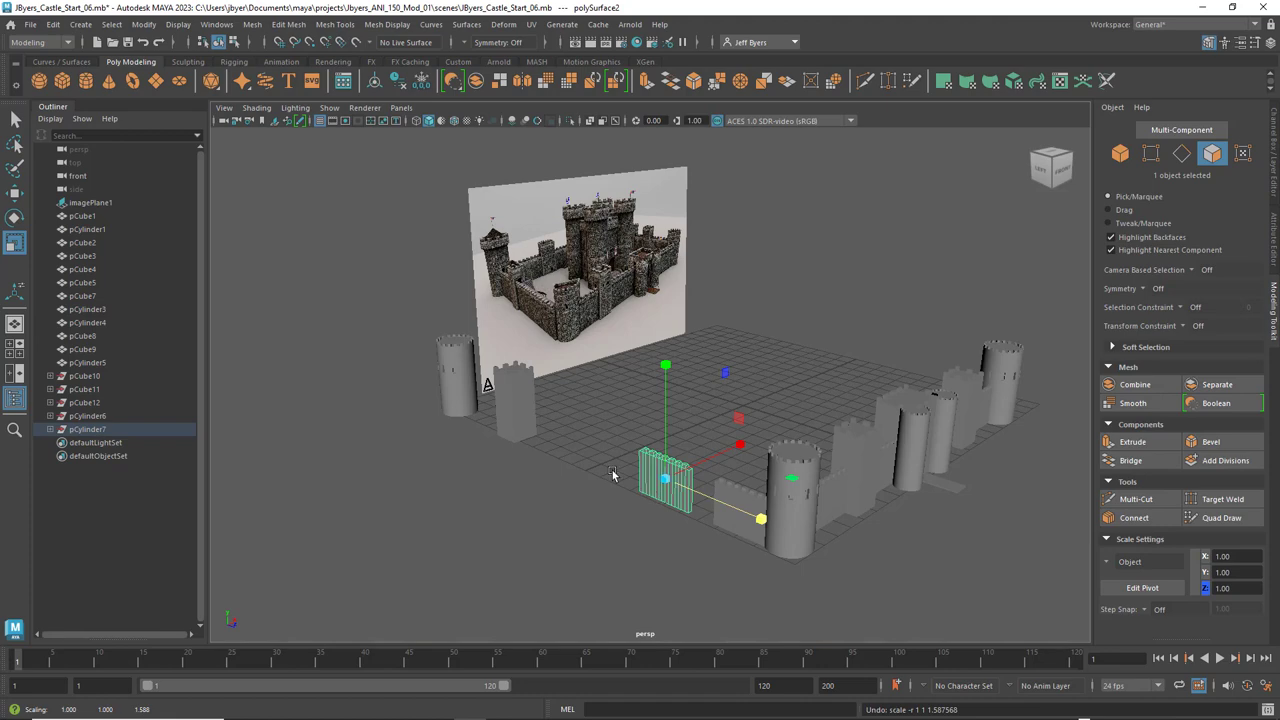
In the top view, move the rear wall section along Z up to the front wall section, at about Z 6.24
key("space")
key("space")
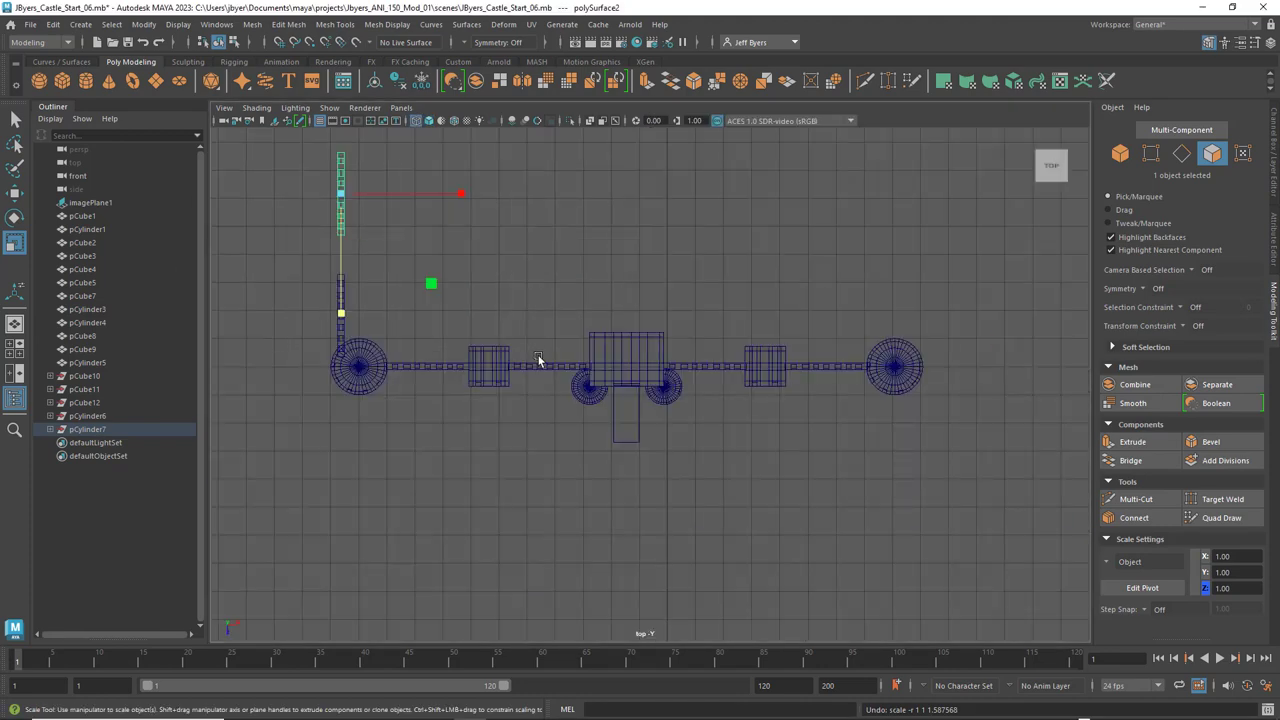
middle_click_drag(568, 268, 866, 447, "alt")
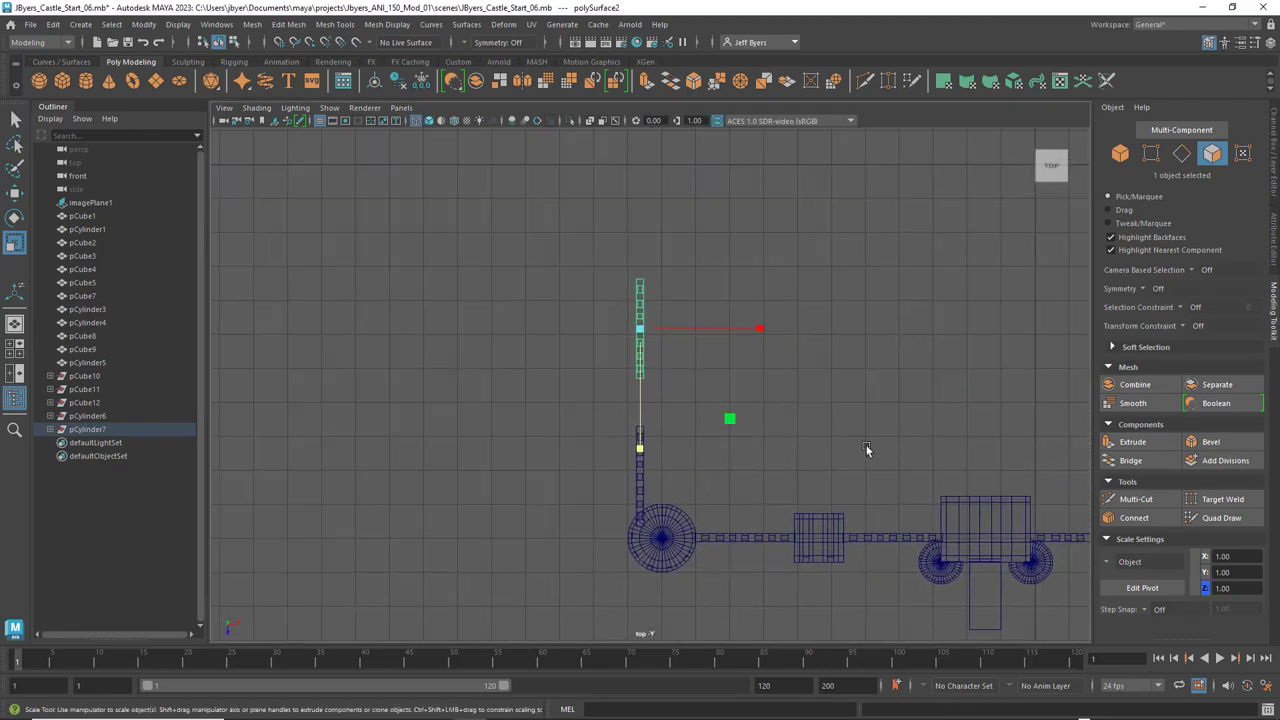
key("w")
left_click_drag(640, 450, 651, 495)
scroll(651, 495, "up", 5)
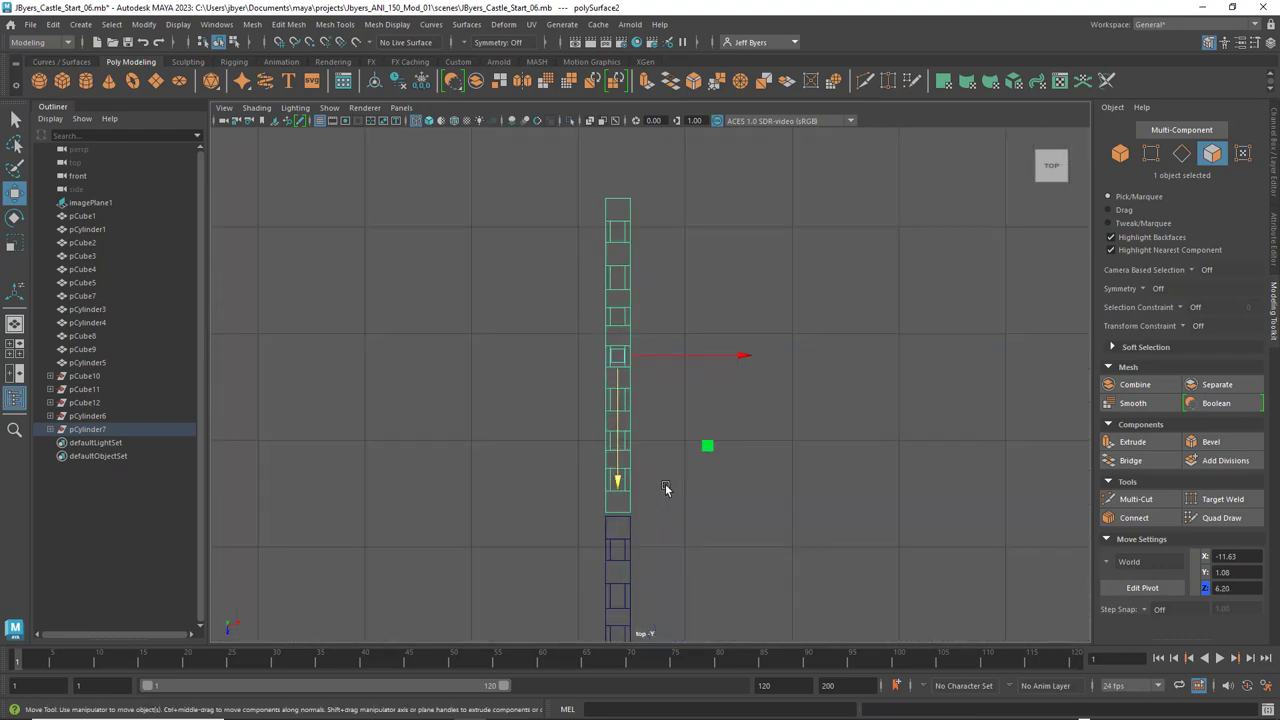
middle_click_drag(748, 537, 789, 350, "alt")
scroll(771, 420, "up", 3)
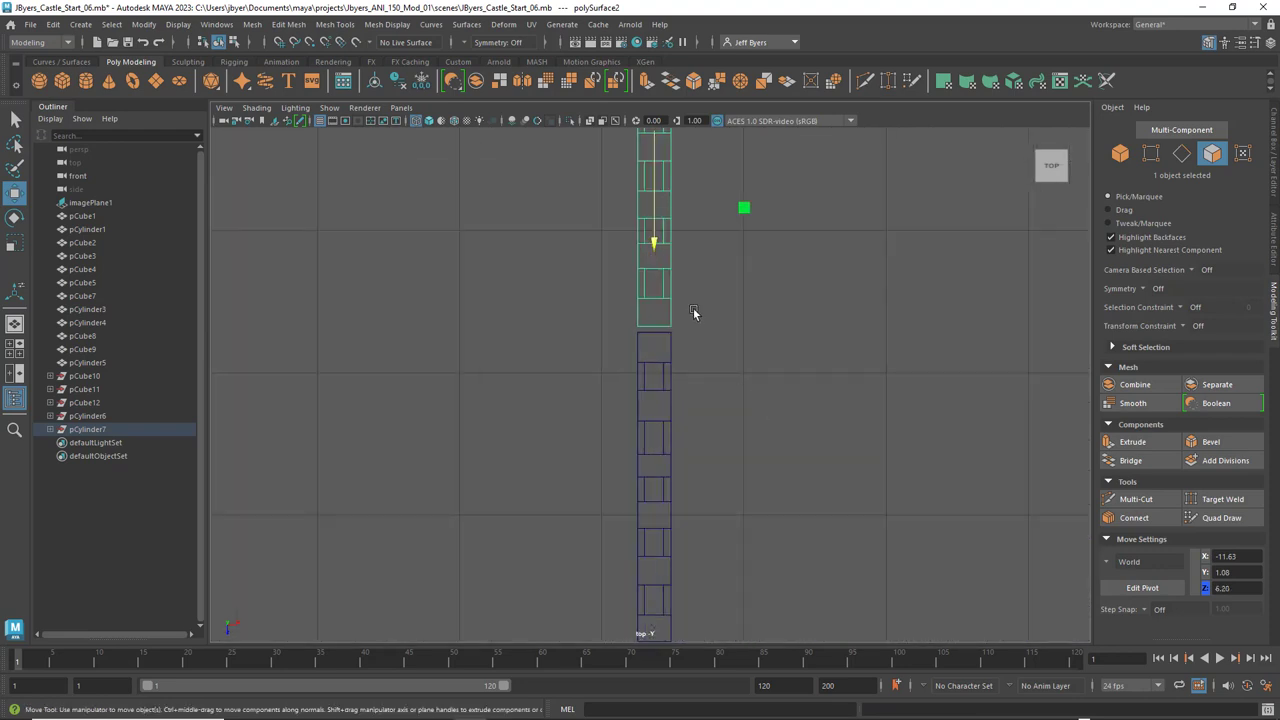
left_click_drag(655, 232, 656, 239)
scroll(761, 315, "up", 5)
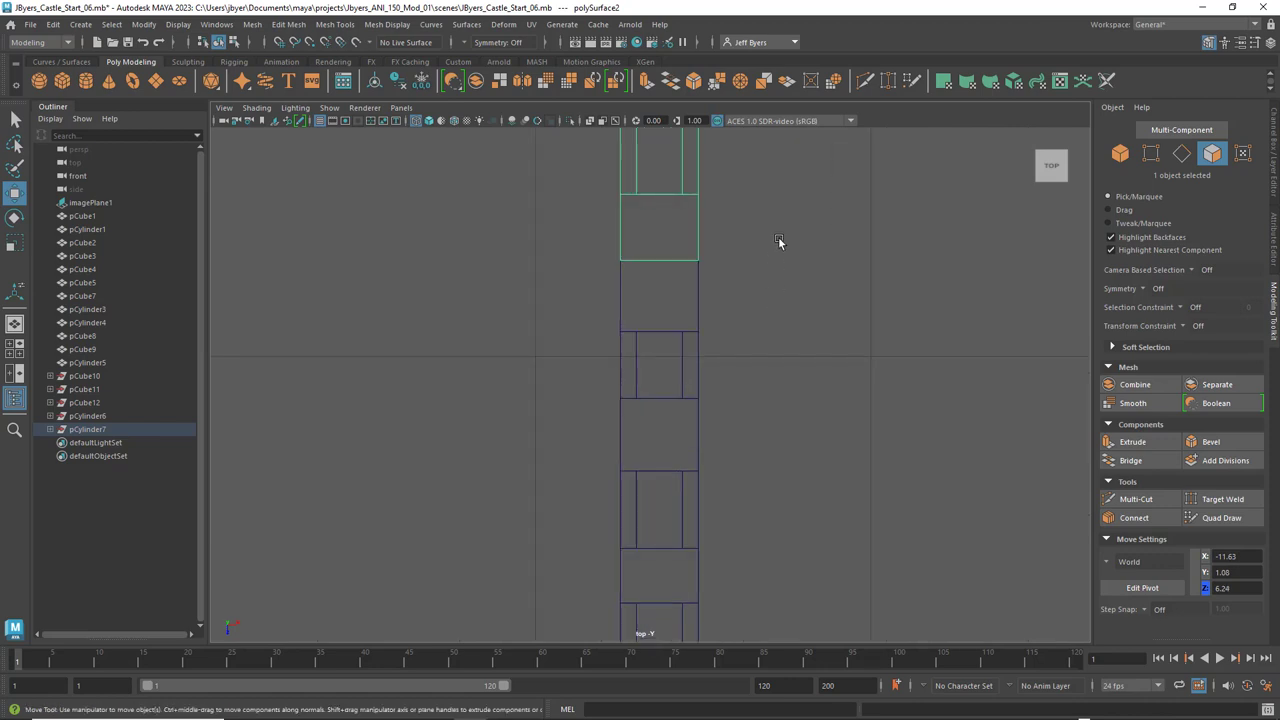
Nudge the wall section along Z in small increments until its end edge meets the adjoining section's edge
middle_click_drag(762, 238, 766, 373, "alt")
scroll(760, 505, "up", 4)
scroll(789, 453, "up", 5)
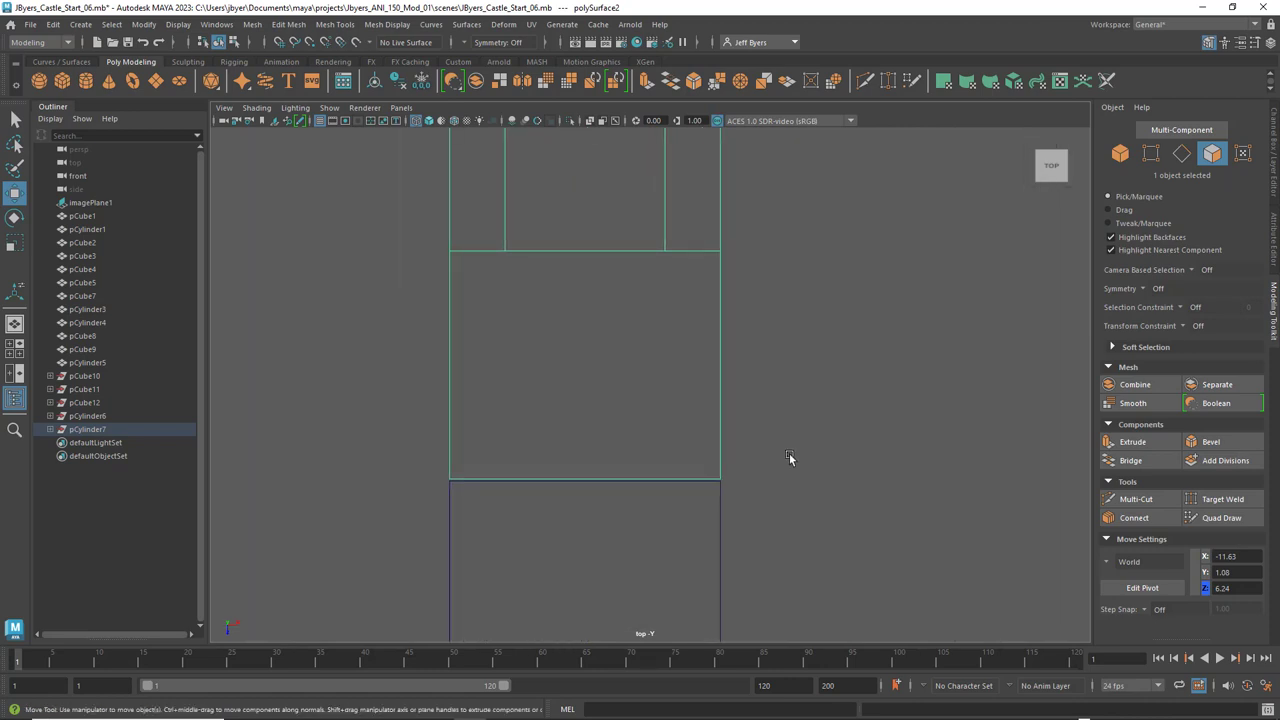
scroll(866, 471, "up", 1)
scroll(866, 471, "up", 2)
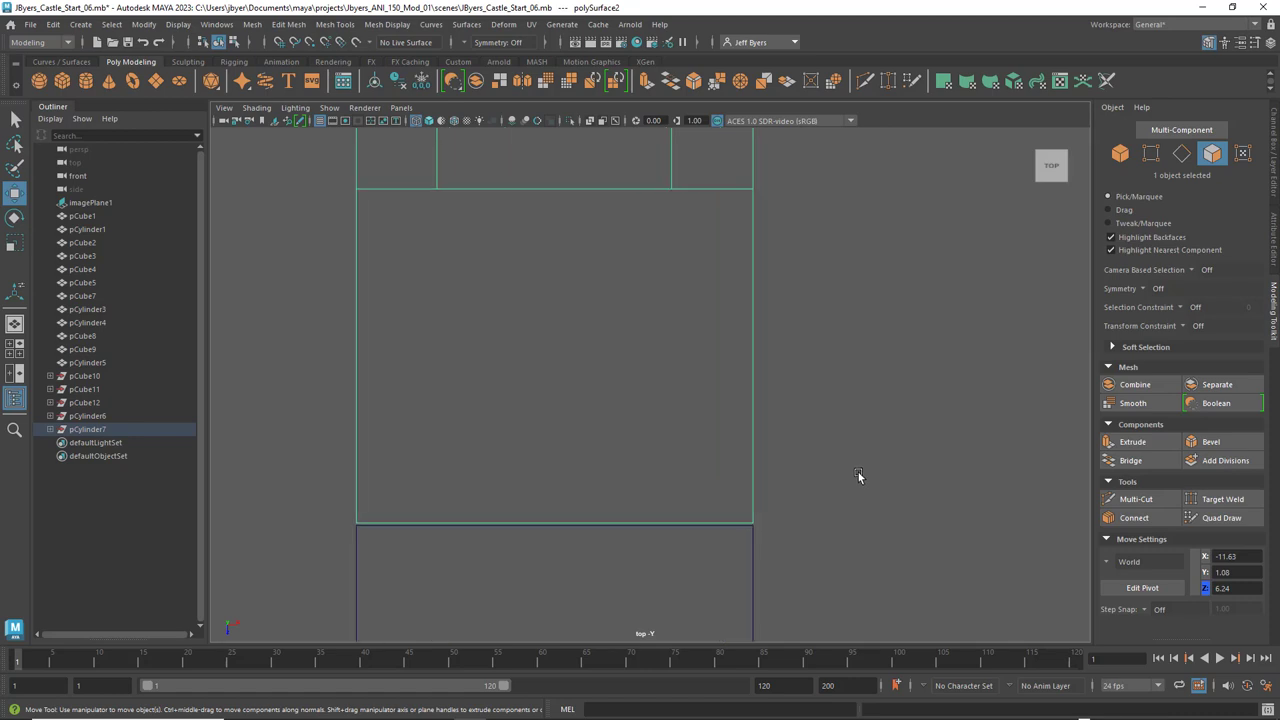
middle_click_drag(823, 506, 860, 408, "alt")
scroll(836, 381, "up", 1)
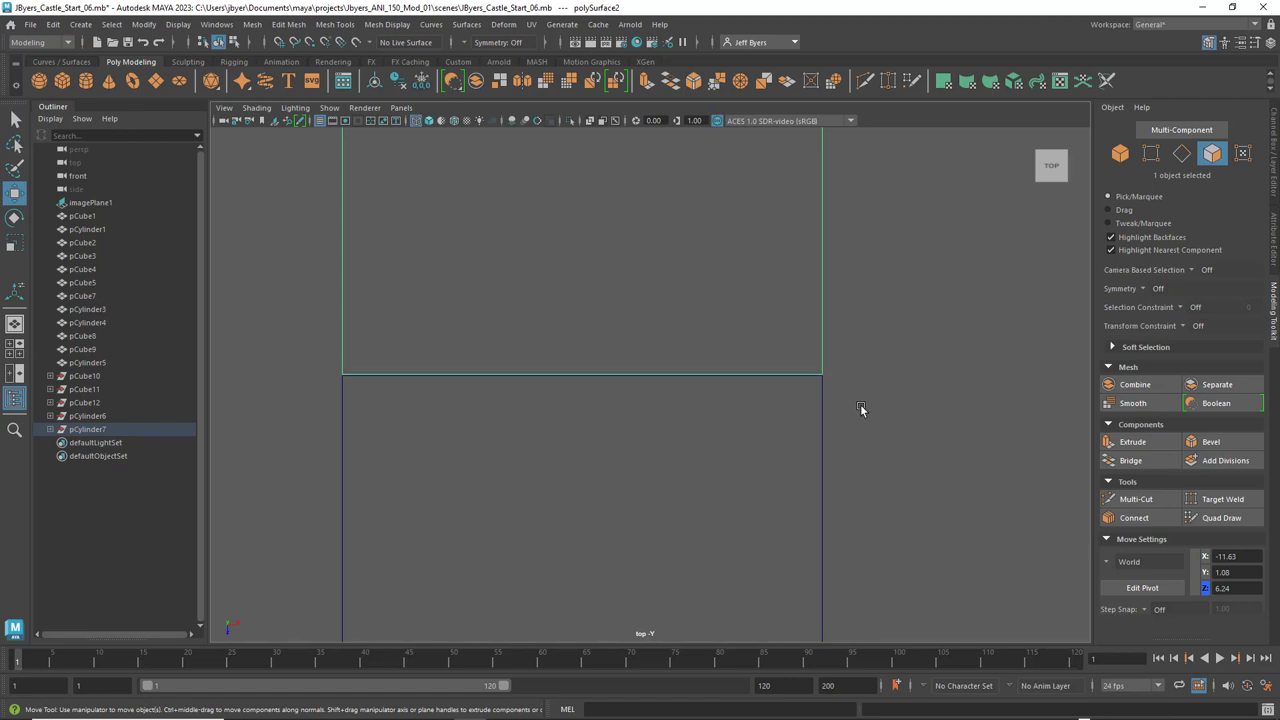
key("alt+Up")
key("alt+Up")
key("alt+Up")
key("alt+Up")
key("alt+Up")
key("alt+Up")
key("alt+Up")
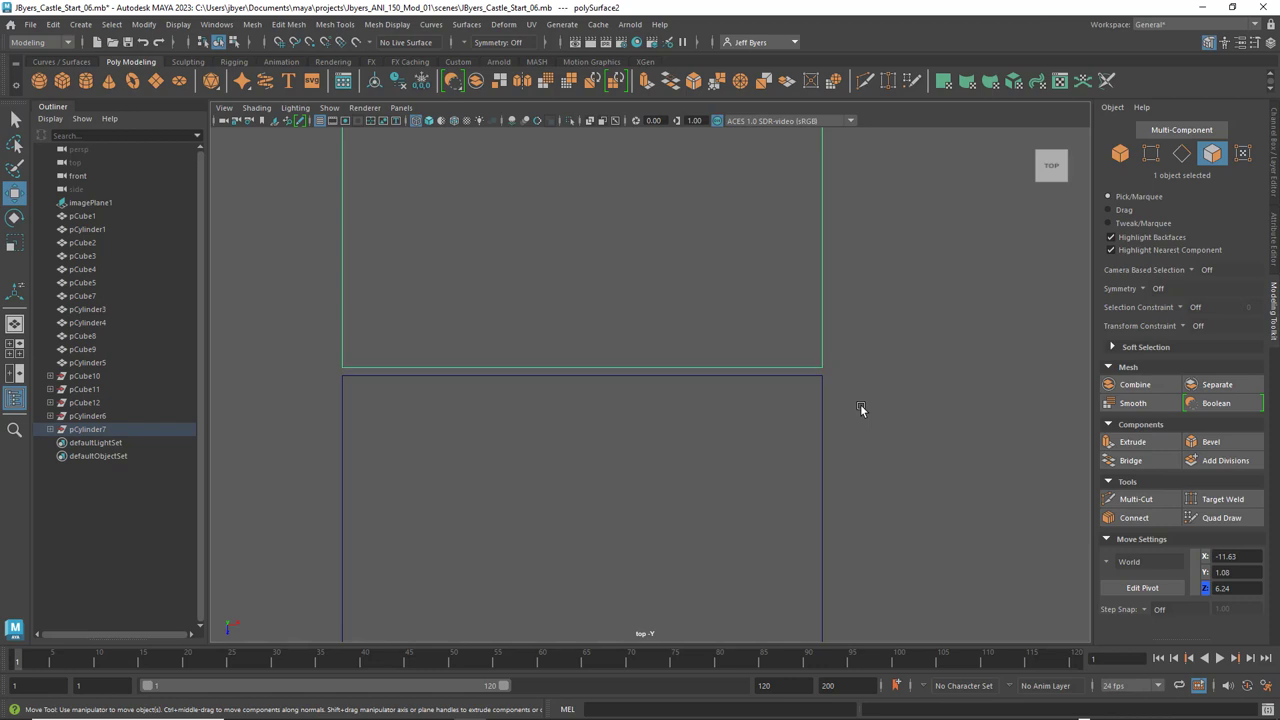
key("alt+Down")
key("alt+Down")
key("alt+Down")
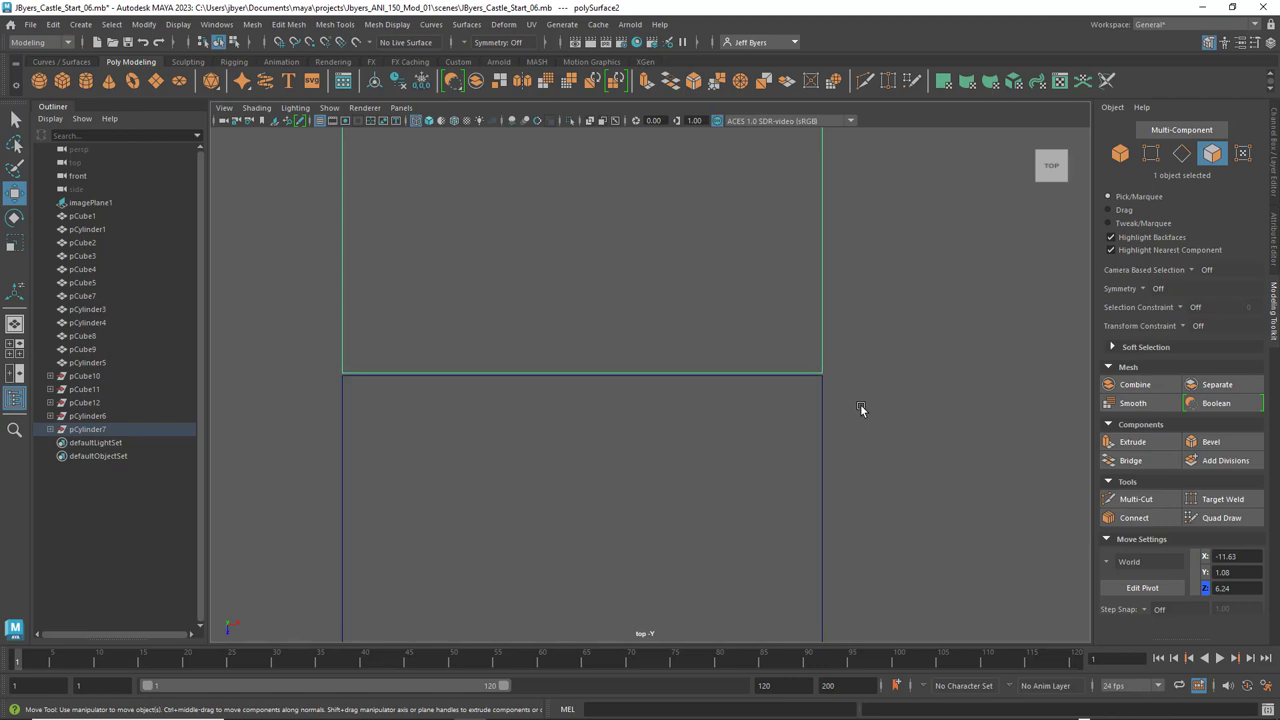
key("alt+Down")
key("alt+Down")
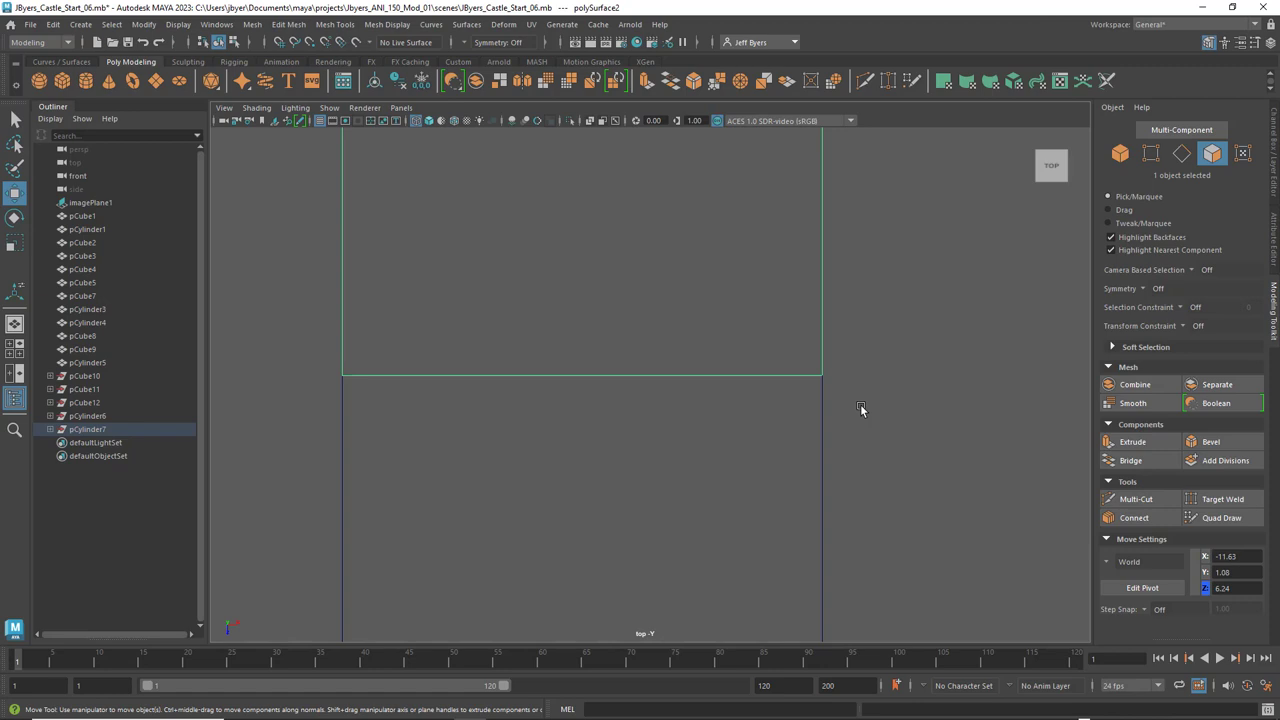
Check the seam up close, nudging the wall section sideways along X and back into line with the adjoining section
key("f")
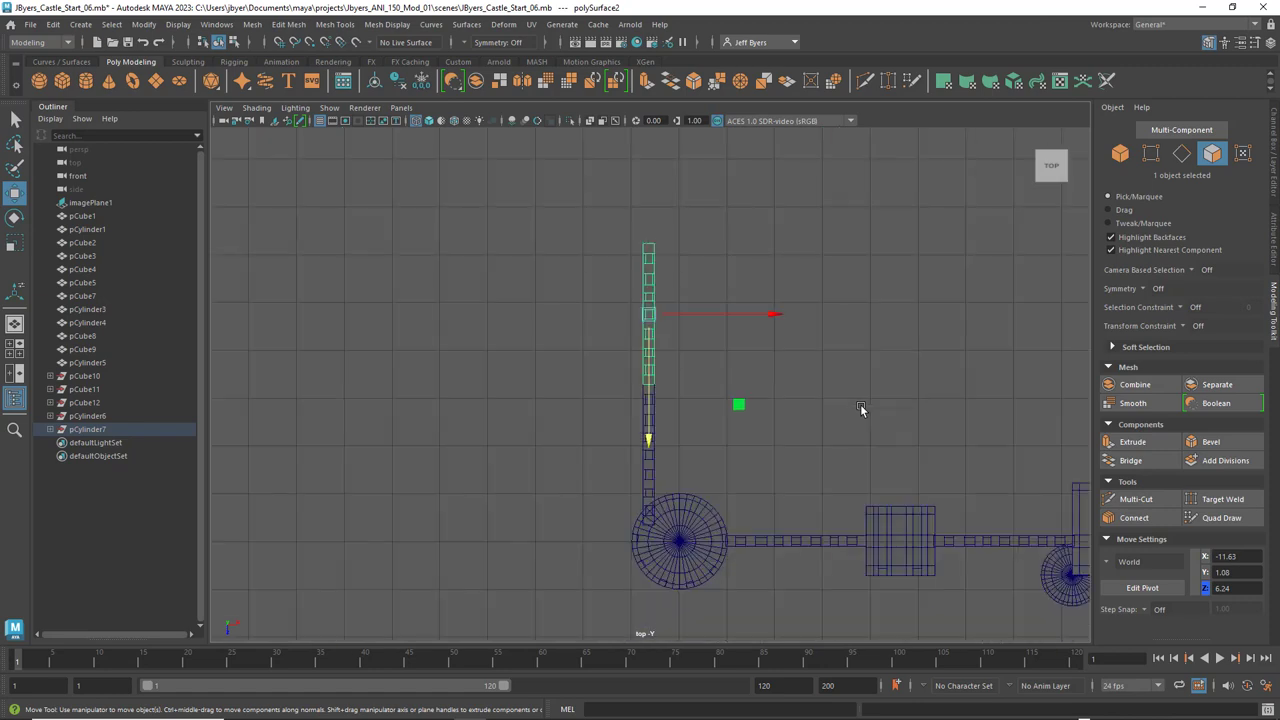
scroll(860, 405, "up", 8)
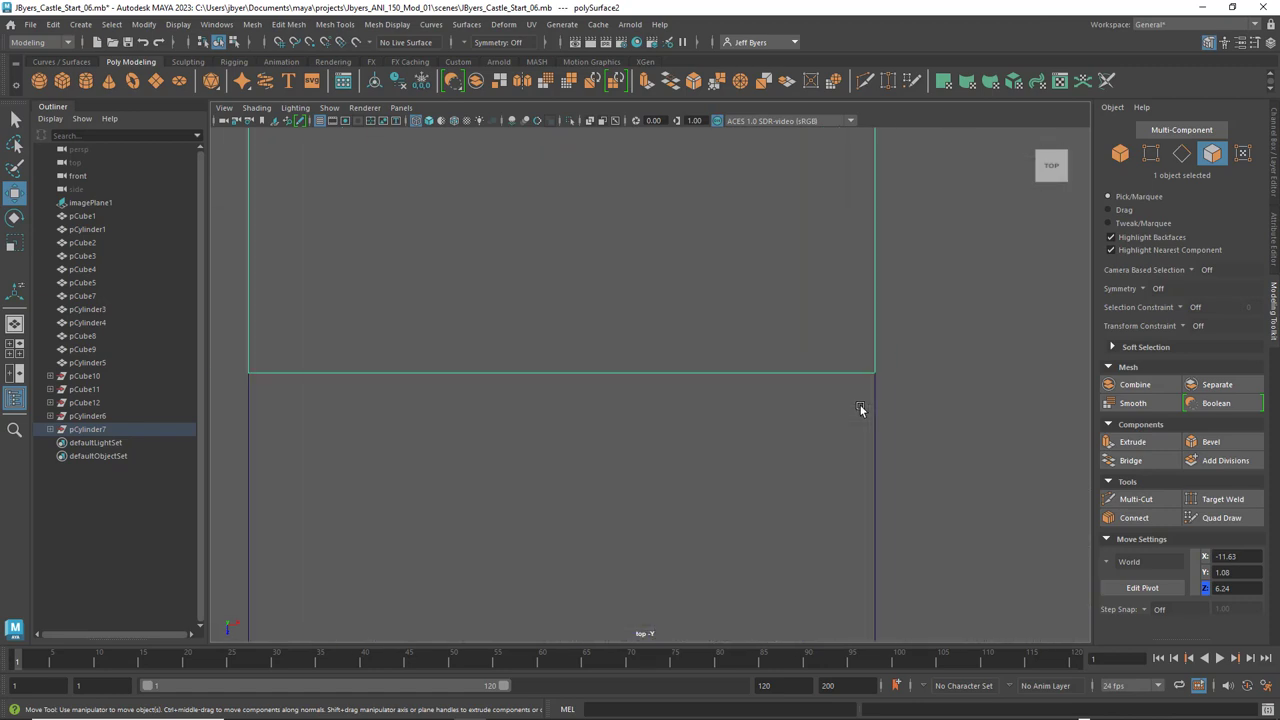
scroll(860, 405, "down", 15)
scroll(860, 405, "up", 10)
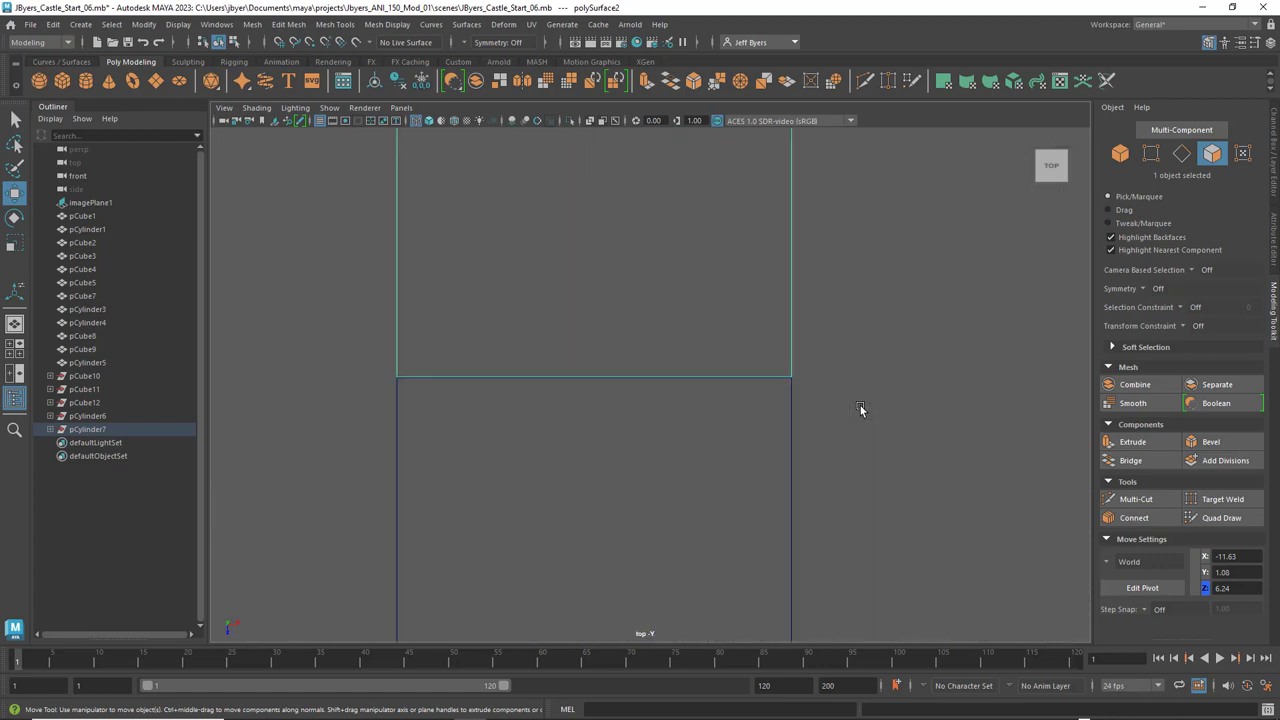
key("alt+Right")
key("alt+Right")
key("alt+Right")
key("alt+Right")
key("alt+Right")
key("alt+Right")
key("alt+Right")
key("alt+Right")
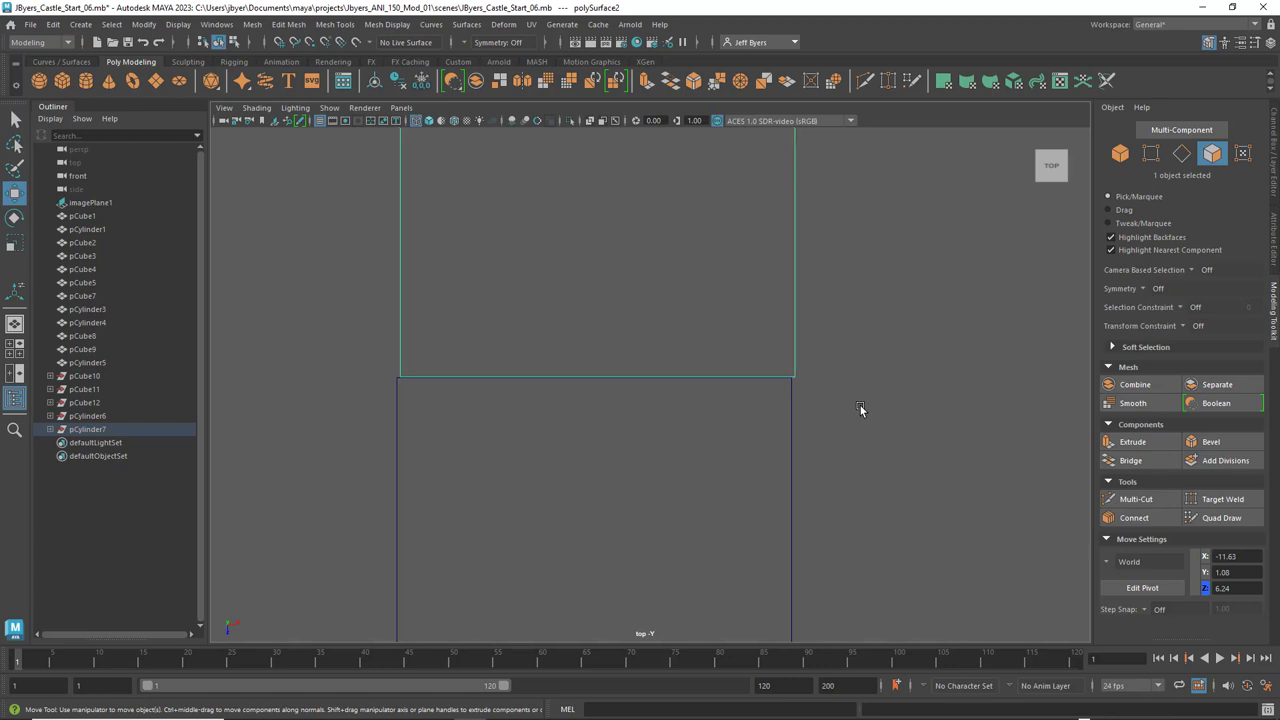
key("alt+Right")
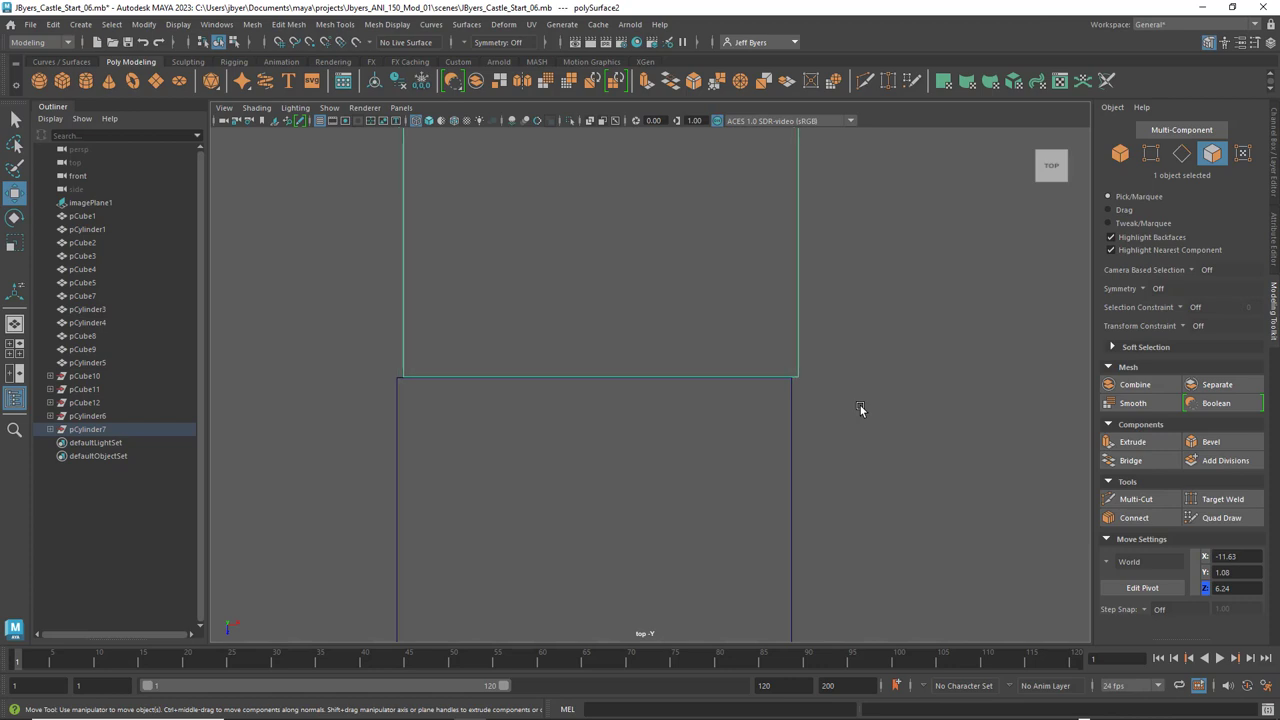
key("alt+Left")
key("alt+Left")
key("alt+Left")
key("alt+Left")
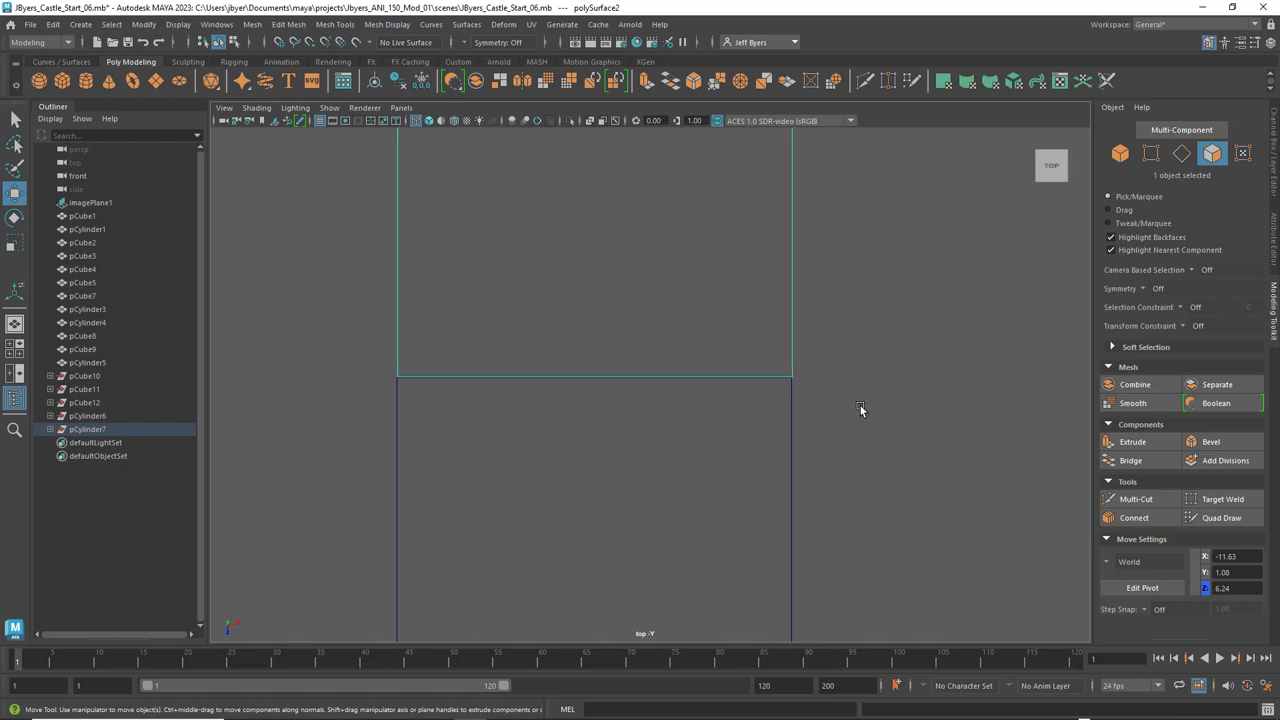
key("alt+Left")
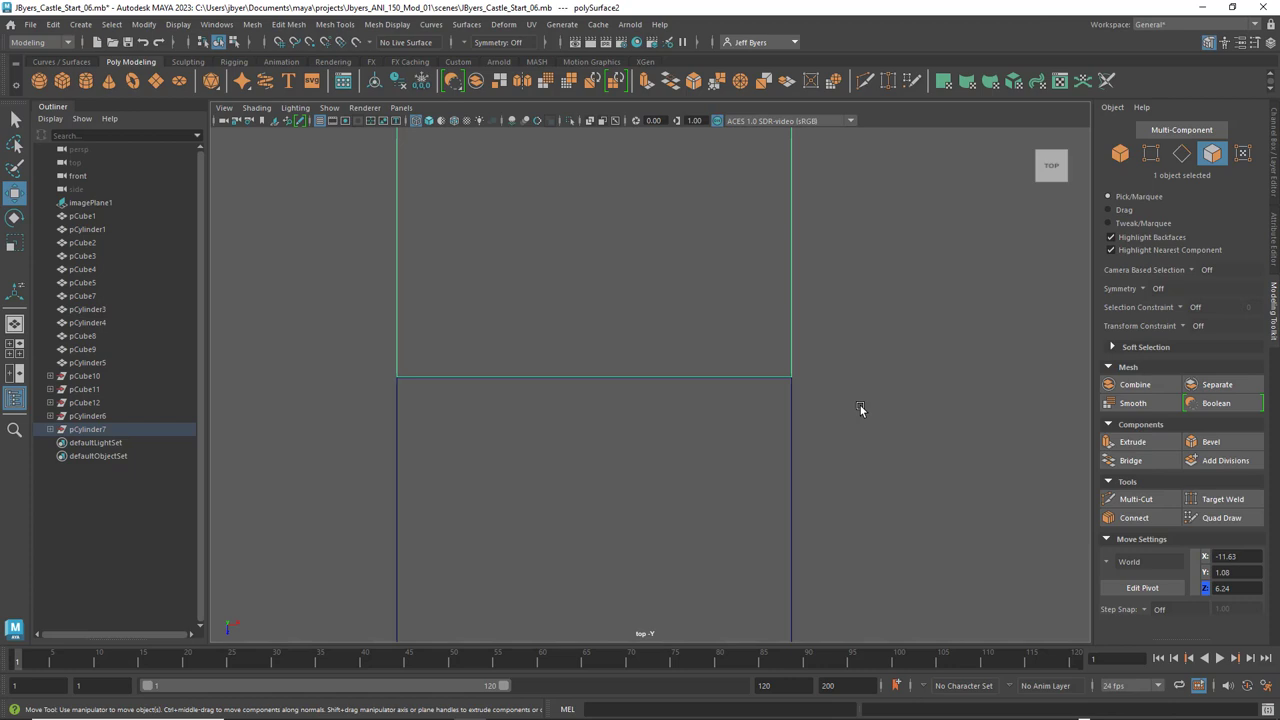
Select both wall sections, duplicate them and move the copies along Z to about 0.27, behind the originals
scroll(865, 410, "down", 10)
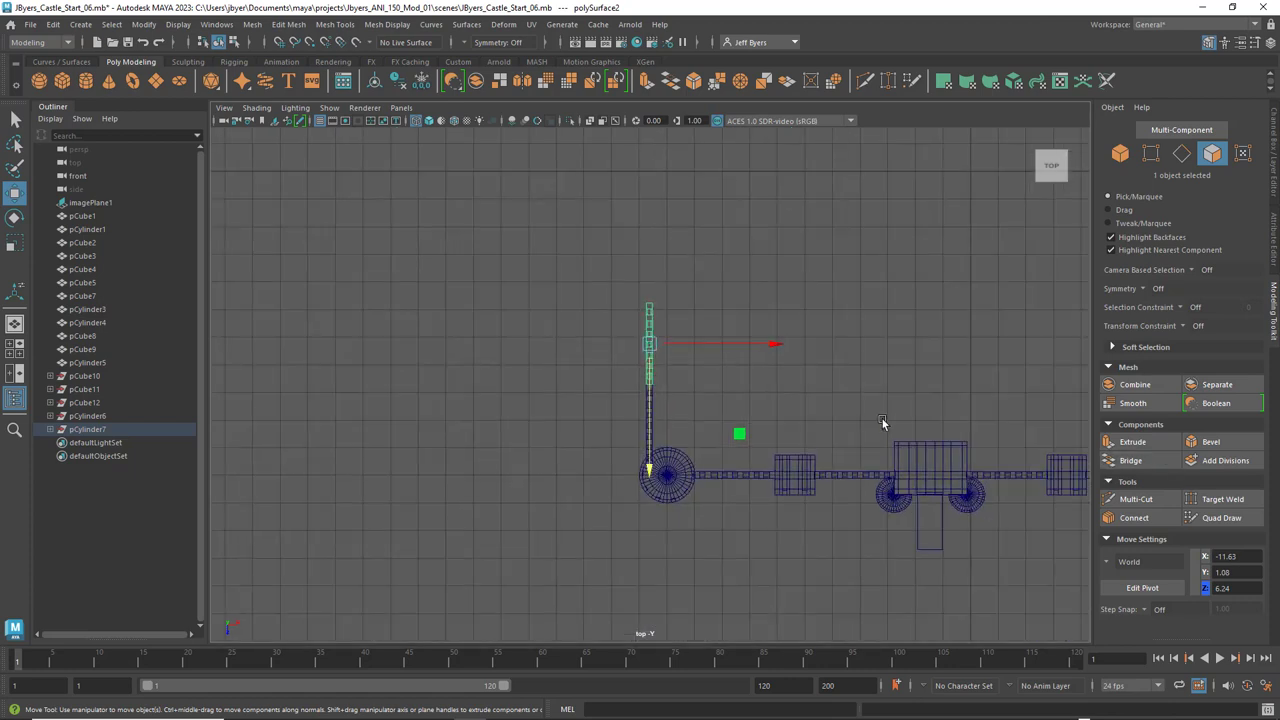
left_click_drag(614, 234, 720, 505, "shift")
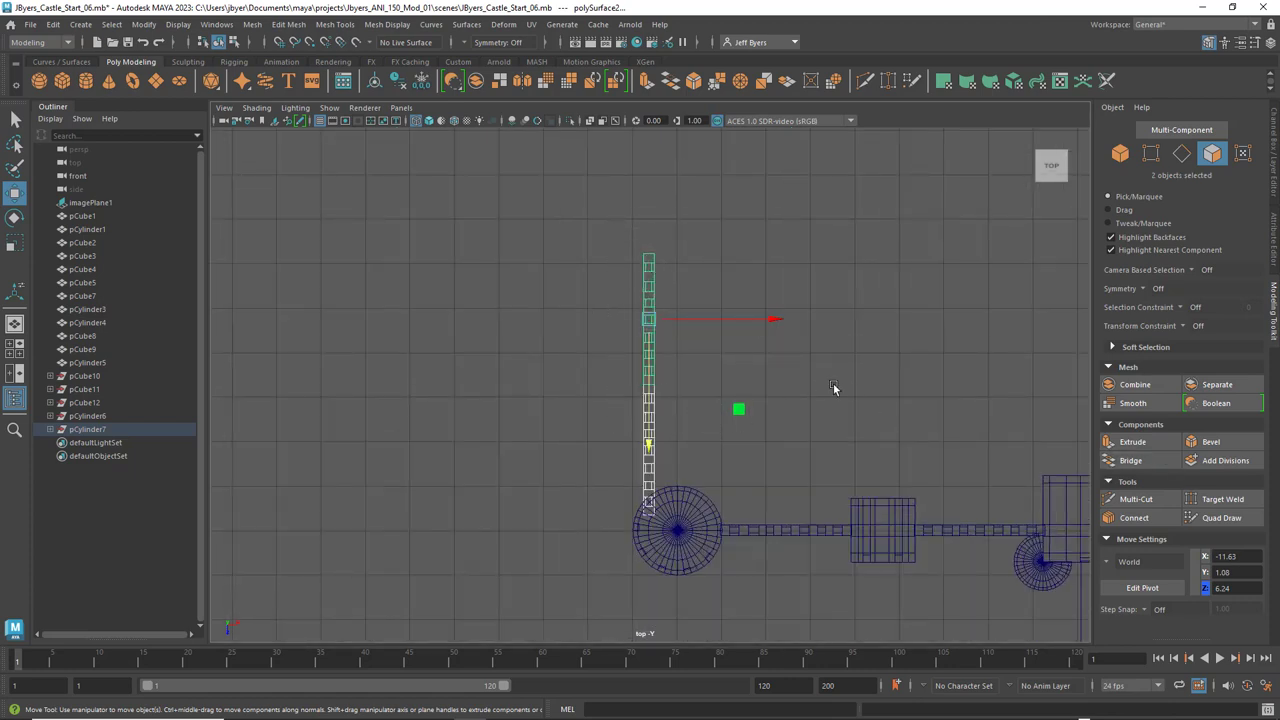
scroll(834, 389, "down", 3)
scroll(833, 385, "down", 3)
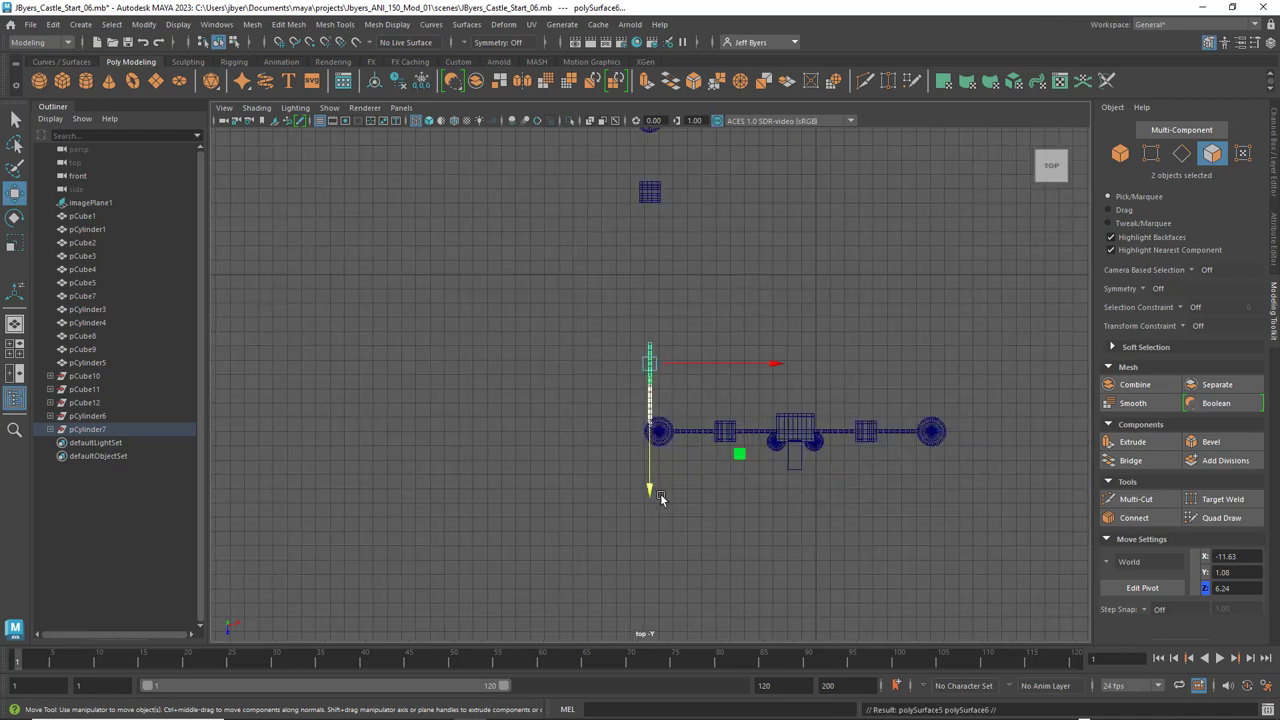
left_click_drag(650, 490, 650, 402)
Nudge the two copied wall sections along Z to about 0.28, closing the gap toward the original sections
scroll(789, 348, "up", 4)
scroll(789, 348, "up", 3)
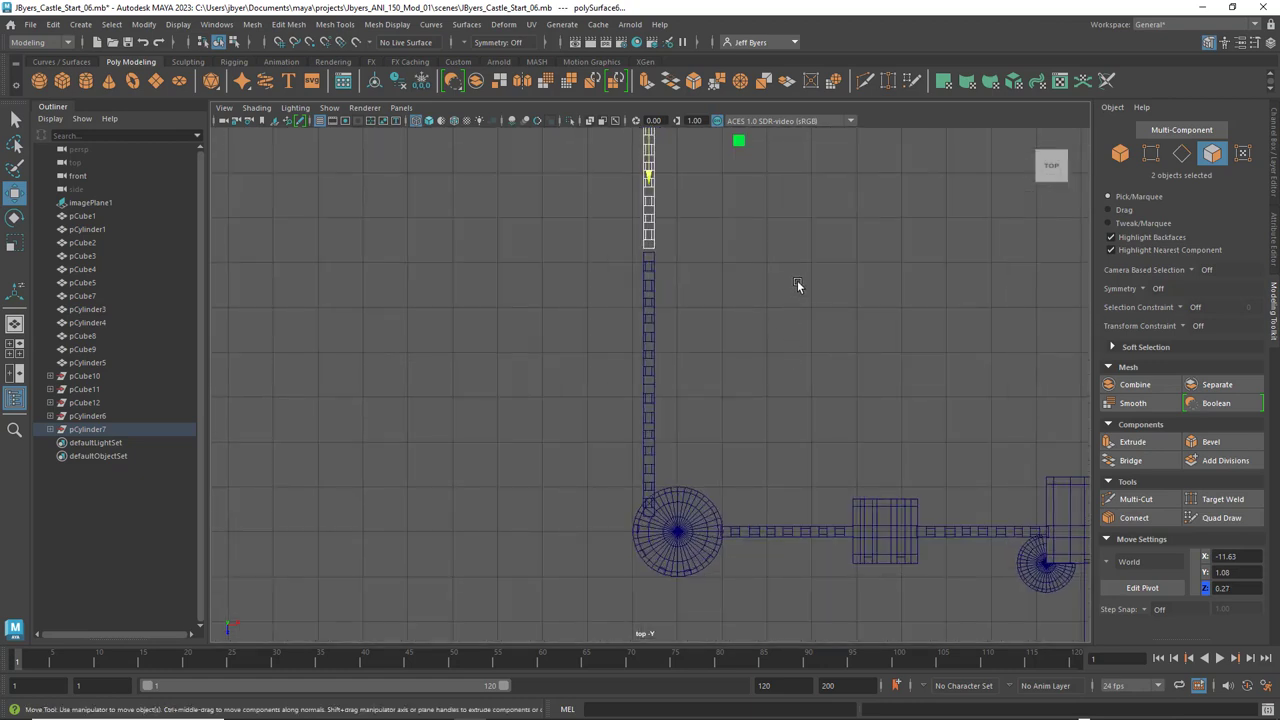
middle_click_drag(797, 281, 754, 505, "alt")
scroll(804, 498, "up", 4)
scroll(796, 434, "down", 5)
scroll(796, 434, "down", 1)
scroll(785, 485, "up", 3)
middle_click_drag(772, 597, 801, 427, "alt")
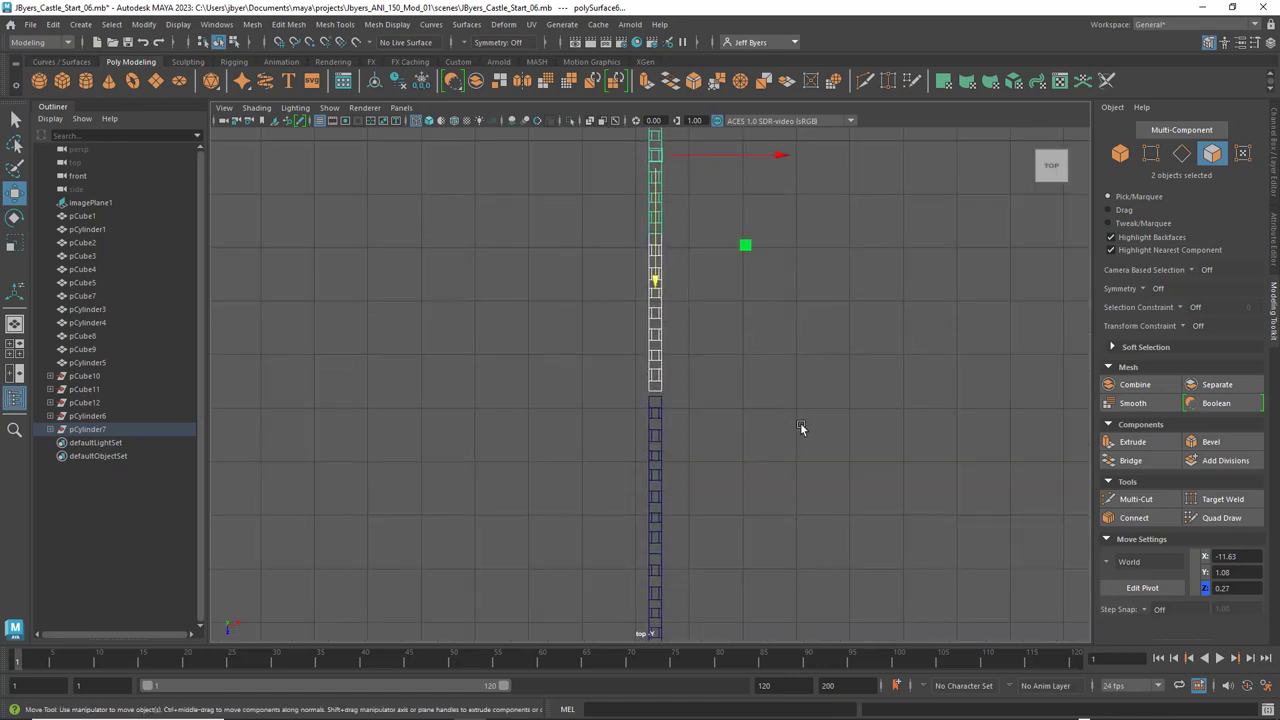
scroll(795, 434, "up", 9)
scroll(795, 436, "up", 5)
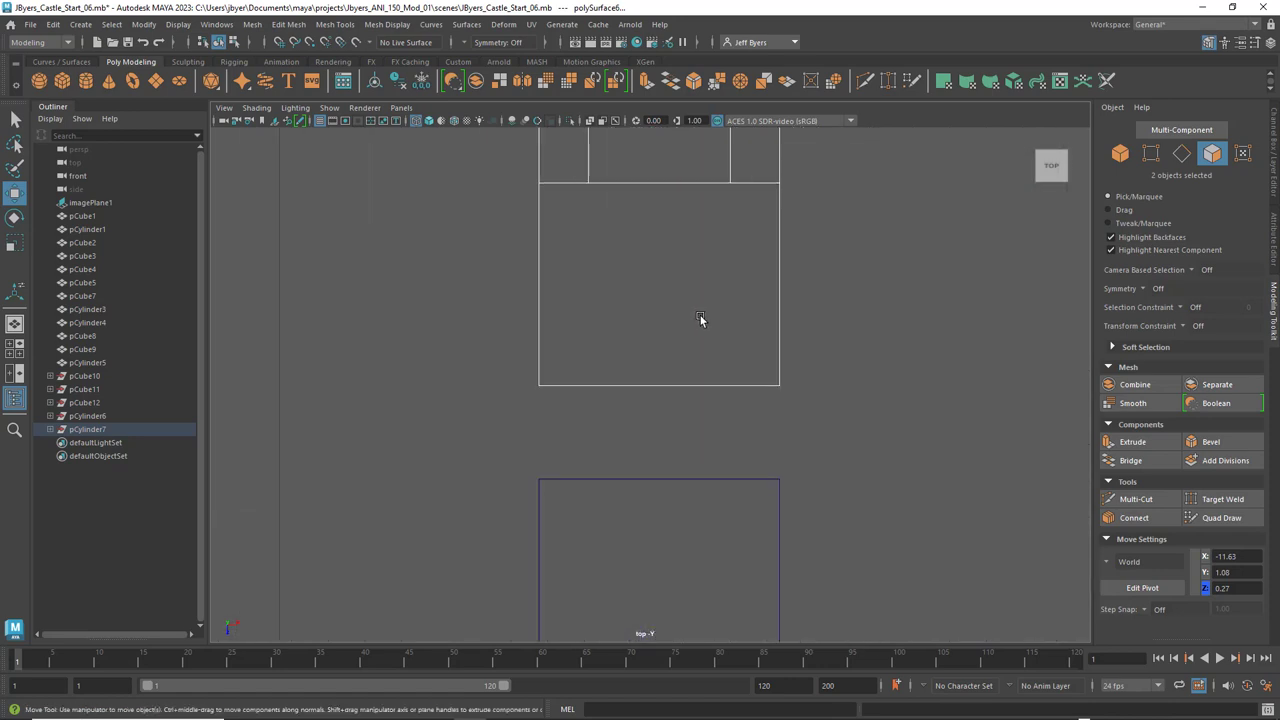
key("alt+Down")
key("alt+Down")
key("alt+Down")
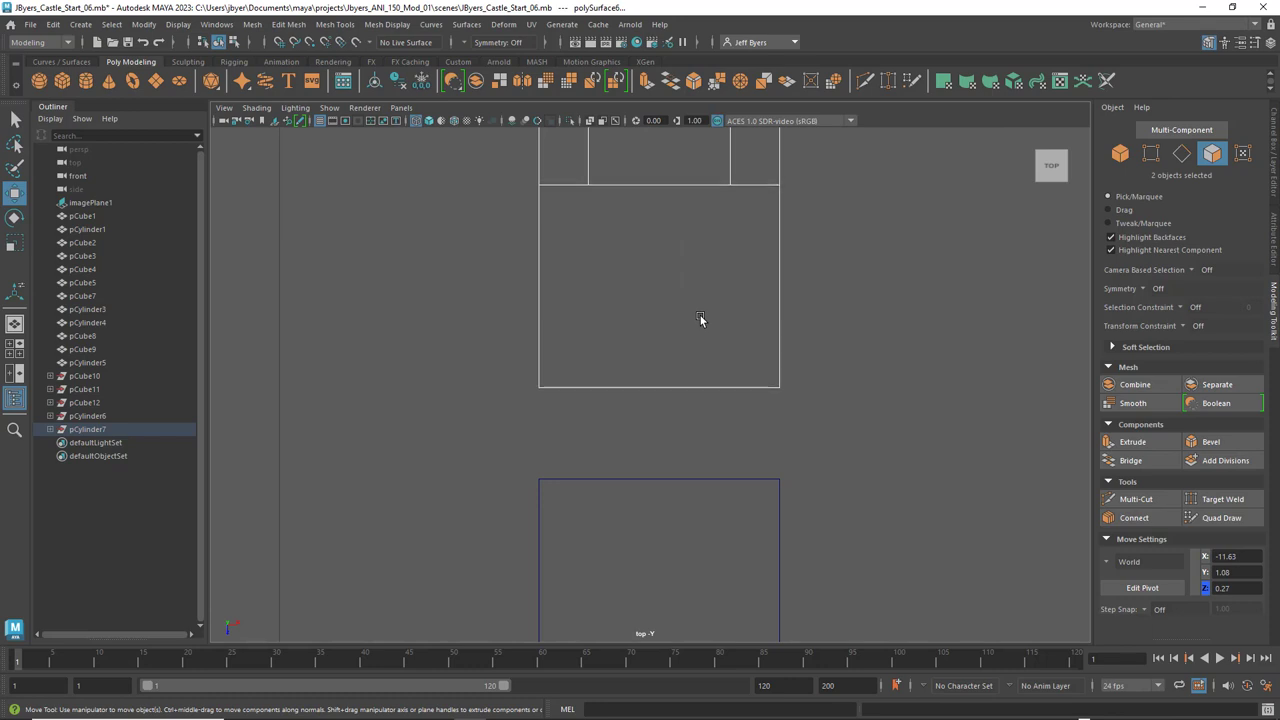
Move the copied wall sections along Z to about 0.35 so their end edge meets the original wall, and deselect them
key("f")
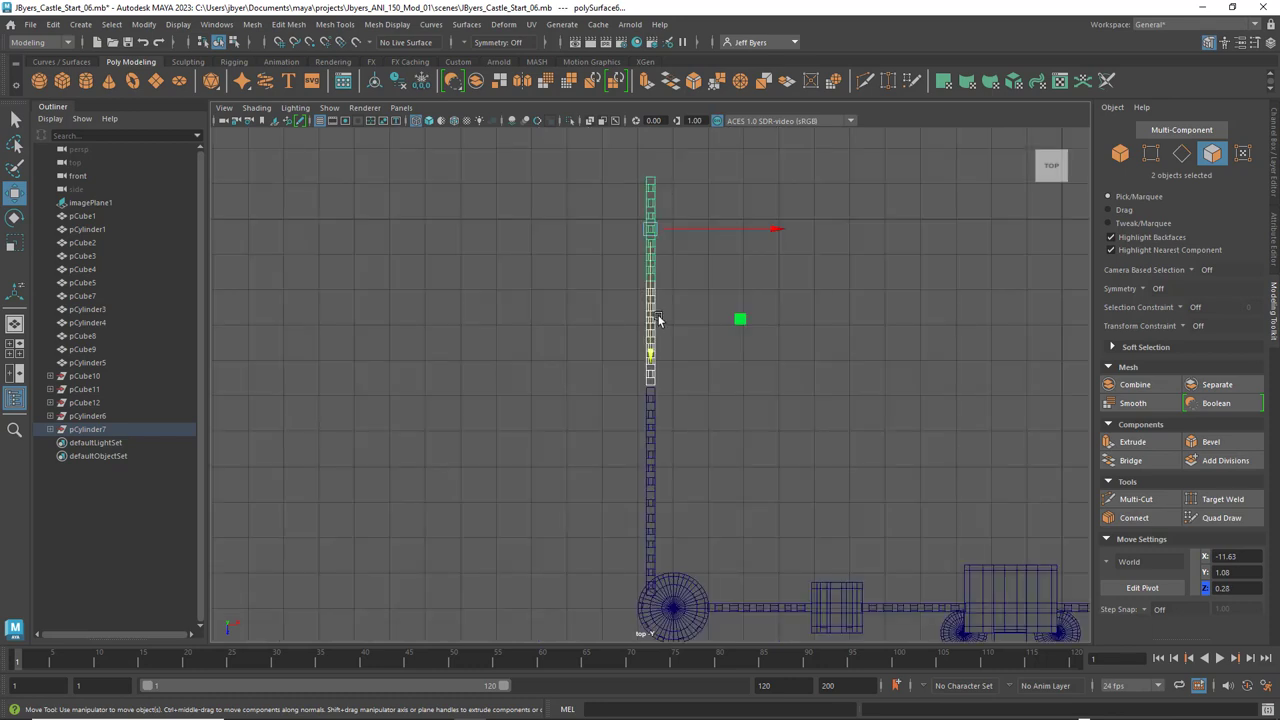
scroll(660, 320, "up", 3)
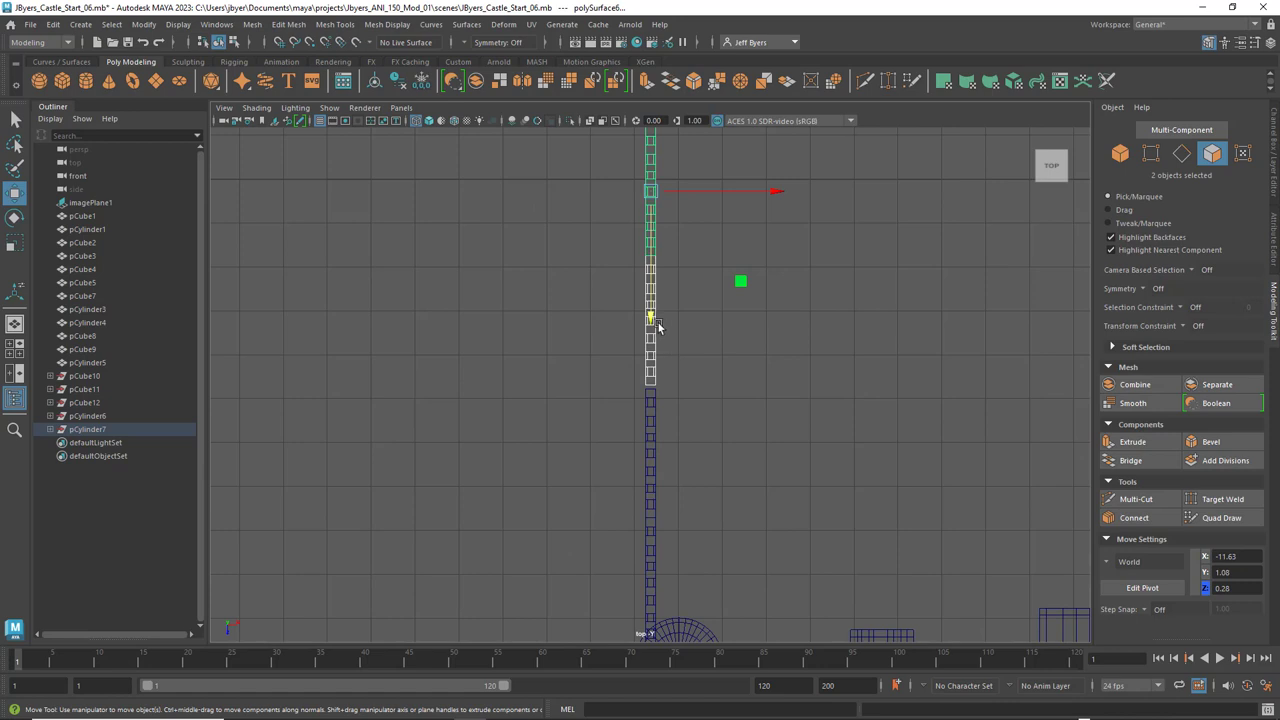
left_click_drag(659, 327, 648, 323)
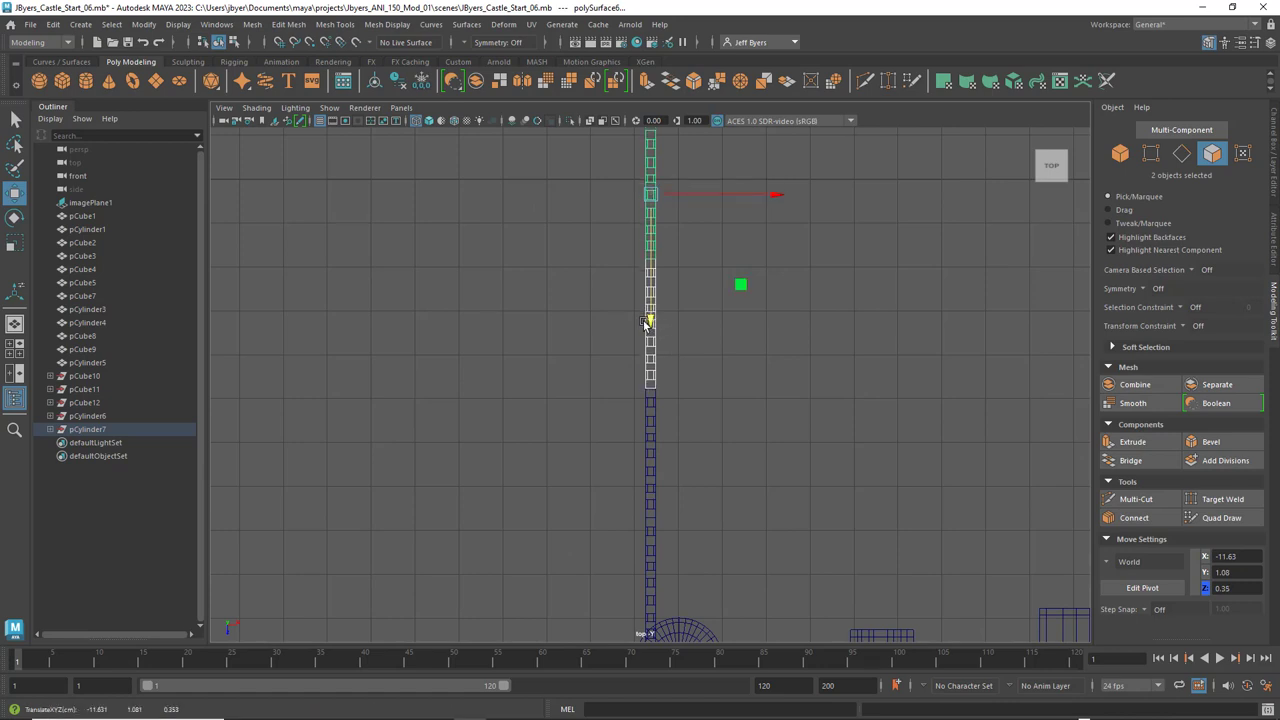
key("f")
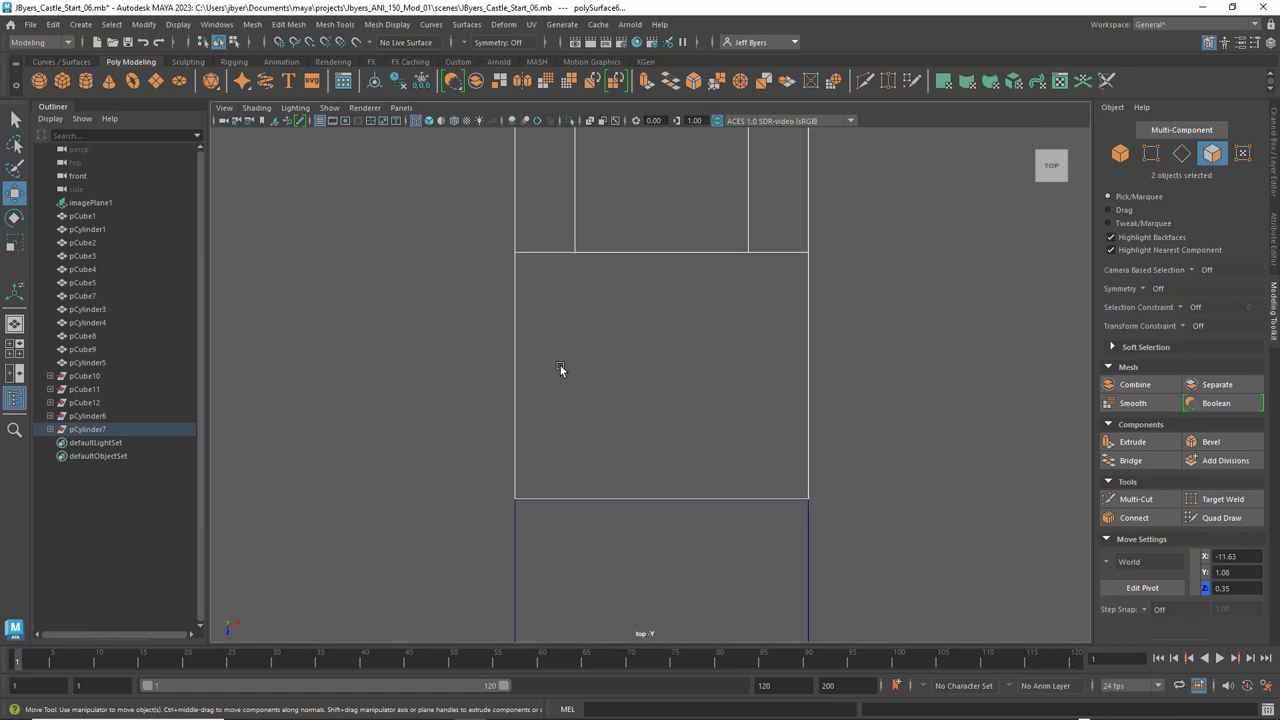
left_click(888, 472)
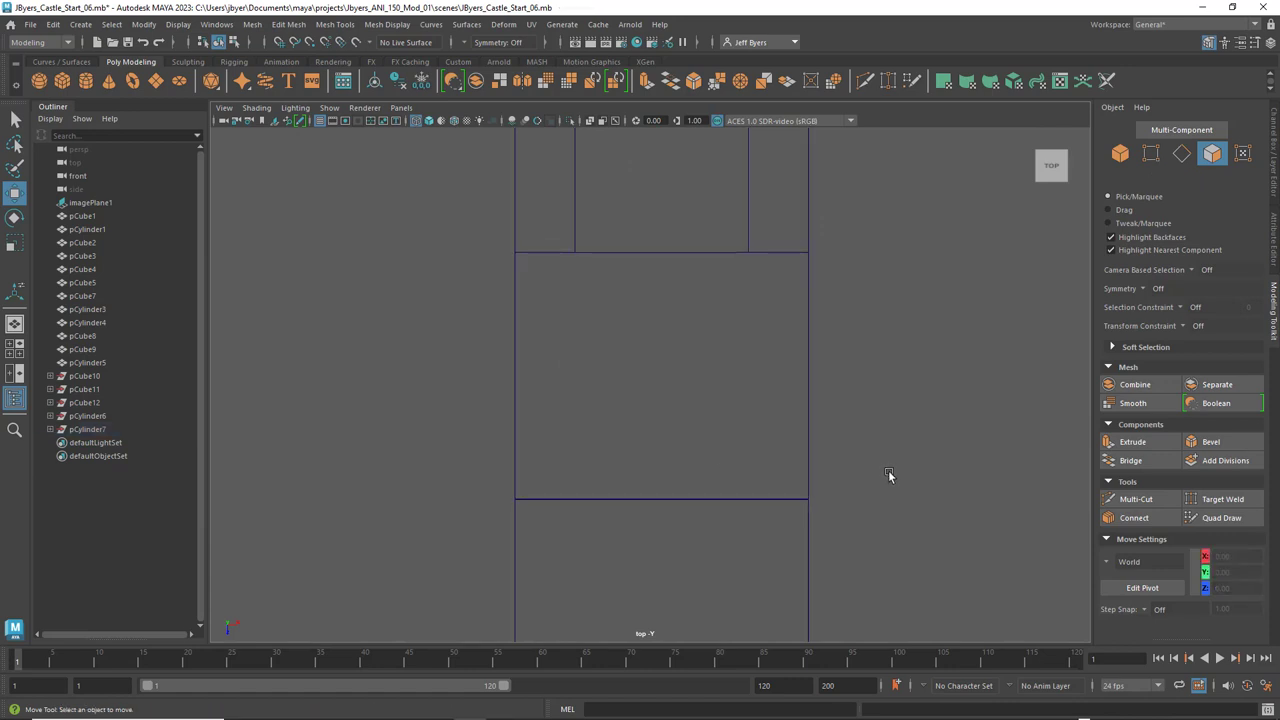
key("a")
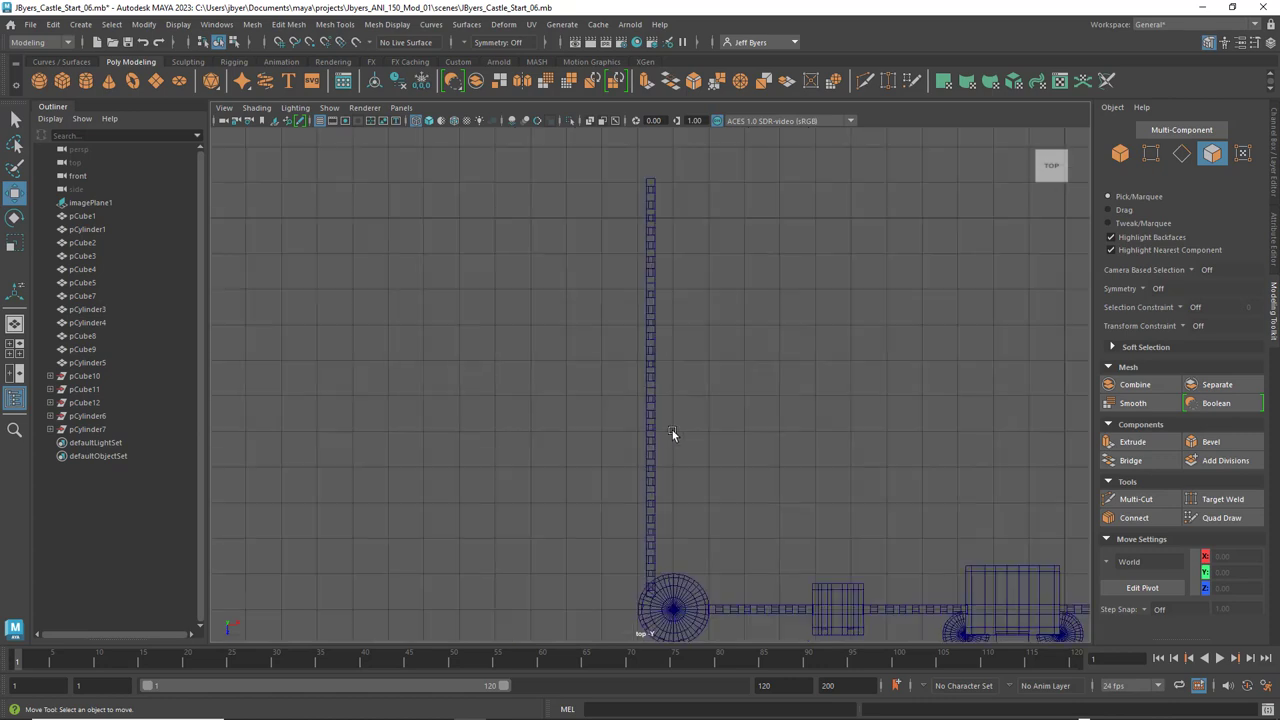
scroll(692, 424, "down", 3)
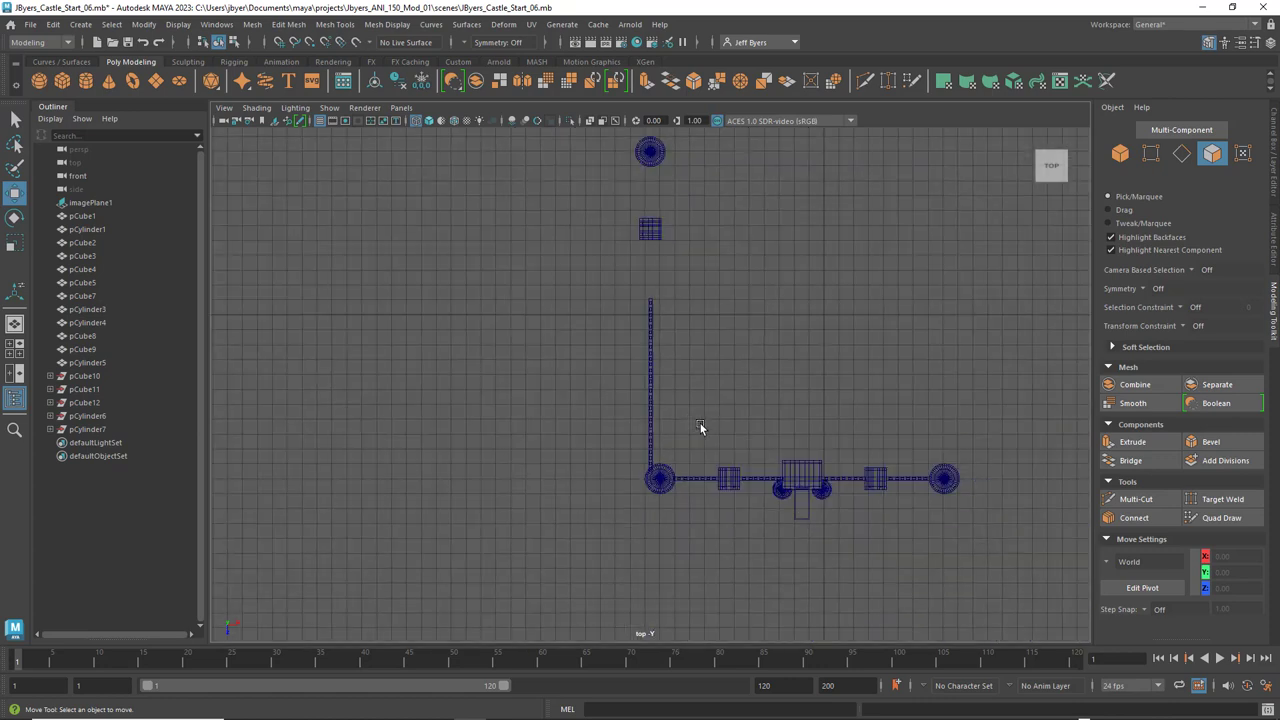
In the perspective view, select the detached square tower and move it along Z to about -2.13, near the wall's free end
key("space")
key("space")
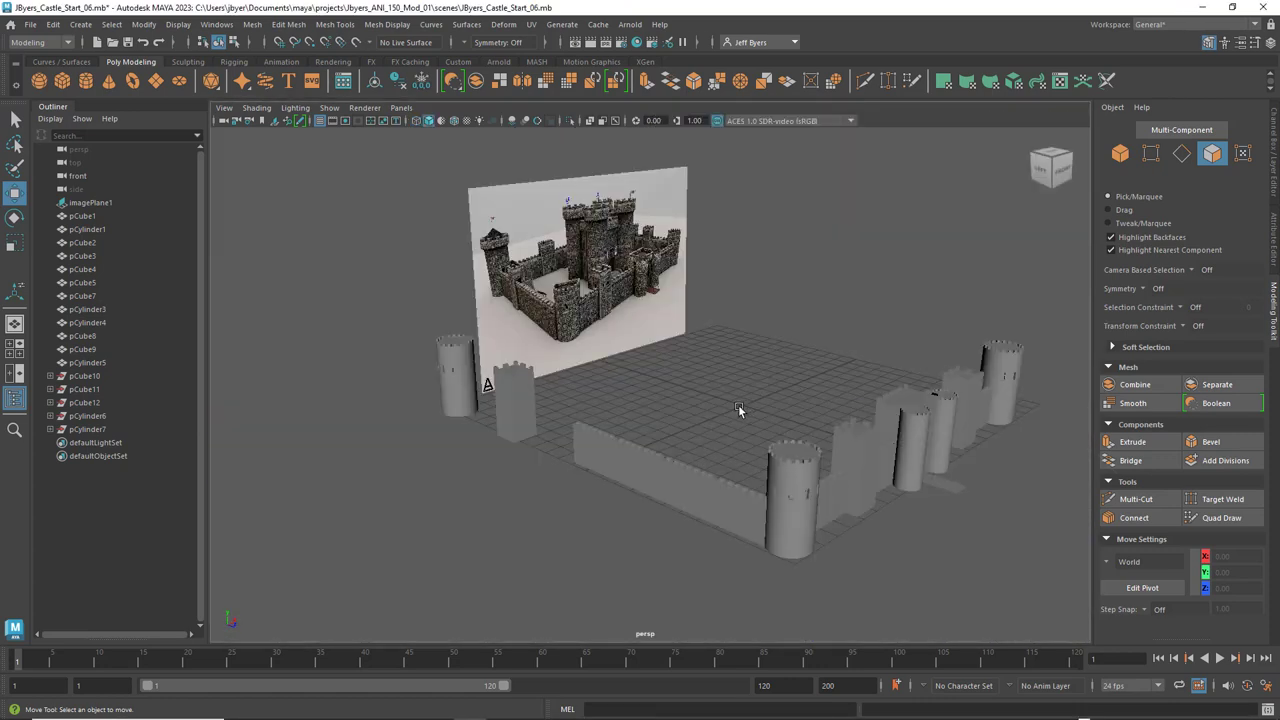
left_click_drag(738, 404, 545, 320, "alt")
left_click_drag(607, 496, 728, 436, "alt")
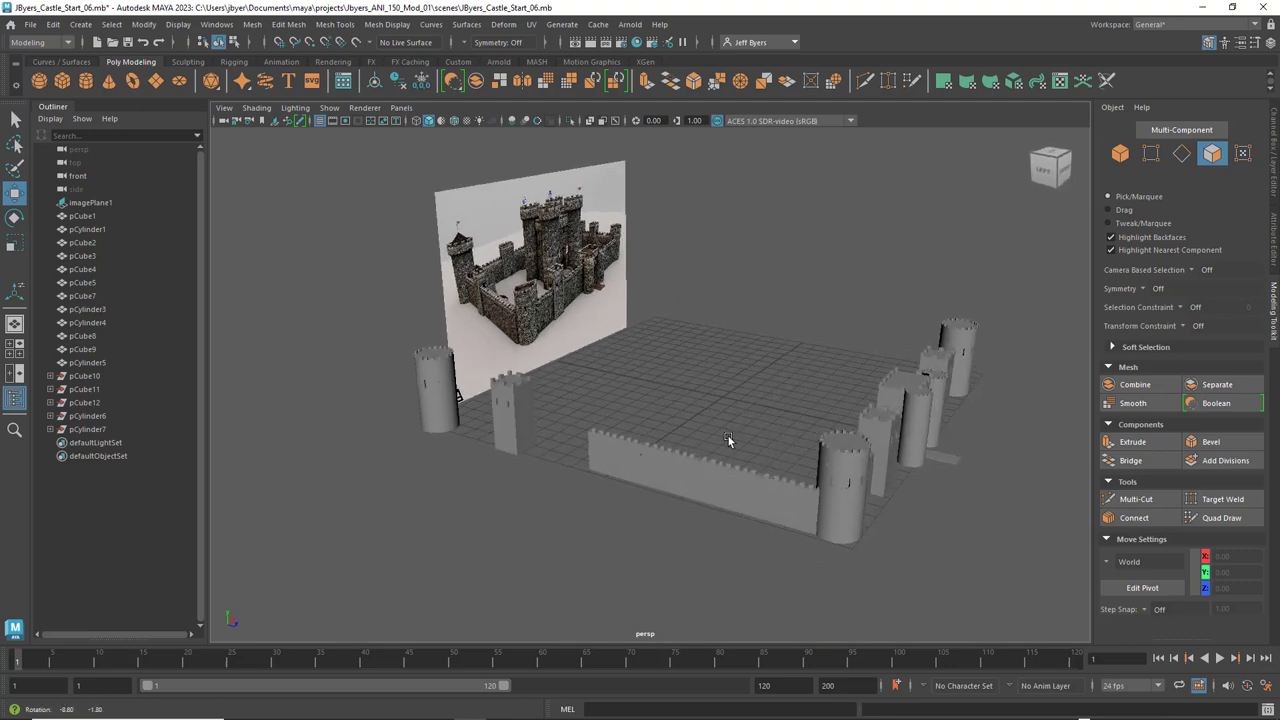
left_click(525, 428)
left_click_drag(557, 425, 607, 438)
In the top view, bring the square tower along Z to about -1.83 so its front edge meets the wall's end
key("space")
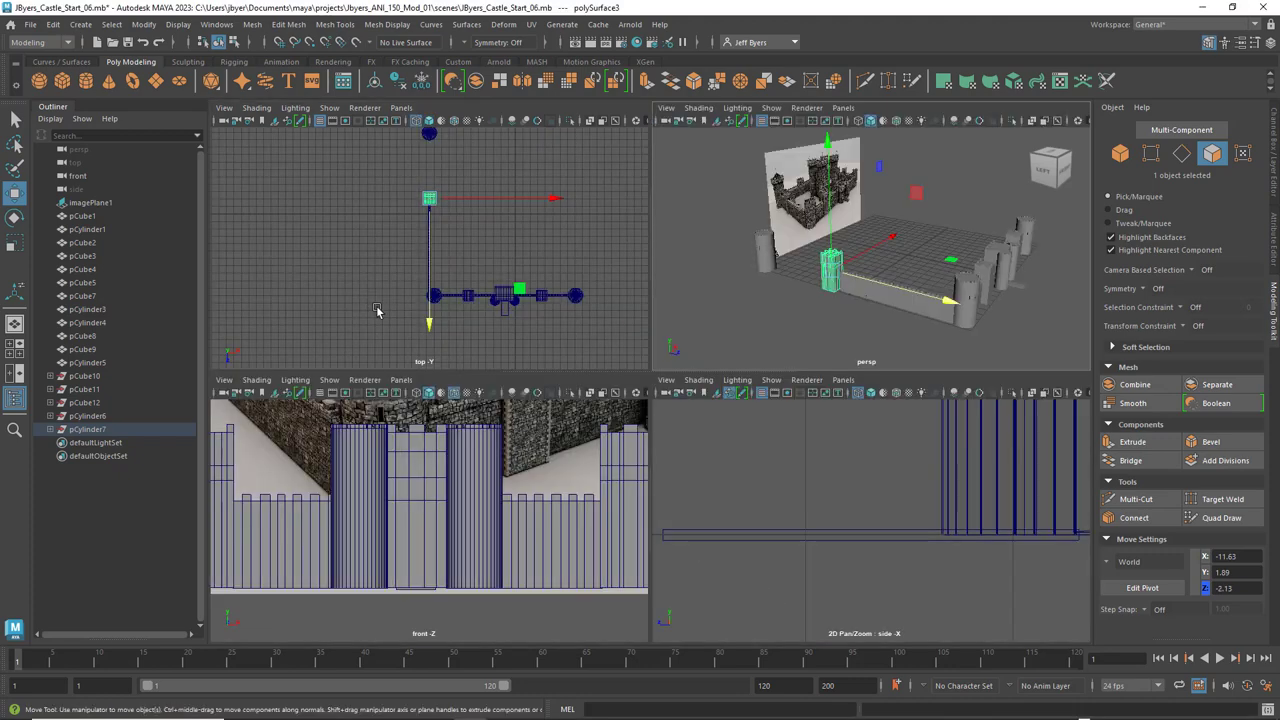
key("space")
scroll(603, 351, "up", 3)
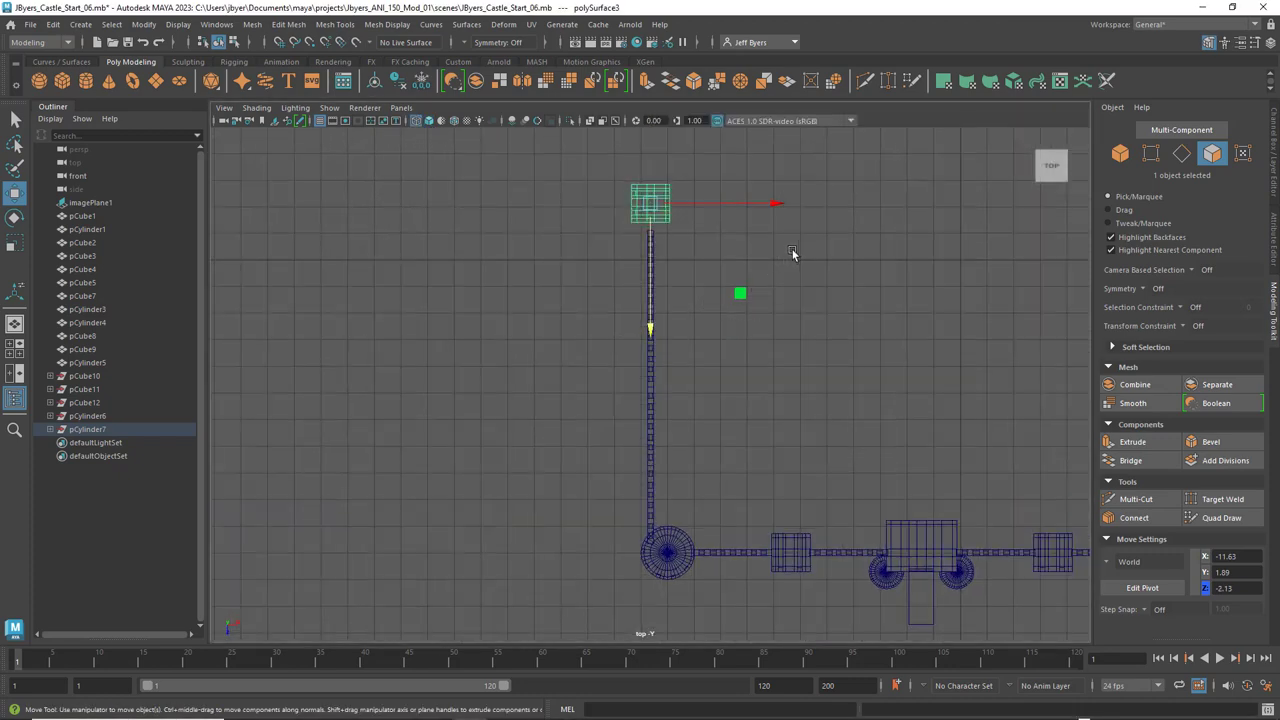
middle_click_drag(792, 253, 737, 420, "alt")
scroll(737, 420, "up", 5)
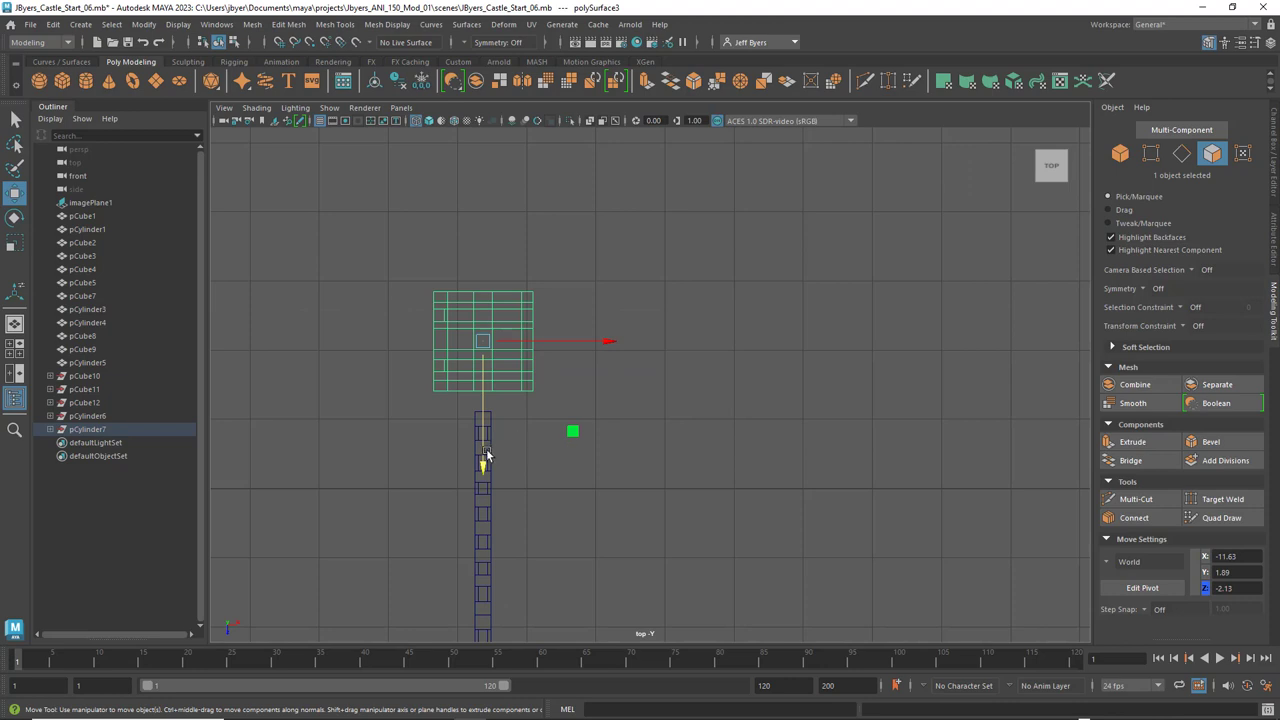
left_click_drag(485, 455, 486, 472)
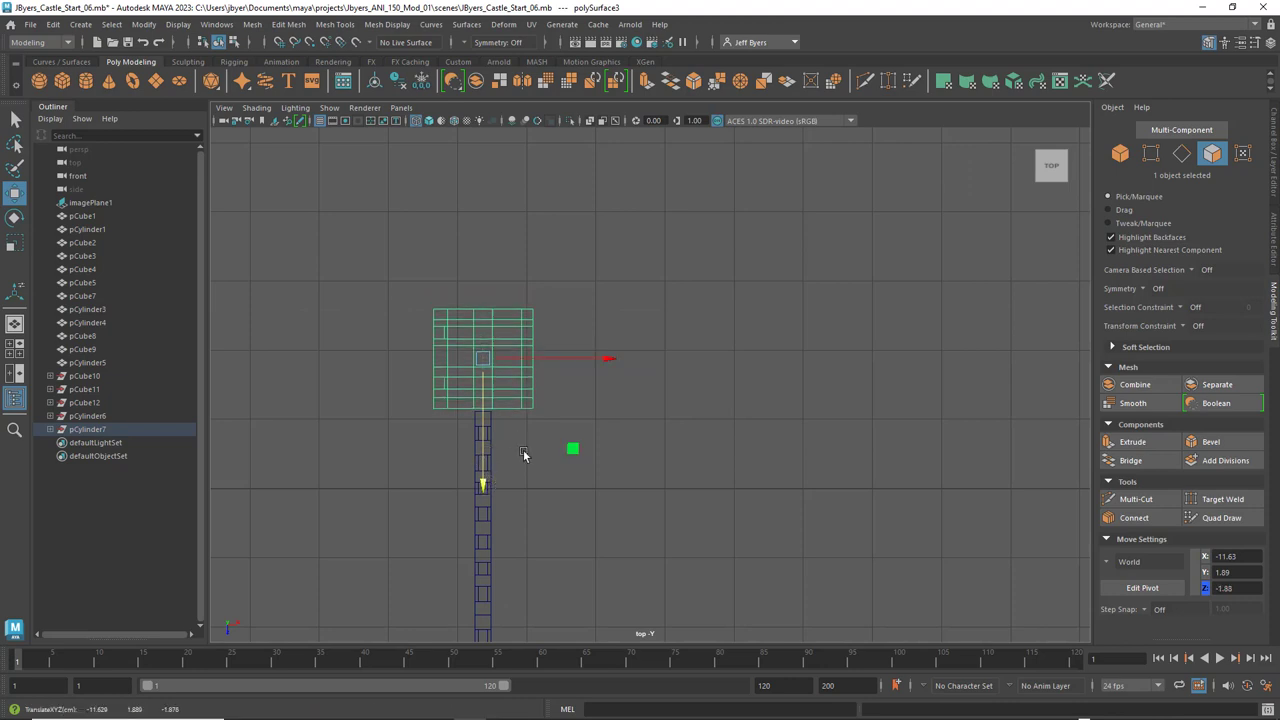
scroll(540, 453, "up", 5)
middle_click_drag(505, 430, 1154, 329, "alt")
middle_click_drag(963, 377, 697, 408, "alt")
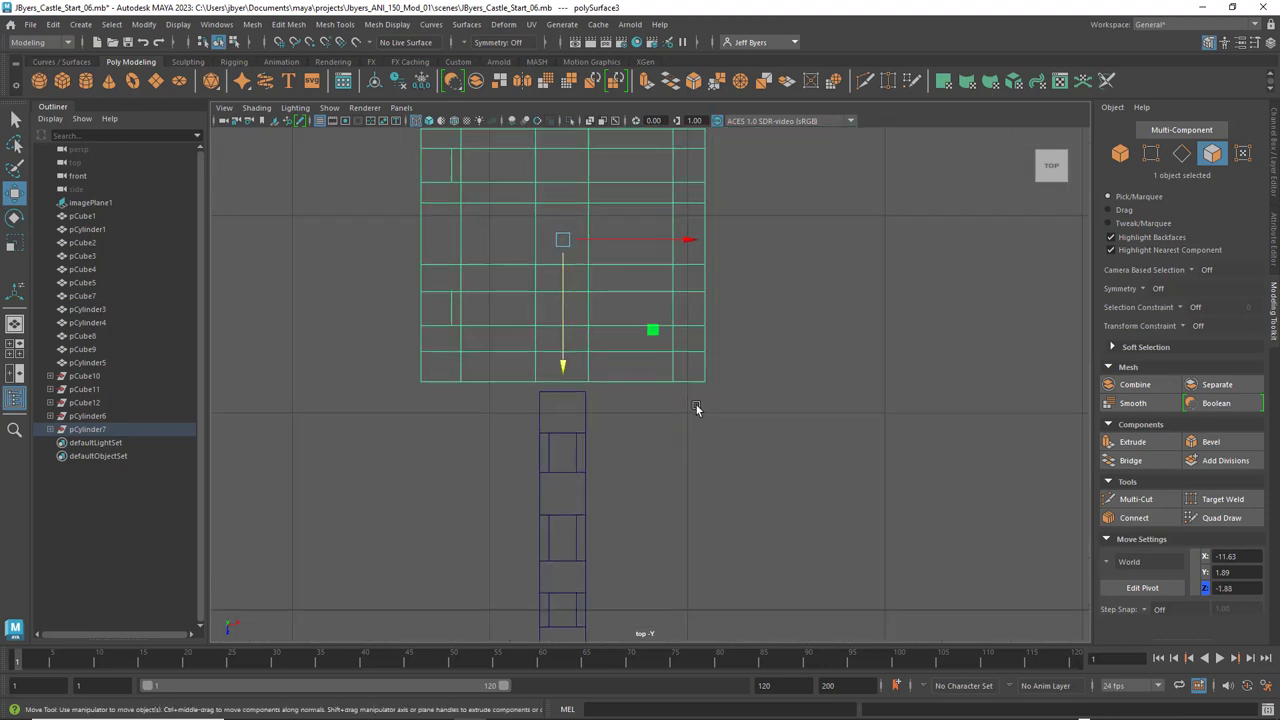
scroll(696, 406, "up", 4)
middle_click_drag(626, 389, 652, 400, "alt")
left_click_drag(549, 306, 553, 323)
scroll(630, 300, "down", 9)
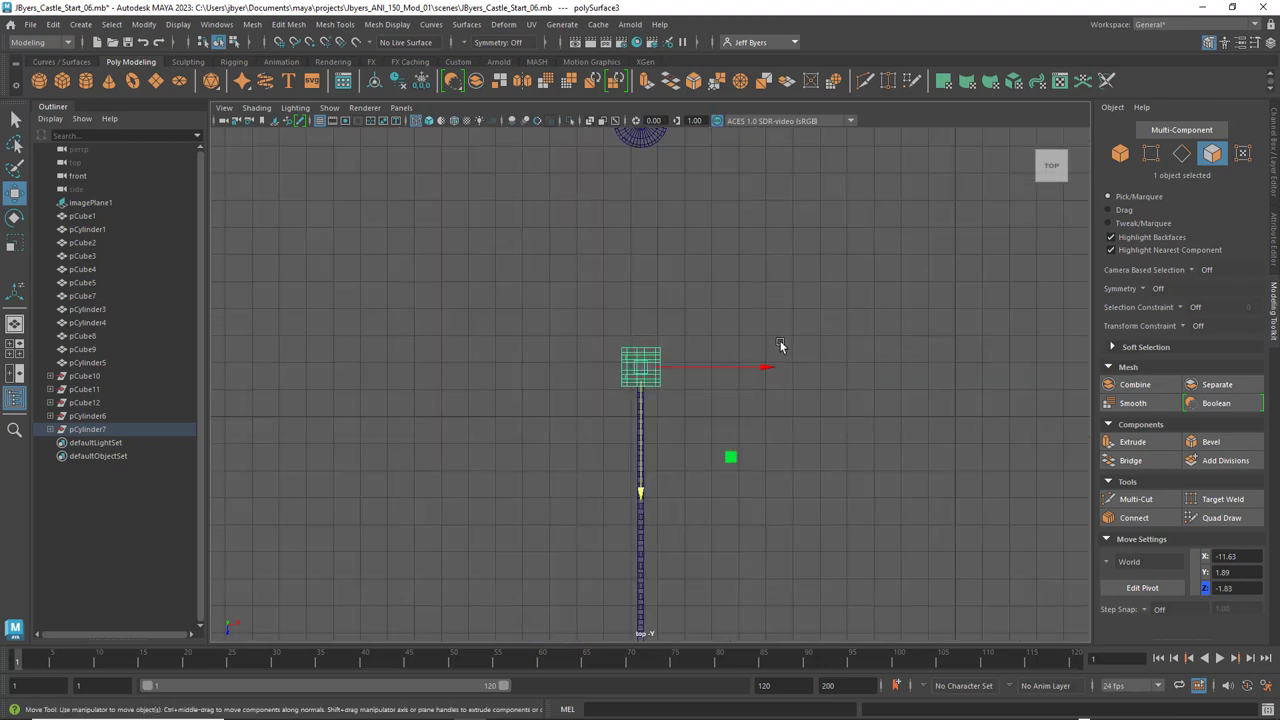
middle_click_drag(726, 306, 730, 330, "alt")
Check the square tower in the perspective view and display the front view in wireframe over the reference image
key("space")
key("space")
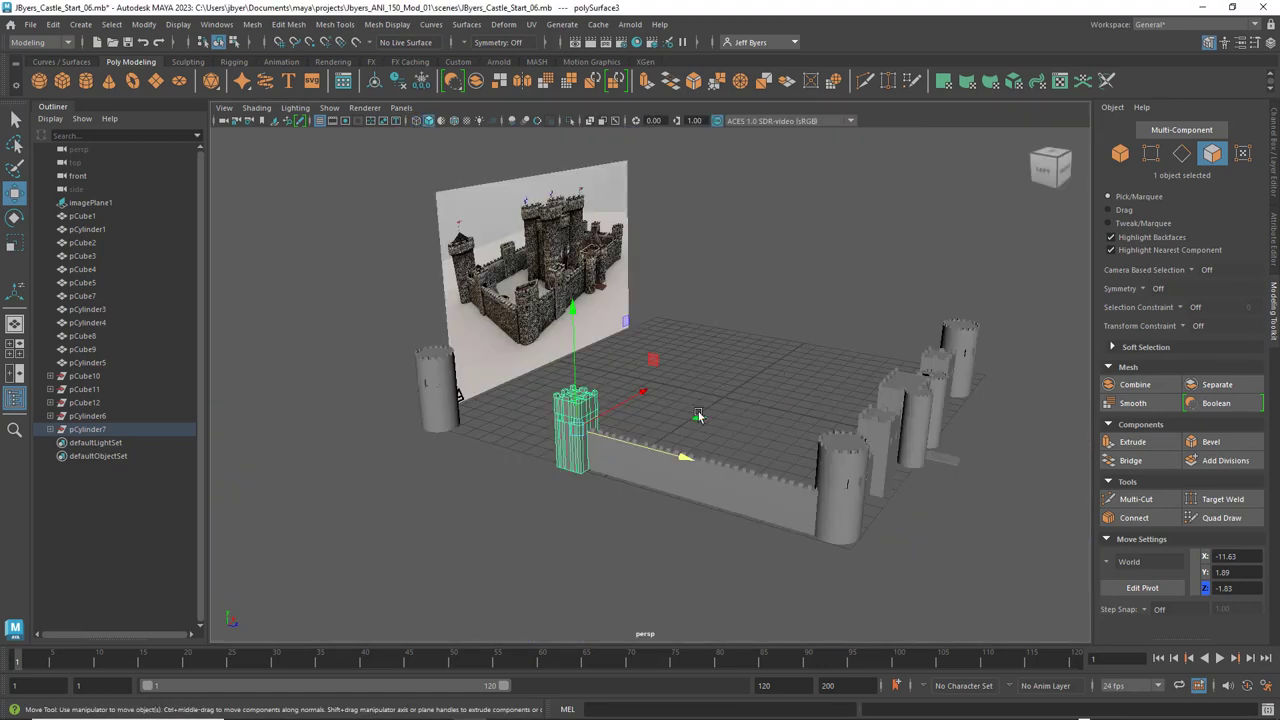
mouse_move(700, 410)
left_mouse_down("alt")
mouse_move(754, 415)
mouse_move(675, 406)
left_mouse_up("alt")
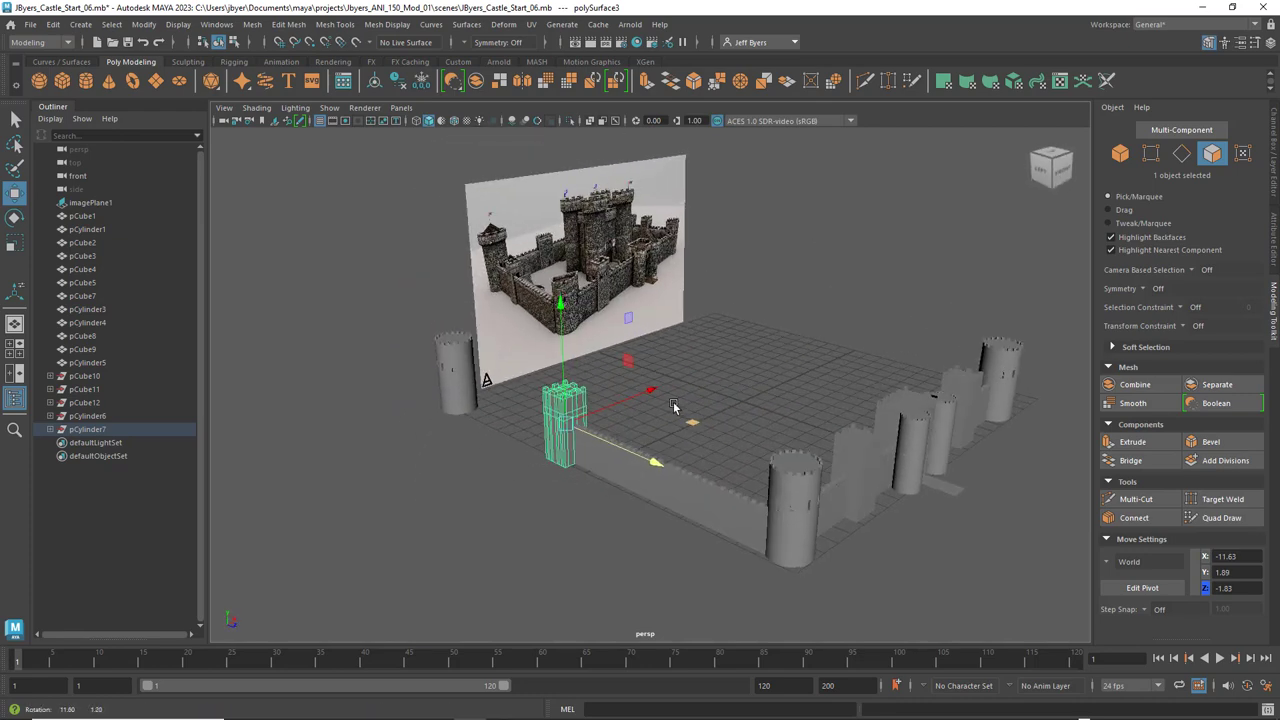
key("space")
key("space")
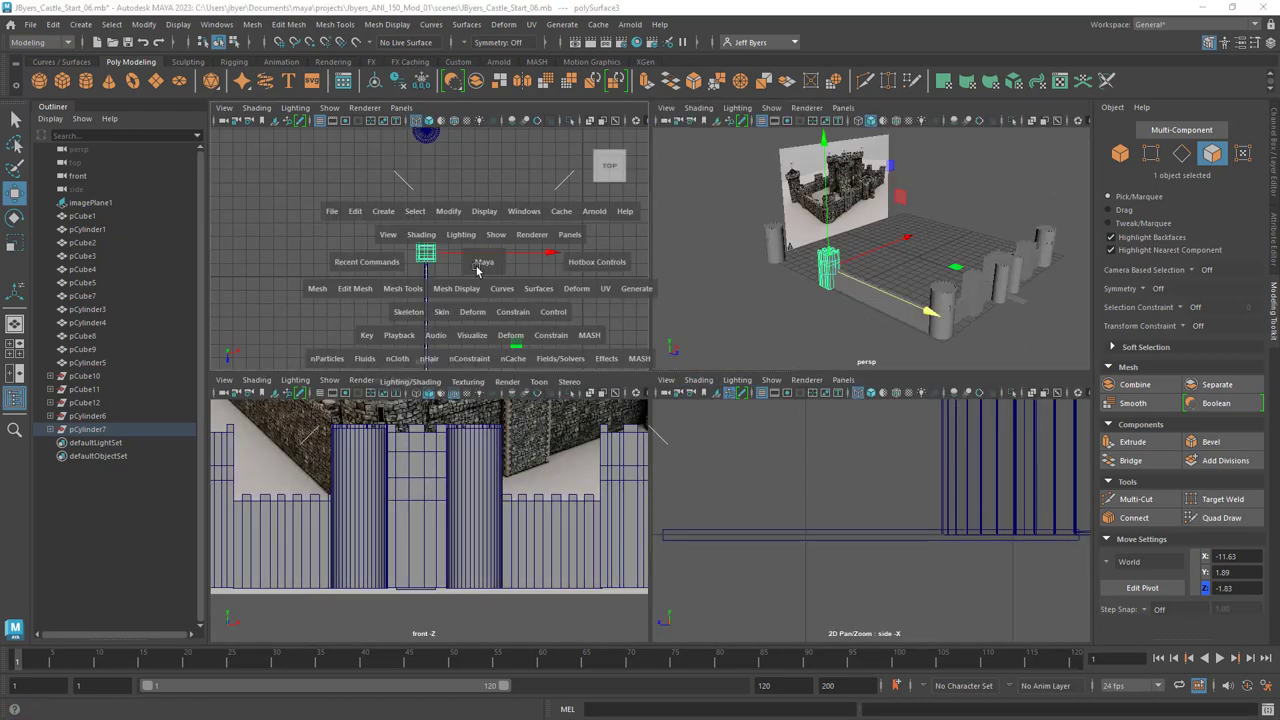
key("space")
key("space")
scroll(585, 484, "down", 5)
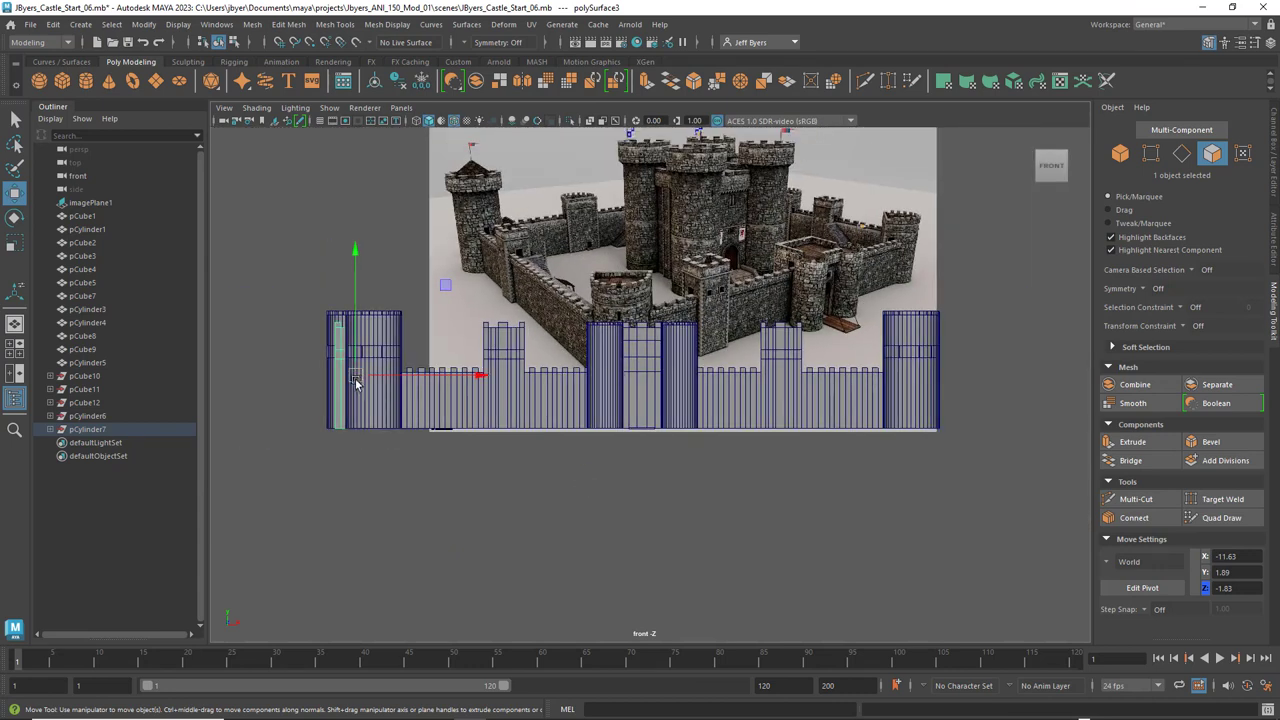
key("4")
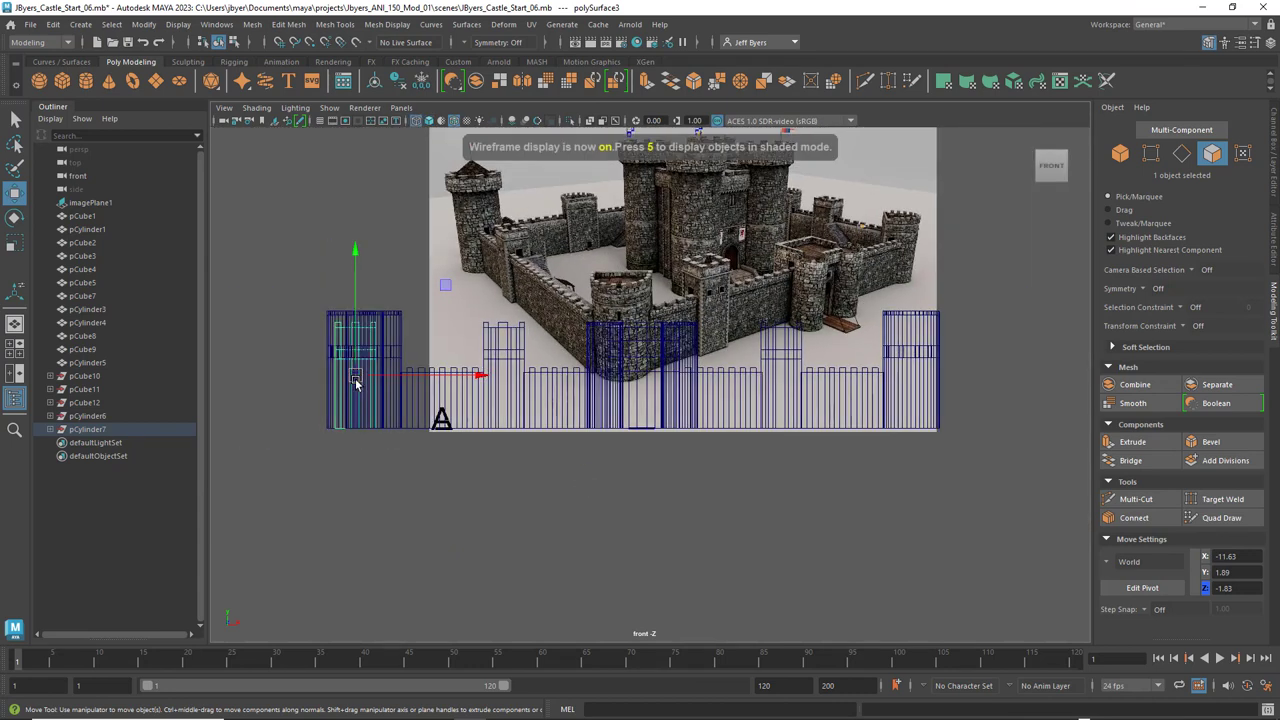
In the perspective view, duplicate the wall section beside the square tower and move the copy along Z to about -3.95, beyond the tower
key("space")
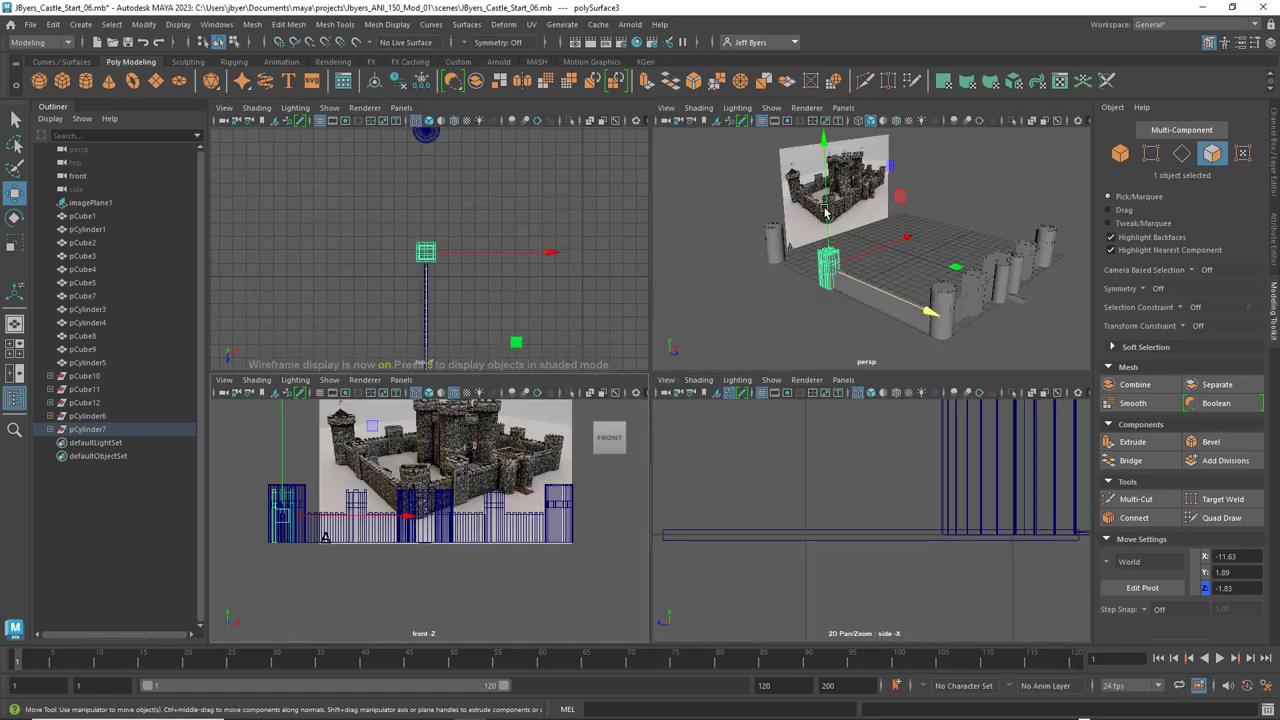
key("space")
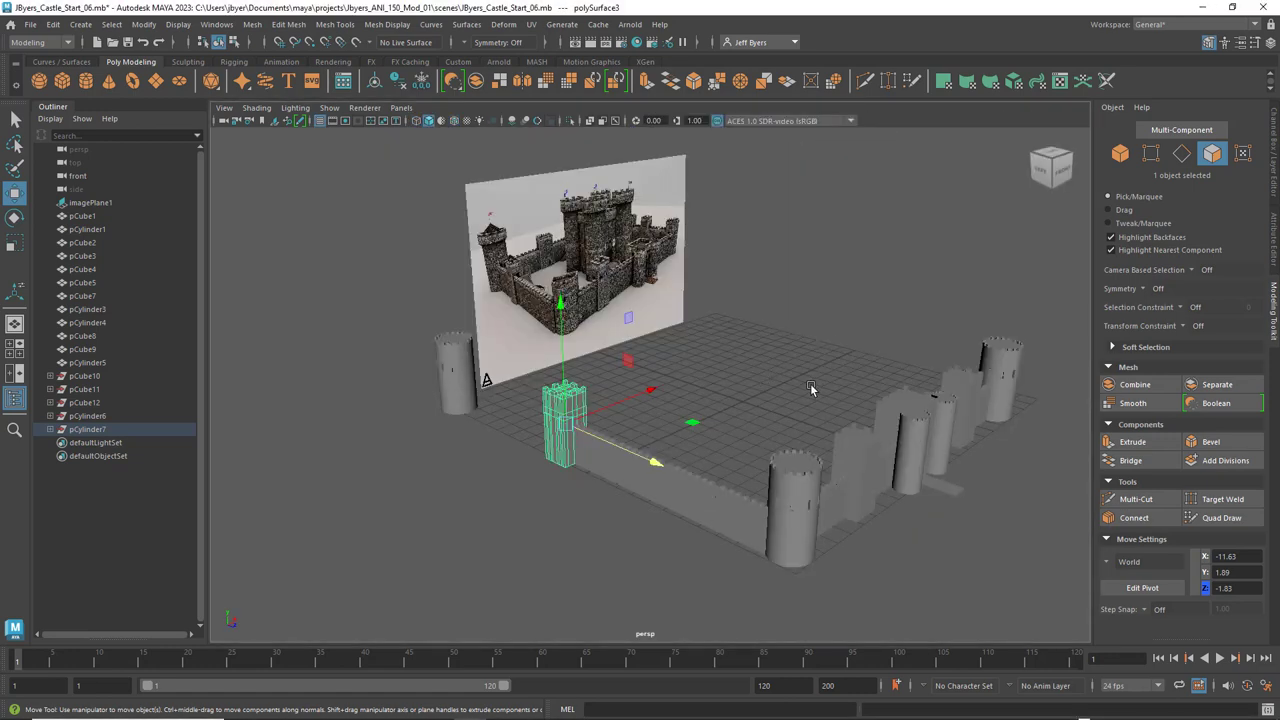
left_click_drag(810, 388, 763, 354, "alt")
middle_click_drag(763, 354, 771, 362, "alt")
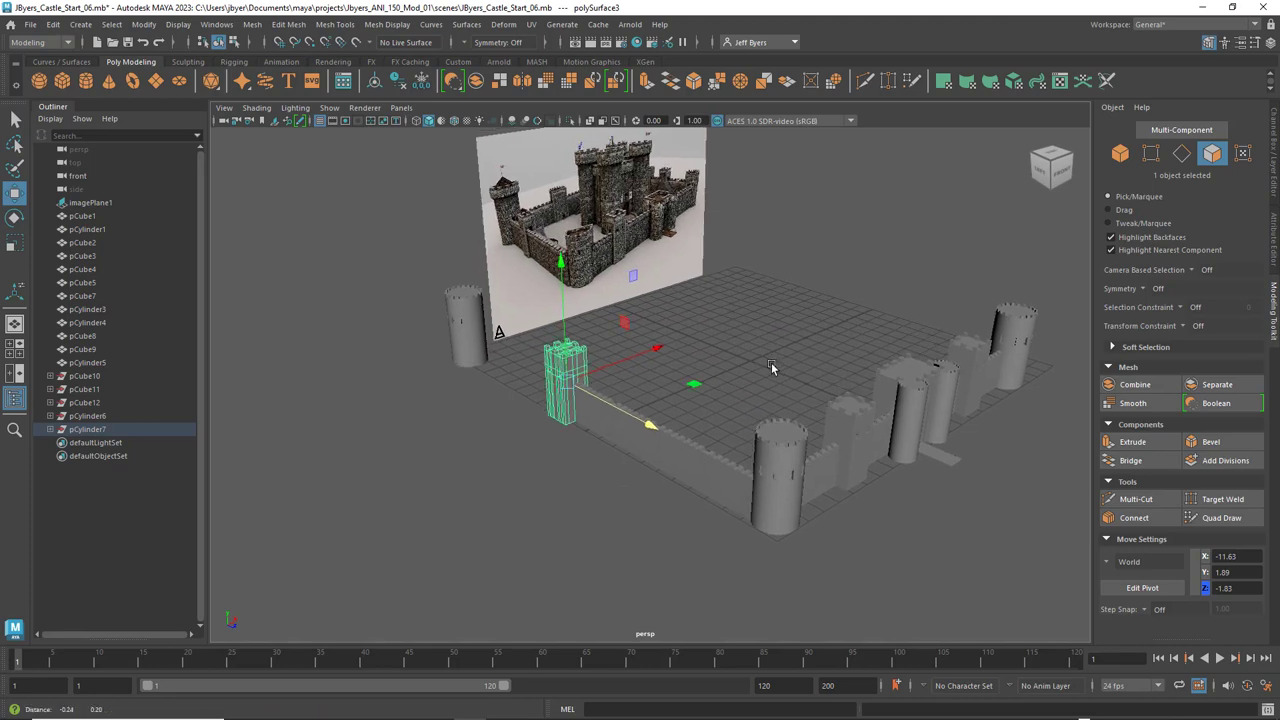
left_click_drag(771, 368, 767, 391, "alt")
left_click_drag(494, 399, 540, 337, "alt")
left_click(612, 452)
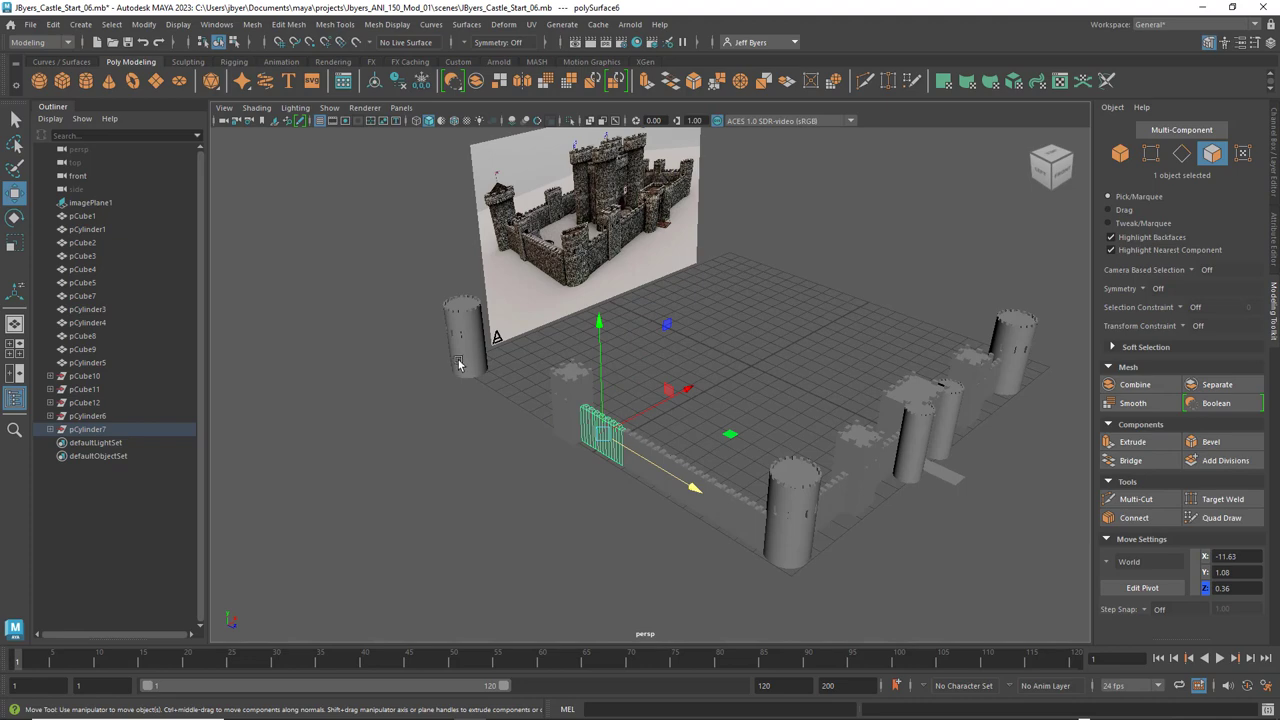
left_click_drag(742, 425, 748, 484, "alt")
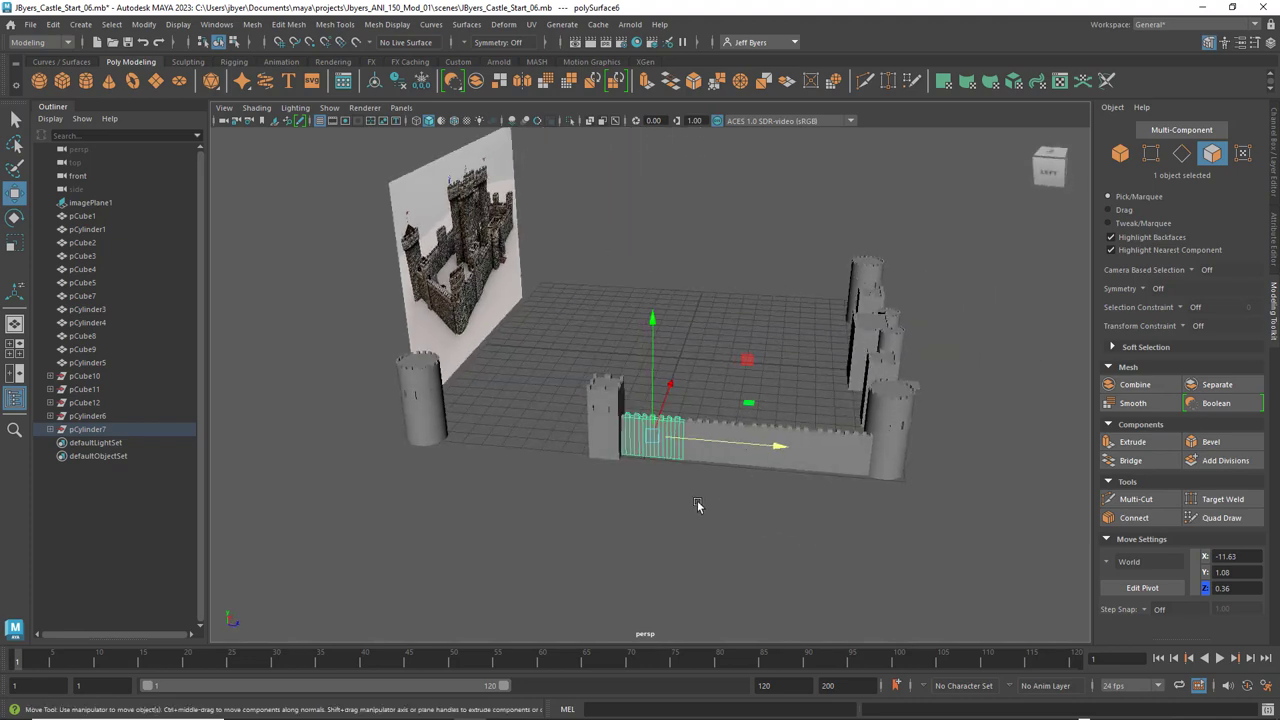
left_click_drag(778, 446, 689, 443)
In the top view, move the new wall section along Z to about -4.02, flush with the square tower's rear edge
key("space")
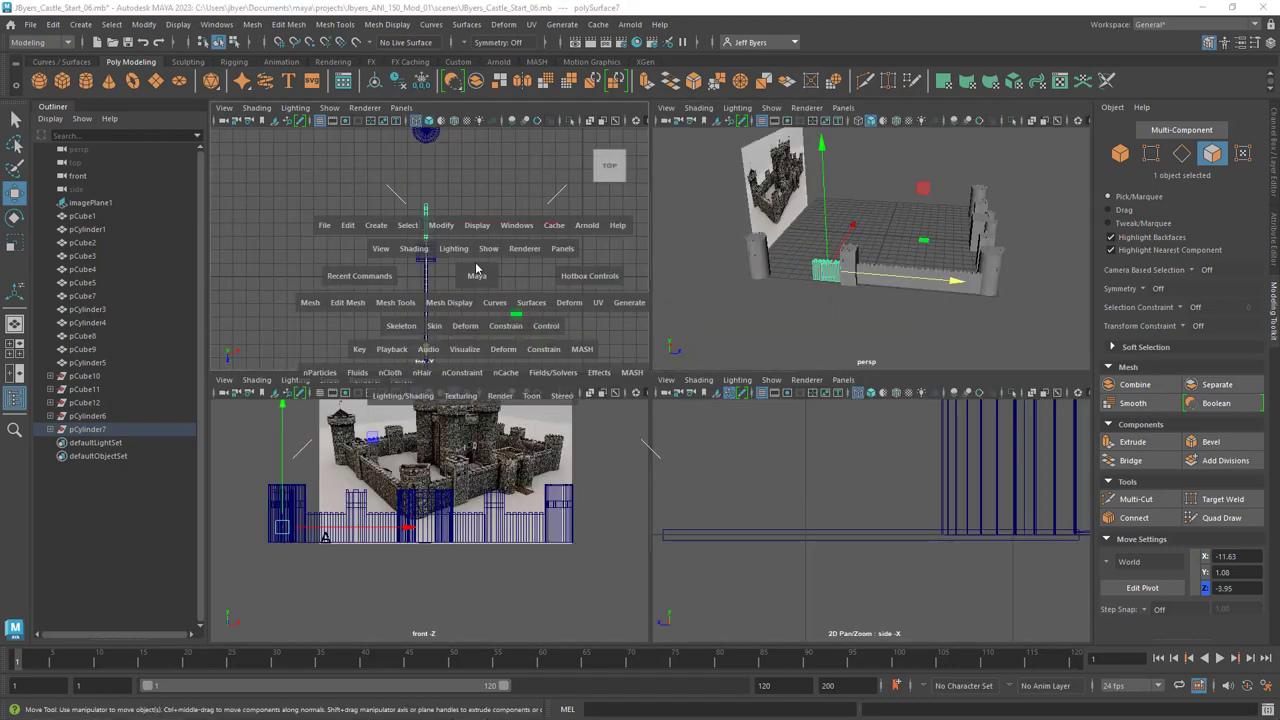
key("space")
scroll(531, 326, "up", 10)
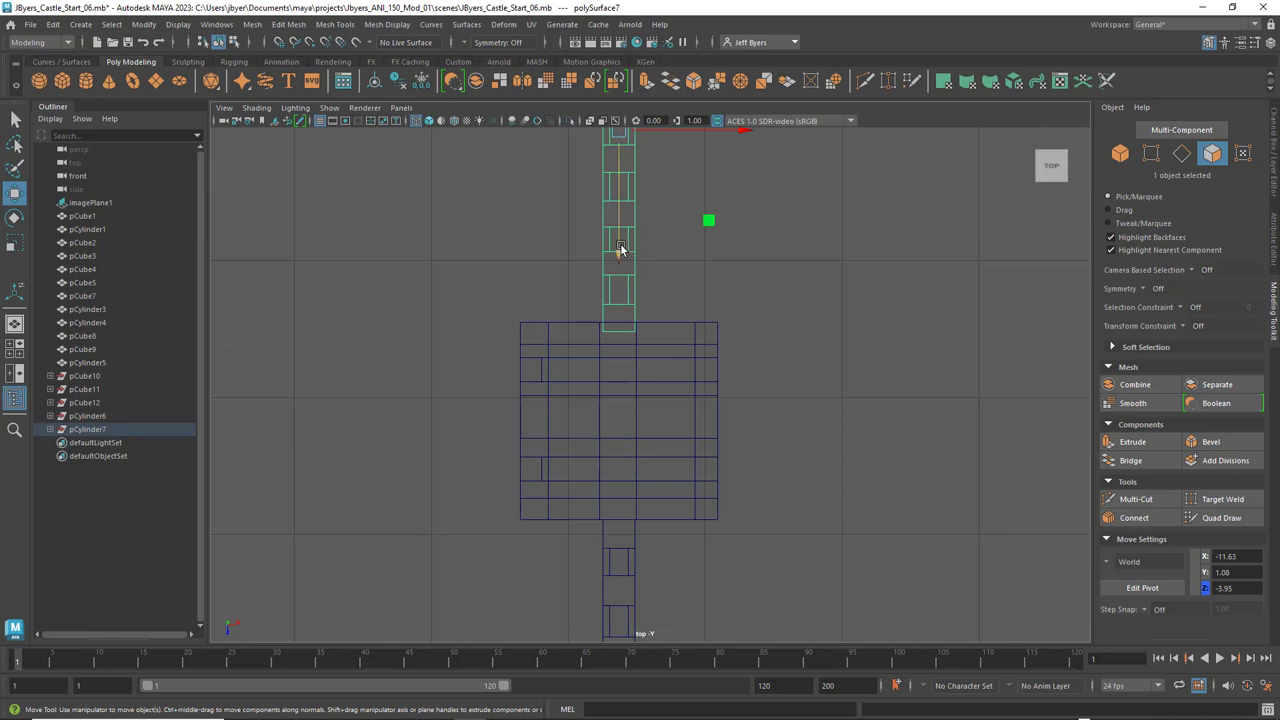
left_click_drag(620, 249, 619, 245)
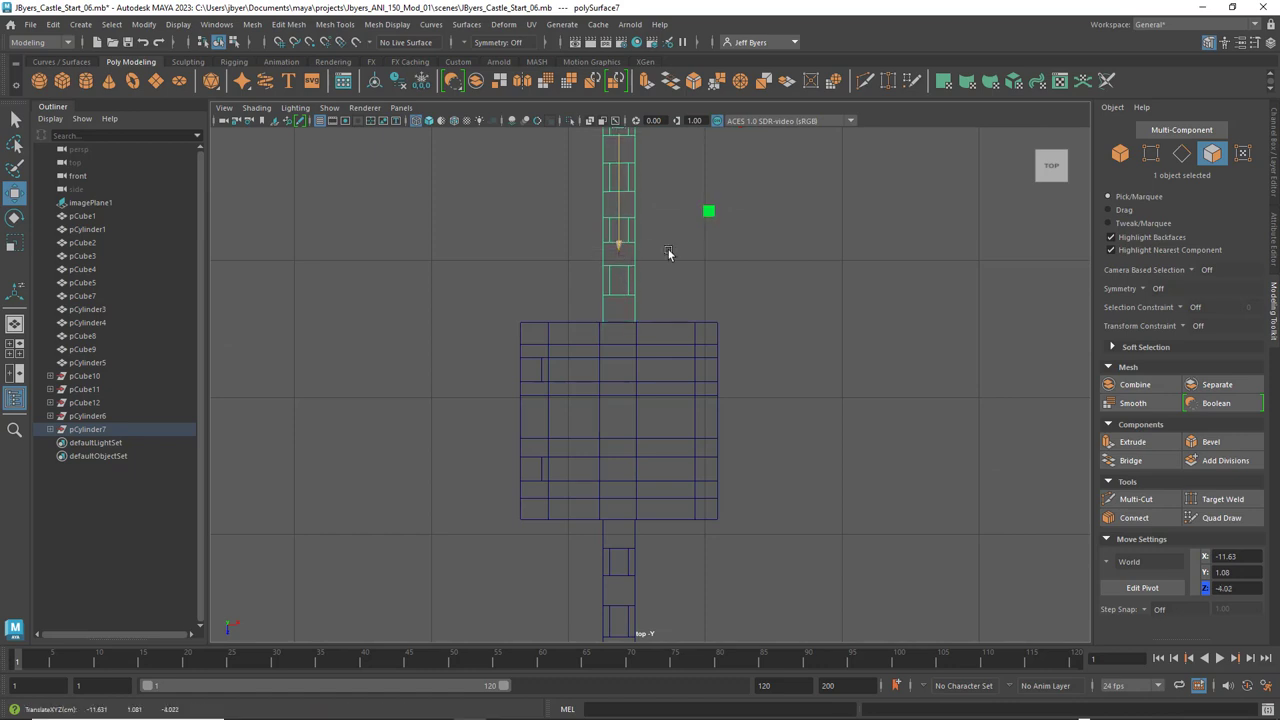
scroll(668, 249, "down", 6)
Select the rear round tower and move it along Z to about -6.47 so it meets the new wall section's end
scroll(700, 280, "up", 1)
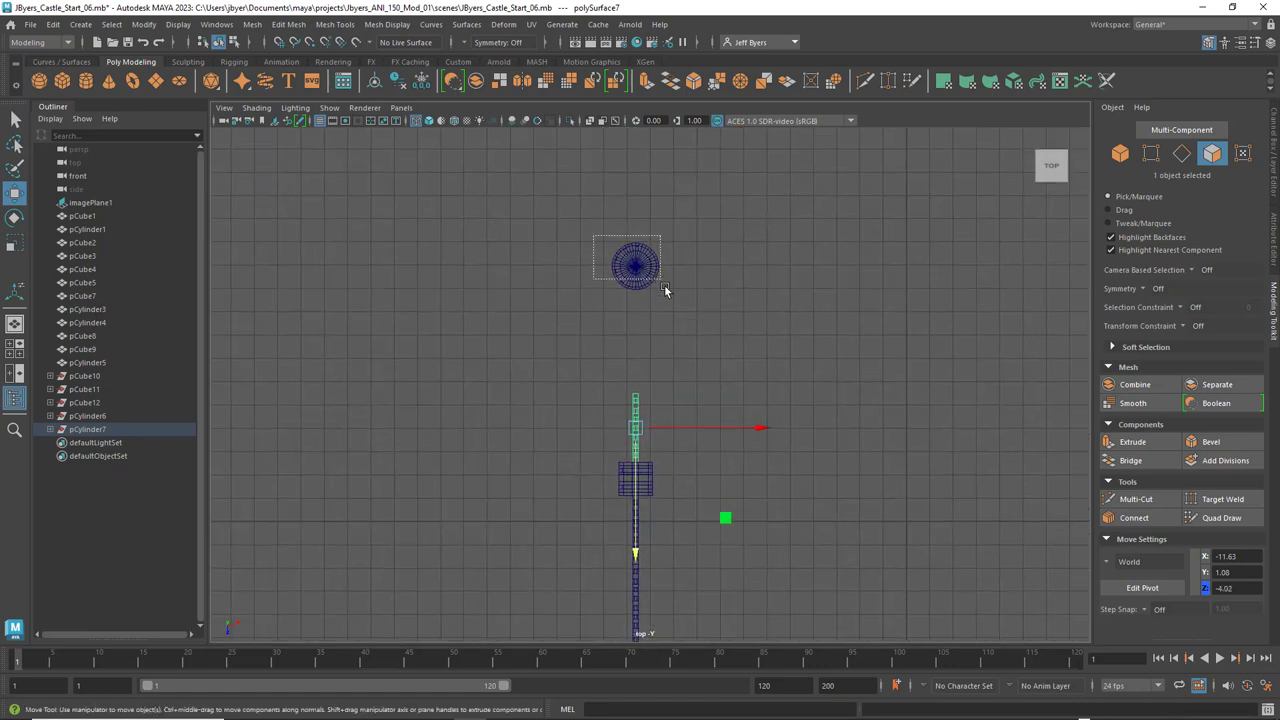
left_click_drag(664, 288, 665, 290)
left_click_drag(640, 381, 640, 486)
scroll(673, 453, "up", 1)
scroll(673, 453, "up", 4)
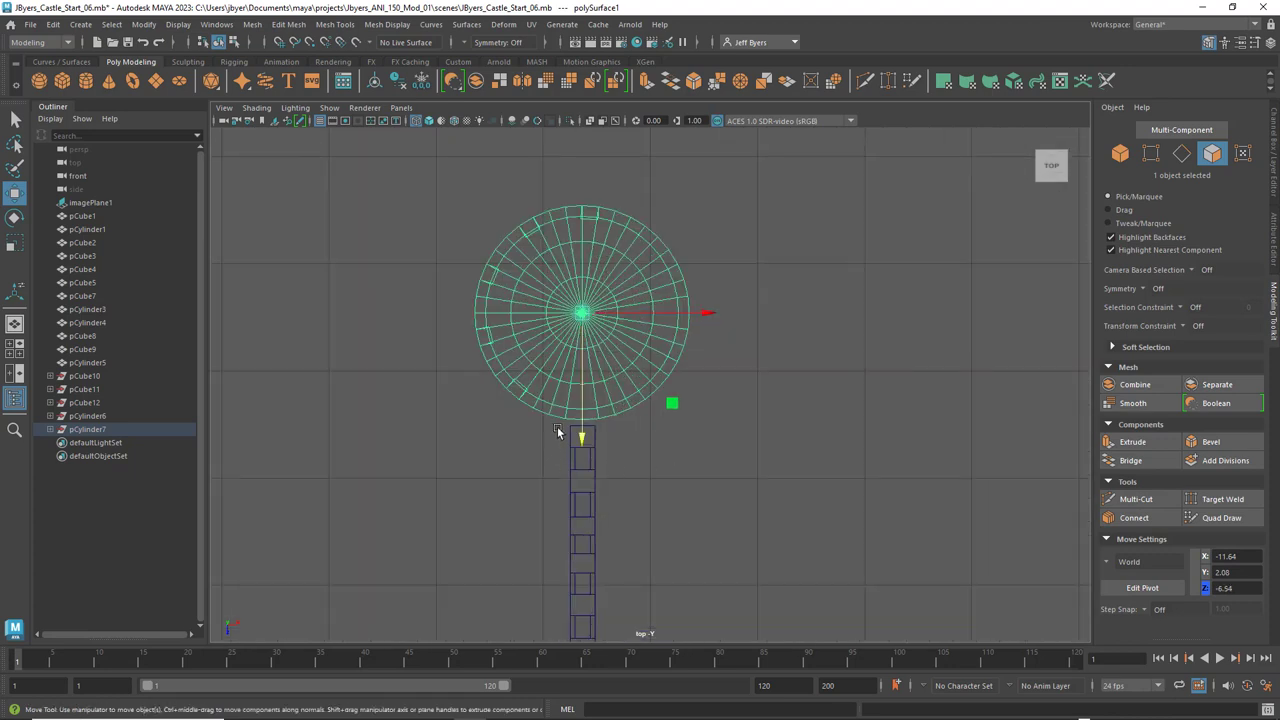
left_click_drag(580, 443, 574, 449)
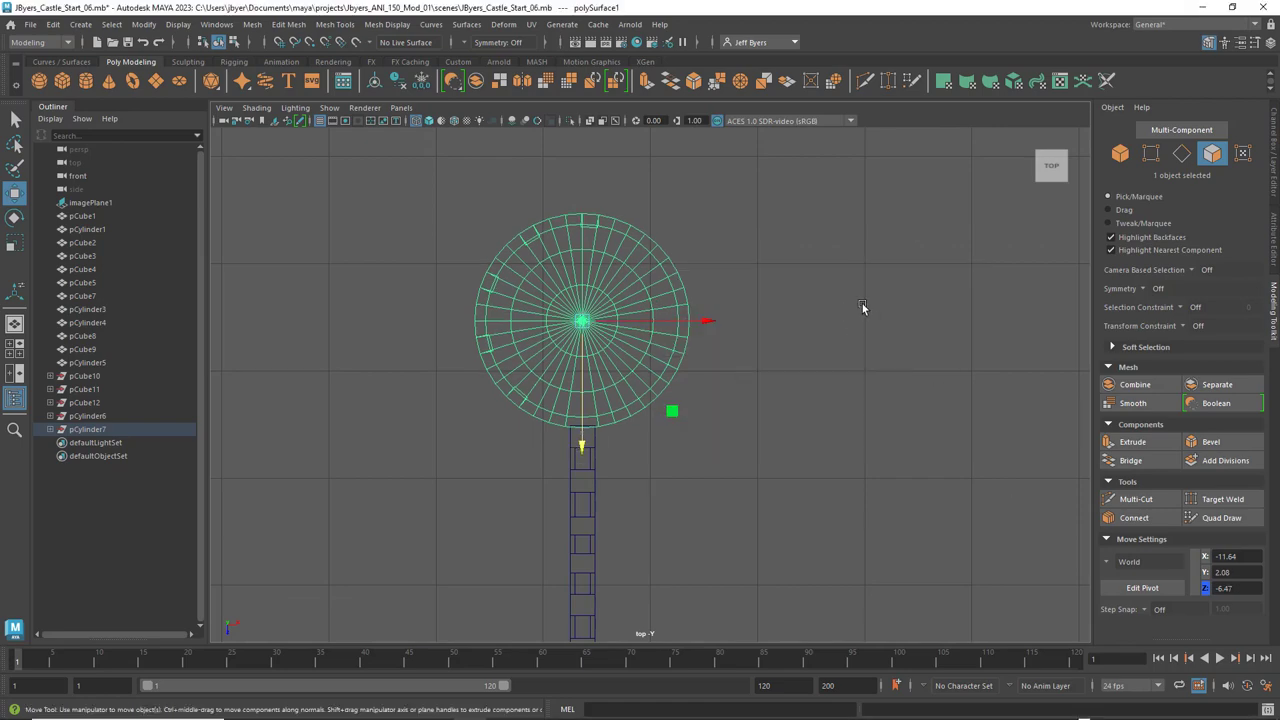
Examine the side wall, square tower and rear round tower in the perspective view against the reference image
key("space")
key("space")
left_click(779, 283)
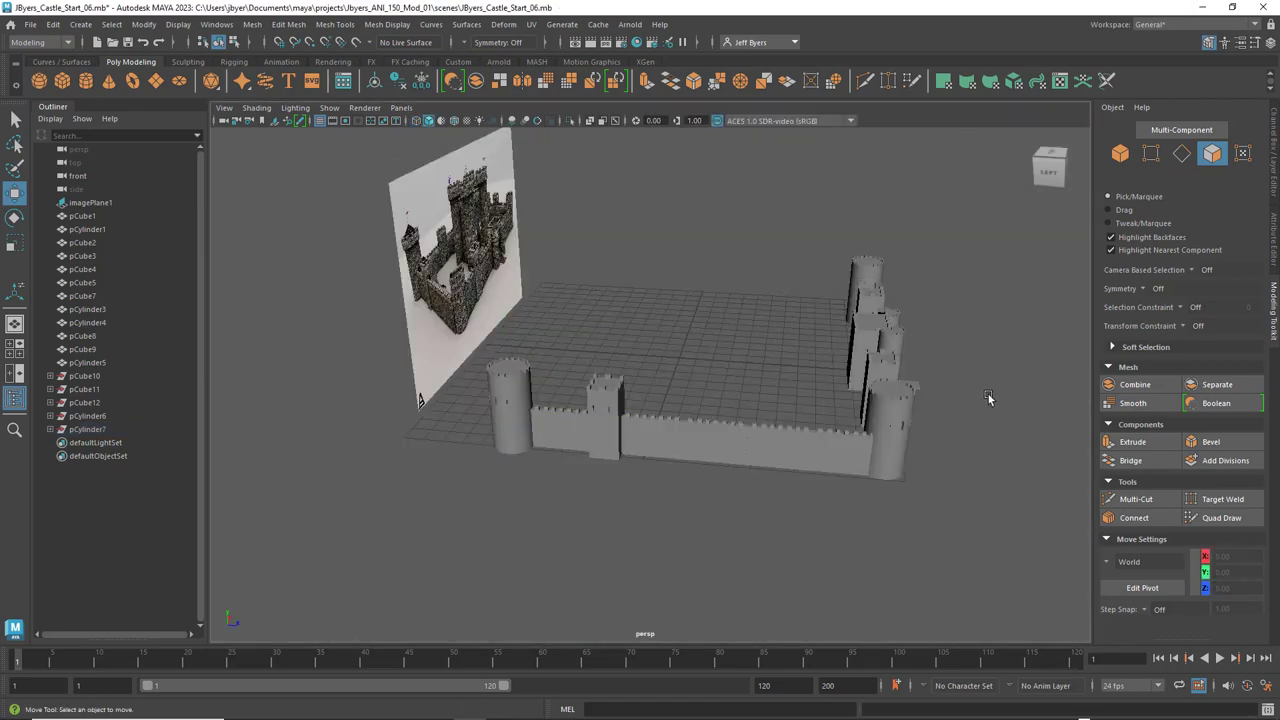
left_click_drag(988, 398, 902, 382, "alt")
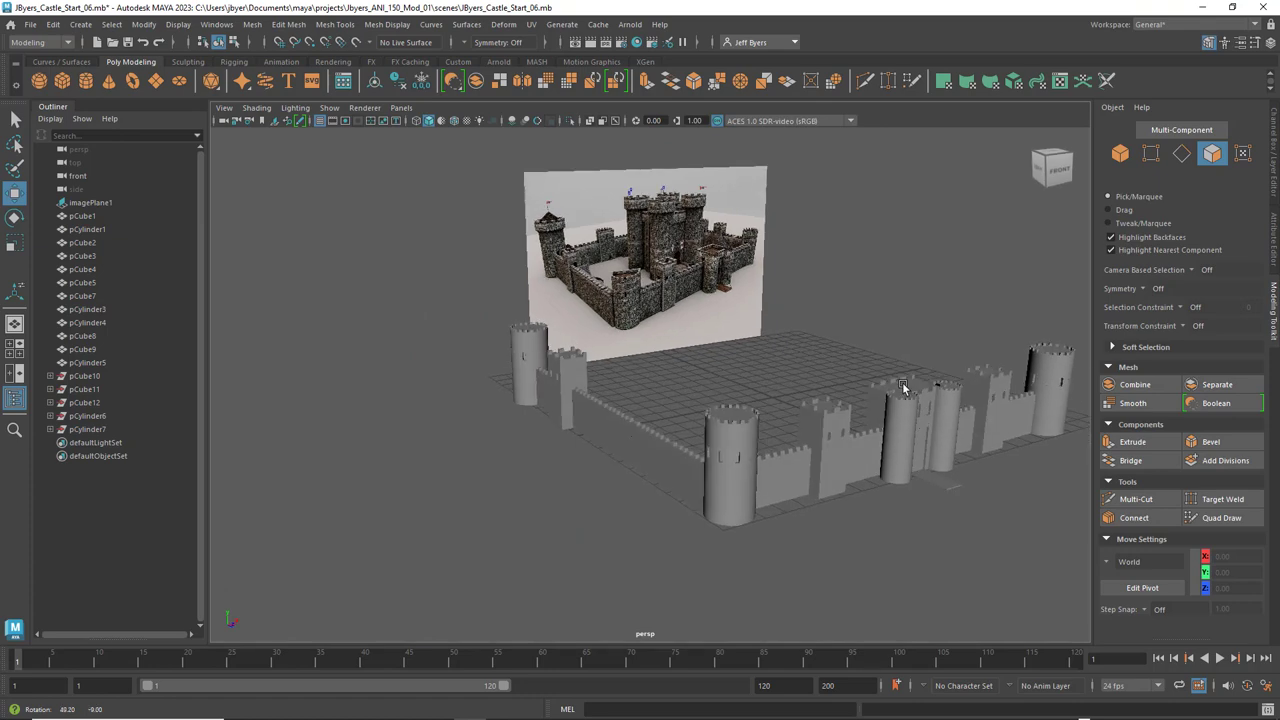
middle_click_drag(854, 339, 789, 334, "alt")
left_click_drag(789, 334, 799, 338, "alt")
middle_click_drag(799, 338, 760, 334, "alt")
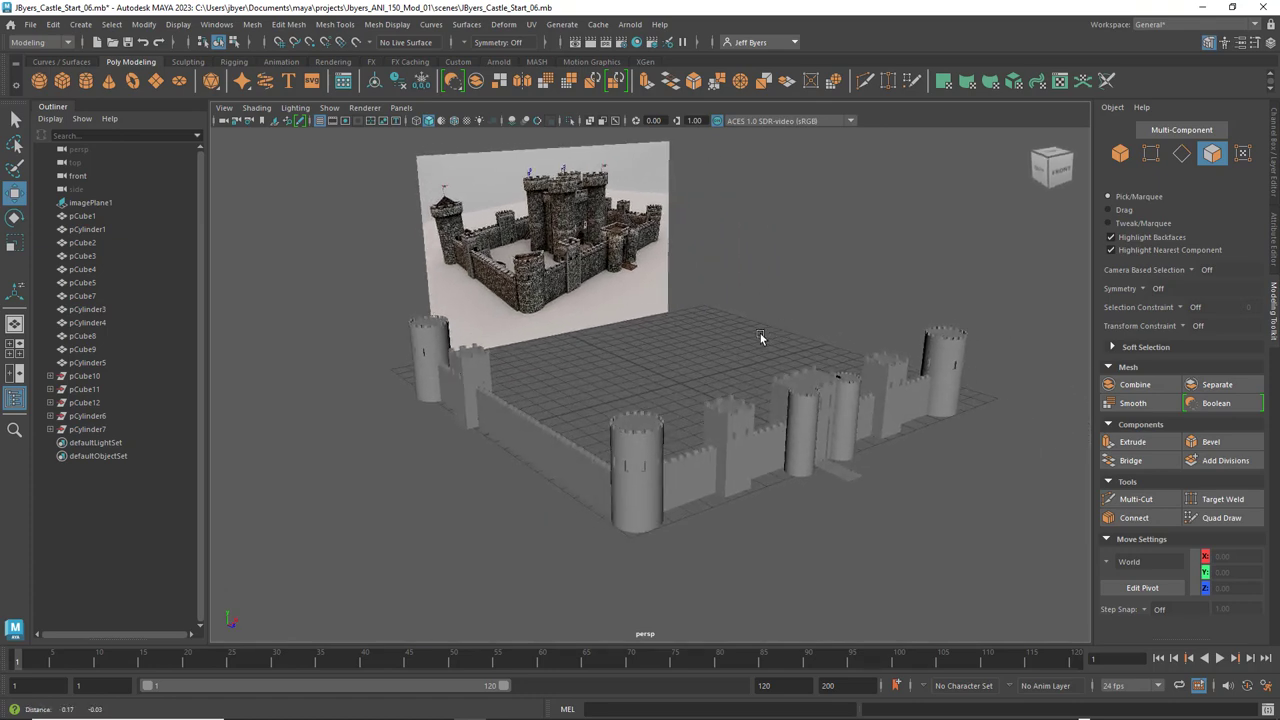
scroll(760, 338, "up", 4)
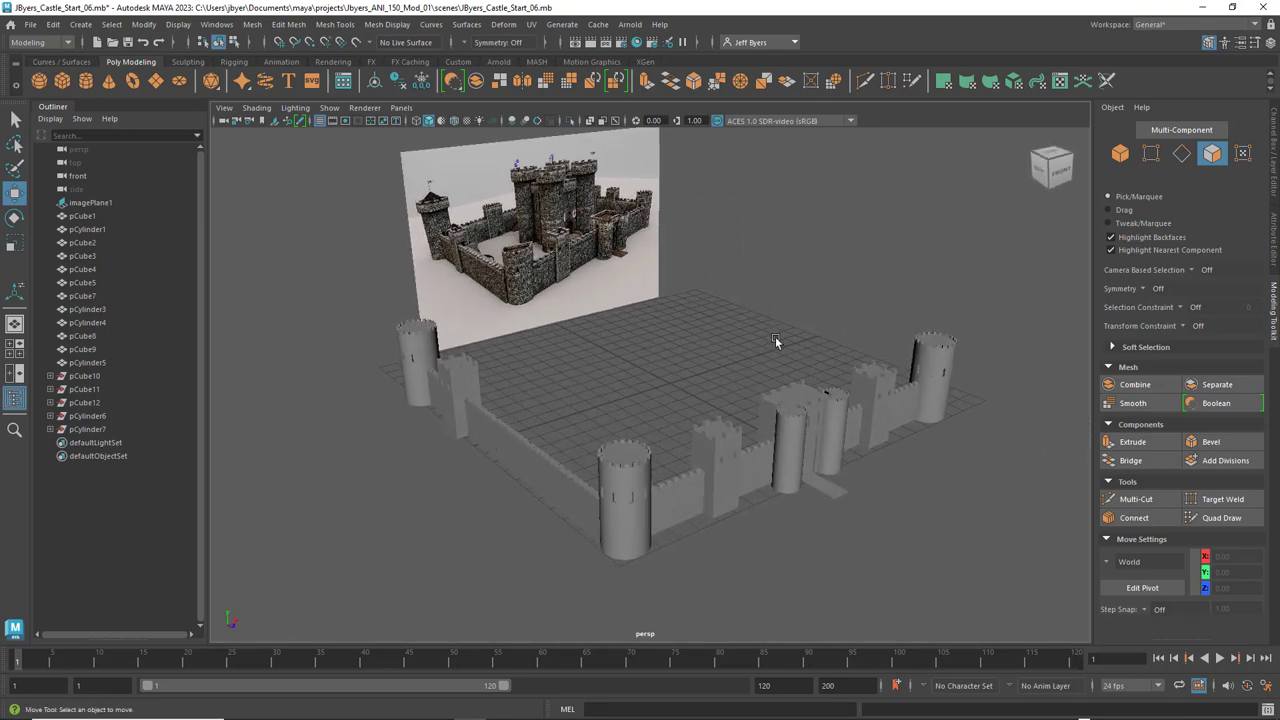
left_click_drag(711, 387, 555, 430, "alt")
scroll(680, 409, "down", 2)
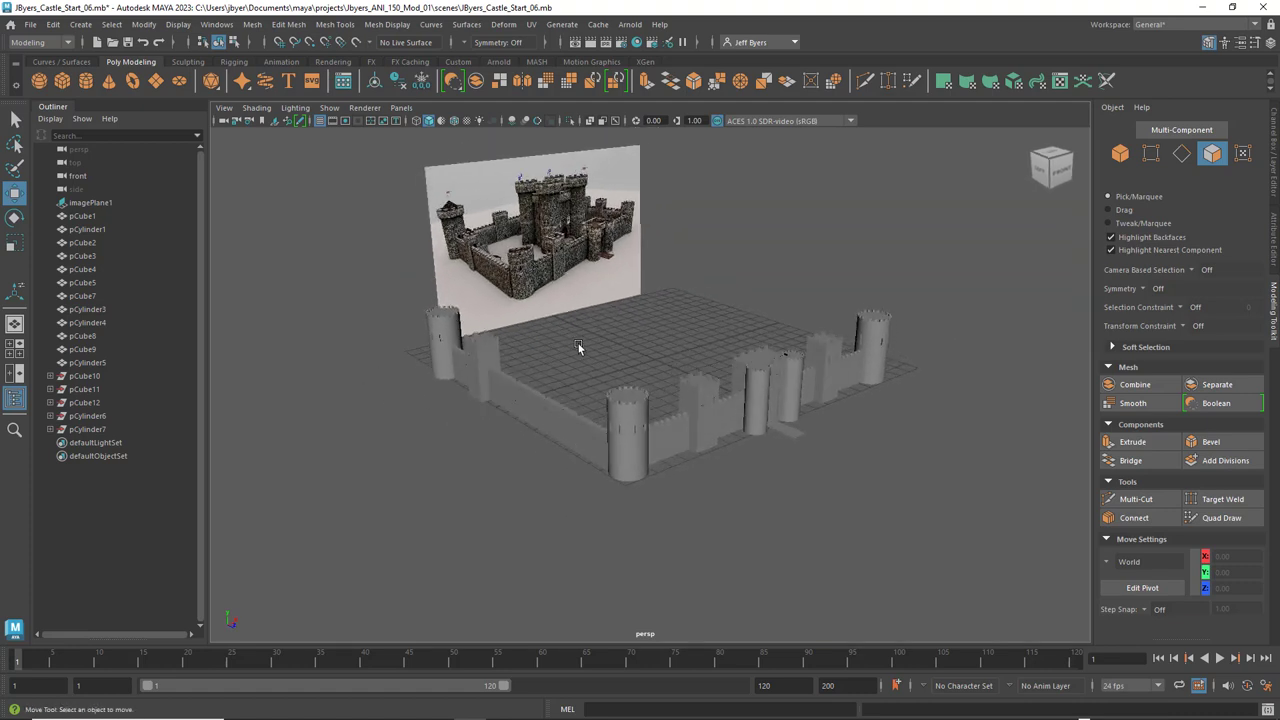
left_click_drag(578, 343, 486, 400, "alt")
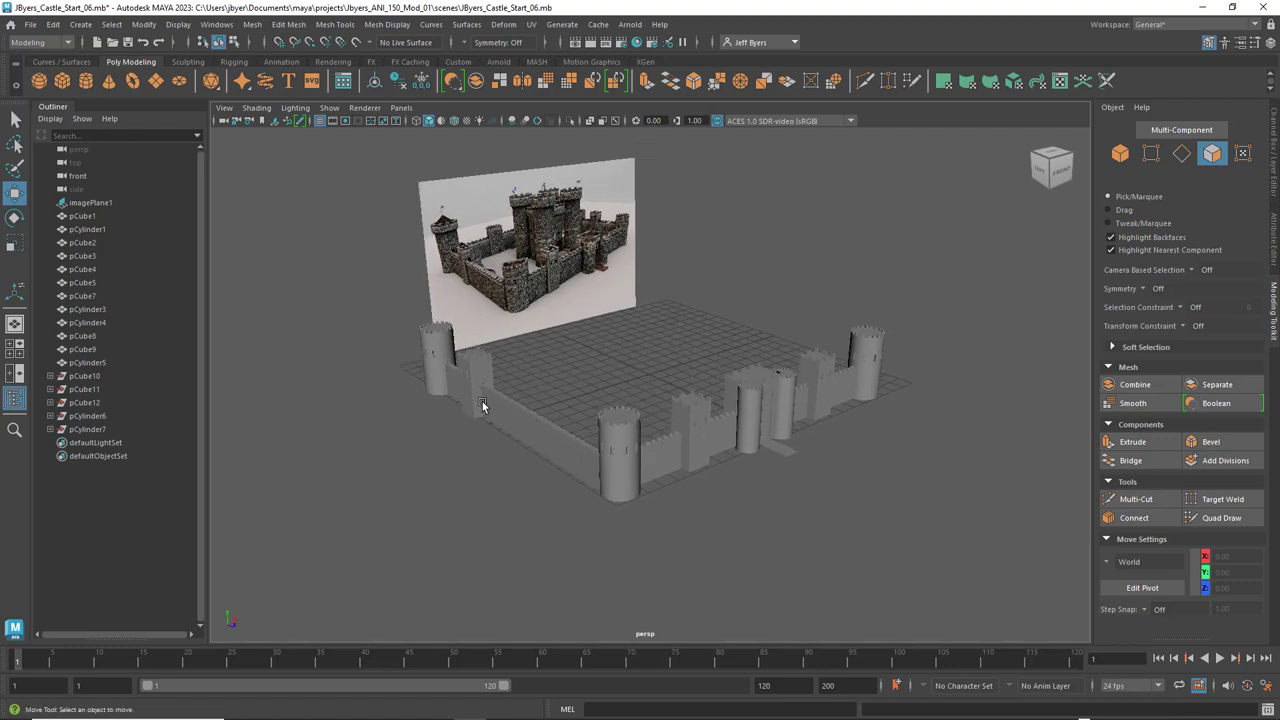
Select the square tower, rear wall section and rear round tower together and move them along Z to about 1.34
left_click(501, 420)
left_click(532, 460)
left_click_drag(393, 341, 578, 442)
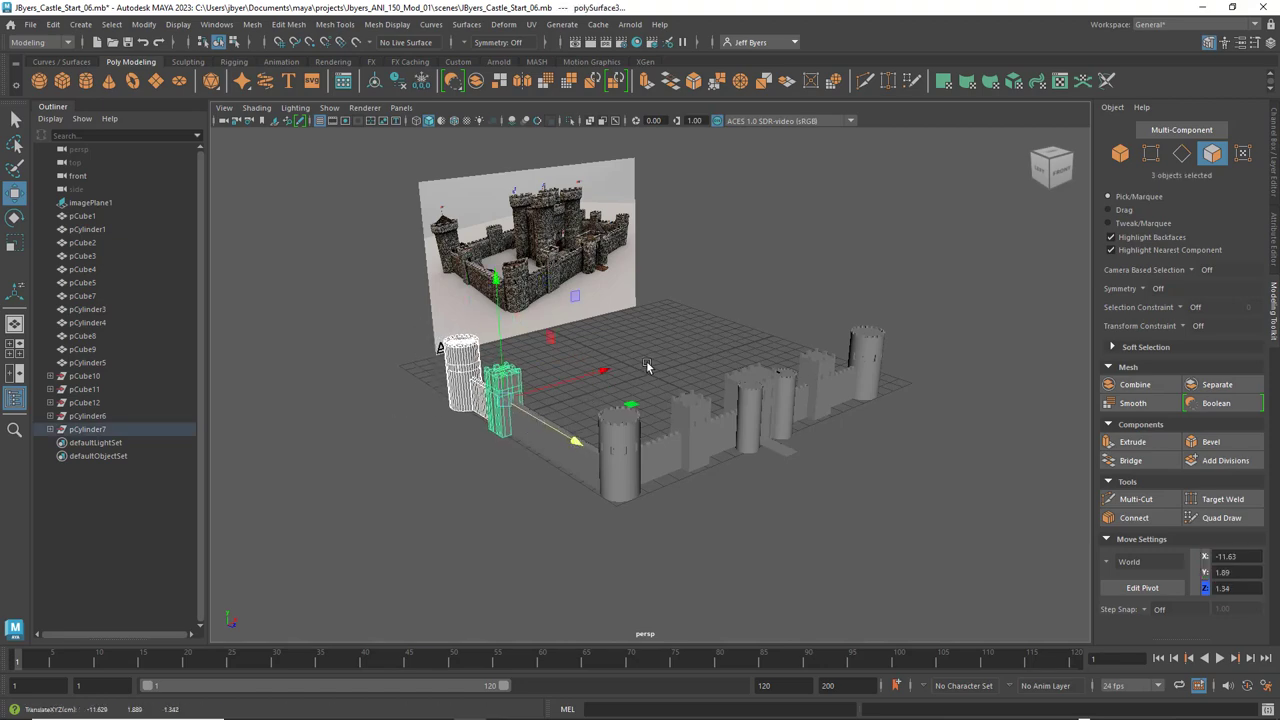
In the top view, move the selected towers and rear wall section along Z to about 1.11, putting the square tower flush with the front wall's end
key("space")
key("space")
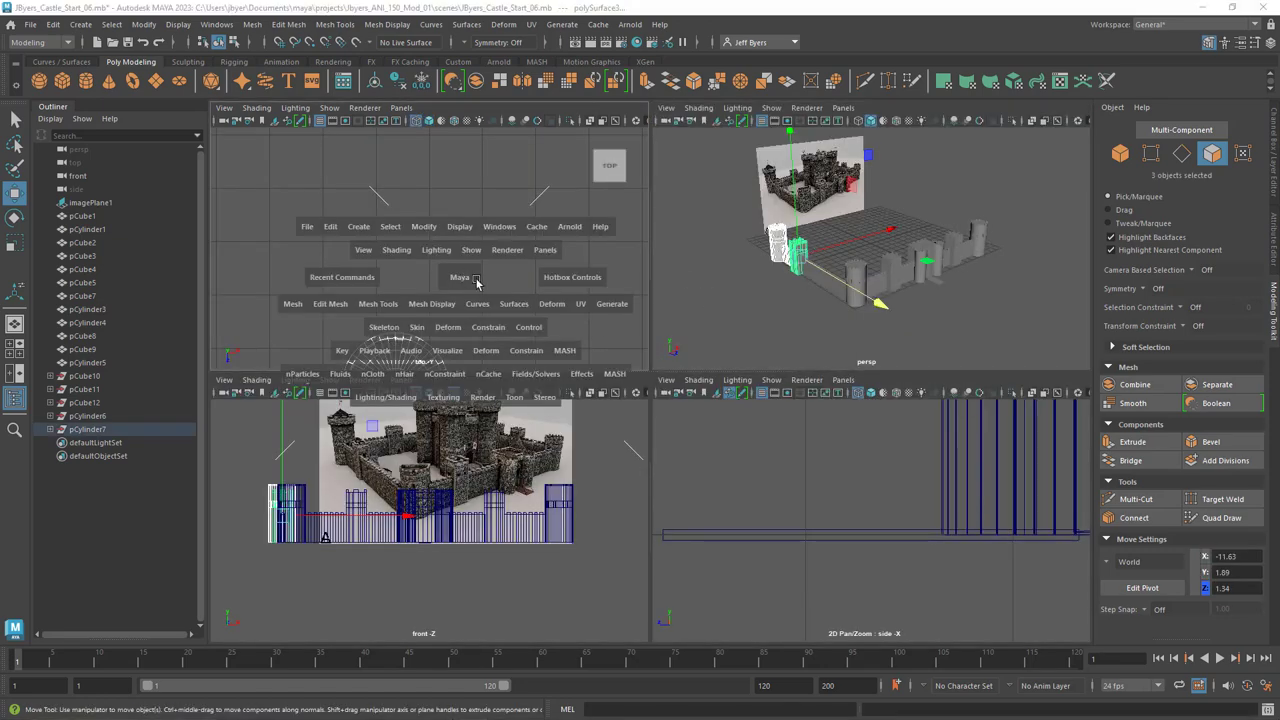
middle_click_drag(788, 414, 586, 261, "alt")
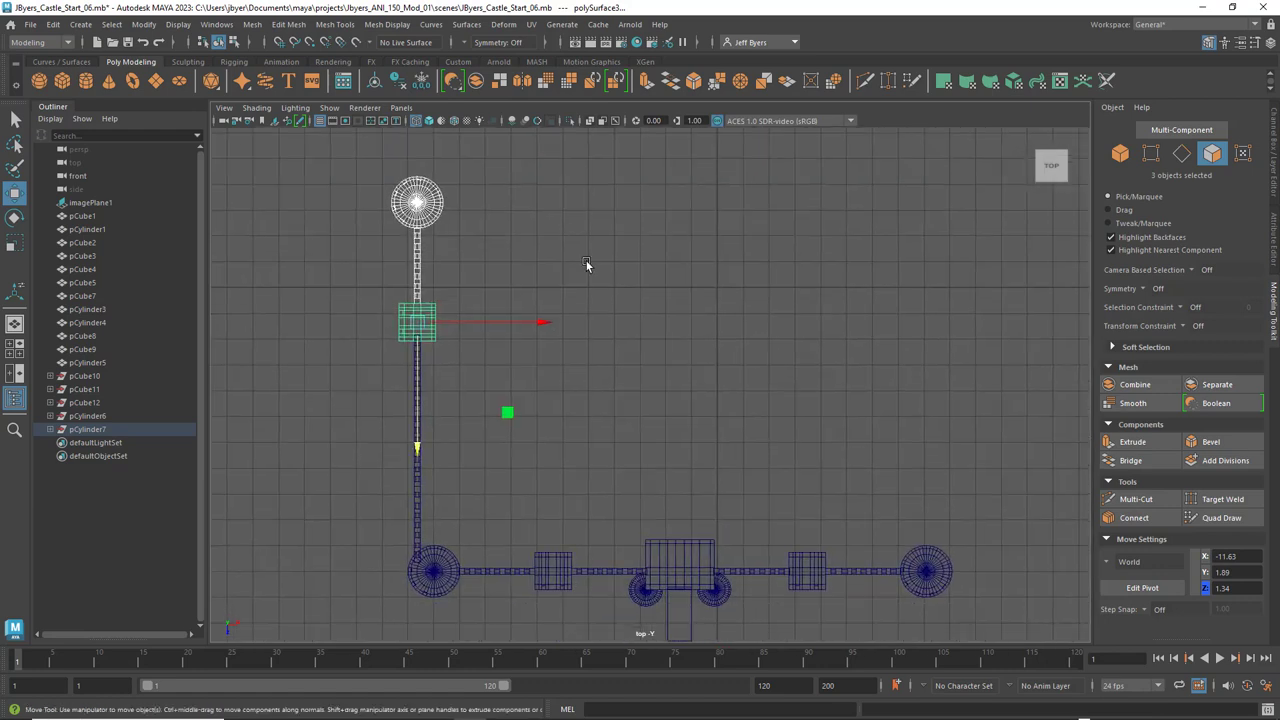
scroll(606, 297, "down", 2)
scroll(606, 297, "up", 4)
middle_click_drag(662, 354, 808, 354, "alt")
scroll(834, 377, "up", 3)
middle_click_drag(643, 305, 800, 415, "alt")
scroll(781, 392, "up", 4)
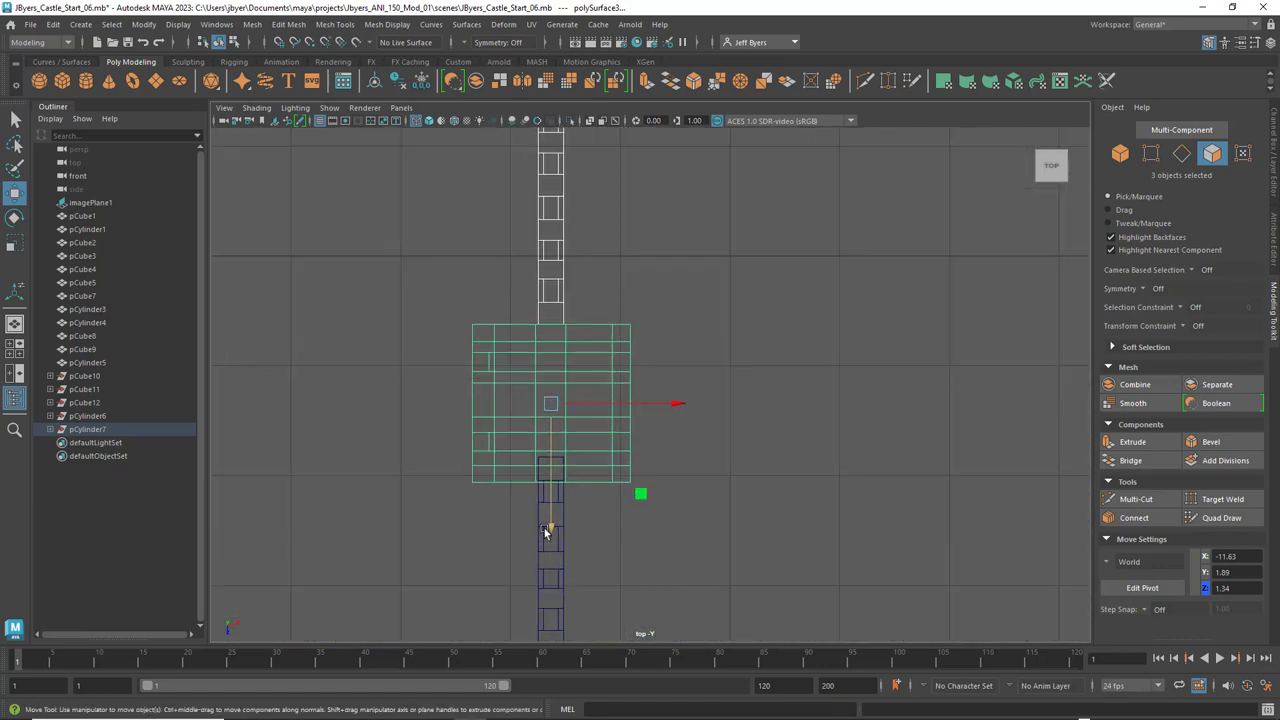
left_click_drag(550, 524, 557, 497)
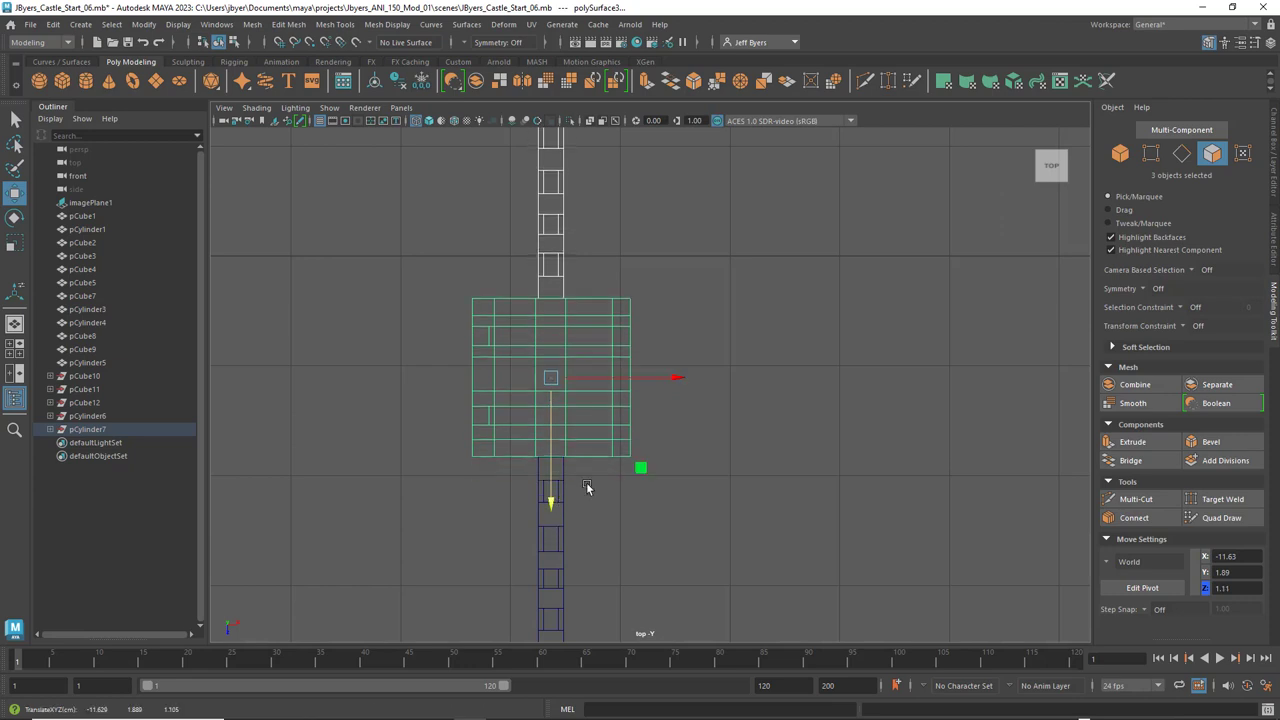
Compare the repositioned towers and wall with the reference image in the perspective view
scroll(714, 390, "down", 5)
scroll(714, 390, "down", 2)
key("space")
key("space")
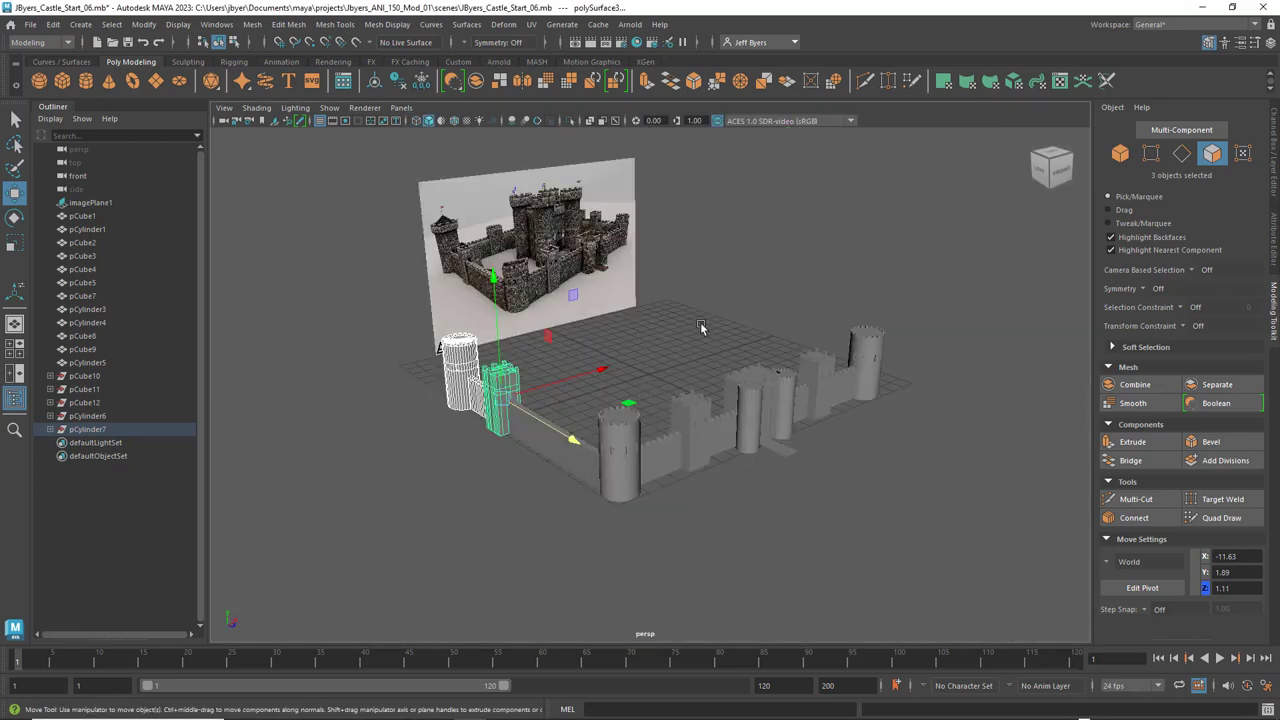
left_click(701, 326)
left_click_drag(668, 384, 634, 398, "alt")
middle_click_drag(577, 394, 492, 404, "alt")
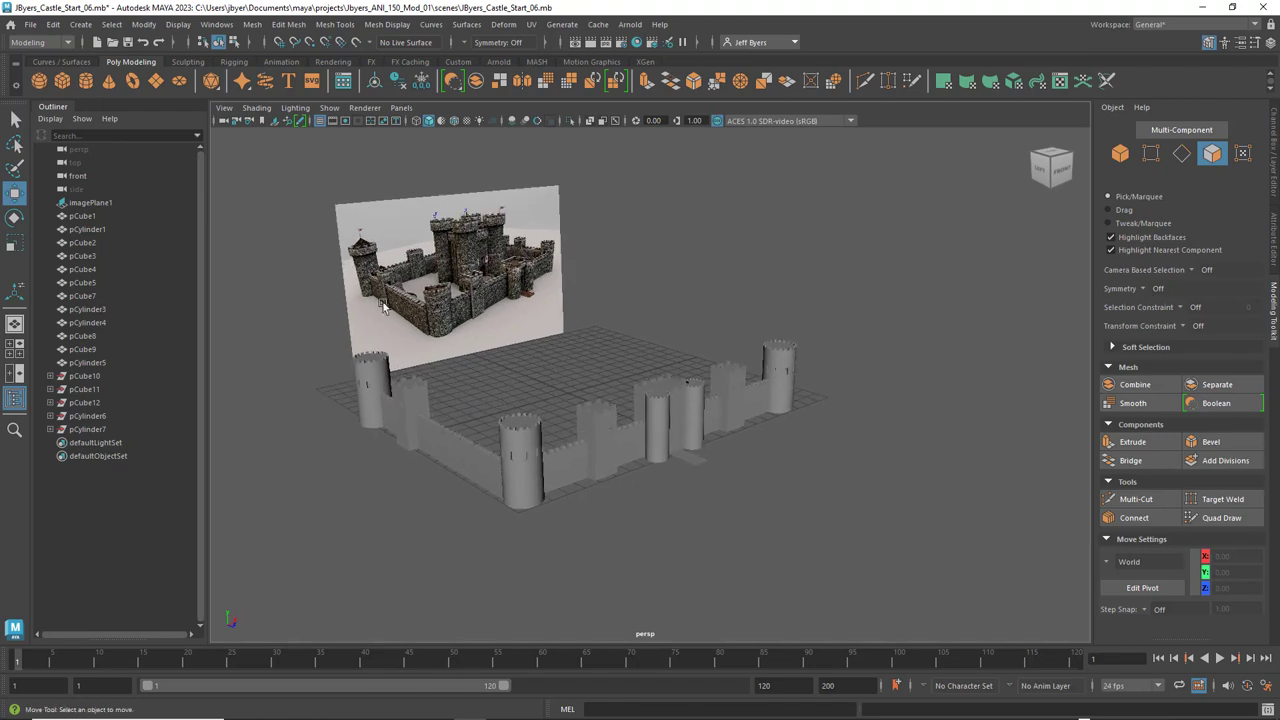
Examine the battlement spacing where the long side wall's sections join between the square and front round towers
left_click_drag(593, 342, 680, 354, "alt")
scroll(657, 389, "up", 5)
scroll(712, 342, "up", 6)
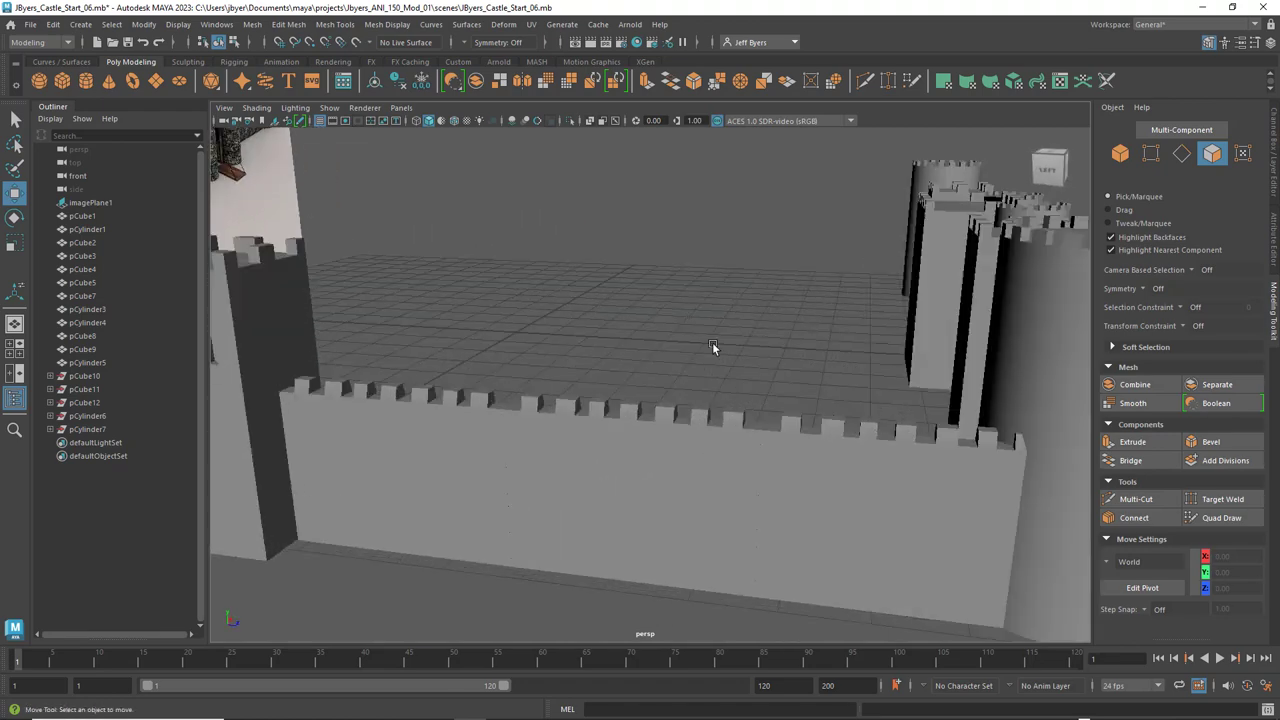
left_click(531, 484)
left_click(406, 430)
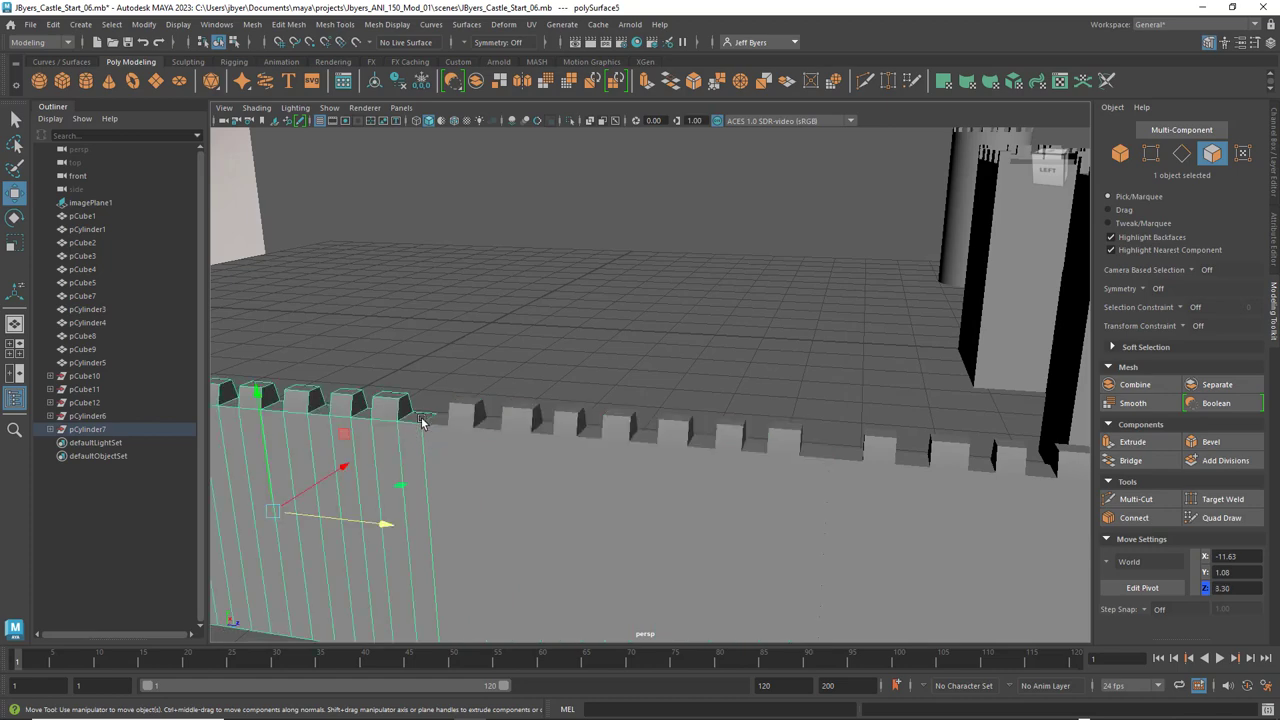
left_click(587, 387)
scroll(589, 395, "down", 8)
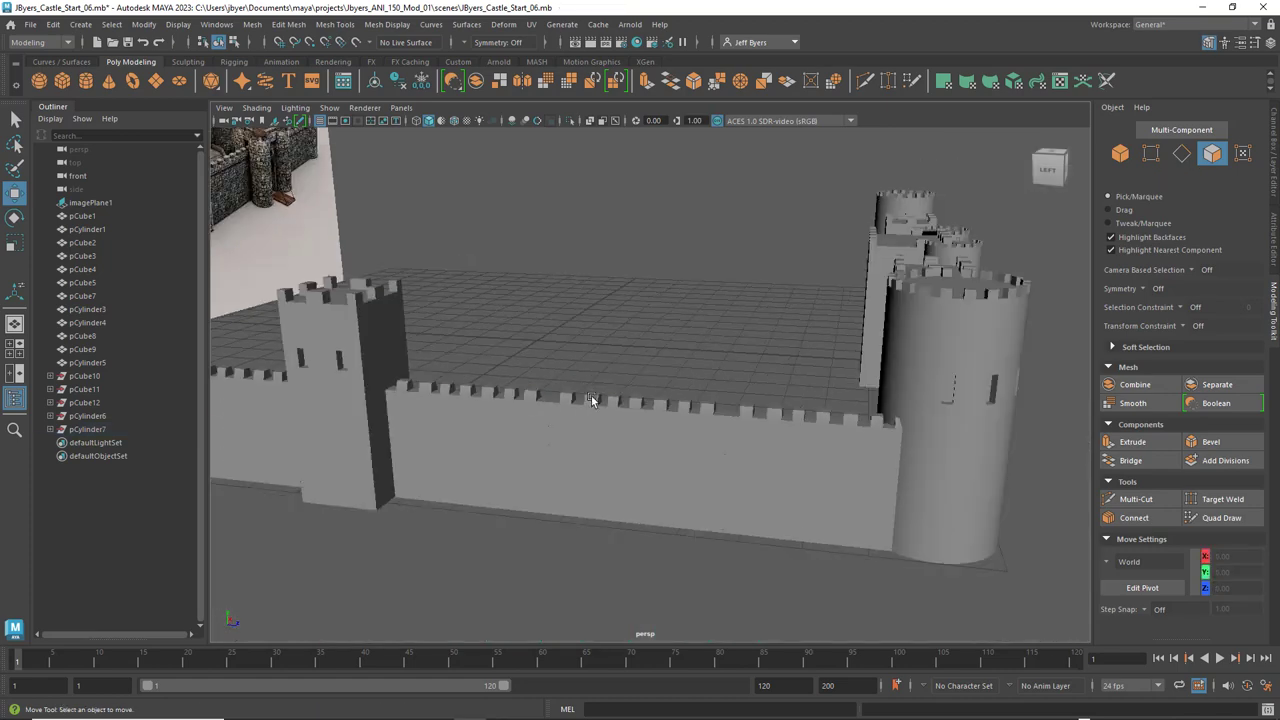
left_click_drag(593, 446, 604, 453, "alt")
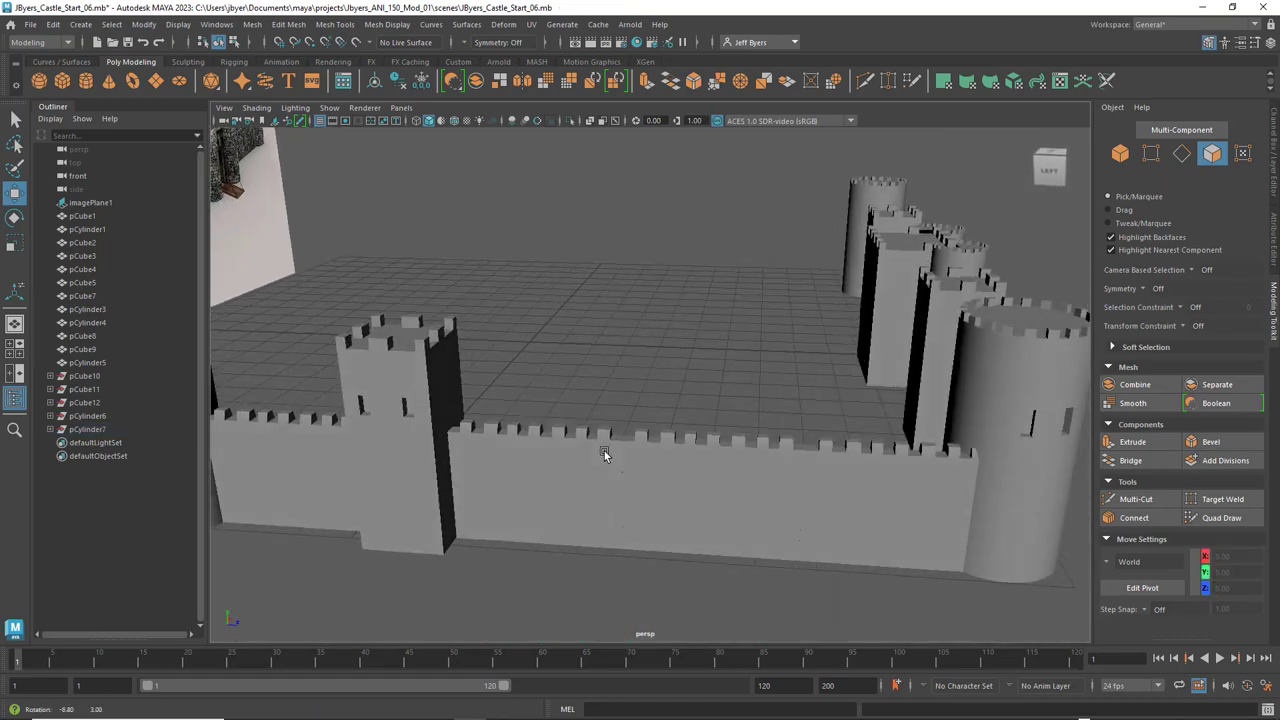
Move the wall section beside the square tower along Z into the middle section to even out the battlement gap between them
left_click(632, 443)
left_click(597, 452)
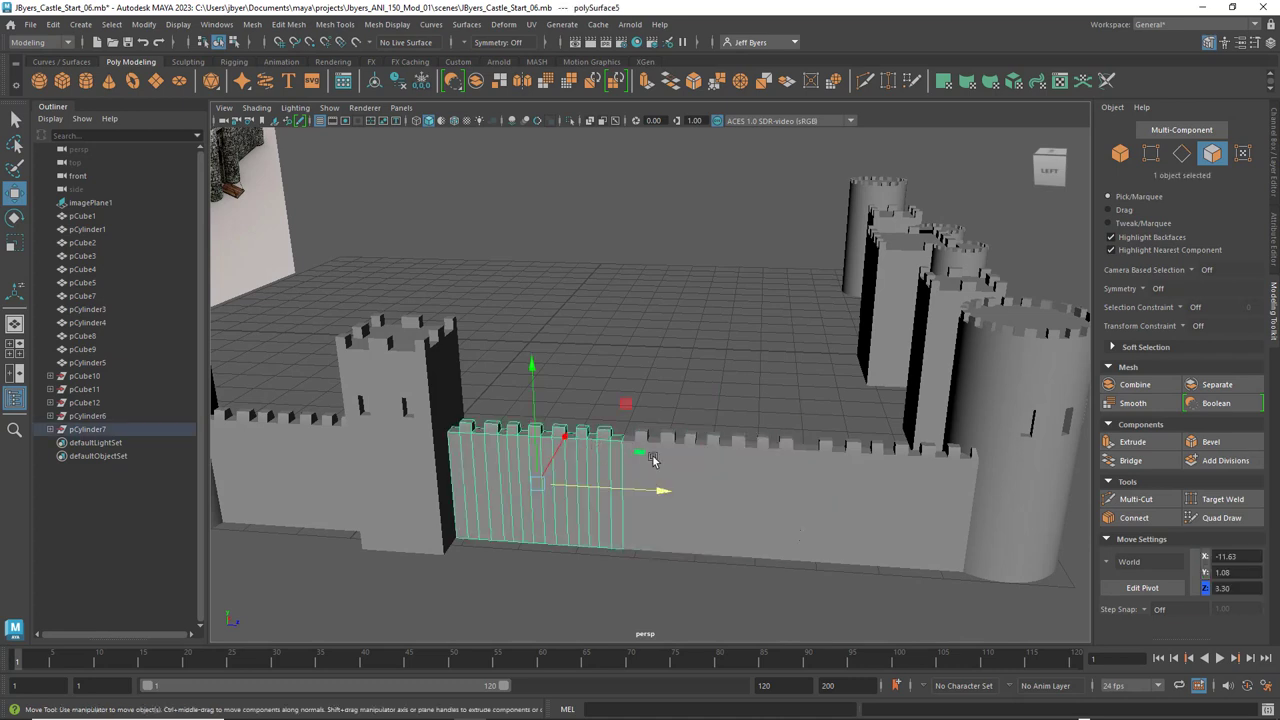
left_click_drag(660, 494, 672, 494)
left_click(675, 358)
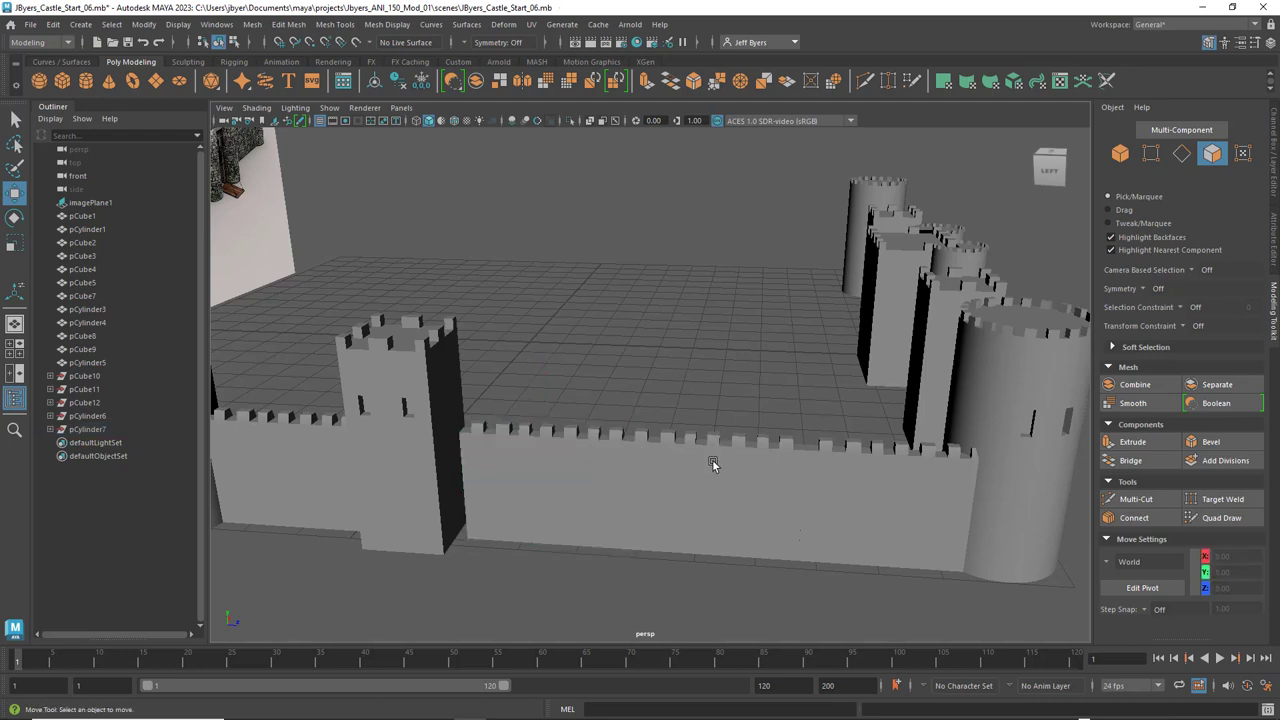
Select the two wall sections nearest the square tower and move them along Z to about 3.71, closing the wide battlement gap before the third section
left_click_drag(529, 372, 716, 536)
left_click_drag(674, 492, 688, 492)
left_click(708, 375)
Move the wall section beside the square tower back along Z to about 3.52 so its end butts against the middle section
left_click_drag(708, 375, 634, 386, "alt")
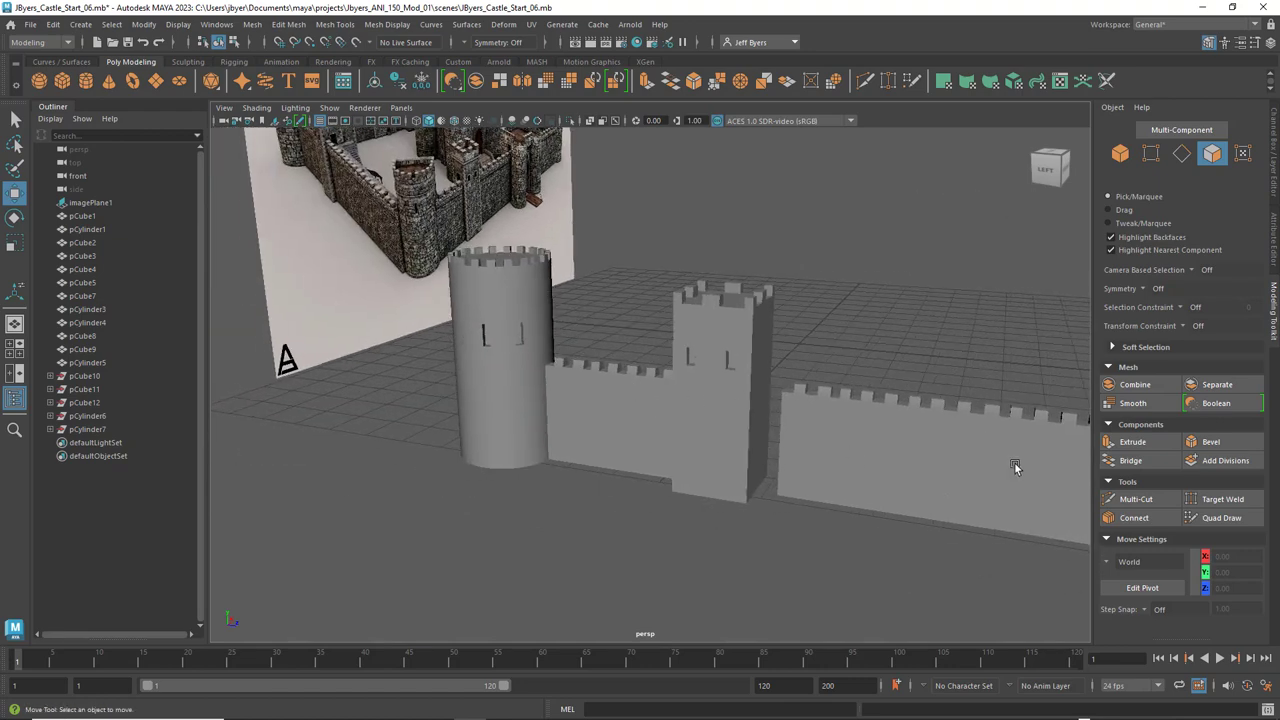
left_click_drag(1015, 467, 856, 442, "alt")
scroll(892, 504, "down", 5)
left_click_drag(892, 504, 850, 532, "alt")
left_click_drag(657, 470, 719, 464, "alt")
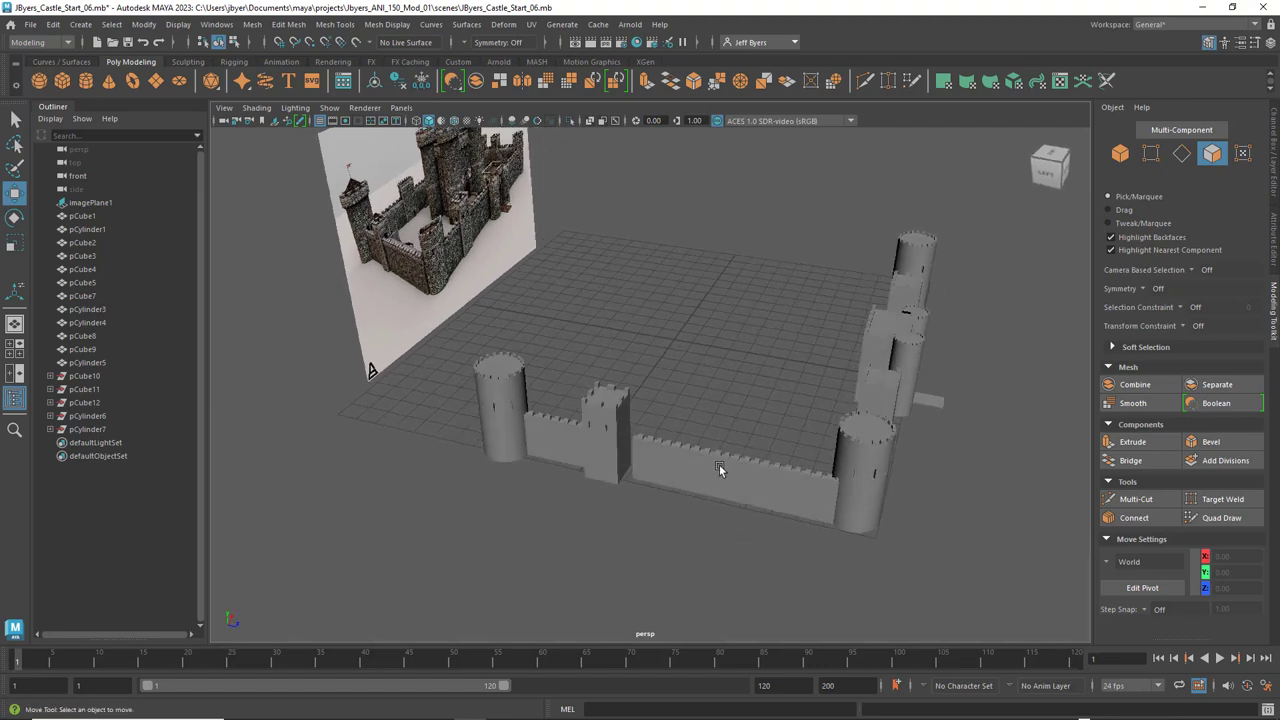
scroll(719, 464, "up", 4)
left_click(731, 427)
scroll(716, 434, "up", 3)
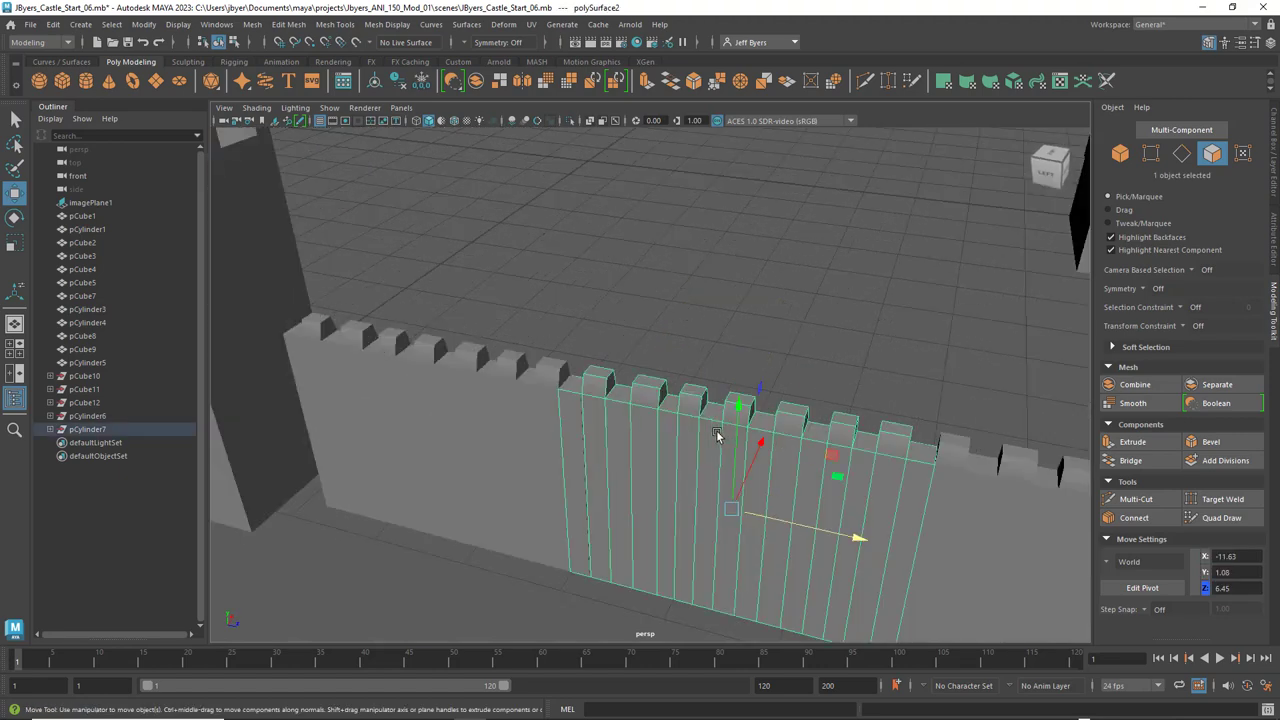
left_click(549, 441)
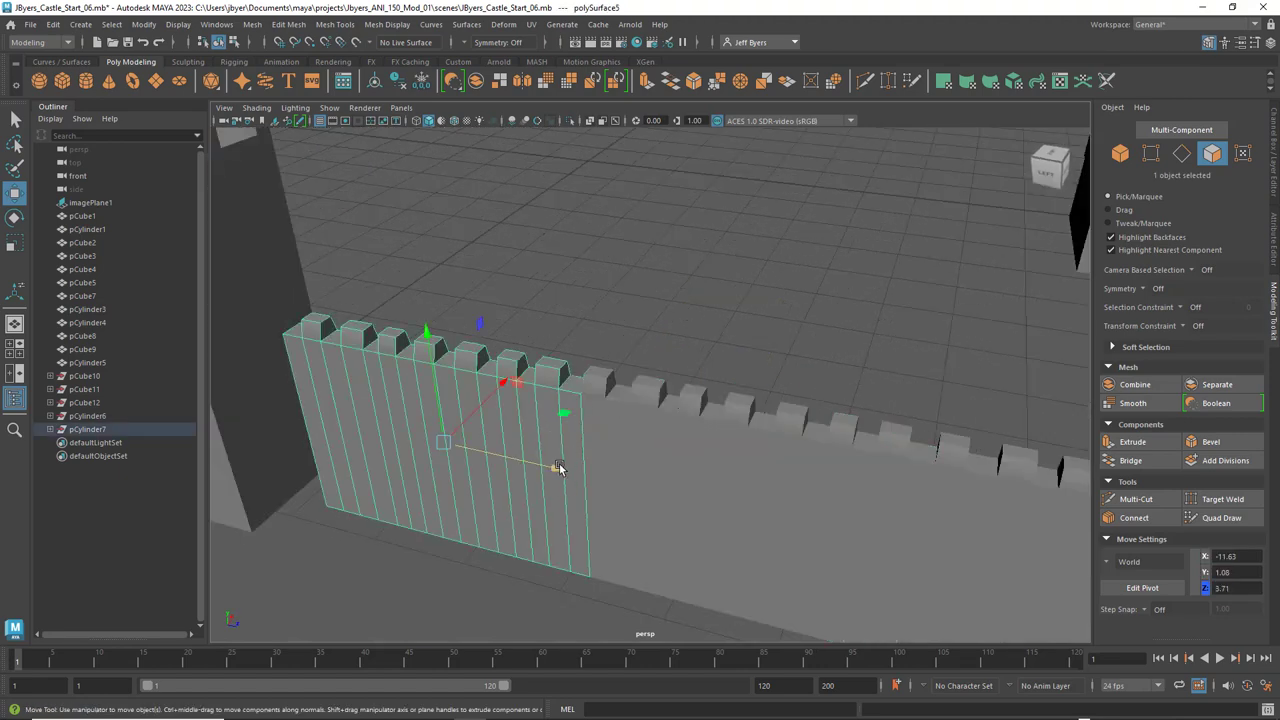
left_click_drag(558, 467, 539, 470)
left_click(576, 390)
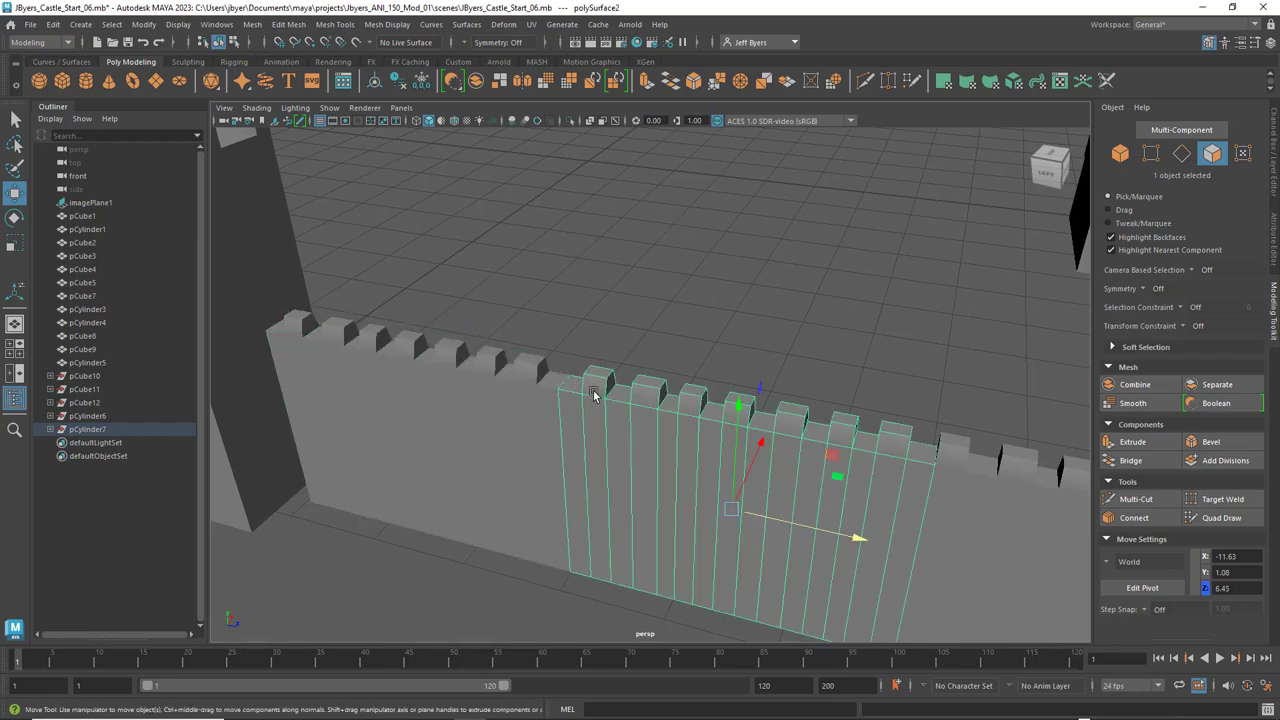
key("ctrl+z")
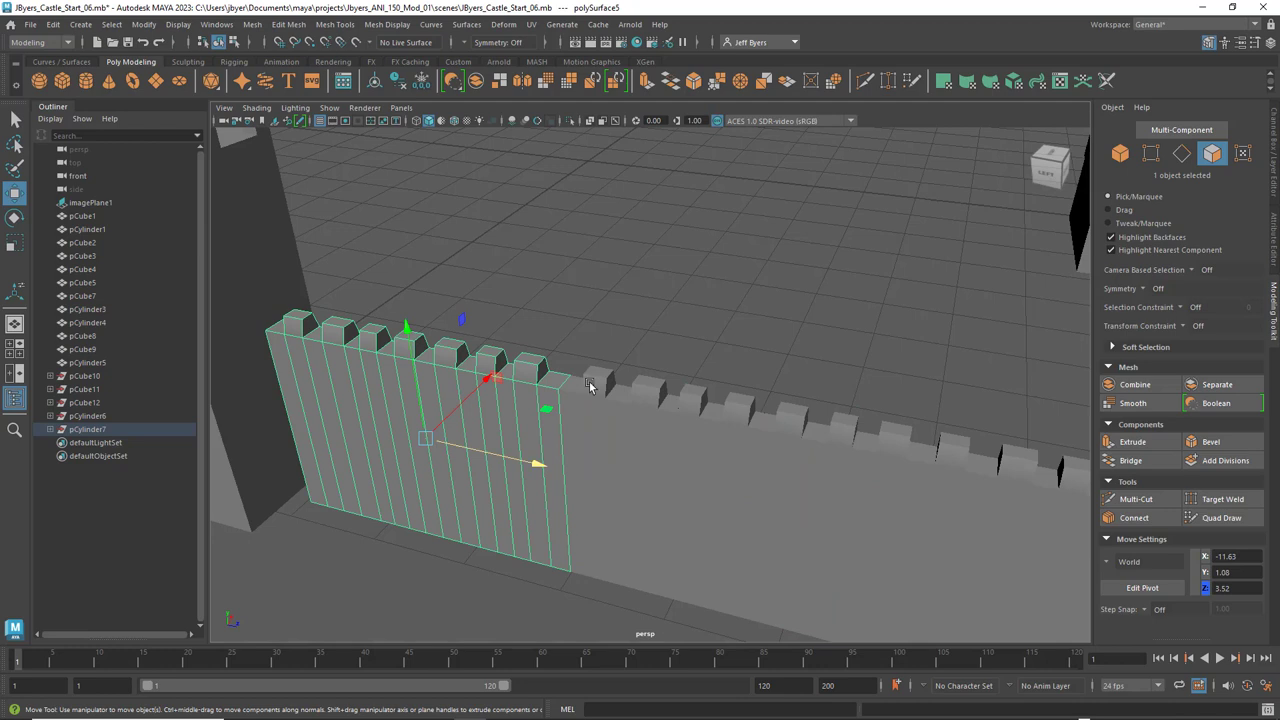
Move that wall section along Z to about 3.36 and delete the narrow strip of faces at its end facing the middle section
middle_click_drag(530, 465, 513, 459)
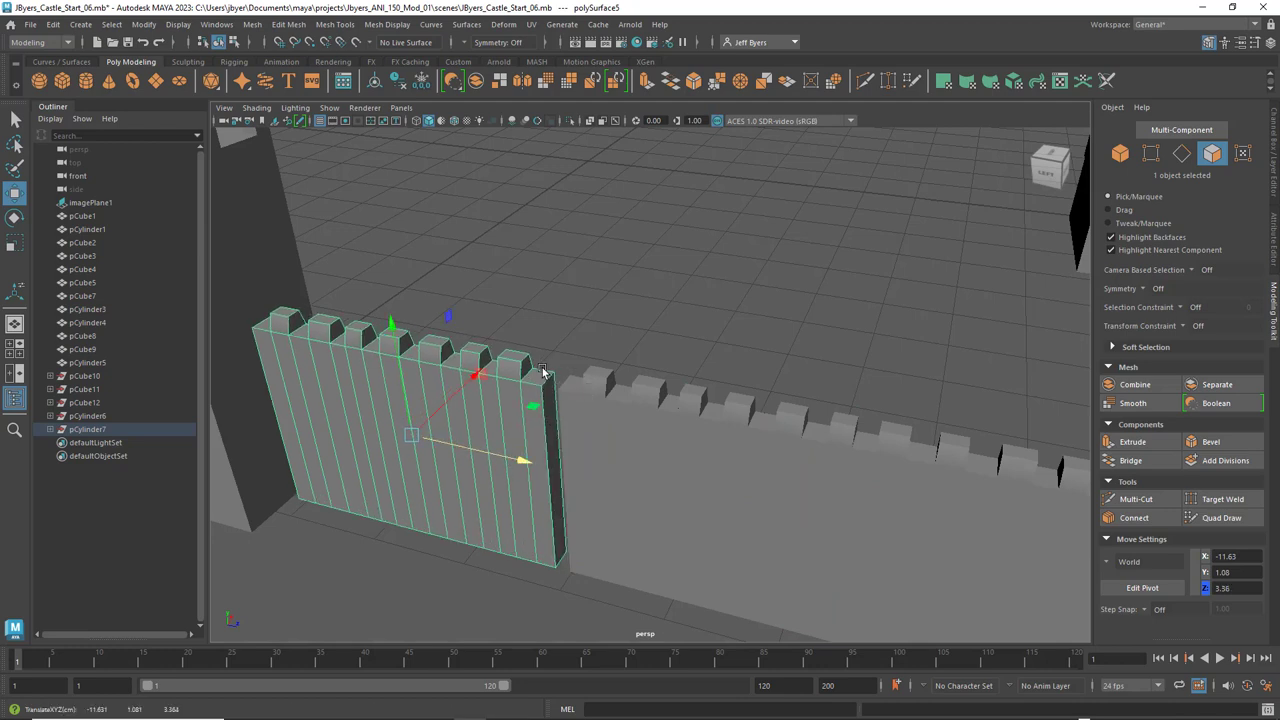
left_click_drag(577, 465, 643, 333, "alt")
mouse_move(643, 333)
right_mouse_down()
mouse_move(628, 292)
mouse_move(636, 366)
mouse_move(639, 338)
right_mouse_up()
left_click_drag(639, 338, 674, 331, "alt")
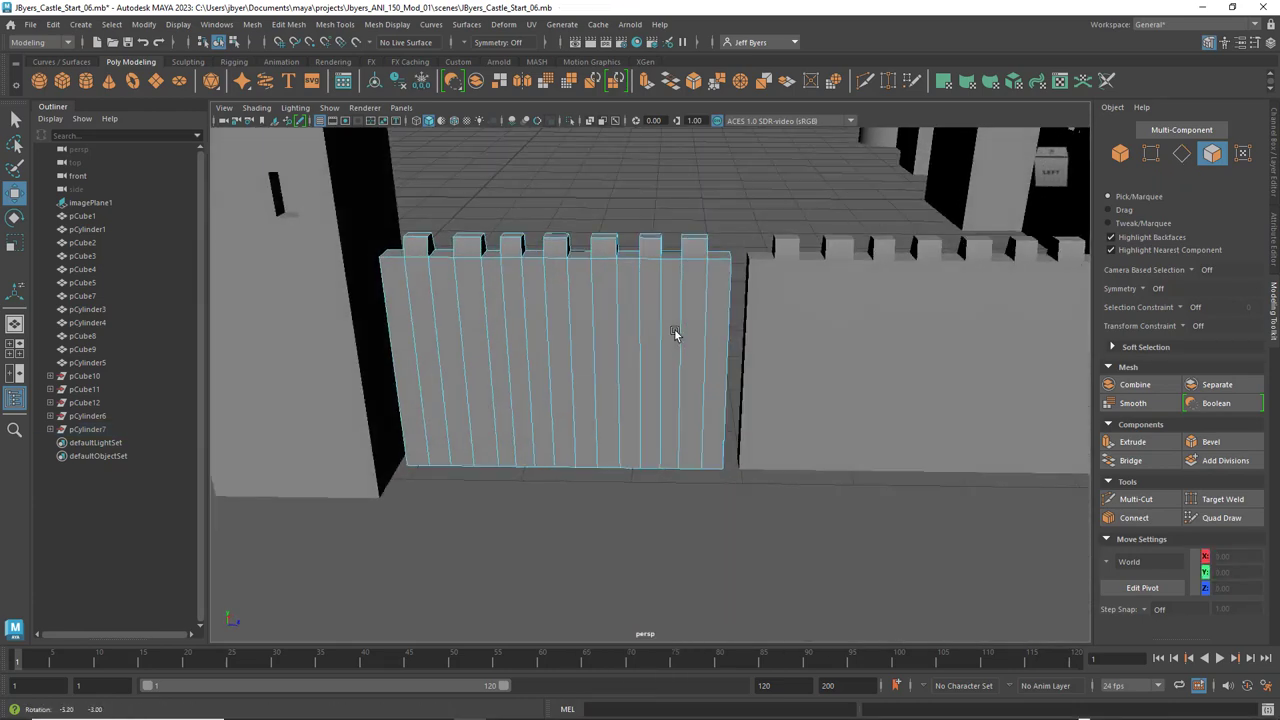
left_click_drag(721, 232, 732, 503)
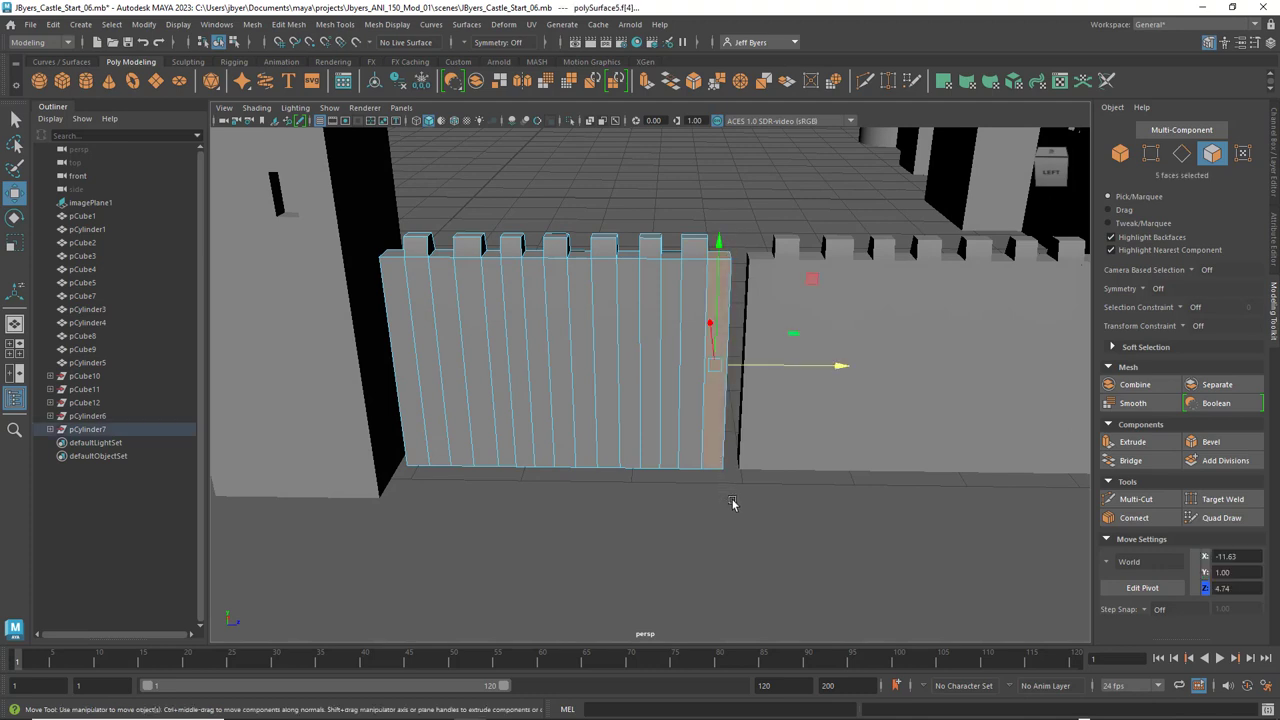
key("Delete")
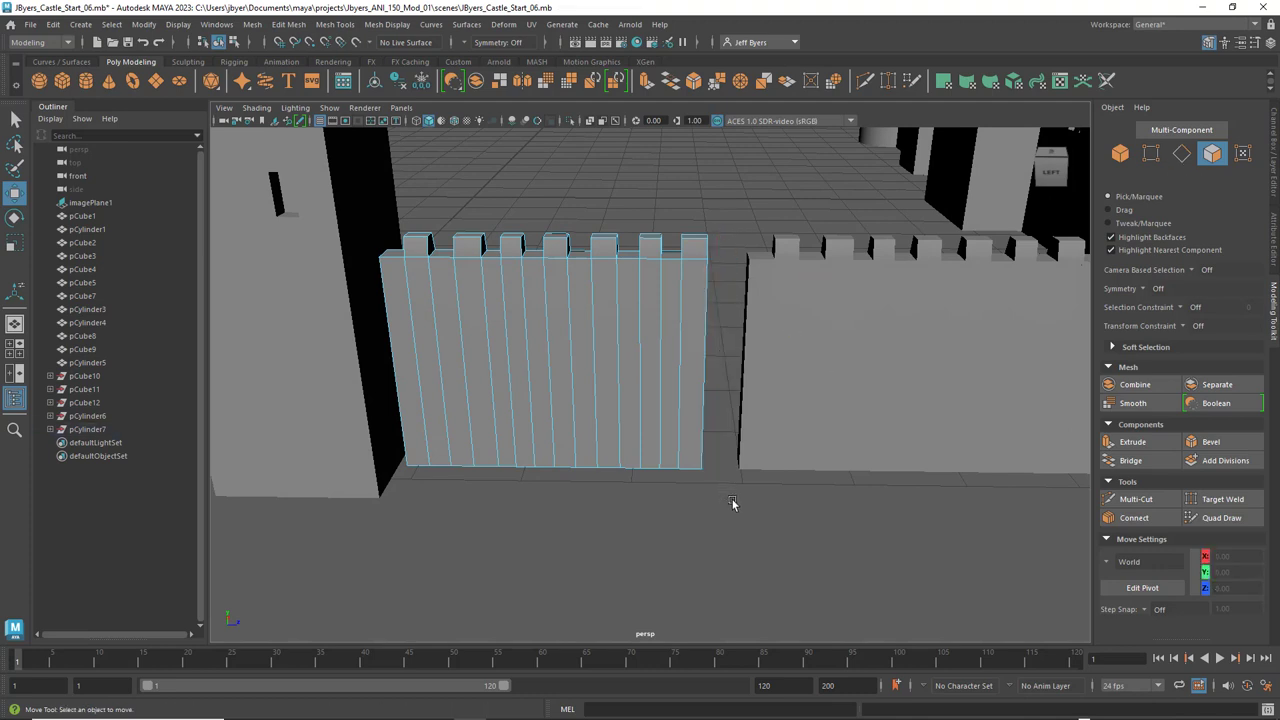
Start Append to Polygon on the wall section beside the square tower, with the tool settings reset to their defaults
left_click_drag(722, 428, 677, 420, "alt")
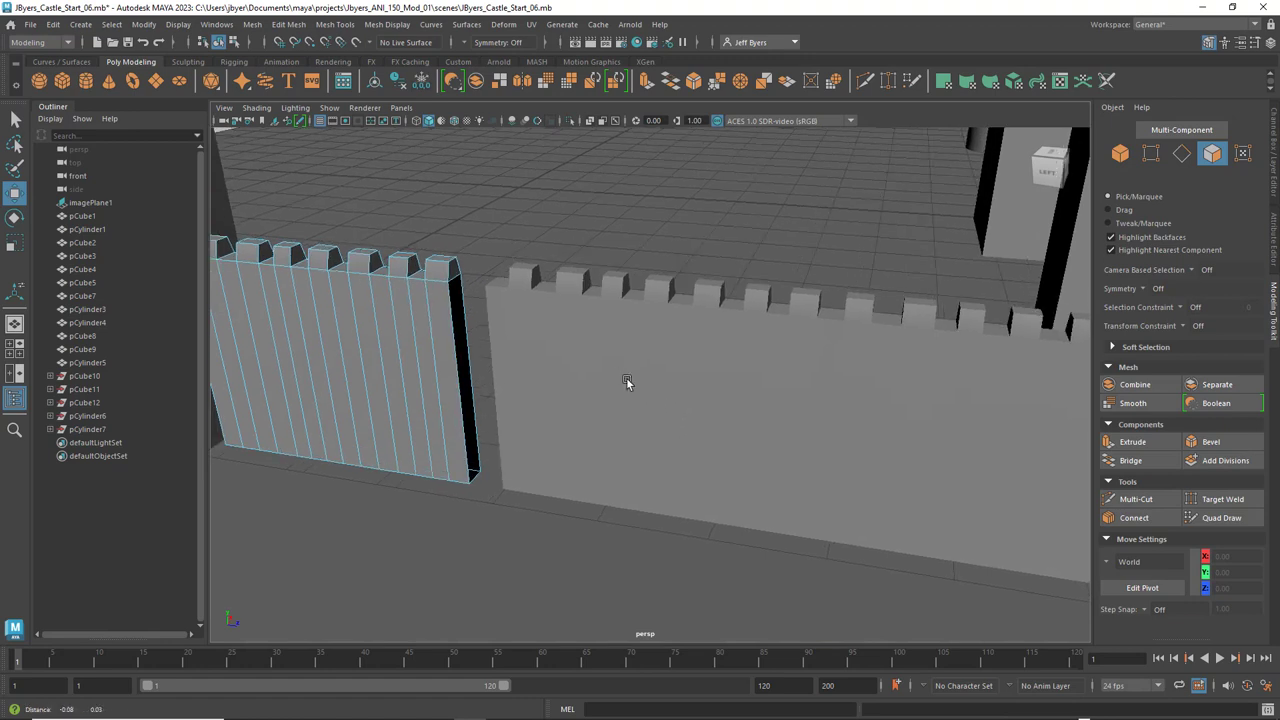
scroll(626, 381, "up", 4)
middle_click_drag(614, 375, 648, 354, "alt")
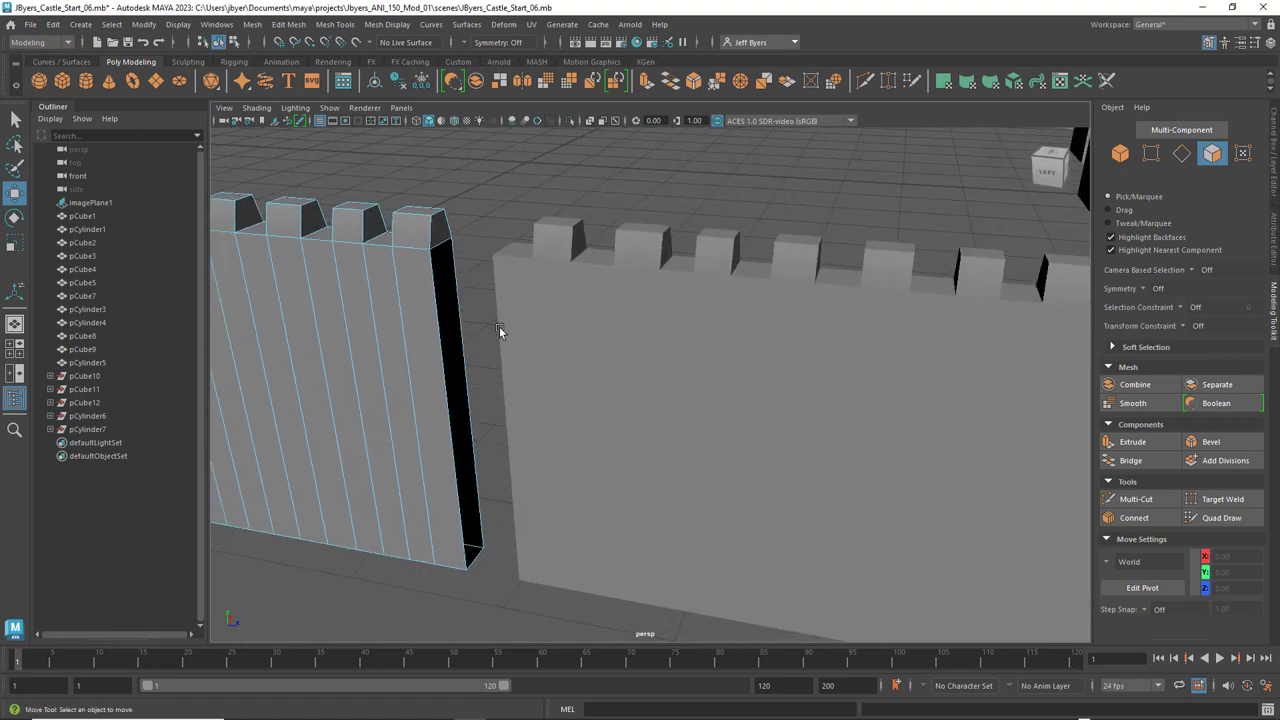
right_click(428, 309)
left_click(426, 391)
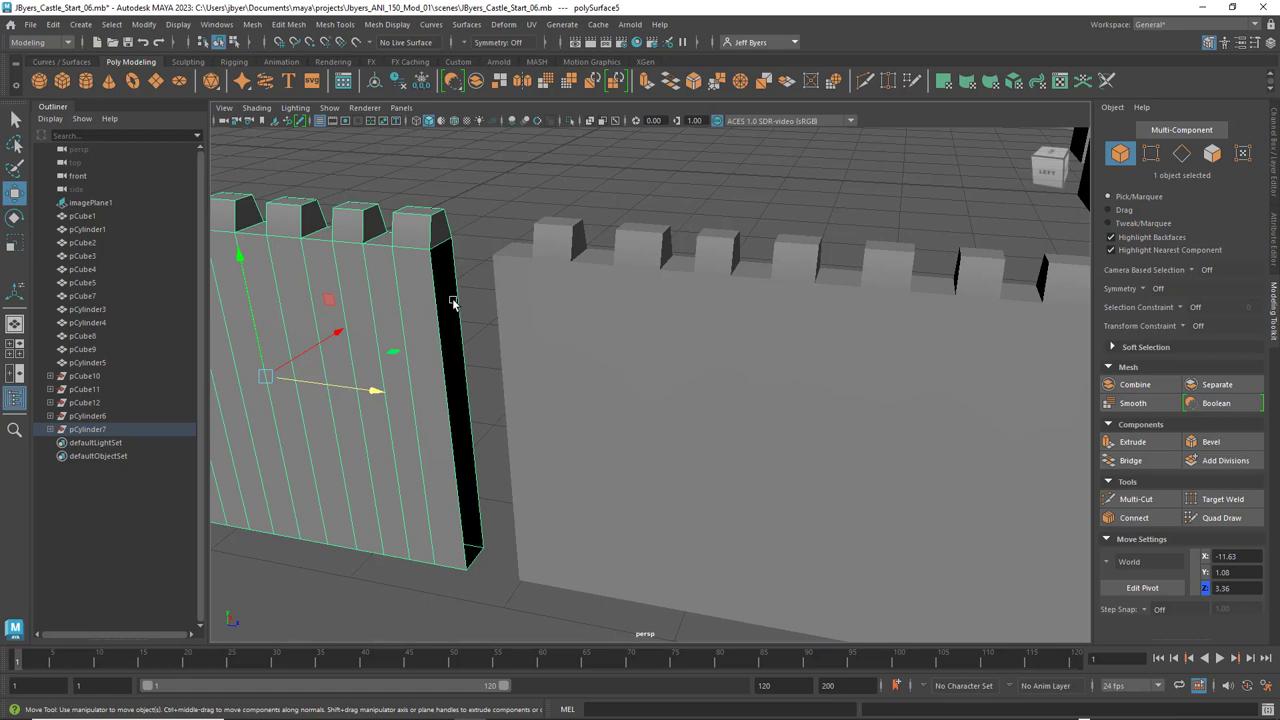
key("space")
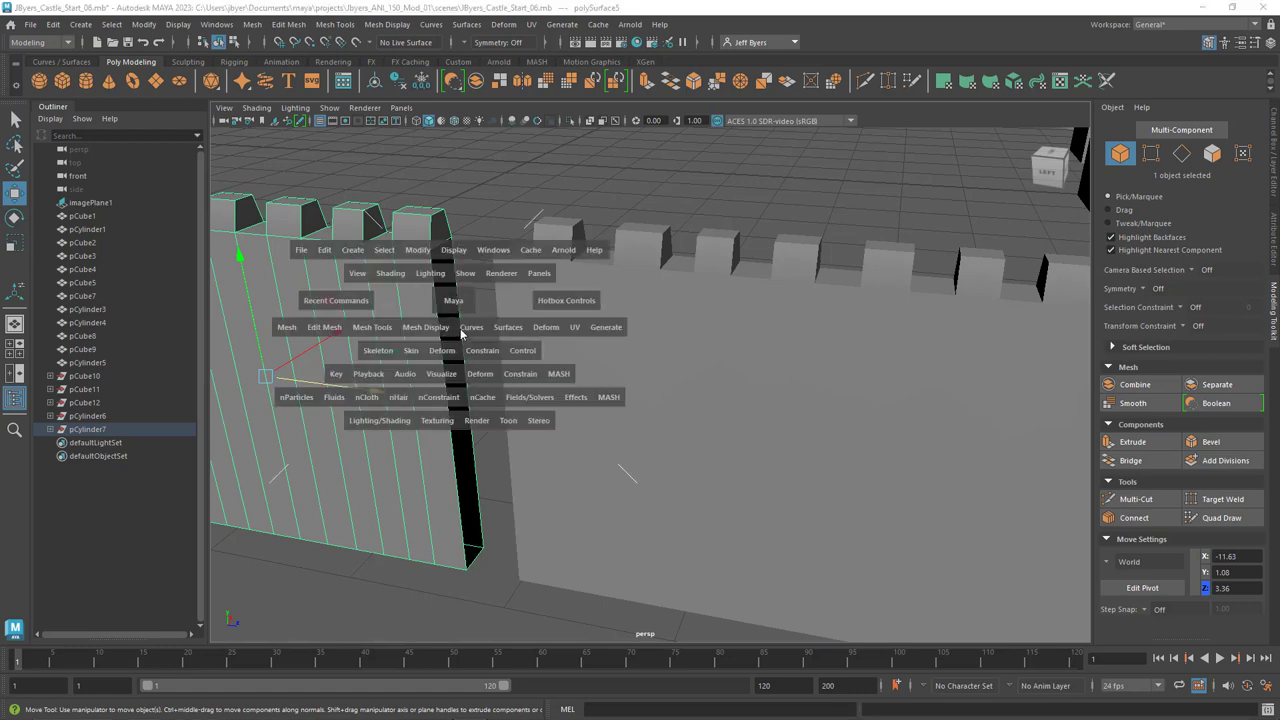
left_click(370, 333)
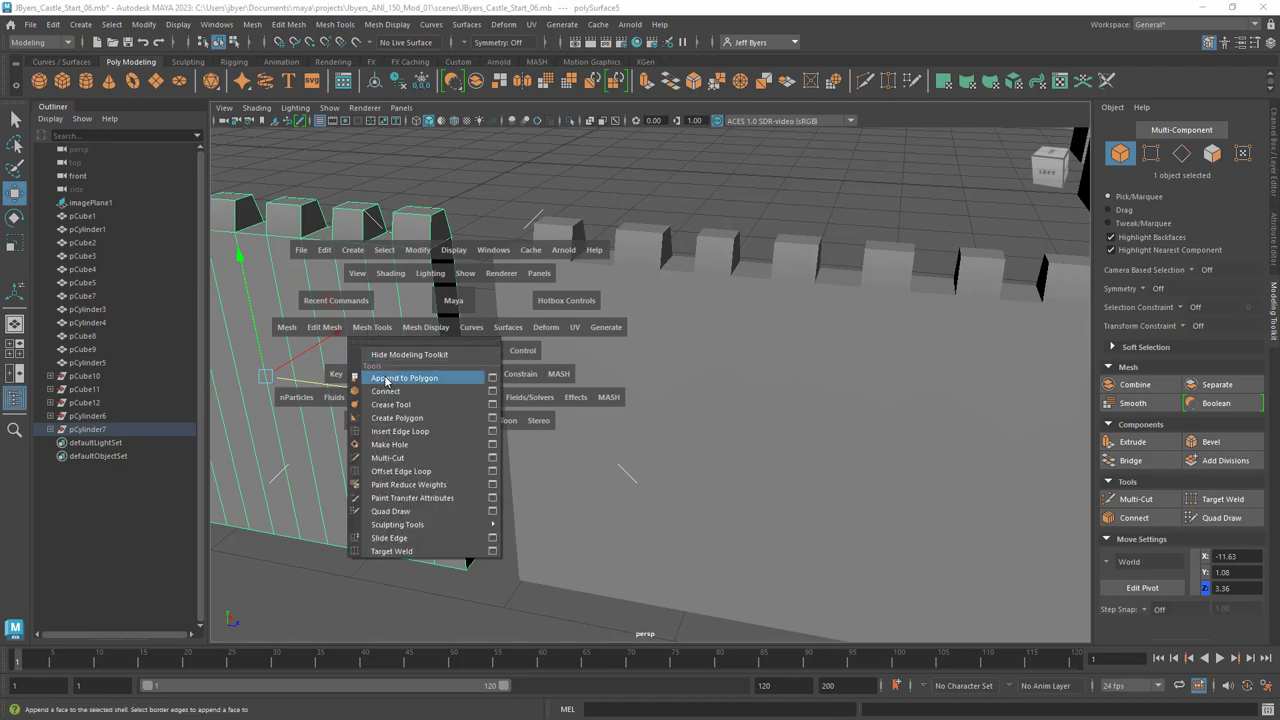
left_click(493, 378)
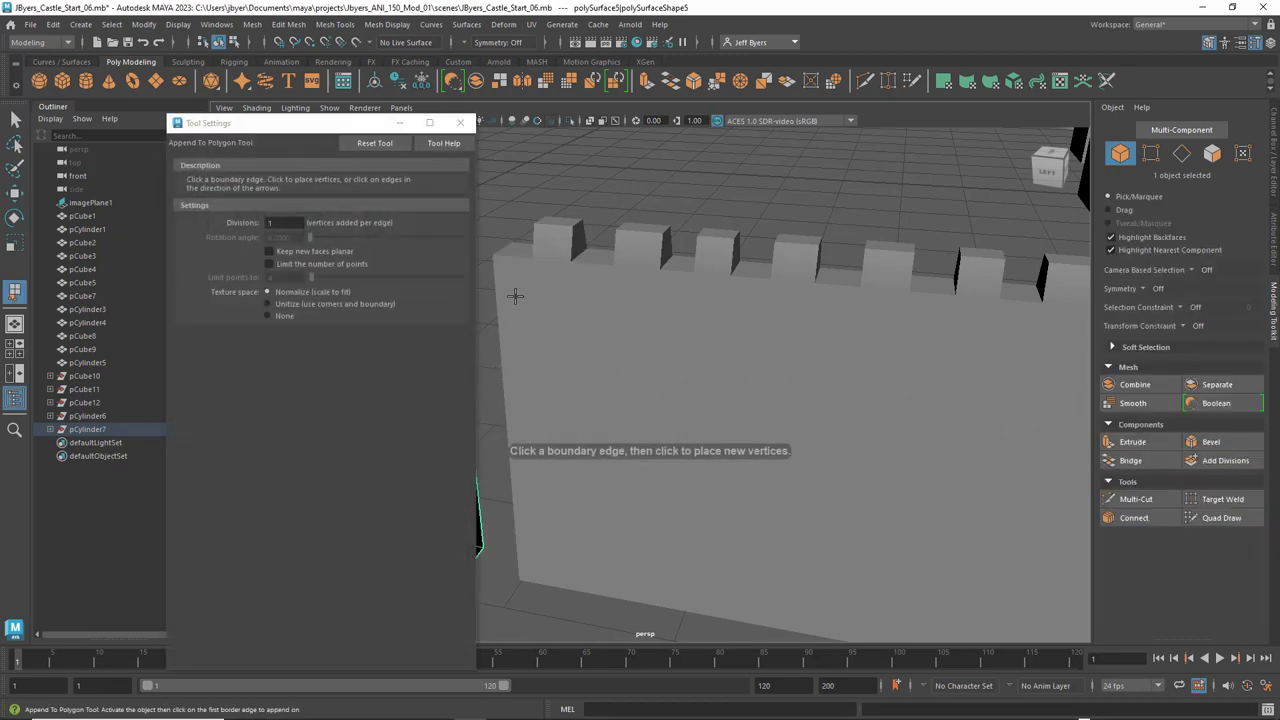
left_click(373, 143)
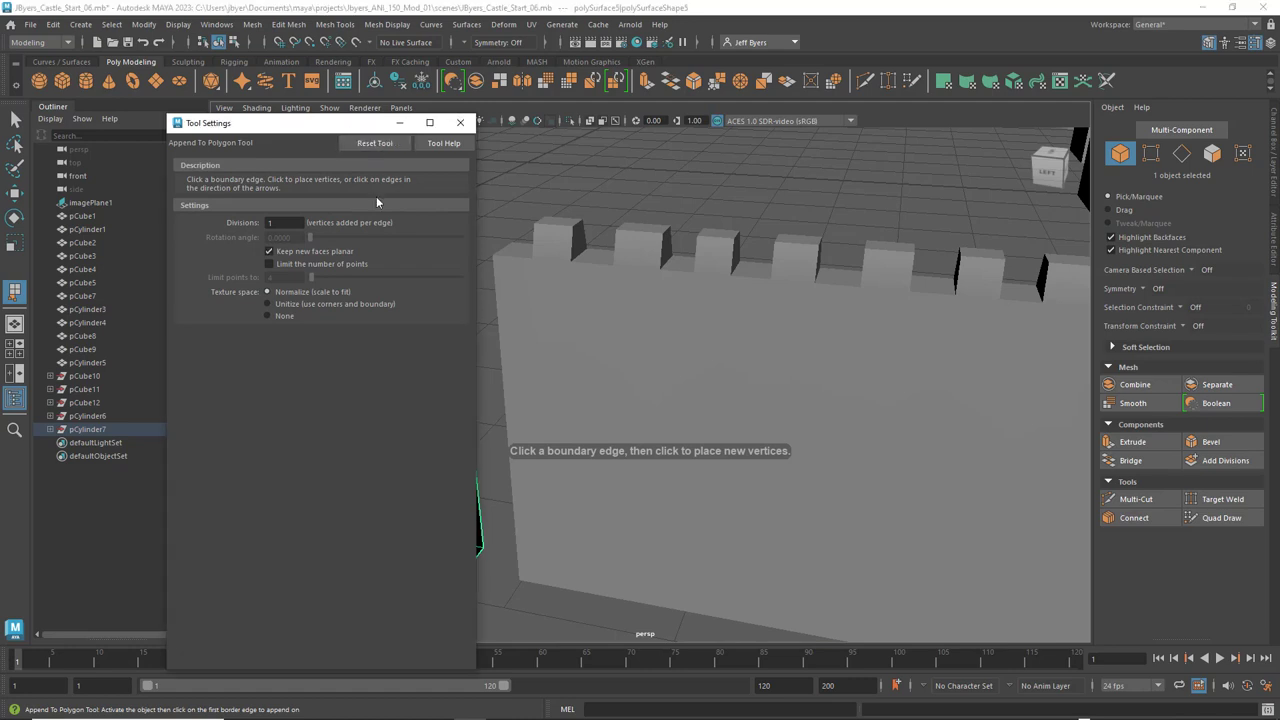
left_click(460, 123)
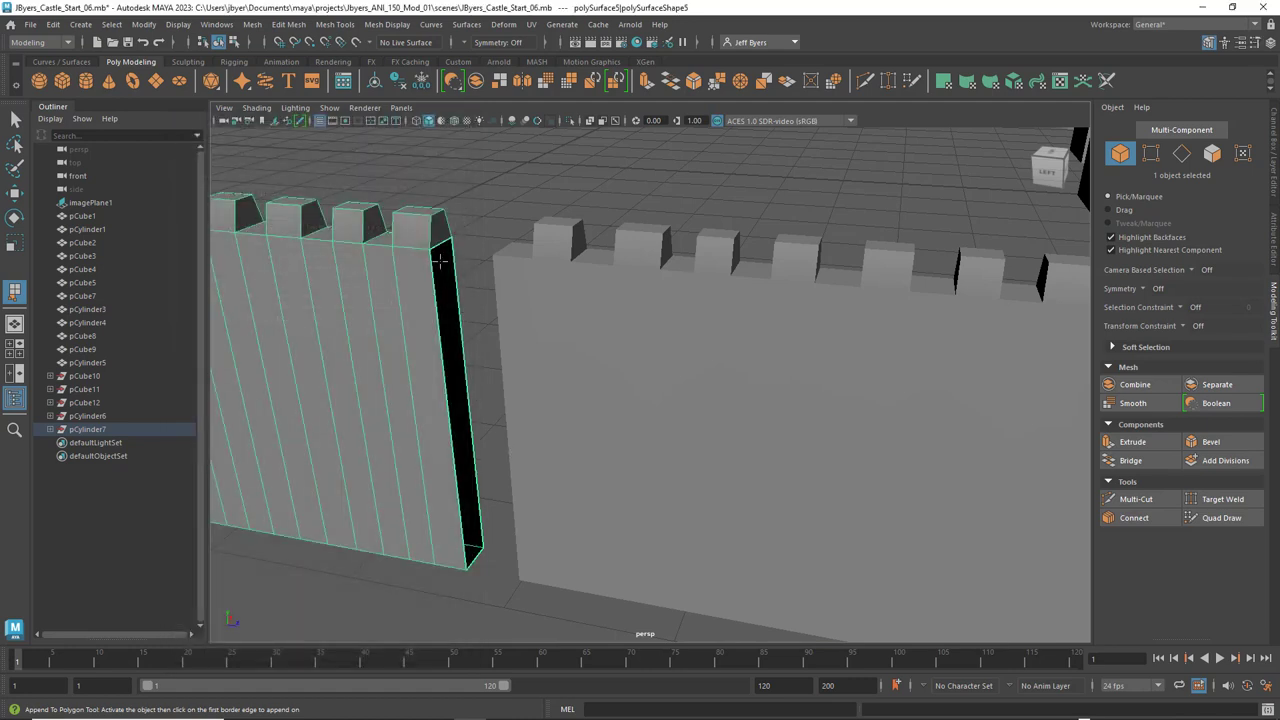
Append a face across the open end of the wall section facing the middle section
left_click(440, 243)
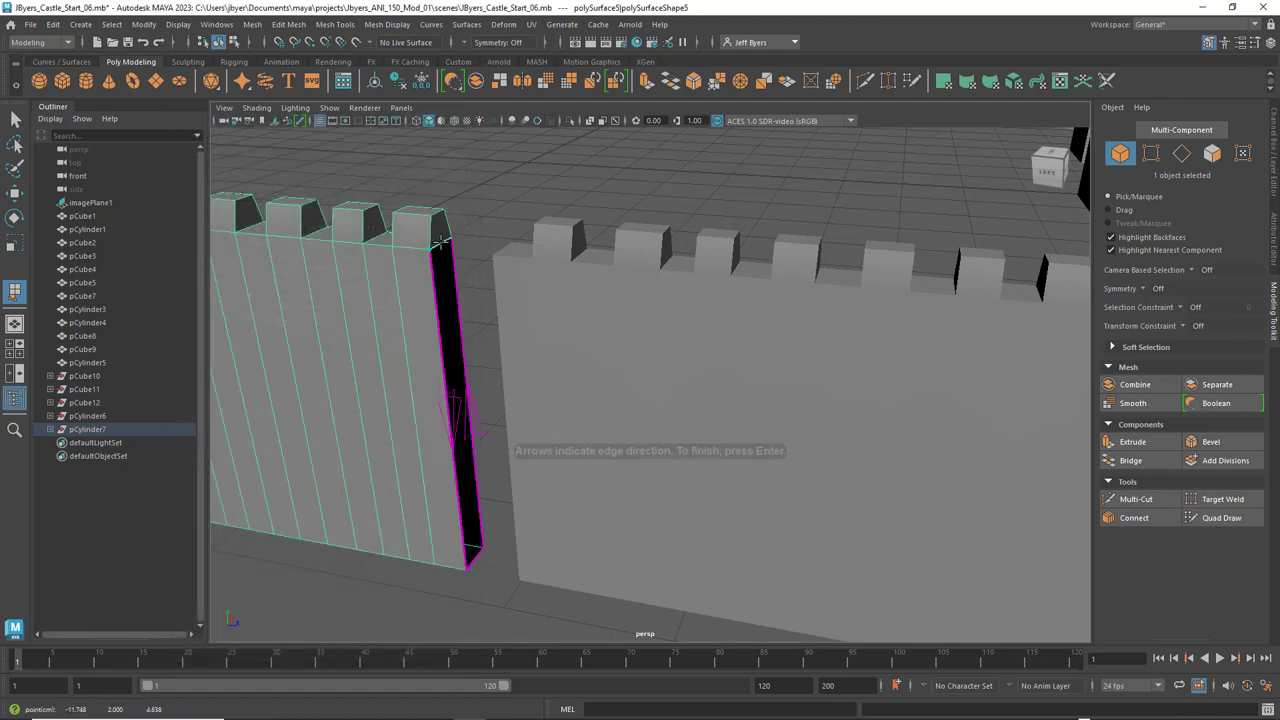
left_click(452, 415)
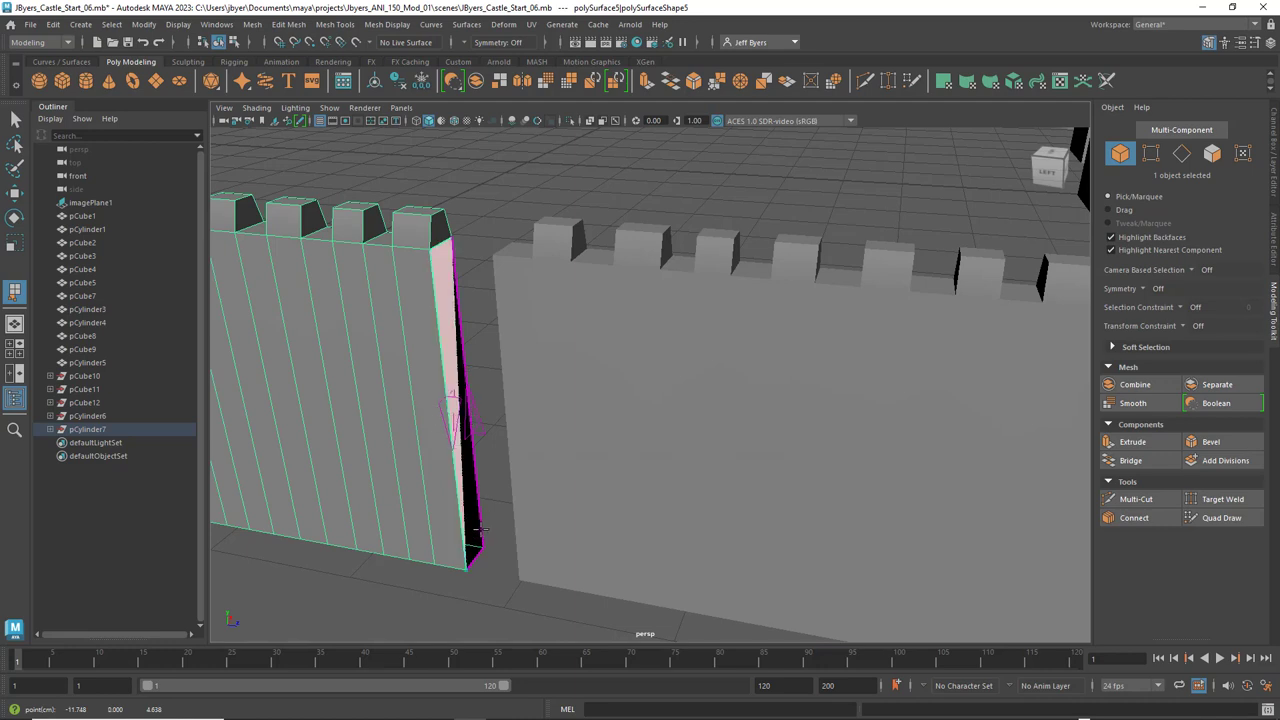
key("Return")
key("w")
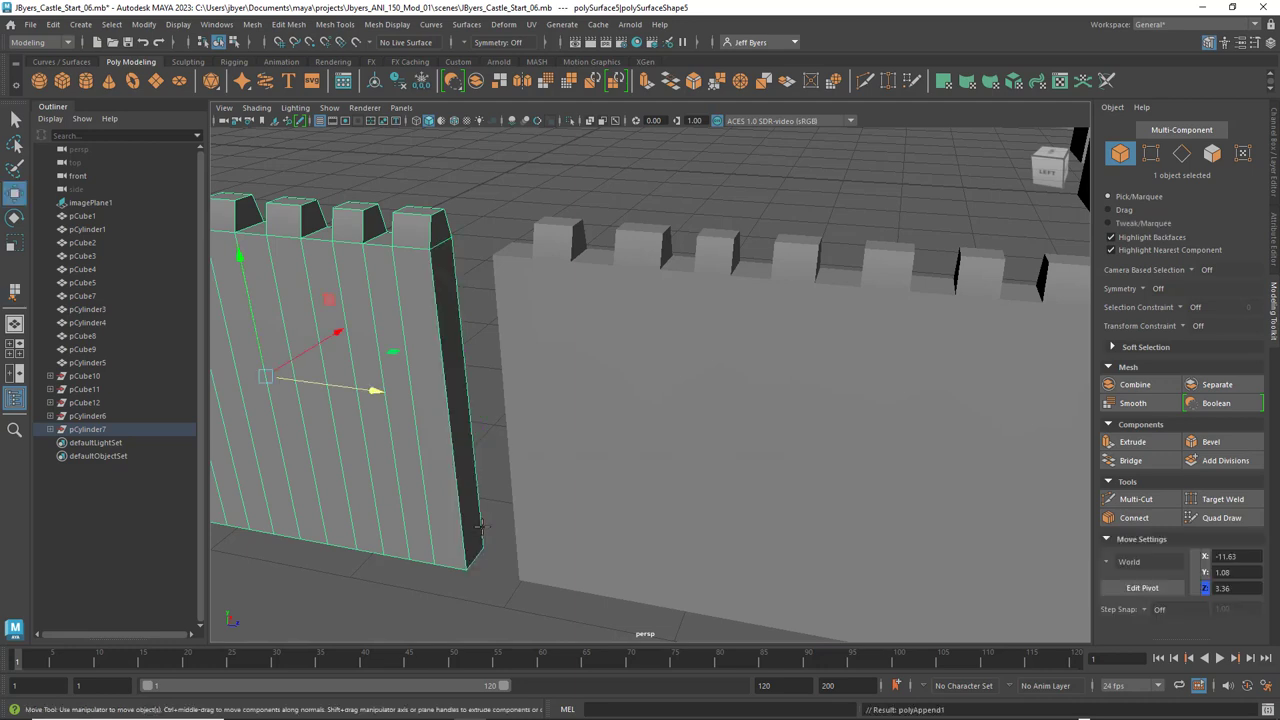
Move the capped wall section along Z to about 3.72 so its end butts against the middle section
scroll(464, 300, "down", 5)
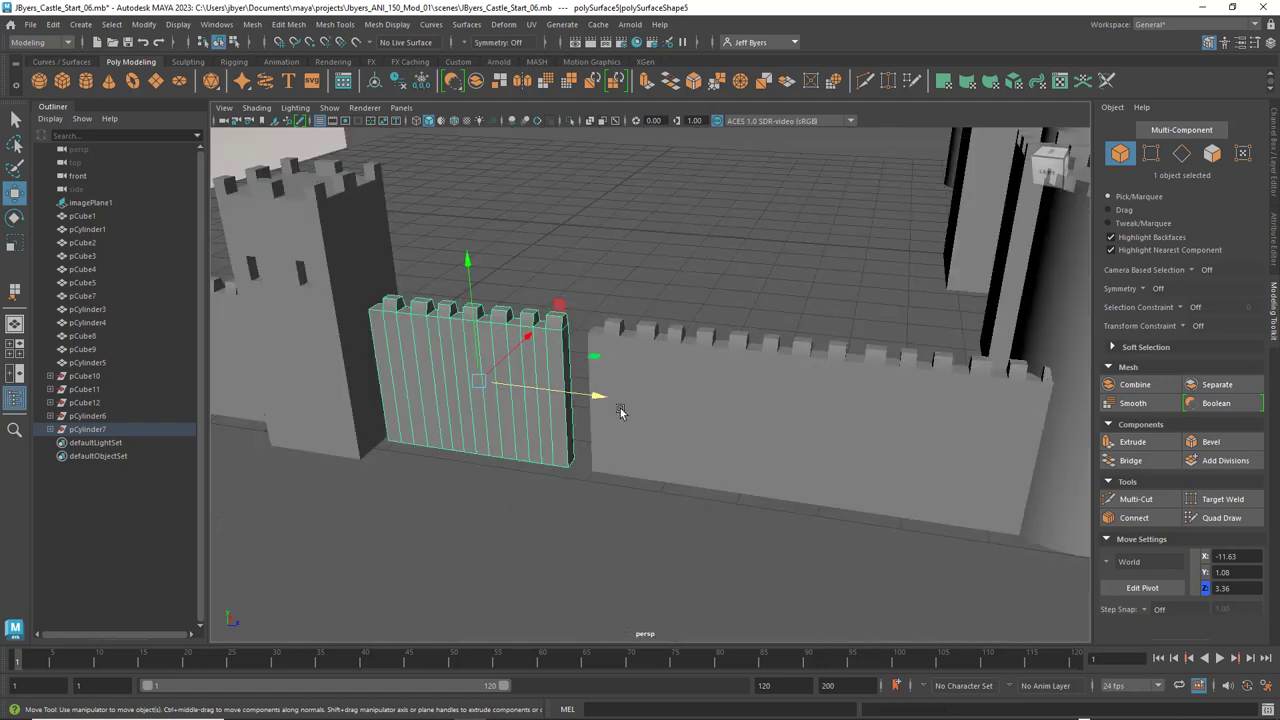
left_click_drag(605, 400, 632, 403)
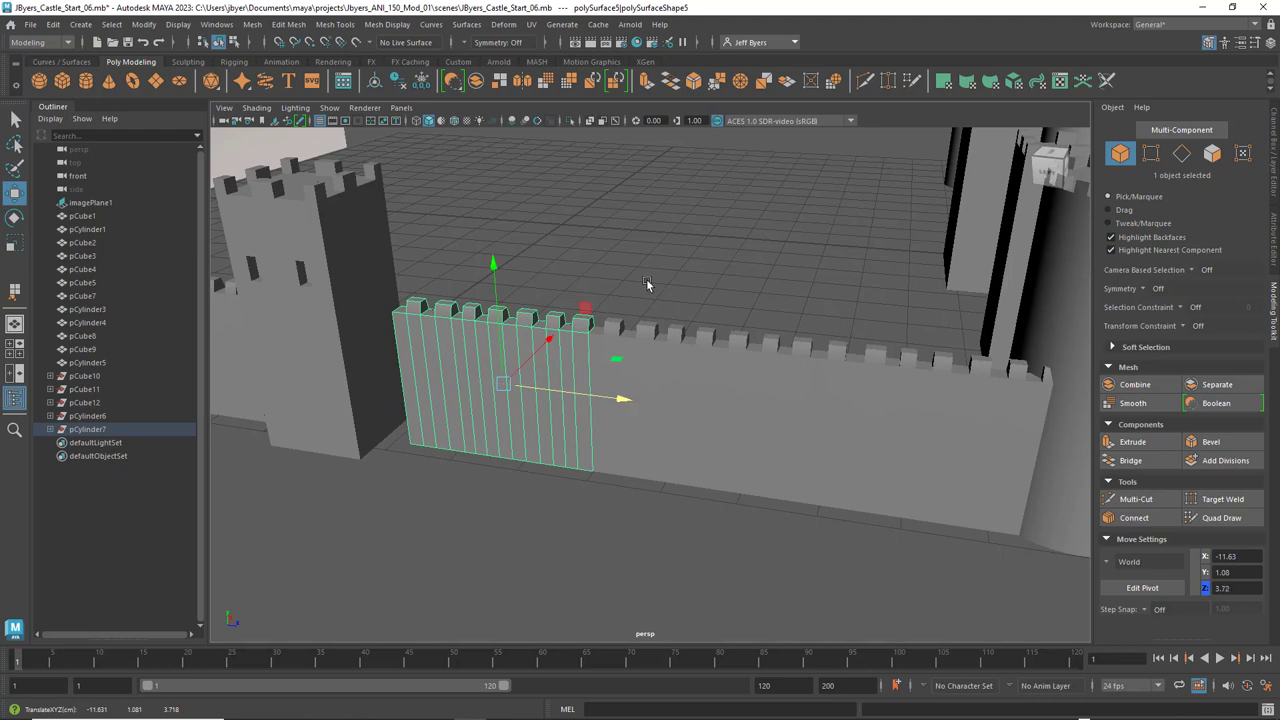
left_click(660, 241)
left_click(570, 361)
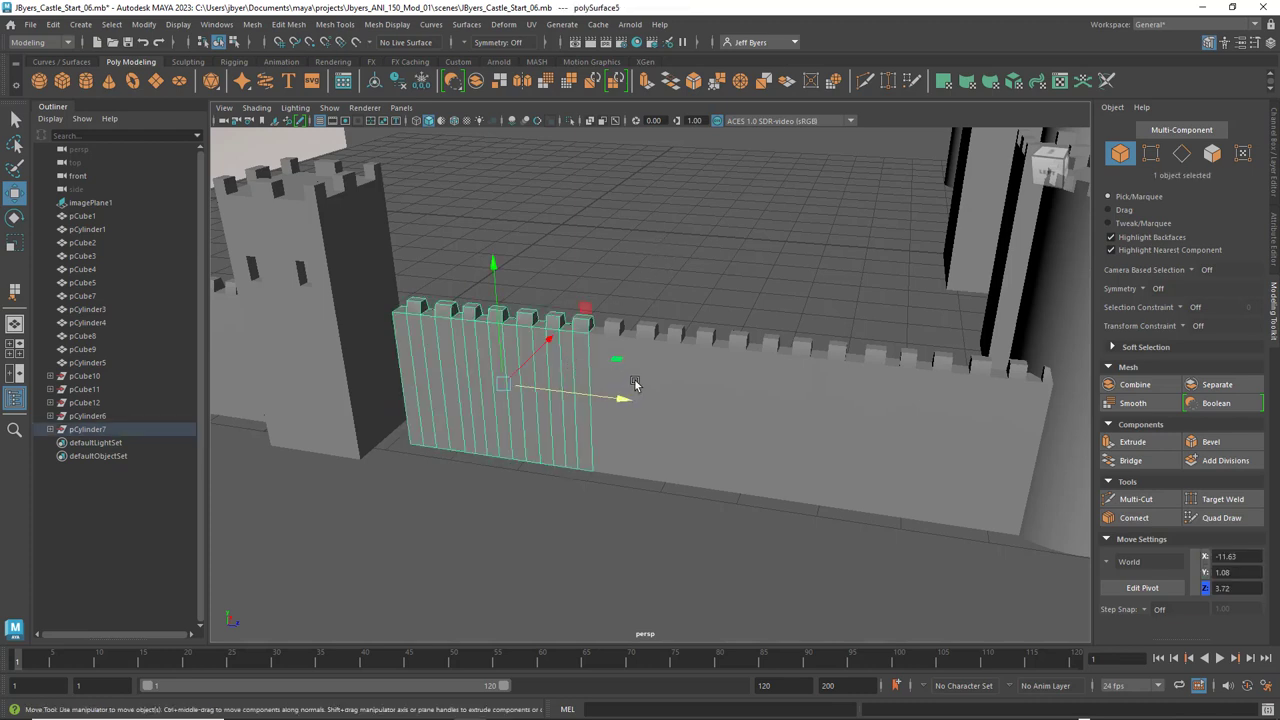
left_click(655, 351)
left_click(569, 361)
left_click(596, 344)
left_click(574, 347)
Readjust the wall section beside the square tower along Z to about 3.71, keeping its battlement spacing even with the middle section
key("shift+z")
key("ctrl+z")
left_click_drag(617, 399, 606, 400)
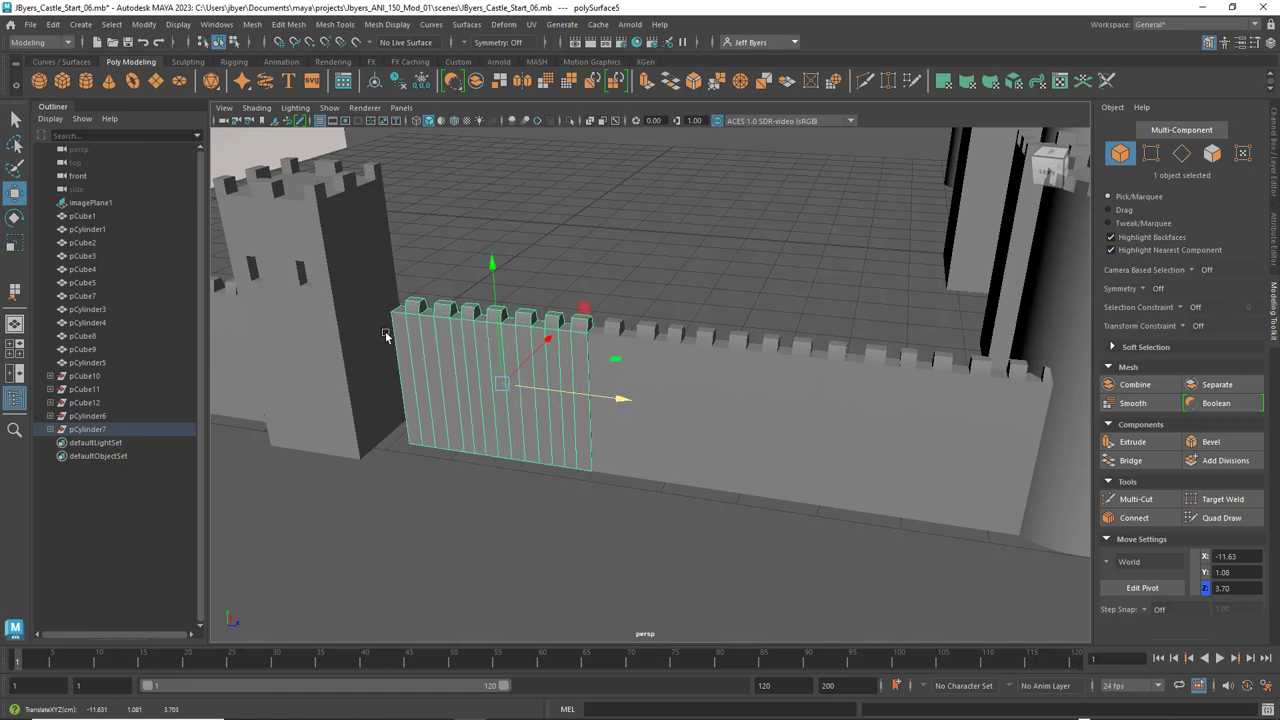
key("ctrl+z")
key("shift+z")
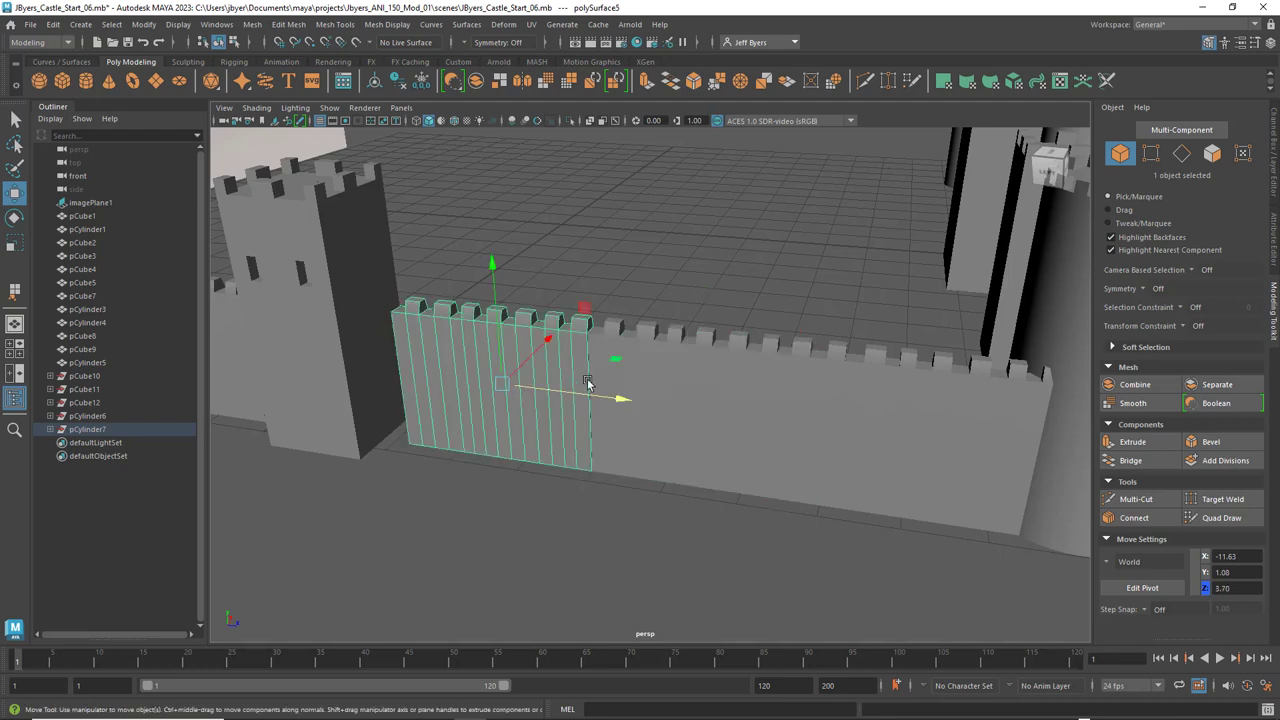
left_click_drag(634, 400, 594, 397)
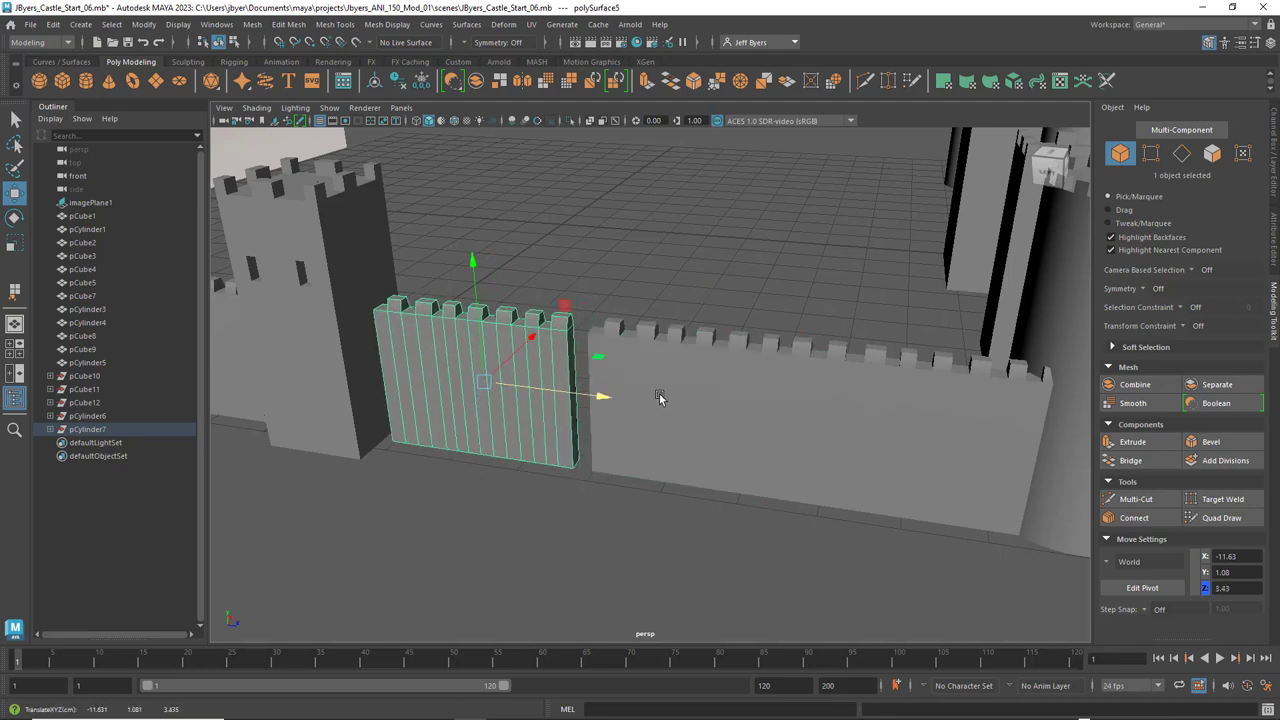
key("ctrl+z")
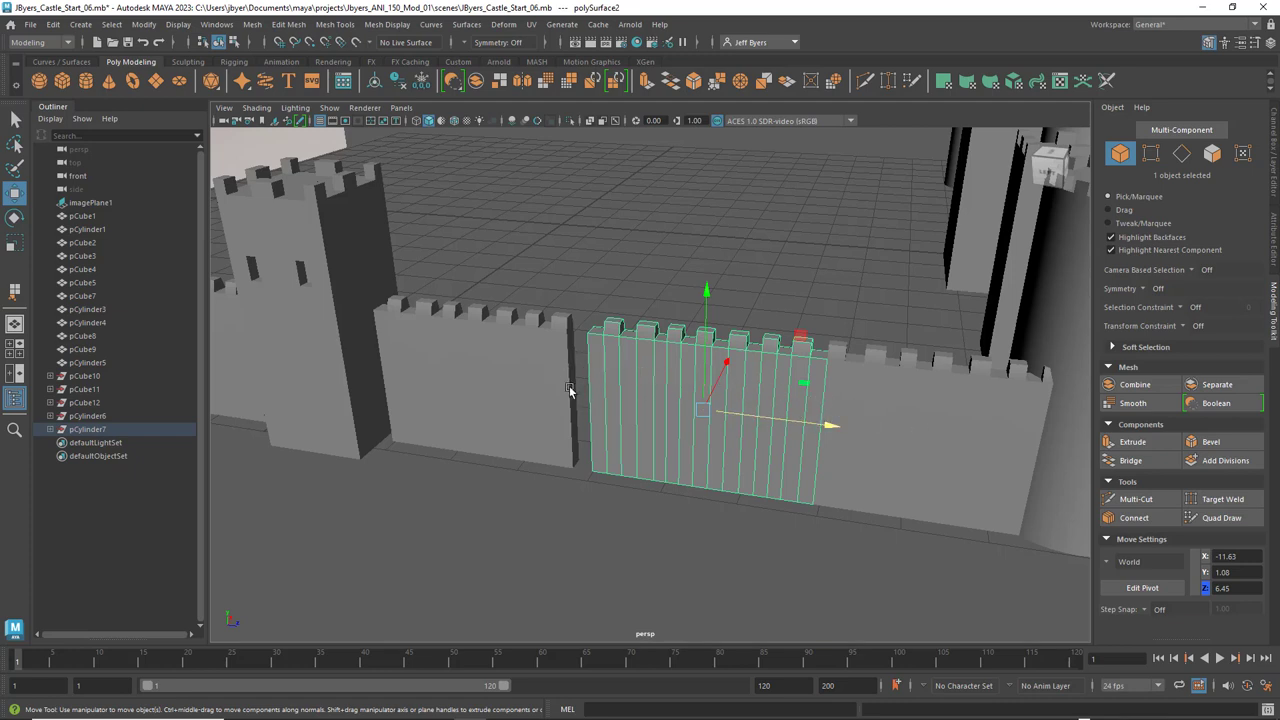
left_click_drag(848, 428, 622, 398)
Move the square tower along Z to about 1.52, aligning its face with the end of the adjoining wall section in the top view
middle_click_drag(368, 300, 447, 334)
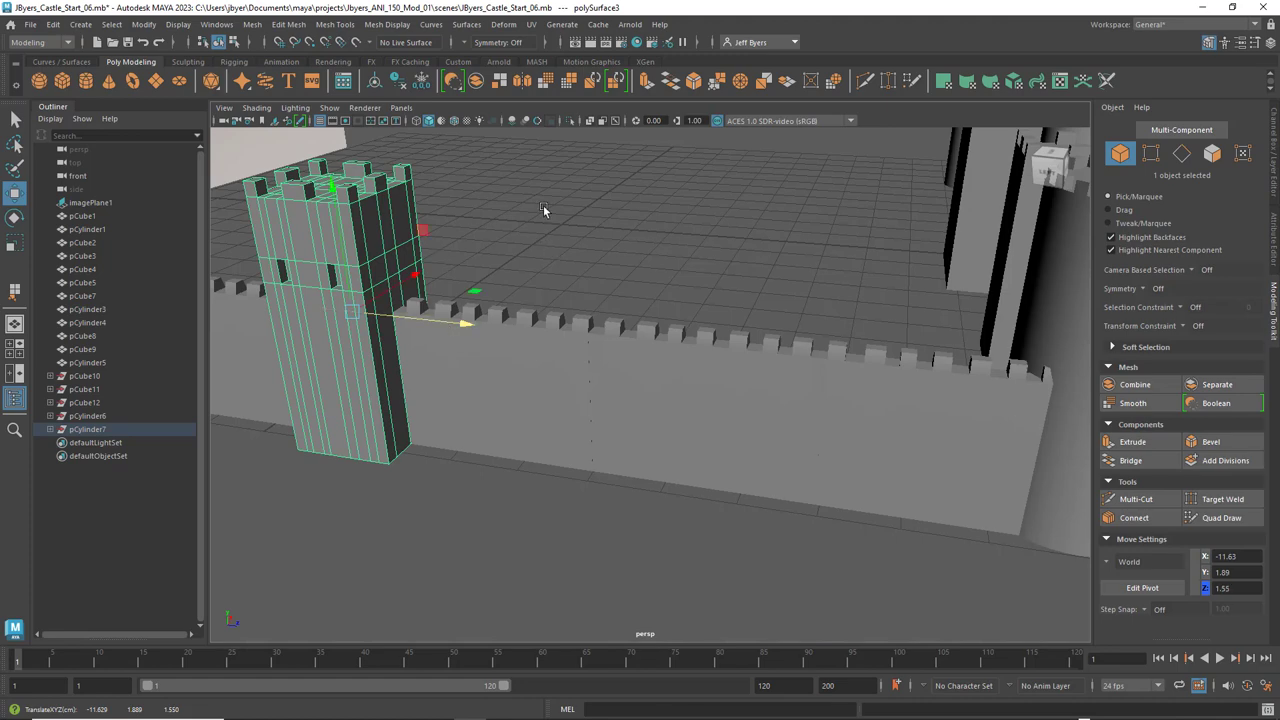
key("space")
key("space")
scroll(592, 445, "up", 4)
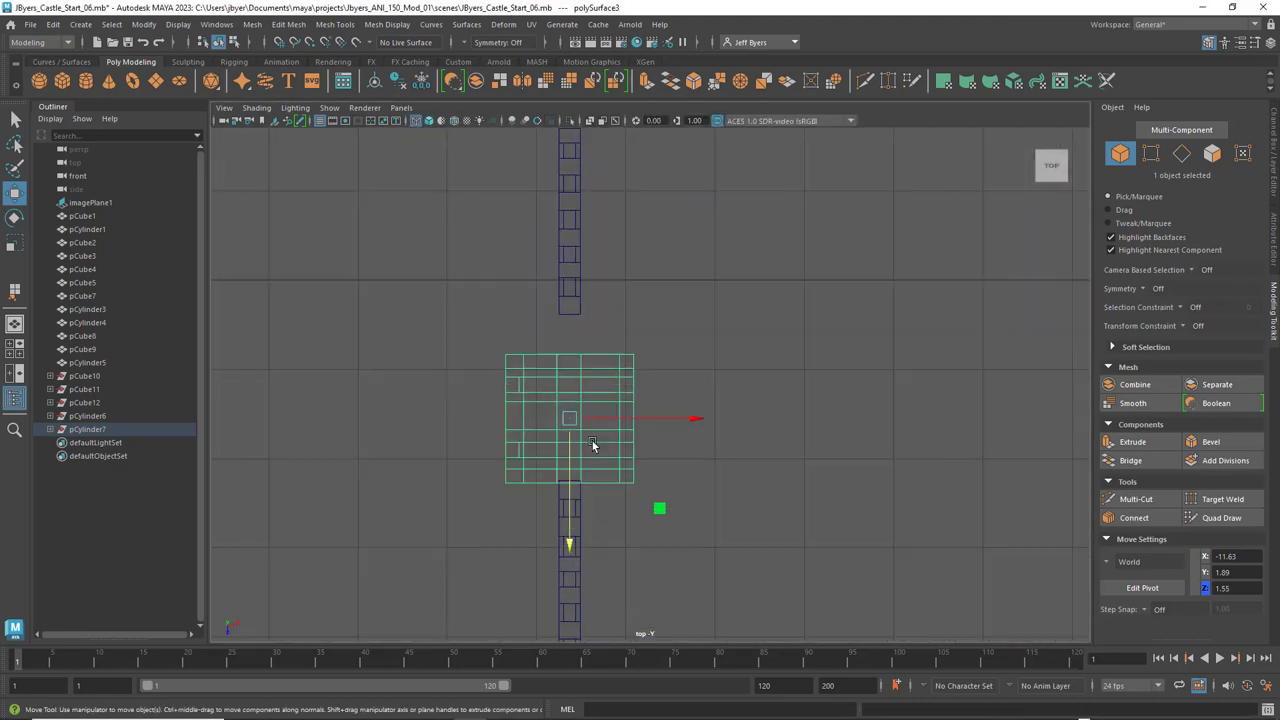
scroll(592, 445, "up", 2)
middle_click_drag(543, 552, 546, 558)
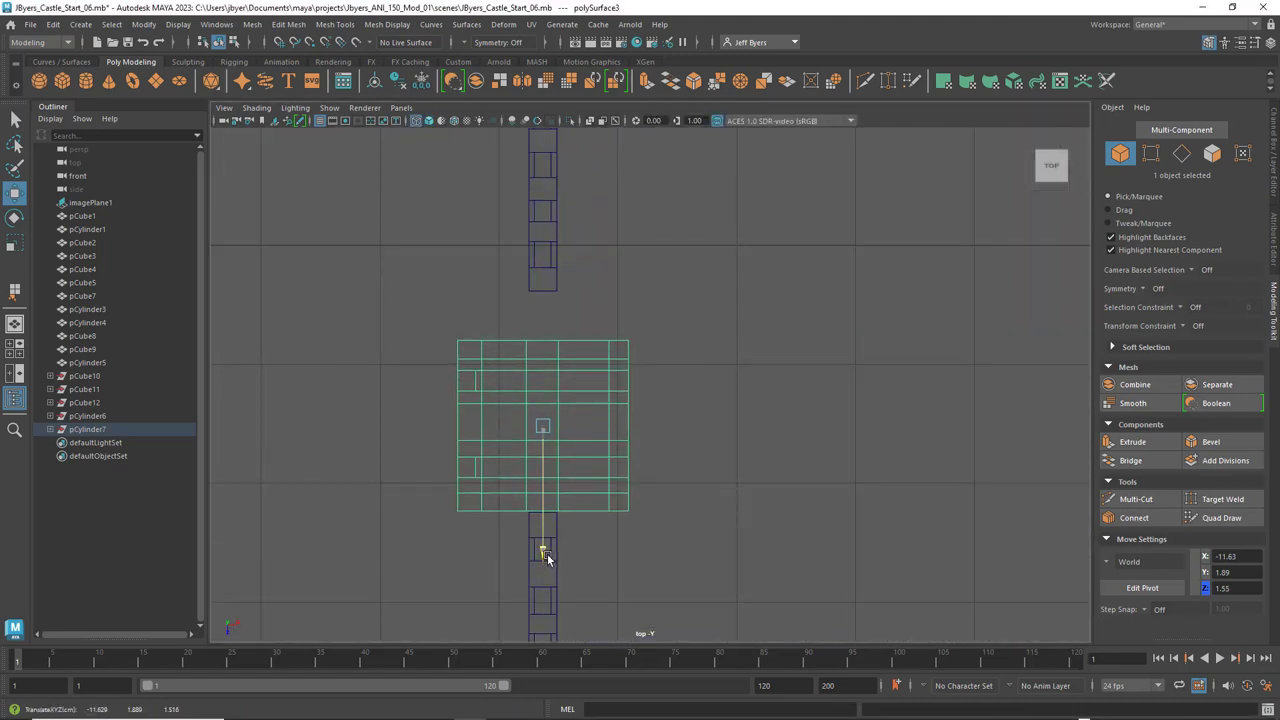
left_click_drag(546, 558, 546, 558)
Select the round tower and the wall section attached to it and move them along Z until the wall meets the square tower
scroll(682, 290, "down", 3)
middle_click_drag(683, 280, 677, 387, "alt")
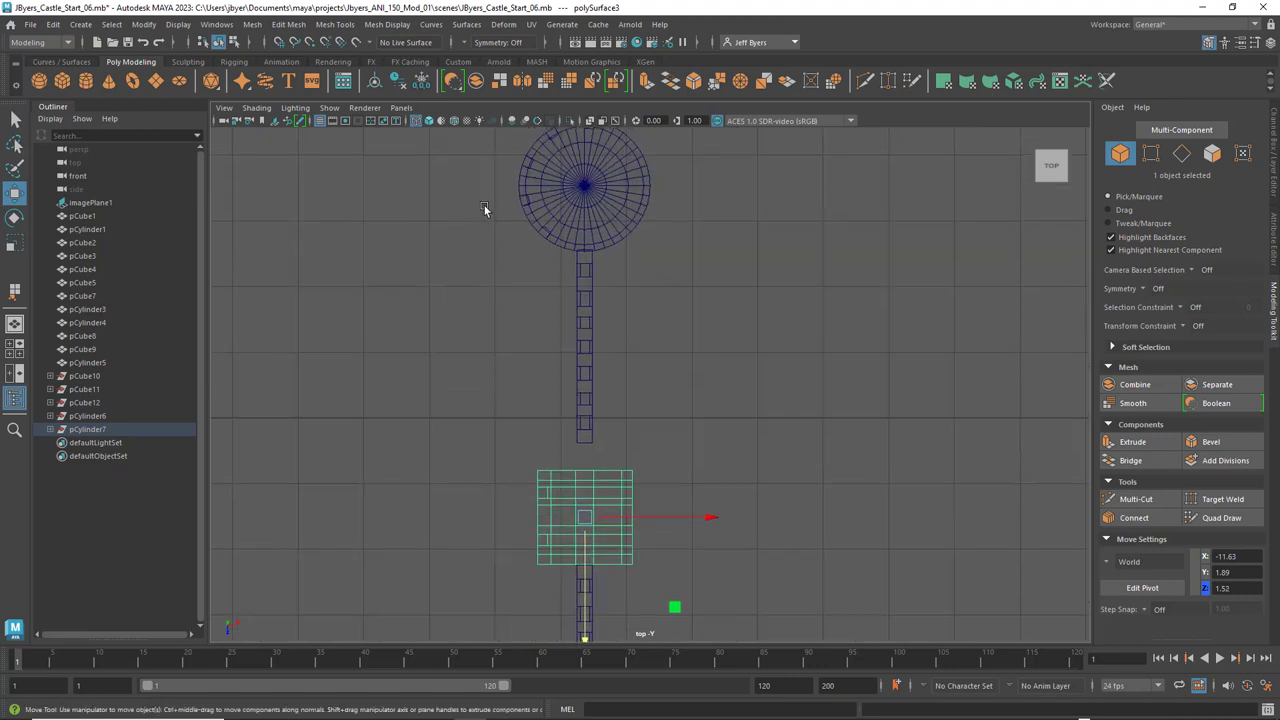
left_click_drag(484, 209, 612, 378)
middle_click_drag(586, 458, 584, 485)
left_click(787, 398)
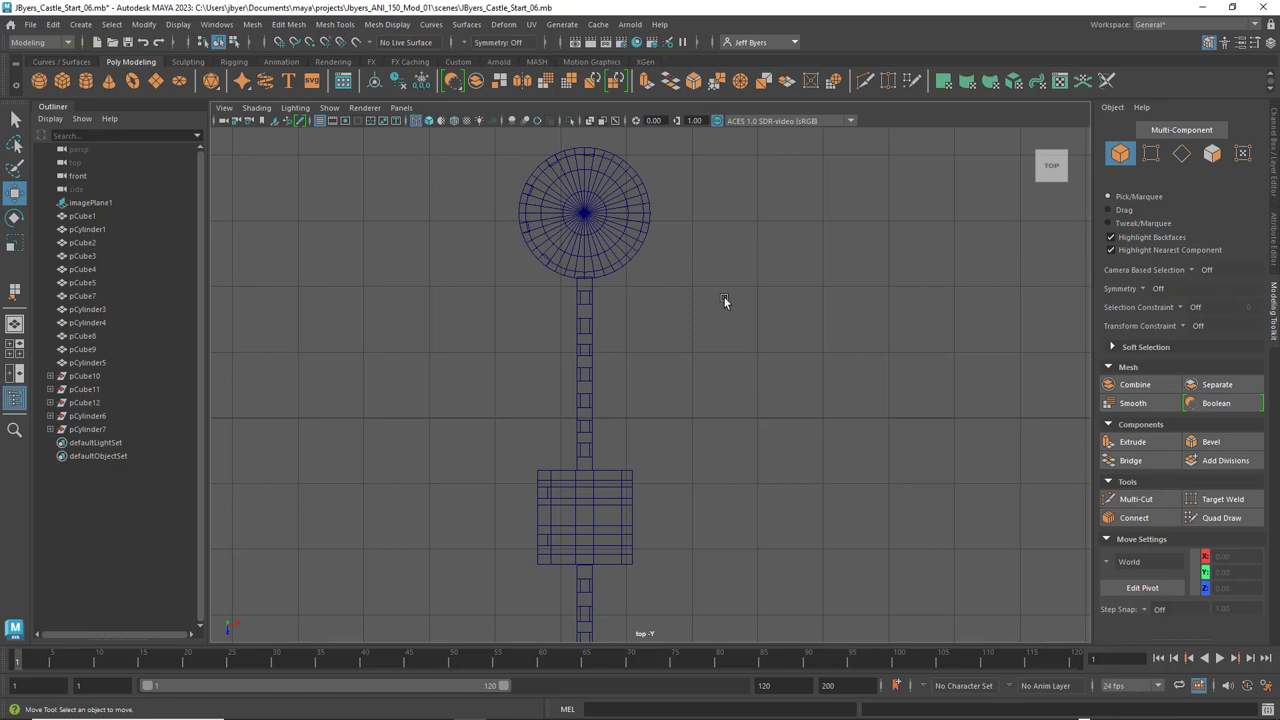
Examine the whole side wall in perspective, then the seam between the middle section and the section beside the square tower
key("space")
key("space")
left_click(514, 373)
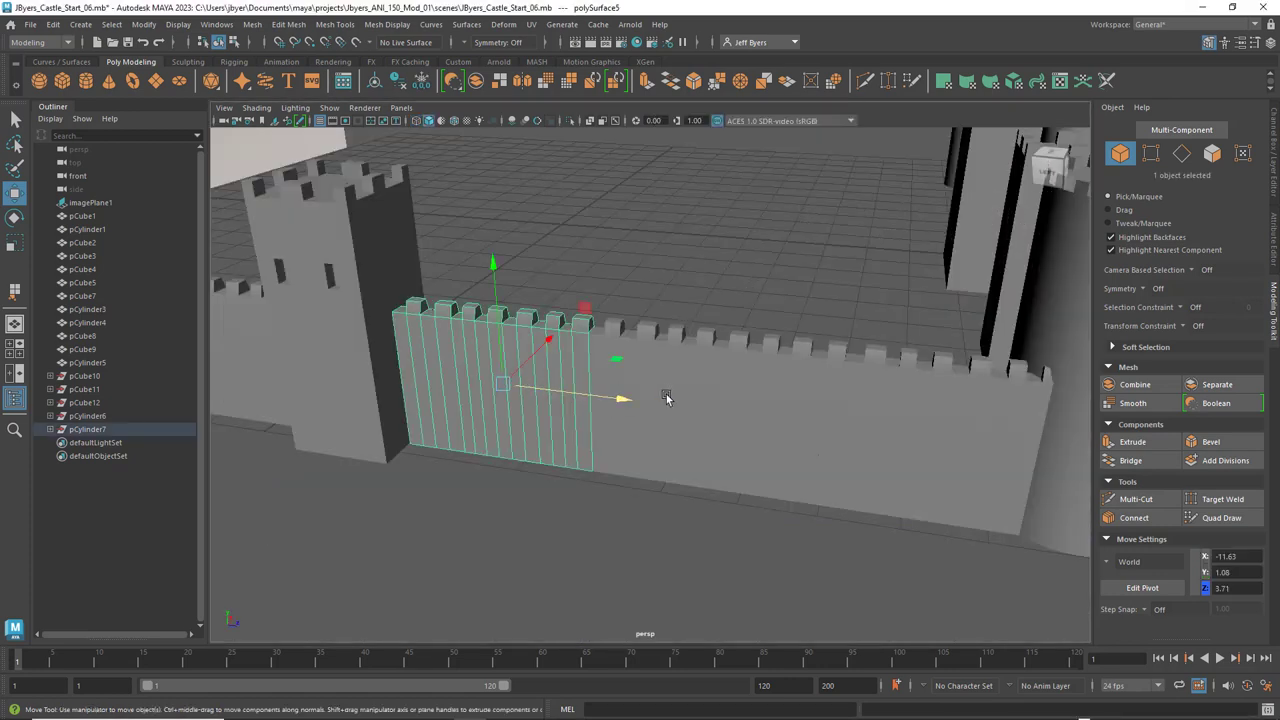
scroll(666, 398, "down", 6)
left_click(593, 303)
scroll(594, 307, "down", 3)
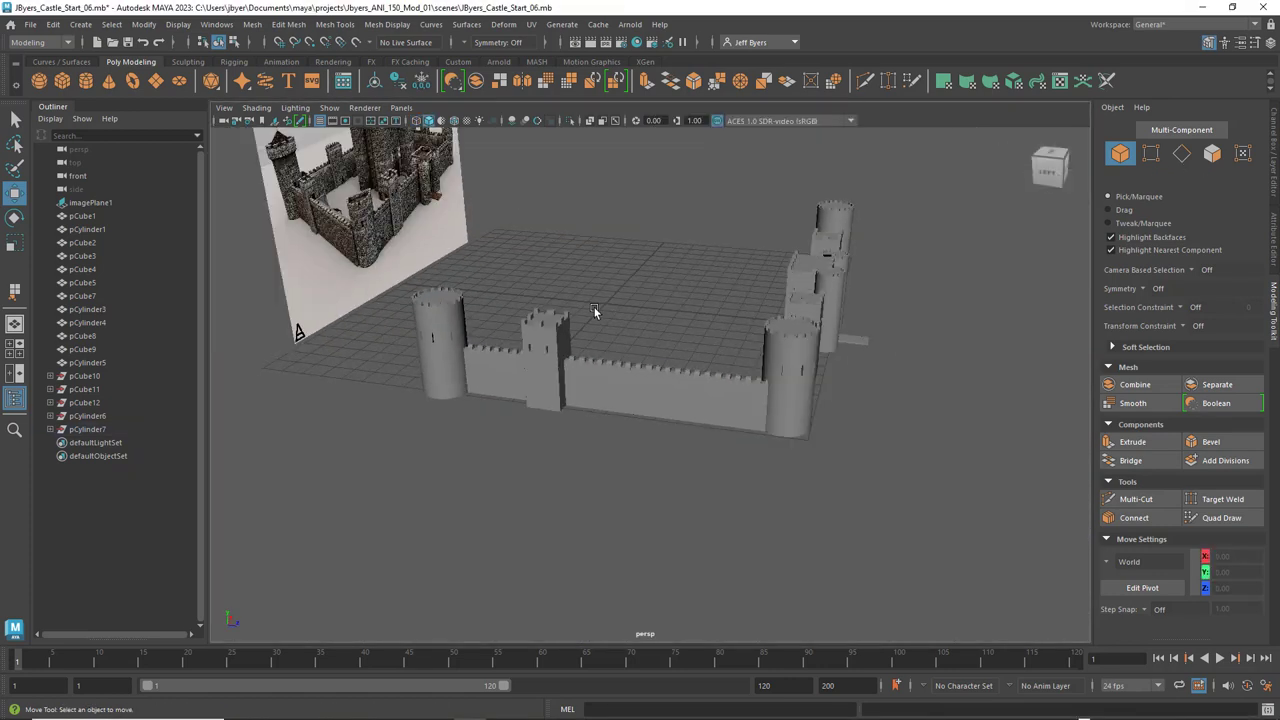
left_click_drag(630, 339, 652, 321, "alt")
scroll(650, 321, "up", 8)
middle_click_drag(650, 321, 716, 328, "alt")
scroll(650, 342, "up", 3)
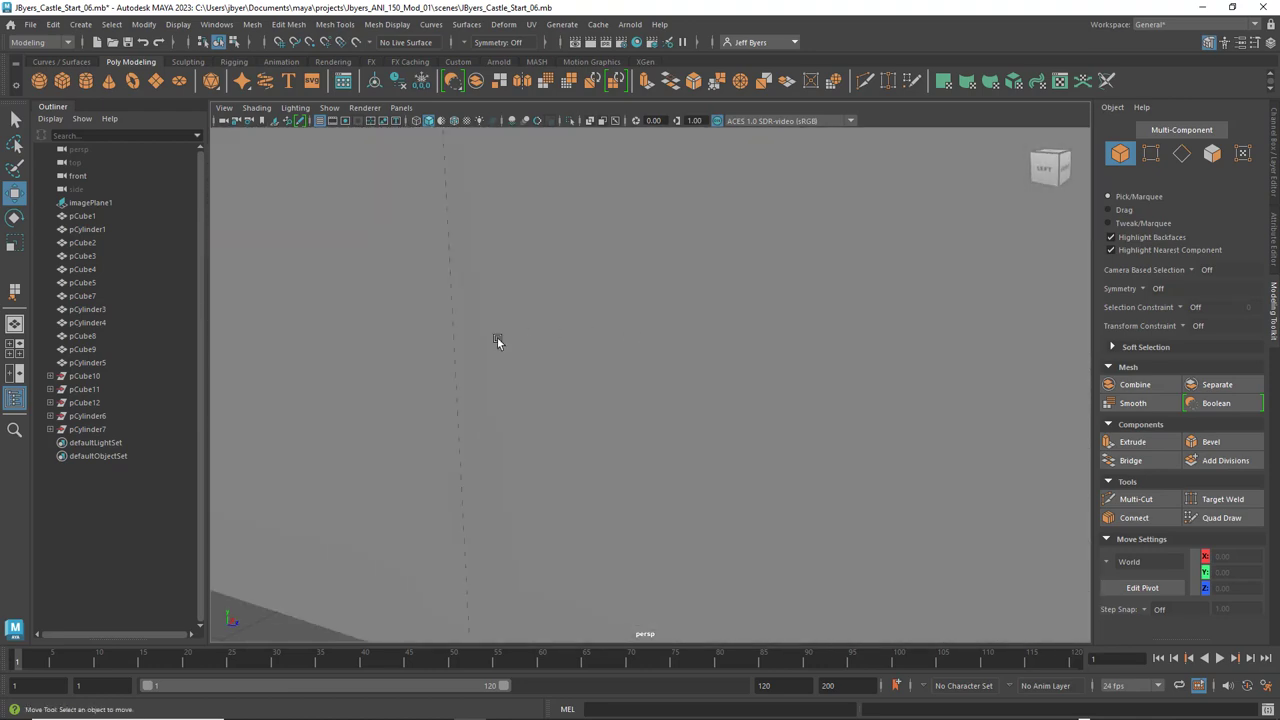
Select the wall section beside the square tower and examine its joint with the middle section up close in the top view
left_click(413, 341)
key("space")
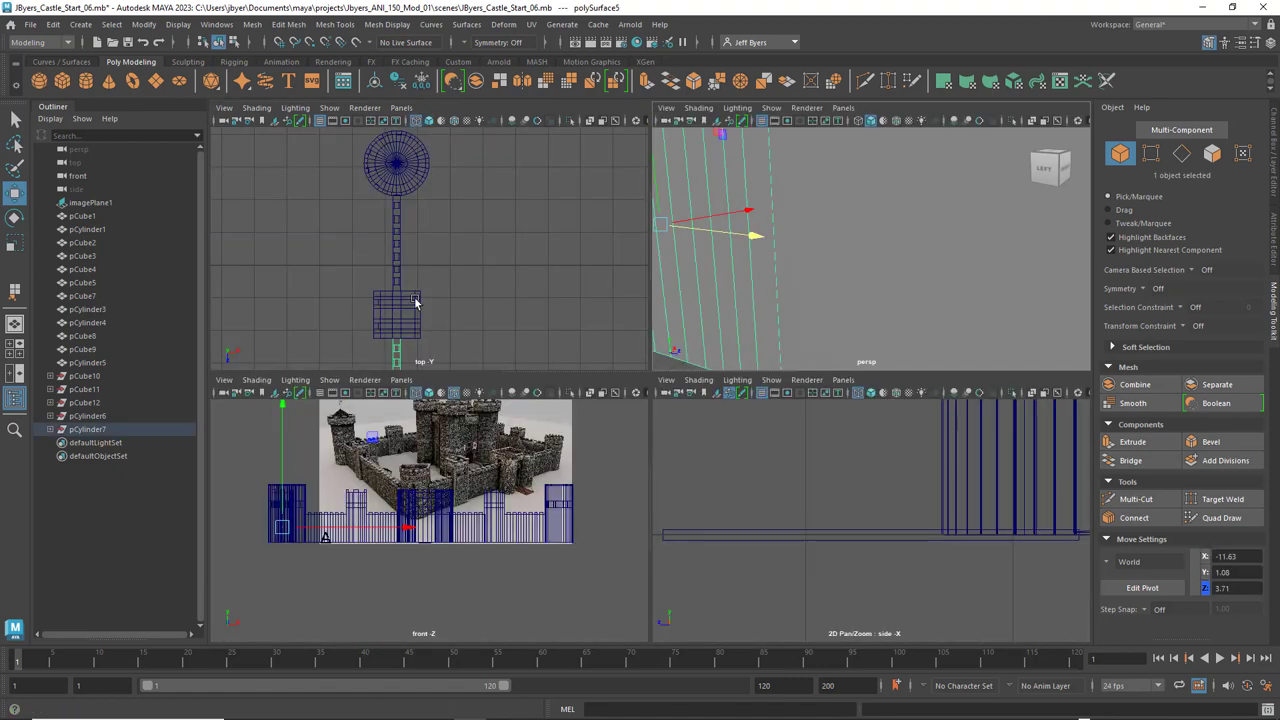
key("space")
scroll(640, 292, "up", 2)
middle_click_drag(712, 606, 668, 294, "alt")
scroll(668, 294, "up", 2)
middle_click_drag(634, 545, 638, 386, "alt")
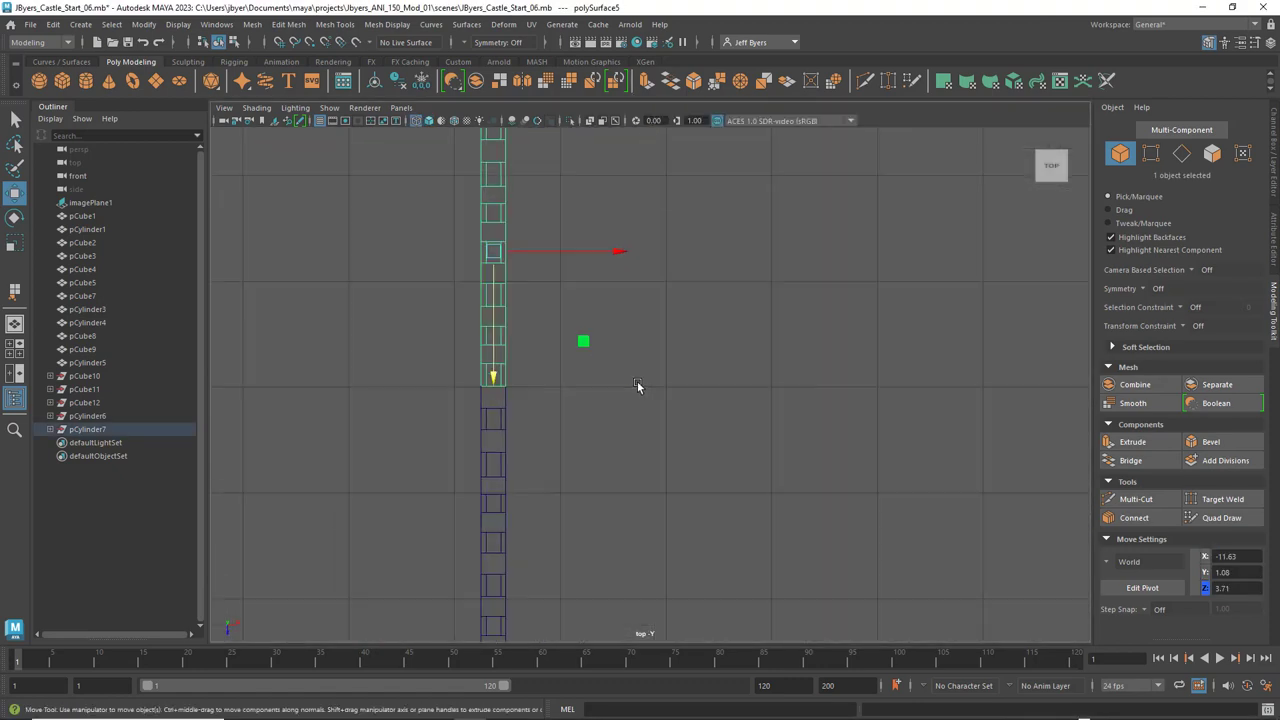
scroll(638, 386, "up", 2)
middle_click_drag(487, 418, 654, 340, "alt")
scroll(654, 338, "up", 4)
middle_click_drag(626, 256, 690, 488, "alt")
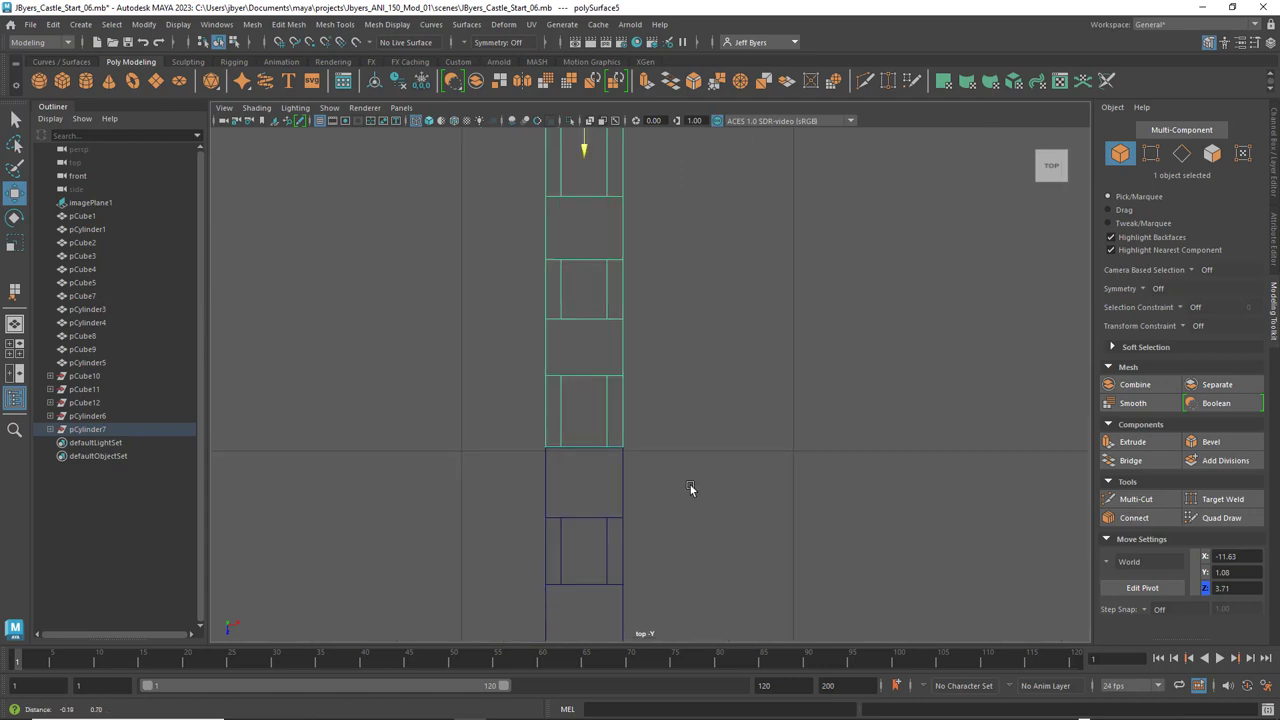
scroll(690, 488, "up", 8)
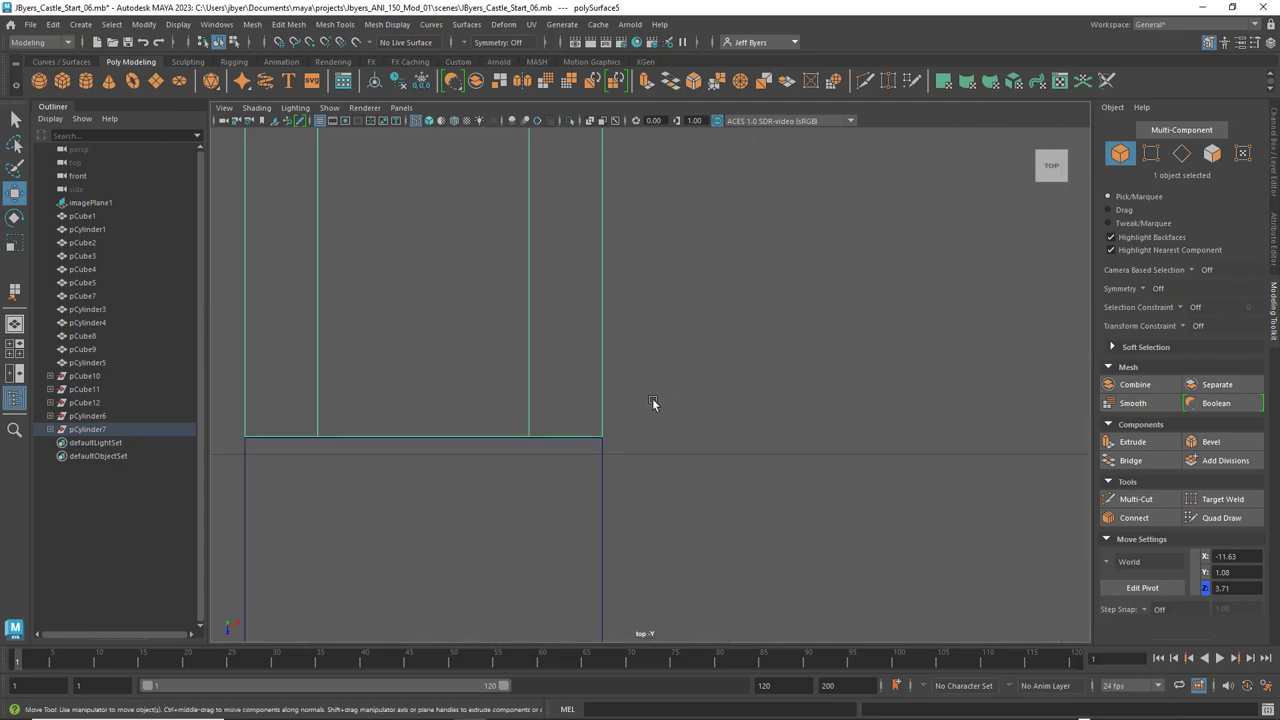
middle_click_drag(652, 403, 823, 320, "alt")
scroll(823, 320, "up", 3)
scroll(723, 400, "up", 3)
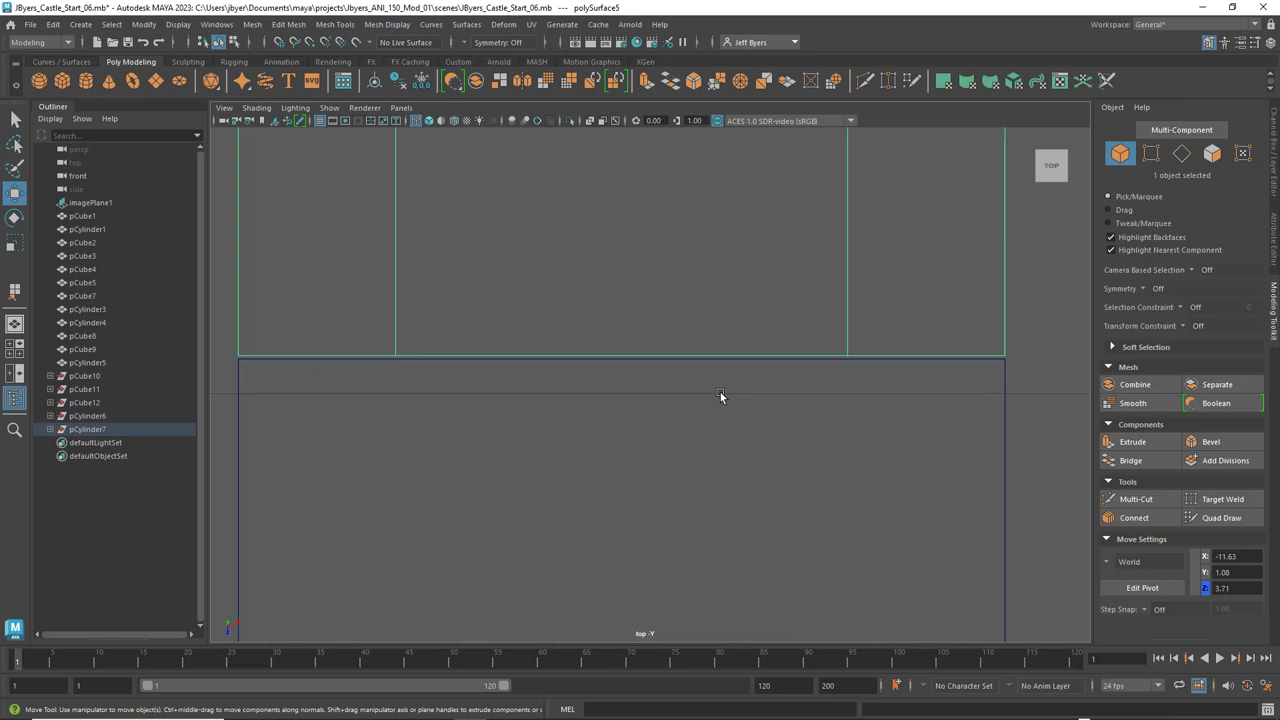
key("alt")
key("Down")
key("Down")
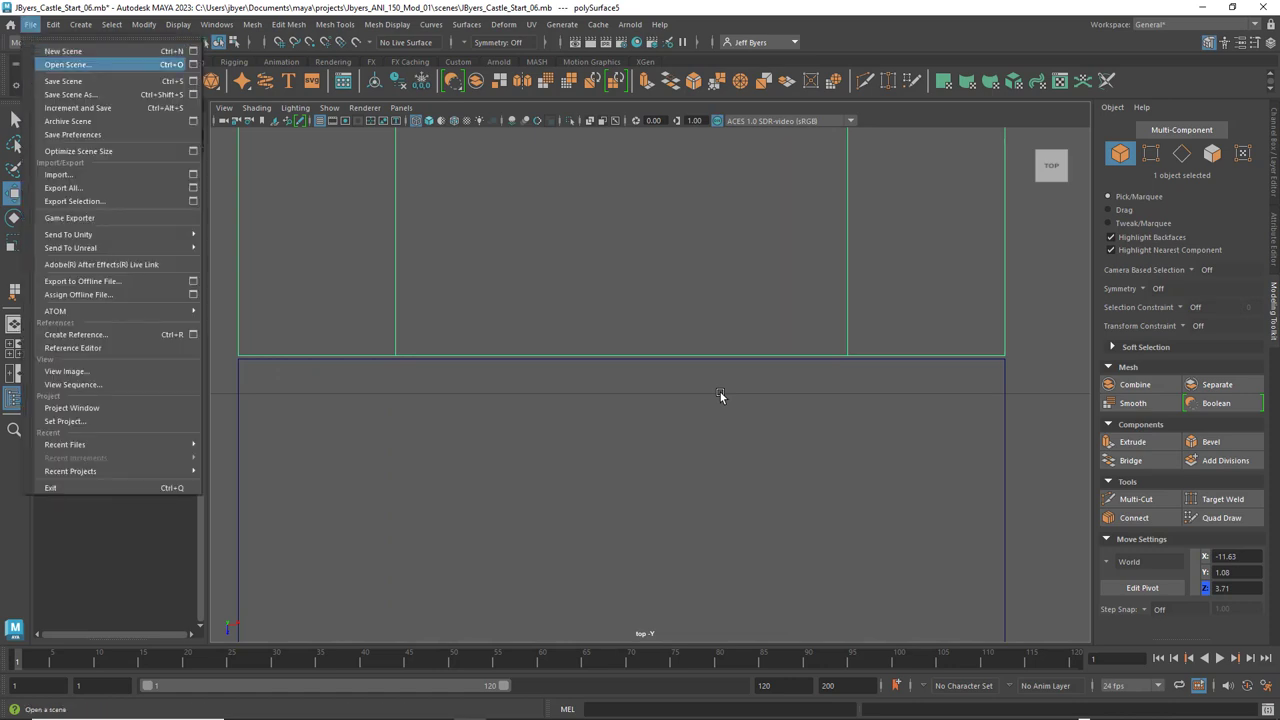
left_click(680, 326)
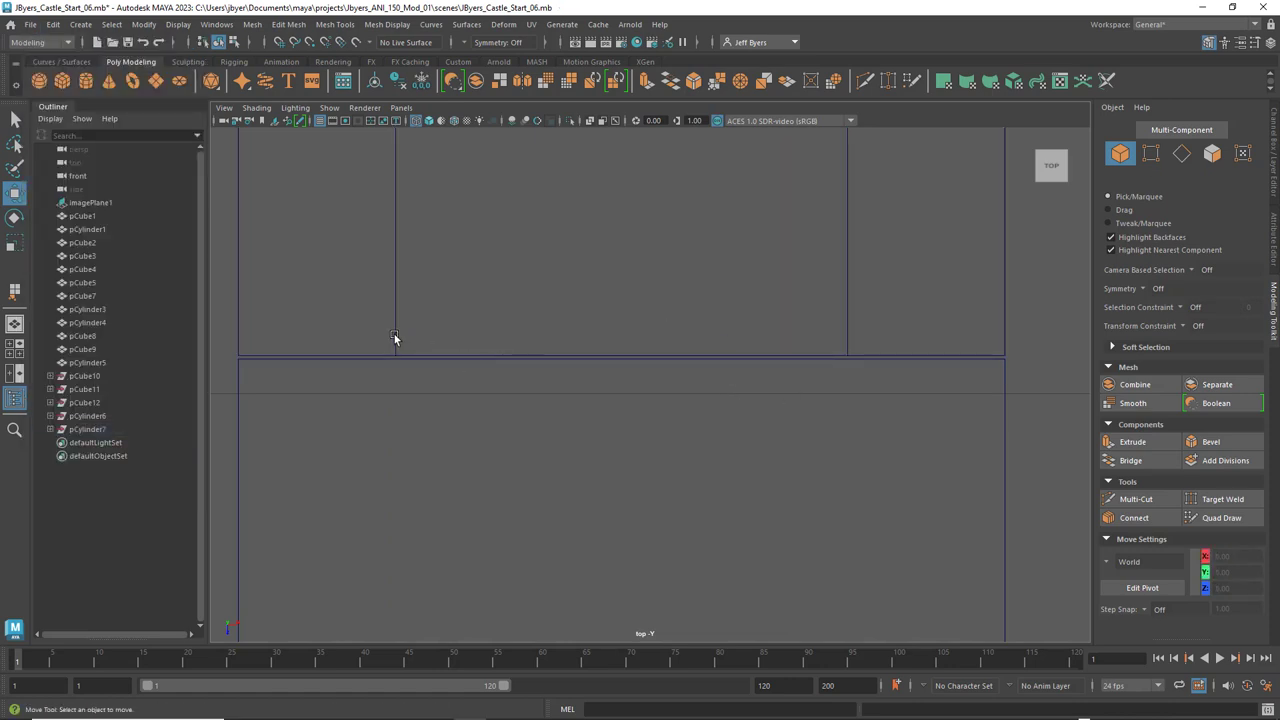
Nudge the wall section beside the square tower along Z to about 3.72 to close the hairline gap to the middle section
left_click(394, 336)
key("alt+Down")
key("alt+Down")
key("alt+Down")
key("alt+Down")
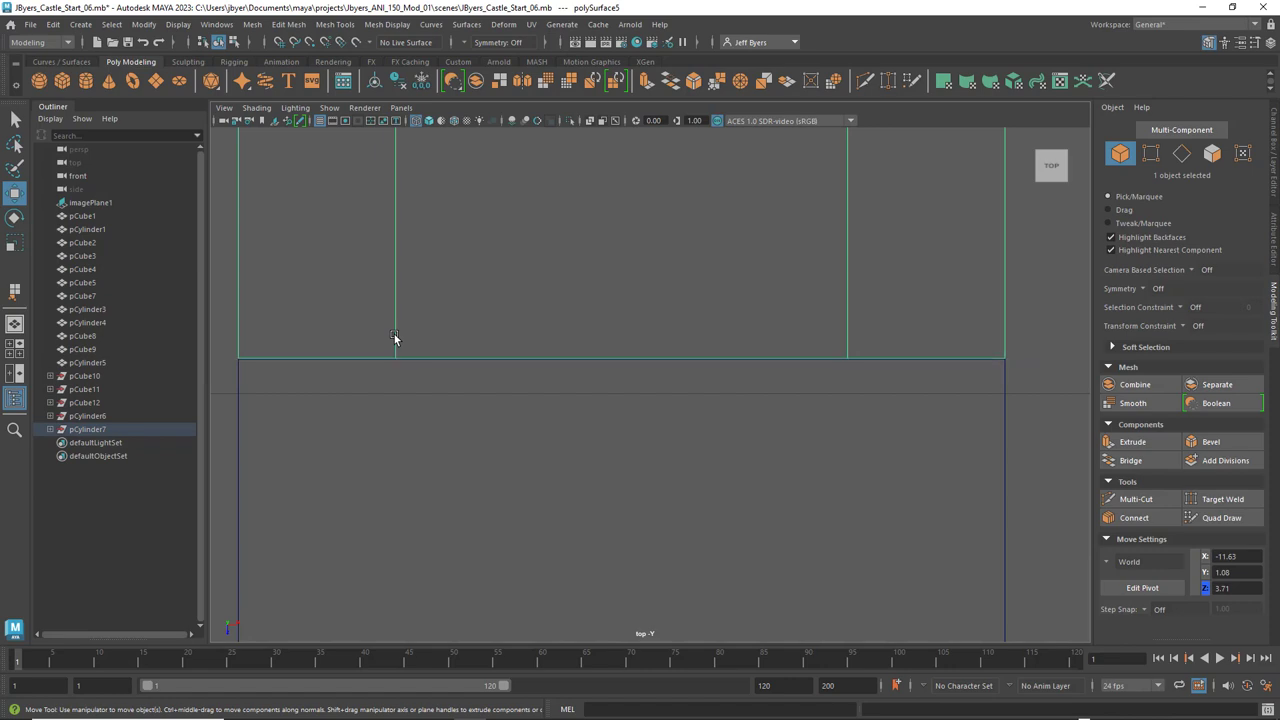
scroll(394, 338, "down", 10)
scroll(700, 385, "up", 3)
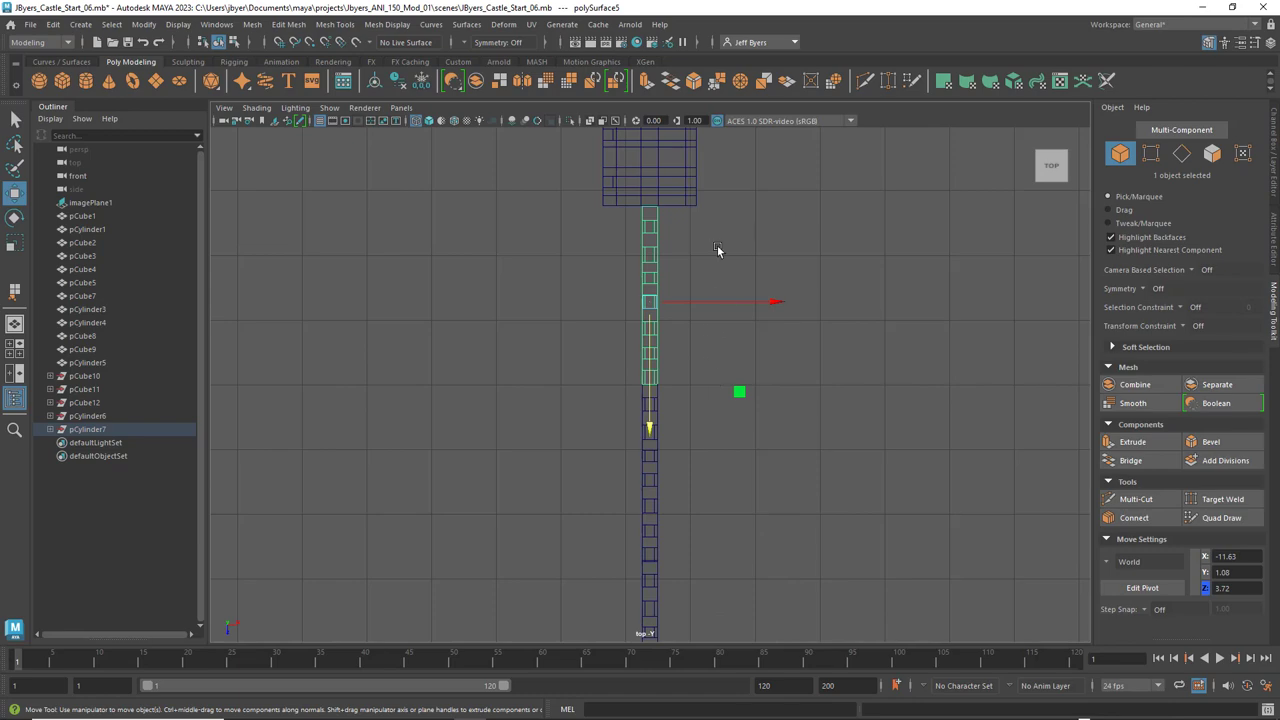
Examine the assembled side wall in perspective and compare its corner towers with the castle reference image
scroll(723, 340, "down", 4)
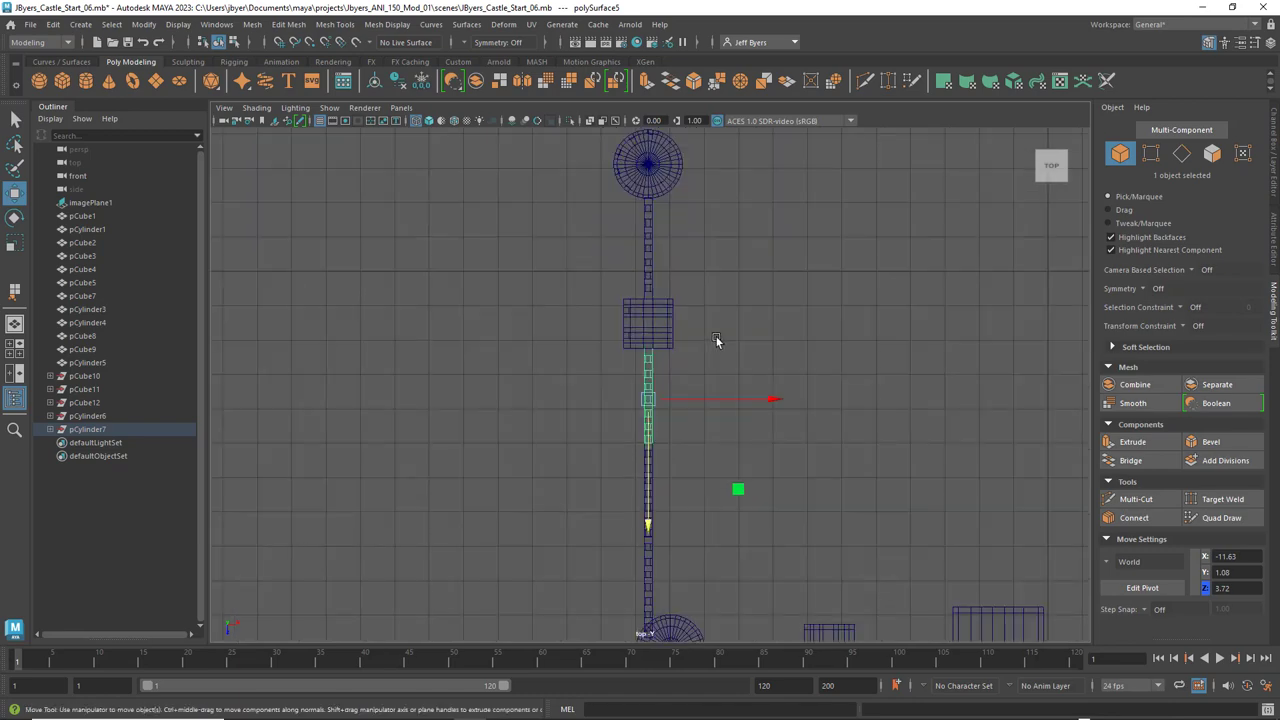
key("space")
key("space")
scroll(813, 312, "down", 10)
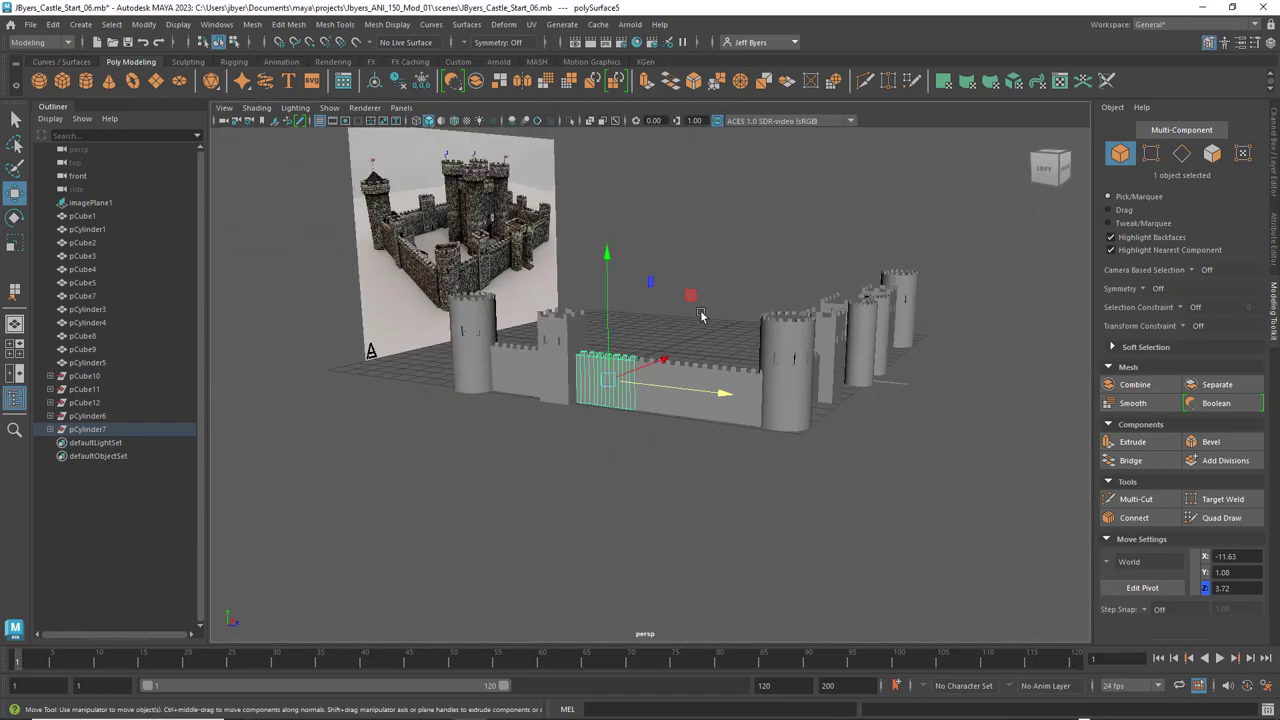
left_click_drag(723, 322, 566, 386, "alt")
left_click(704, 350)
middle_click_drag(589, 341, 674, 386, "alt")
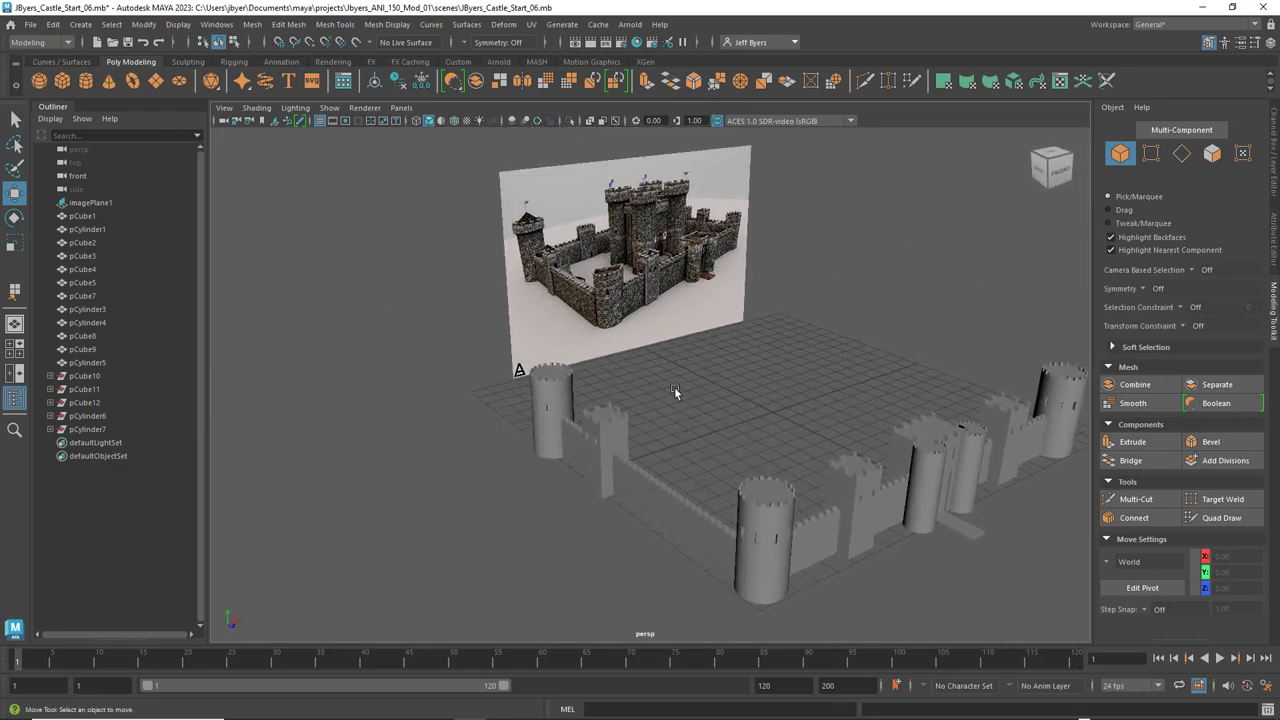
scroll(623, 316, "up", 5)
middle_click_drag(623, 316, 710, 345, "alt")
scroll(744, 408, "up", 3)
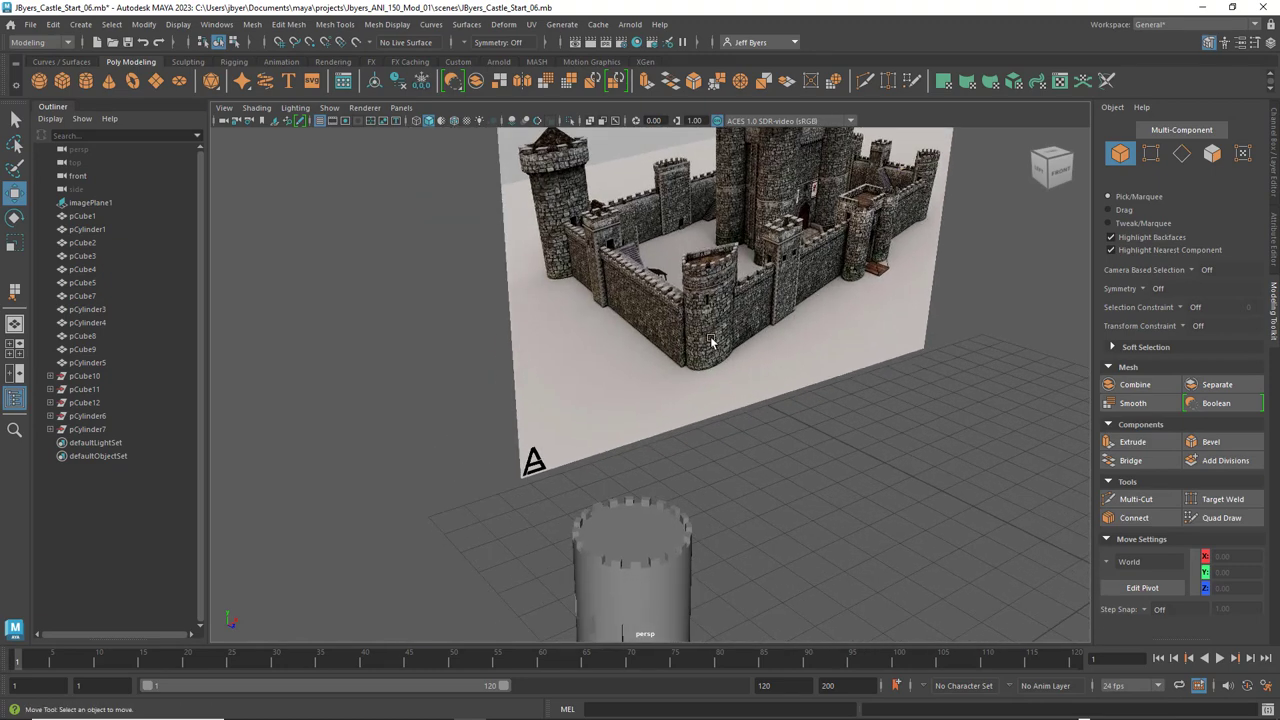
left_click_drag(710, 345, 700, 331, "alt")
middle_click_drag(700, 331, 720, 376, "alt")
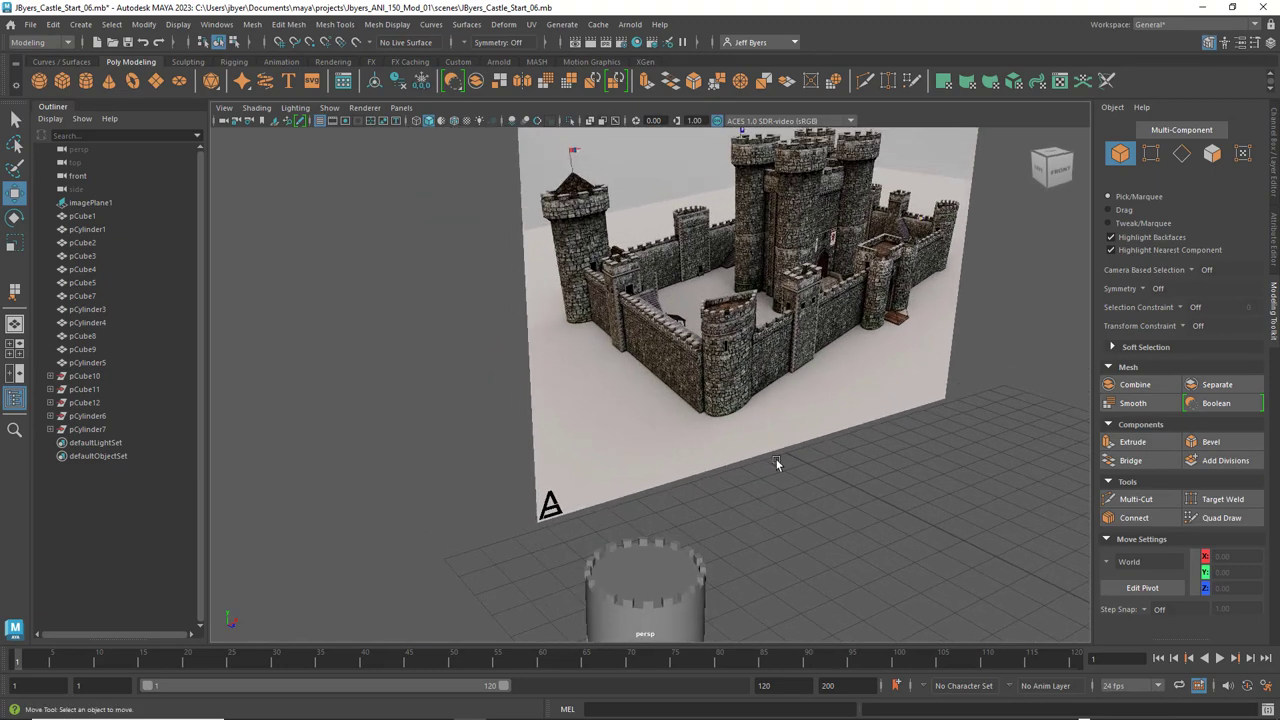
right_click_drag(808, 554, 747, 516, "alt")
Select the round tower at the far end of the side wall and move its pivot down to its base at Y 0
left_click(667, 532)
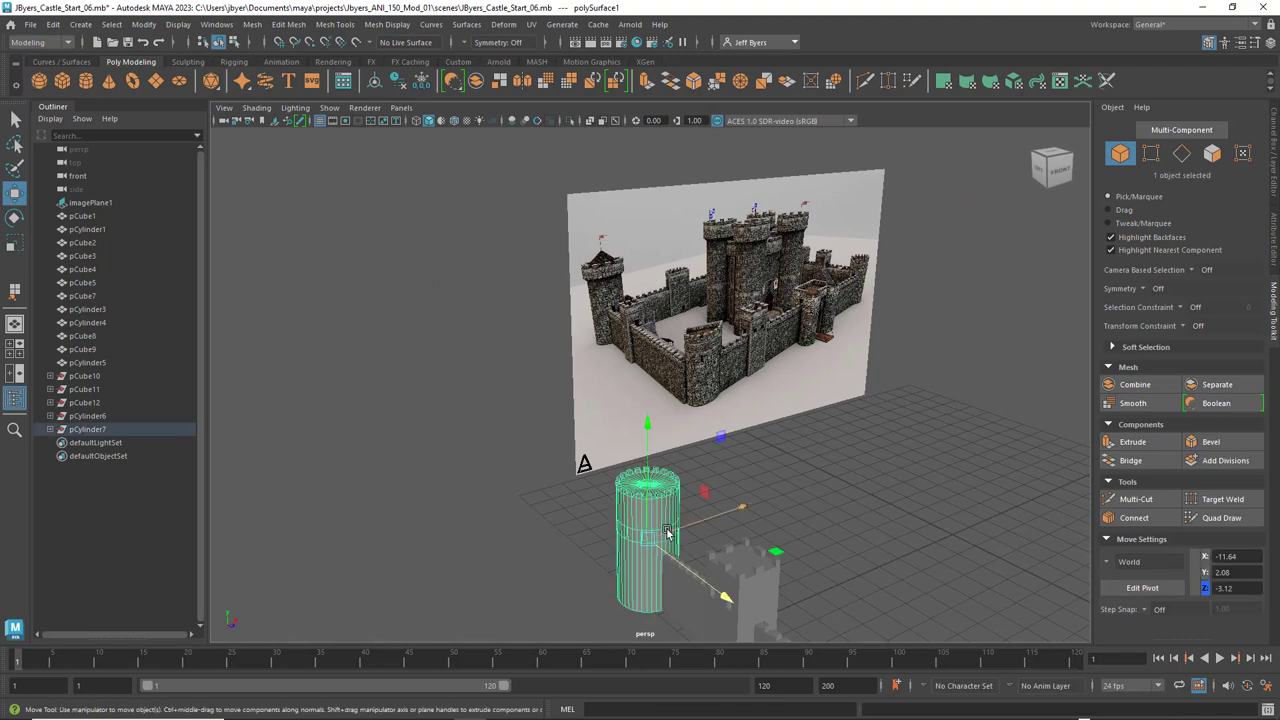
key("space")
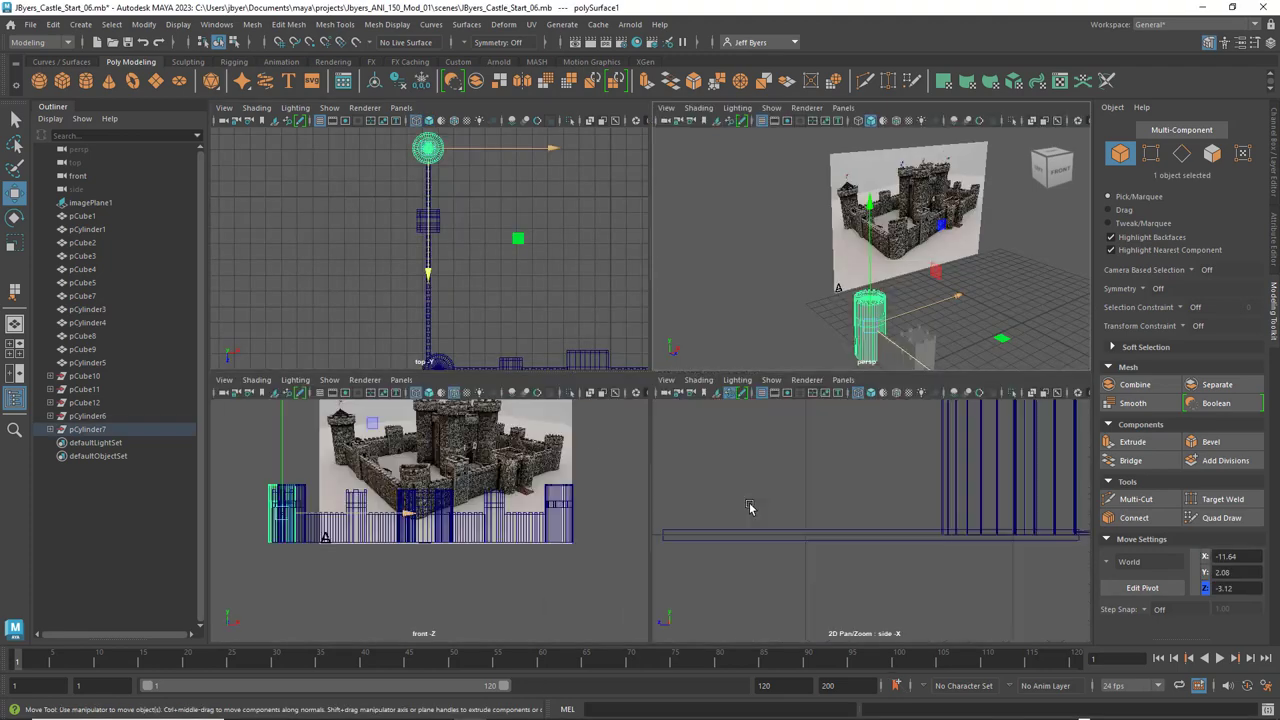
key("space")
right_click_drag(606, 530, 668, 553, "alt")
middle_click_drag(669, 553, 729, 561, "alt")
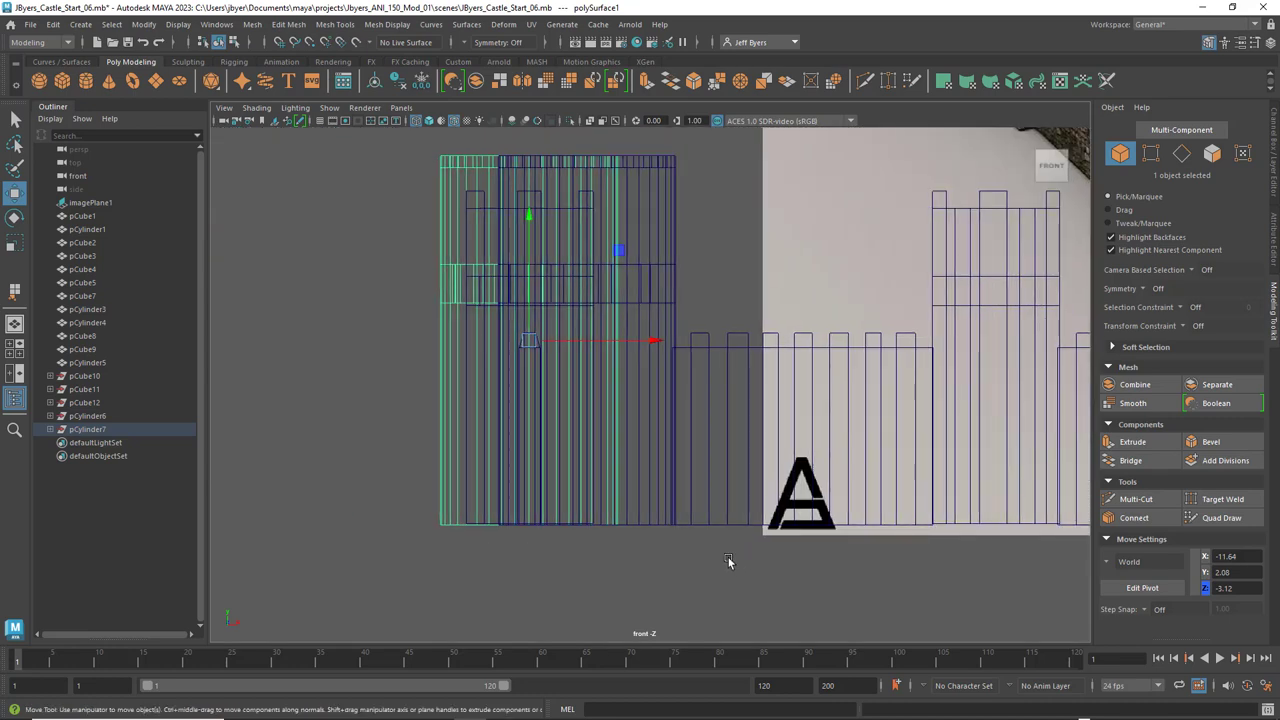
scroll(728, 561, "up", 2)
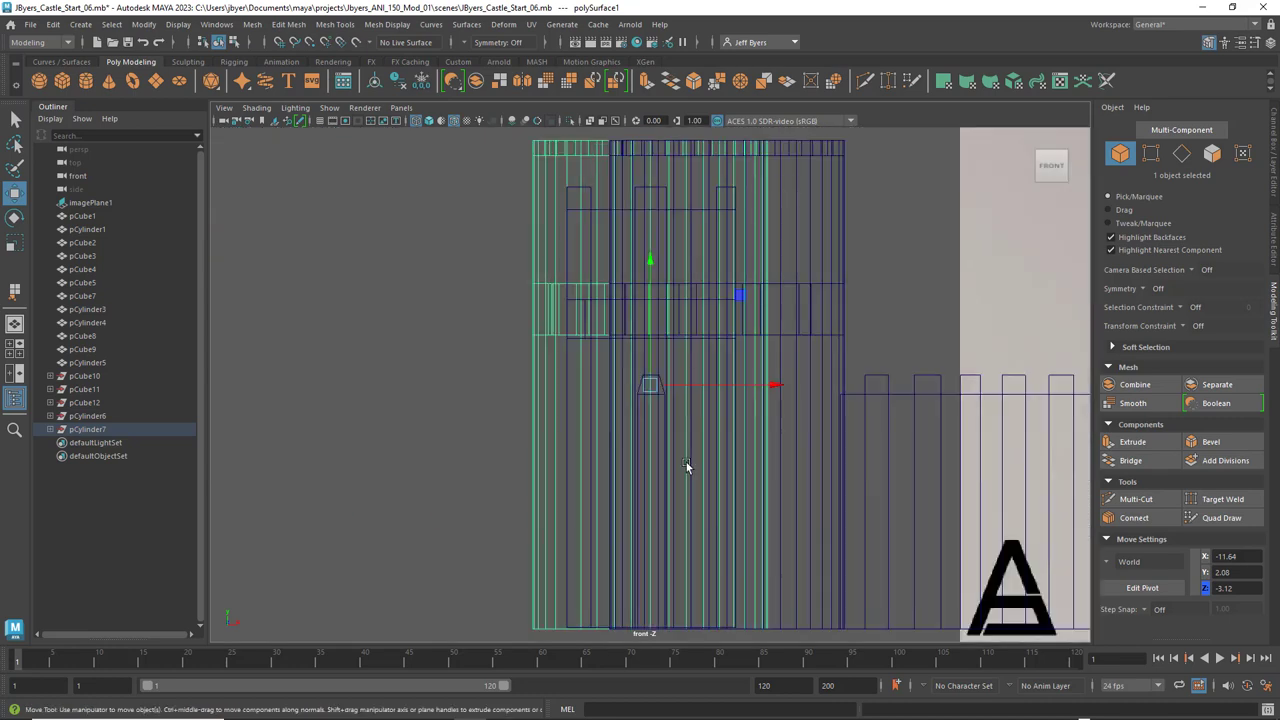
key("d")
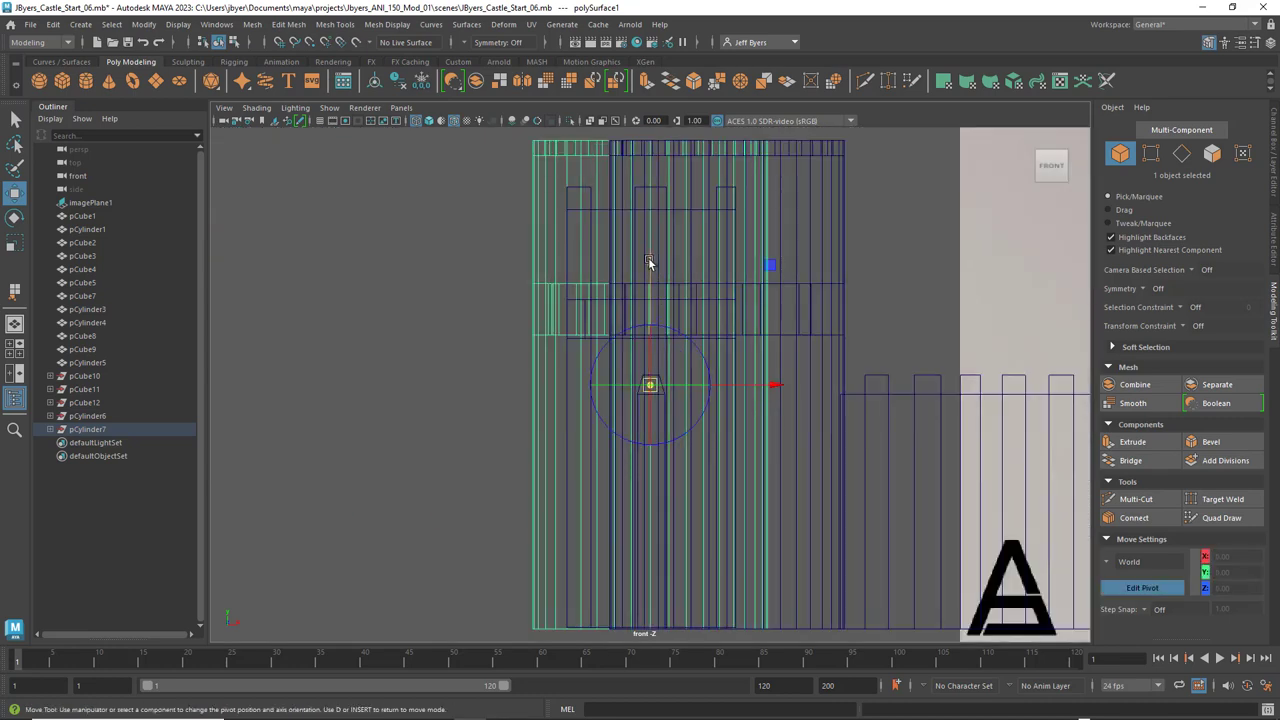
left_click_drag(648, 262, 660, 507)
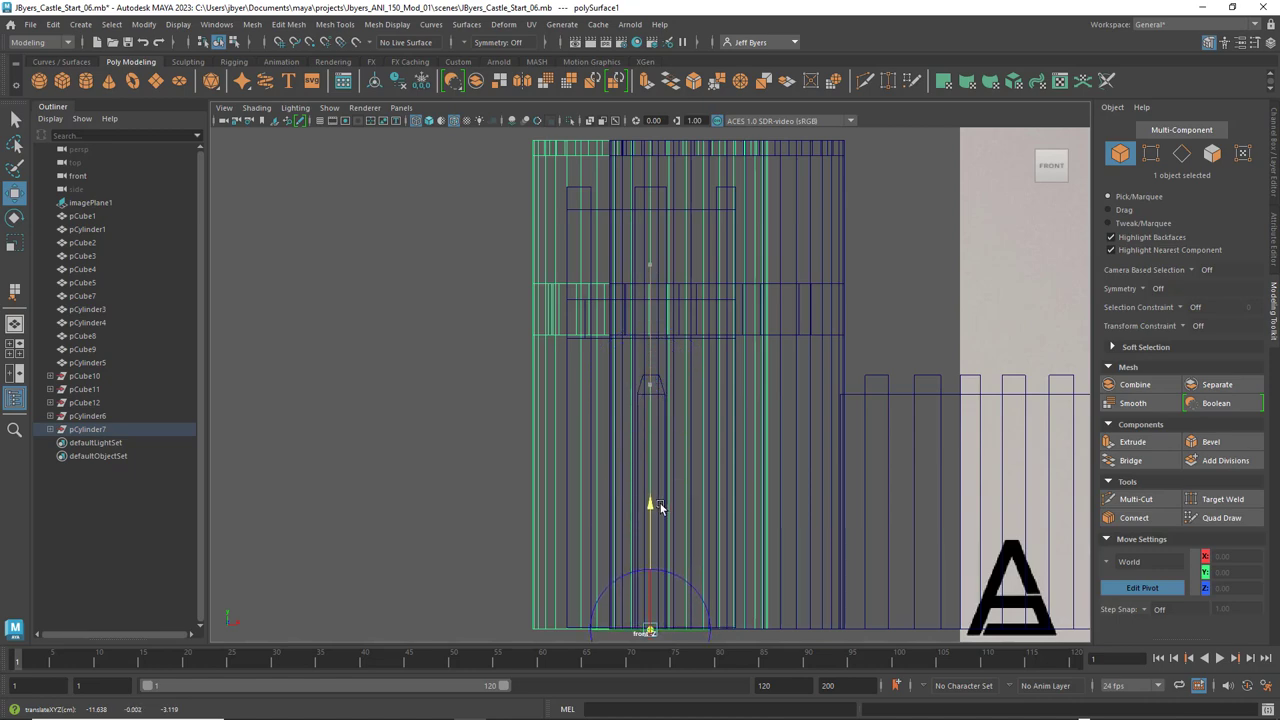
key("d")
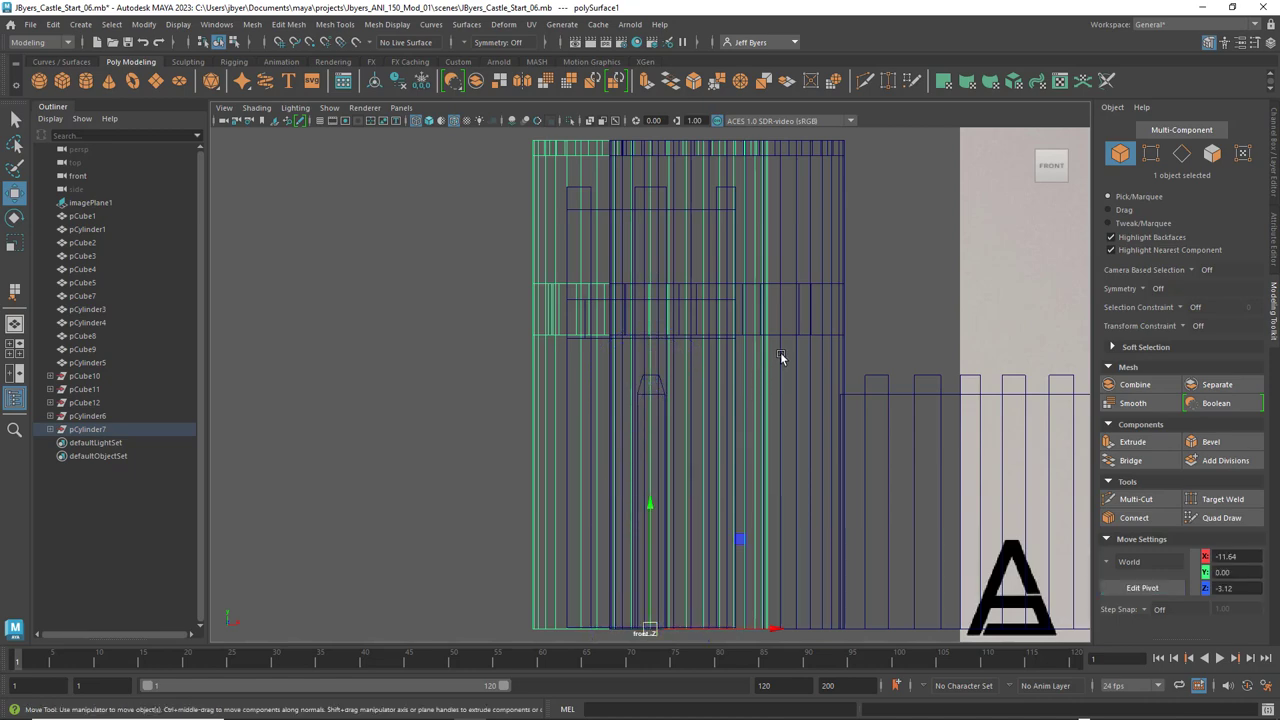
Scale the far round tower up uniformly from its base to about 1.17
key("space")
key("space")
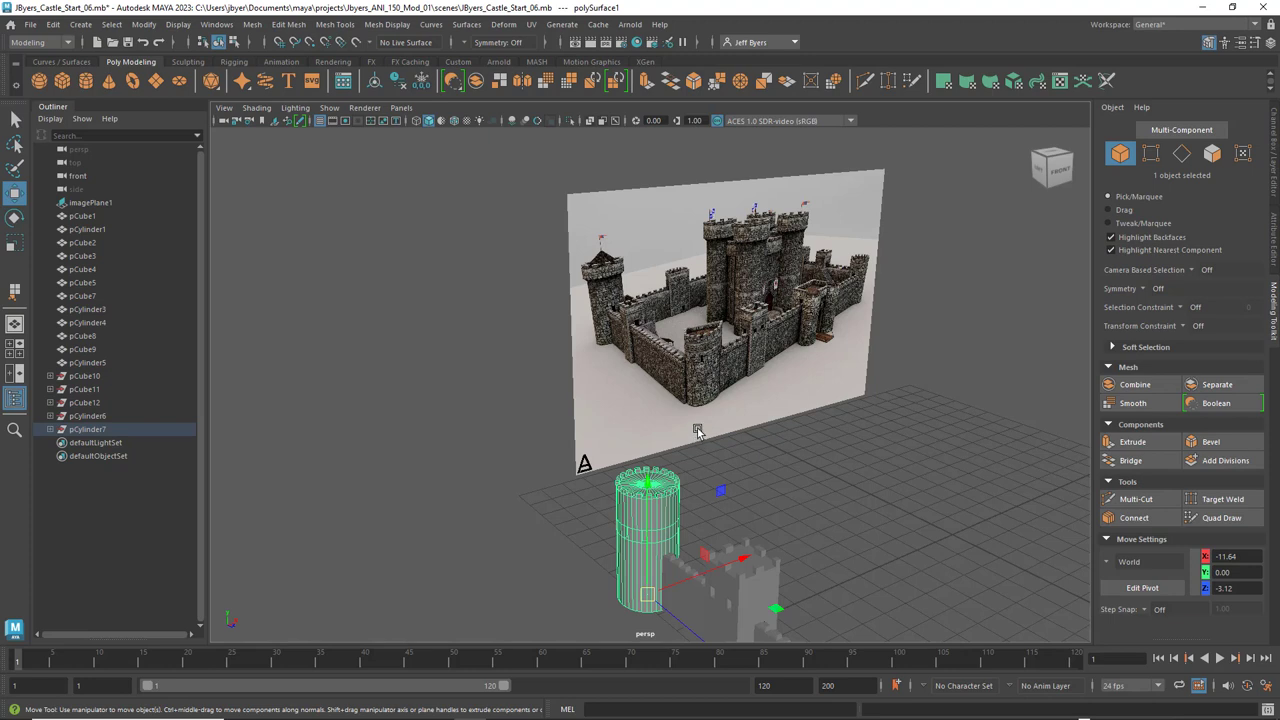
key("r")
left_click_drag(648, 596, 673, 597)
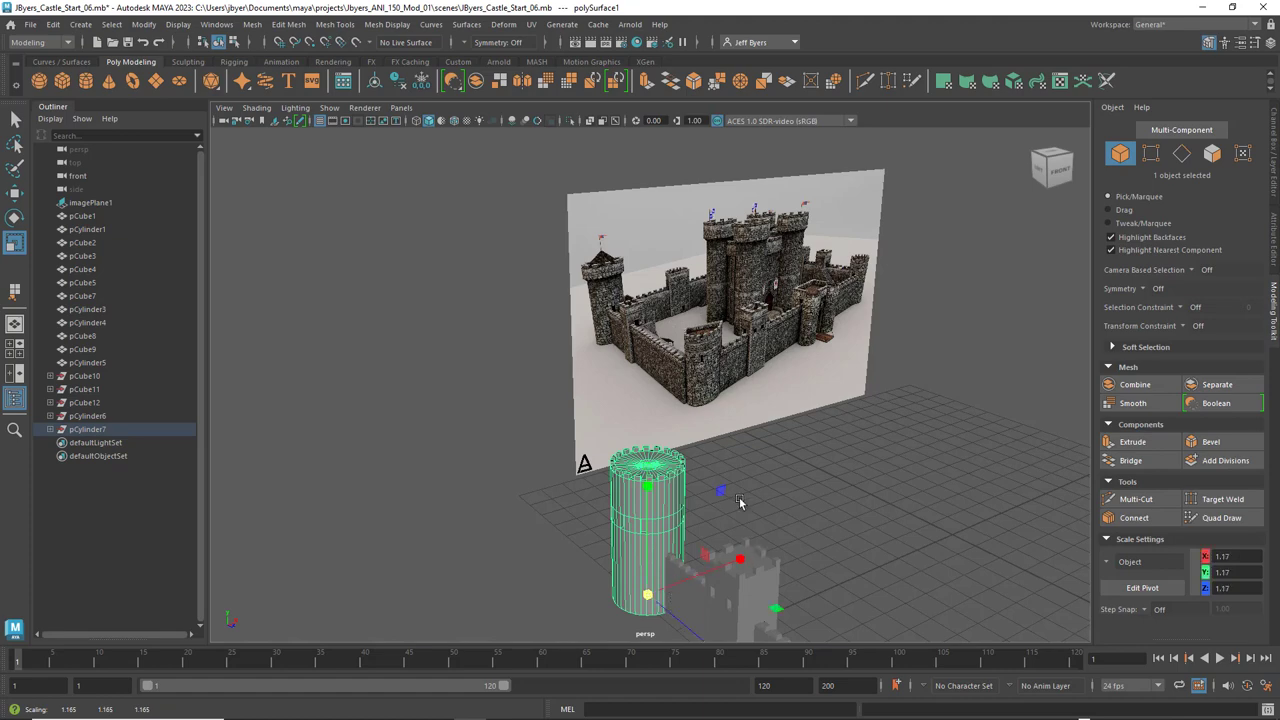
left_click_drag(733, 494, 762, 447, "alt")
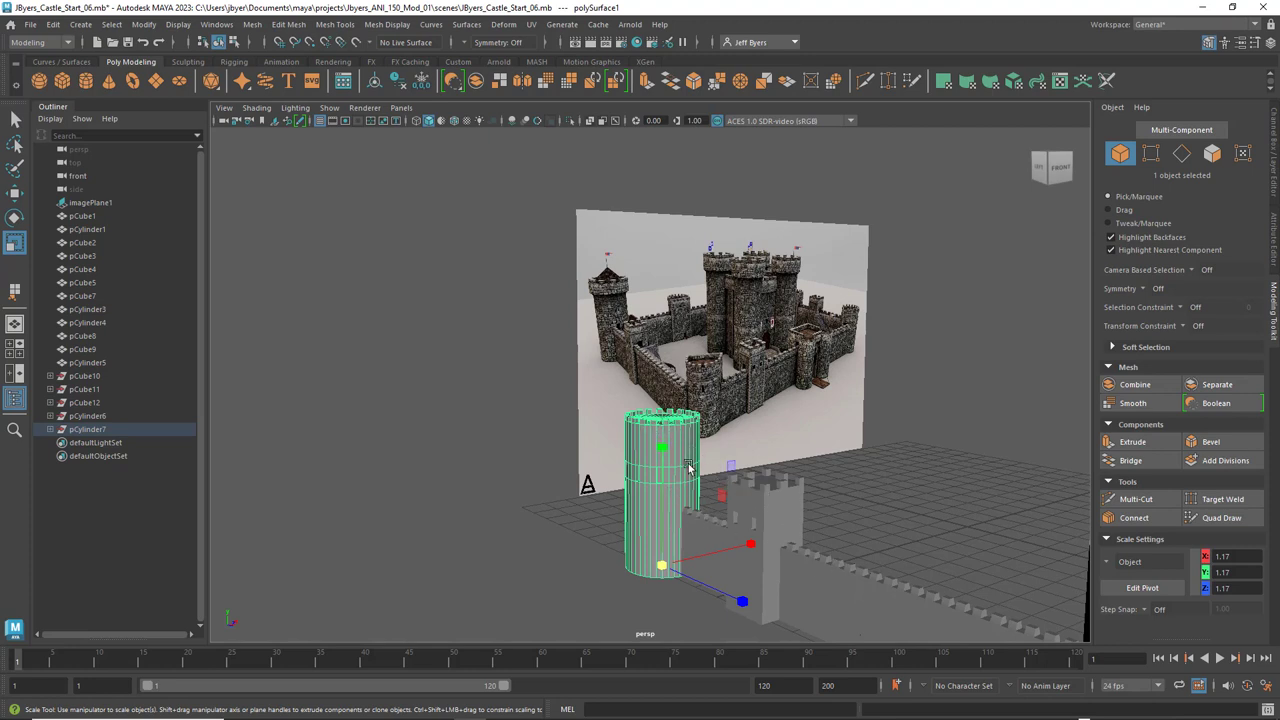
Insert two closely spaced horizontal edge loops around the enlarged tower, between its window band and the battlements
right_click_drag(689, 441, 662, 421)
scroll(697, 409, "up", 5)
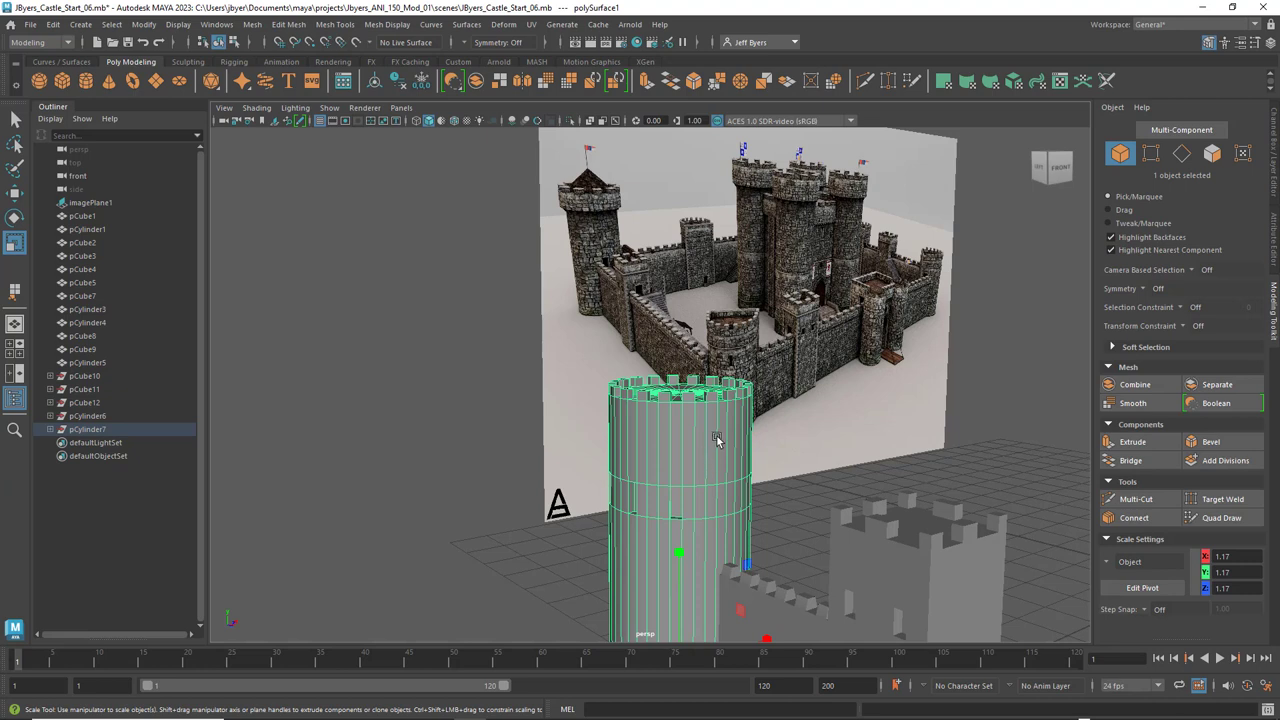
key("q")
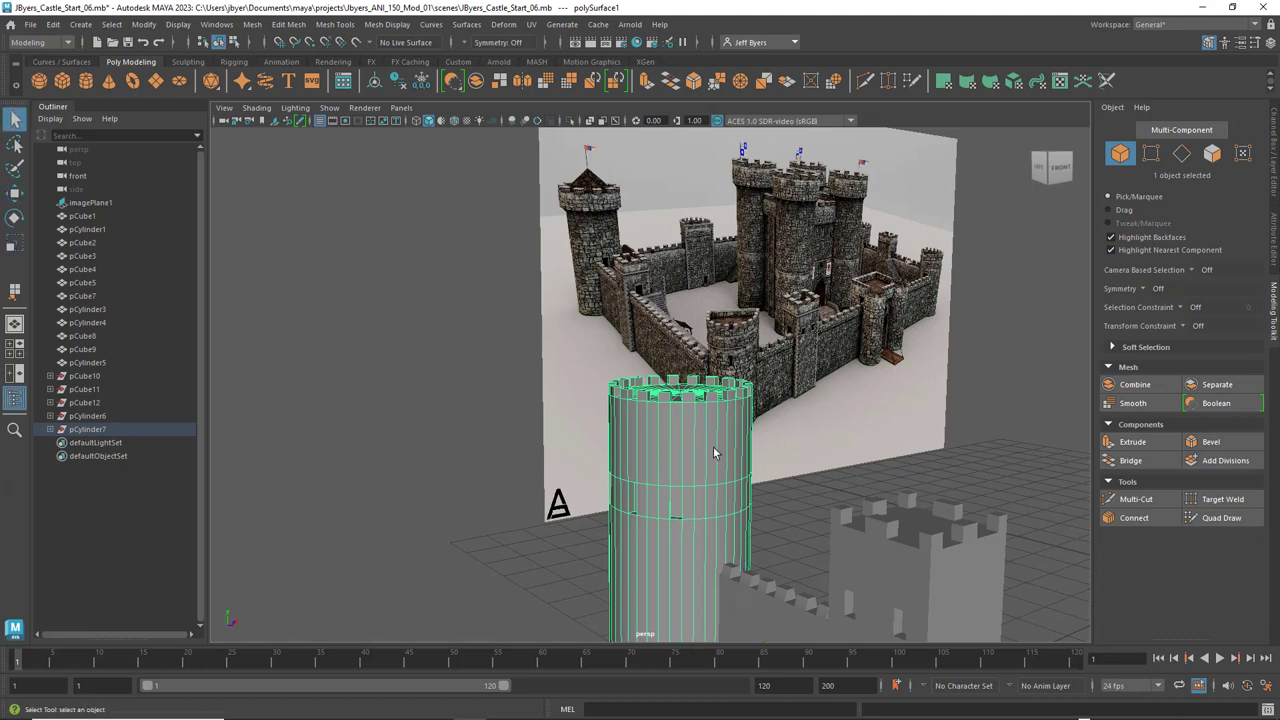
right_click_drag(713, 447, 636, 378, "shift")
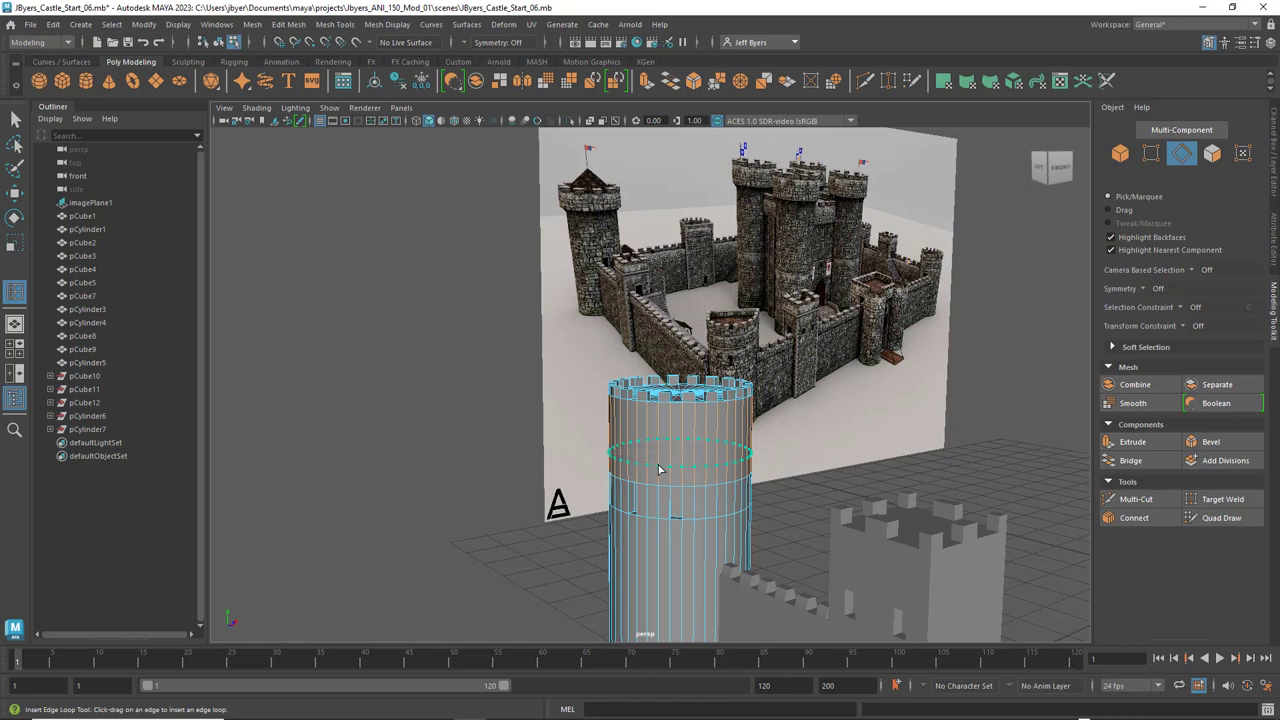
left_click(661, 463)
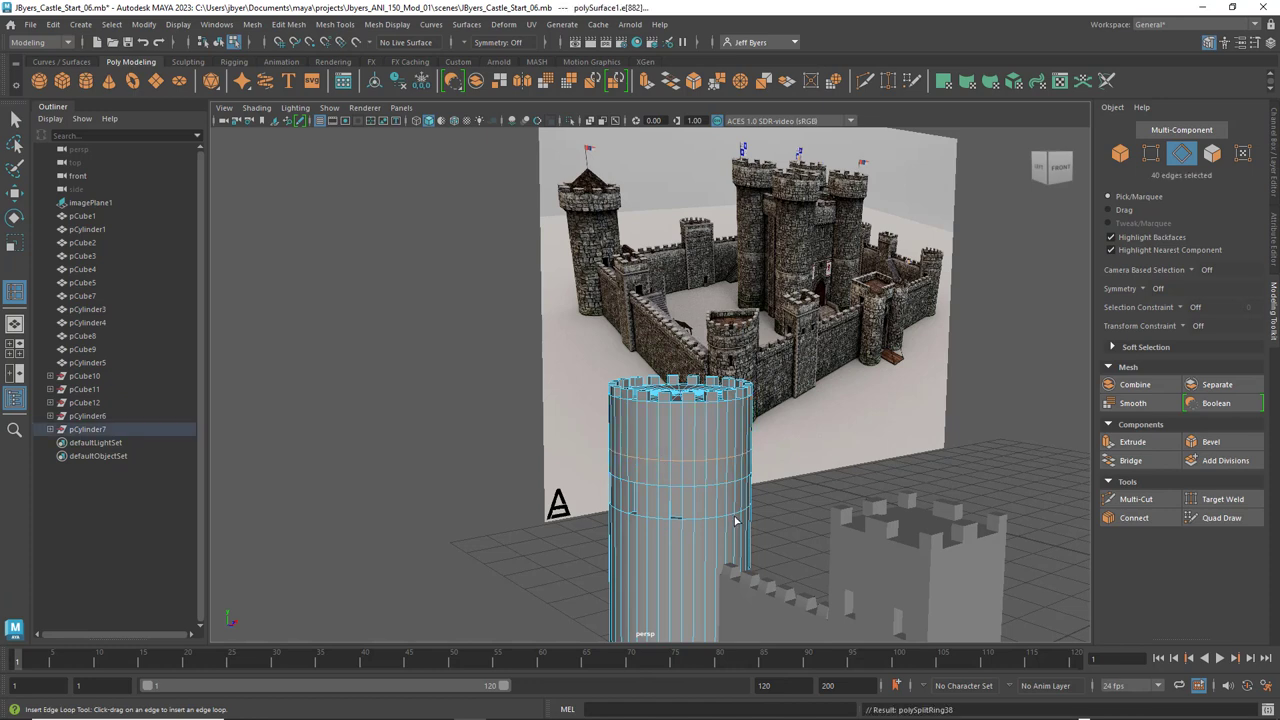
left_click(658, 453)
Select all tower faces above the upper inserted loop, including the battlements, and scale them outward into an overhanging top
right_click_drag(703, 420, 703, 377)
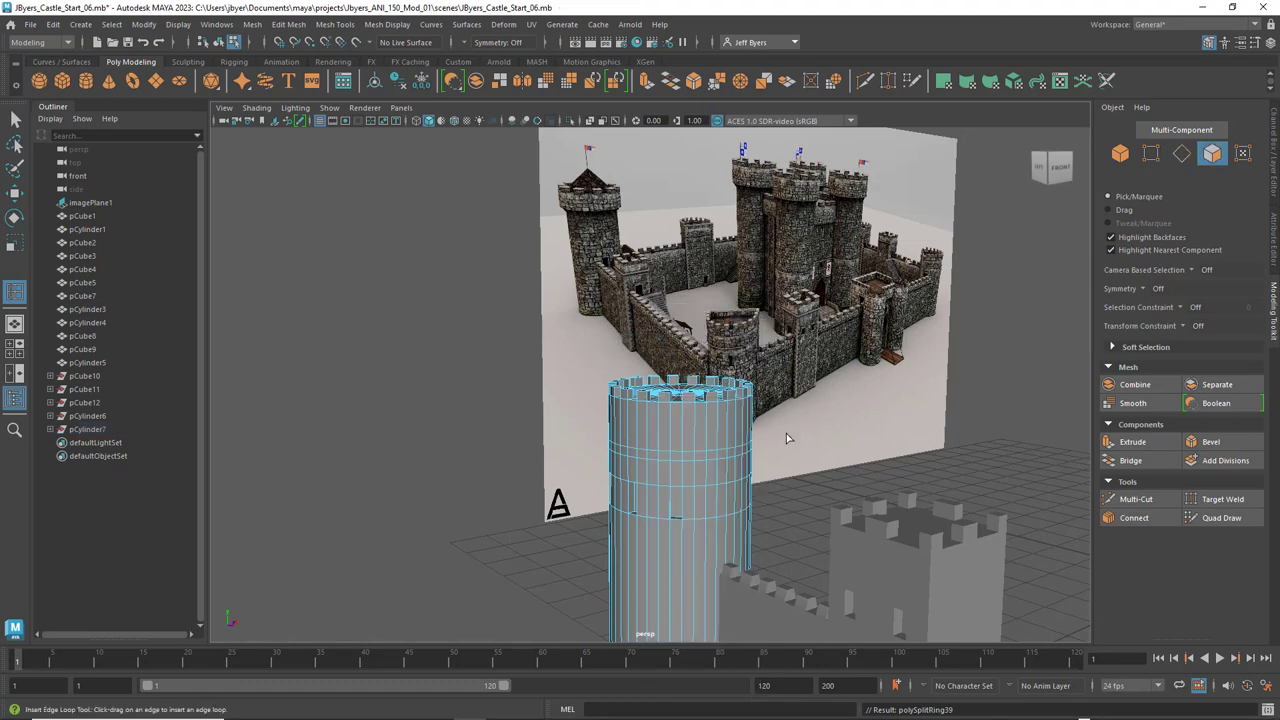
key("space")
key("space")
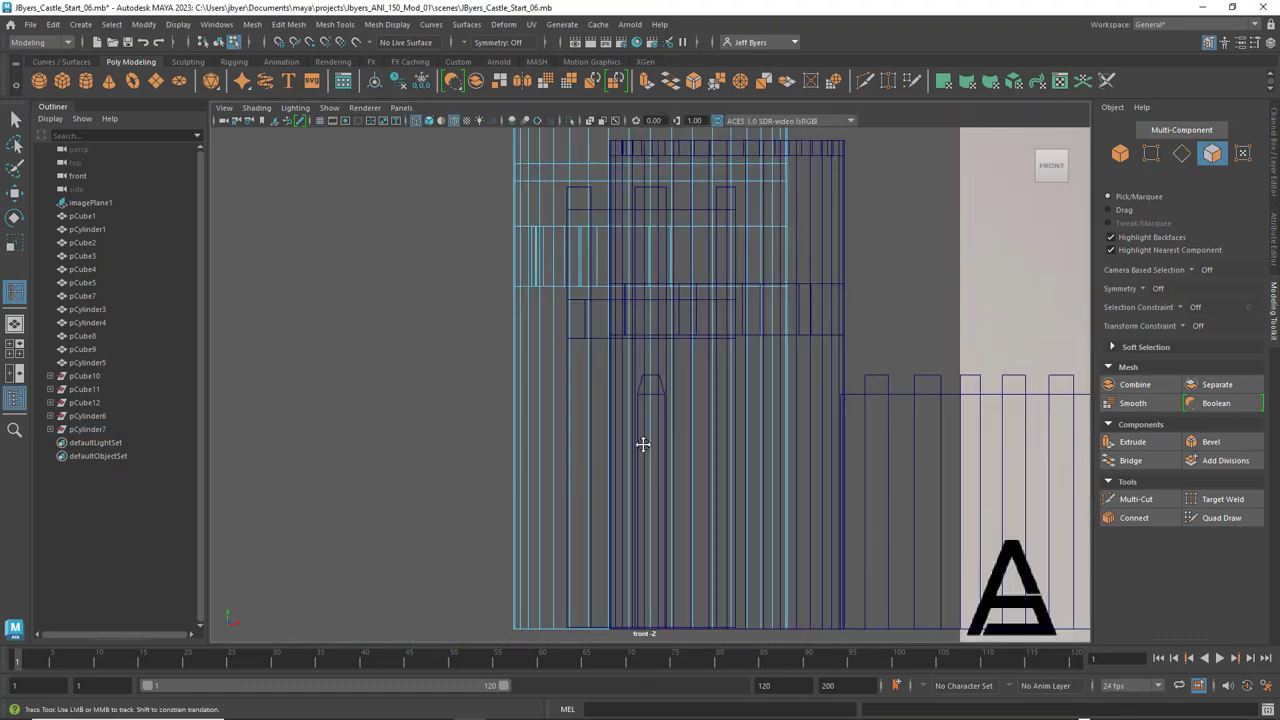
middle_click_drag(643, 443, 629, 581, "alt")
middle_click_drag(616, 483, 600, 552, "alt")
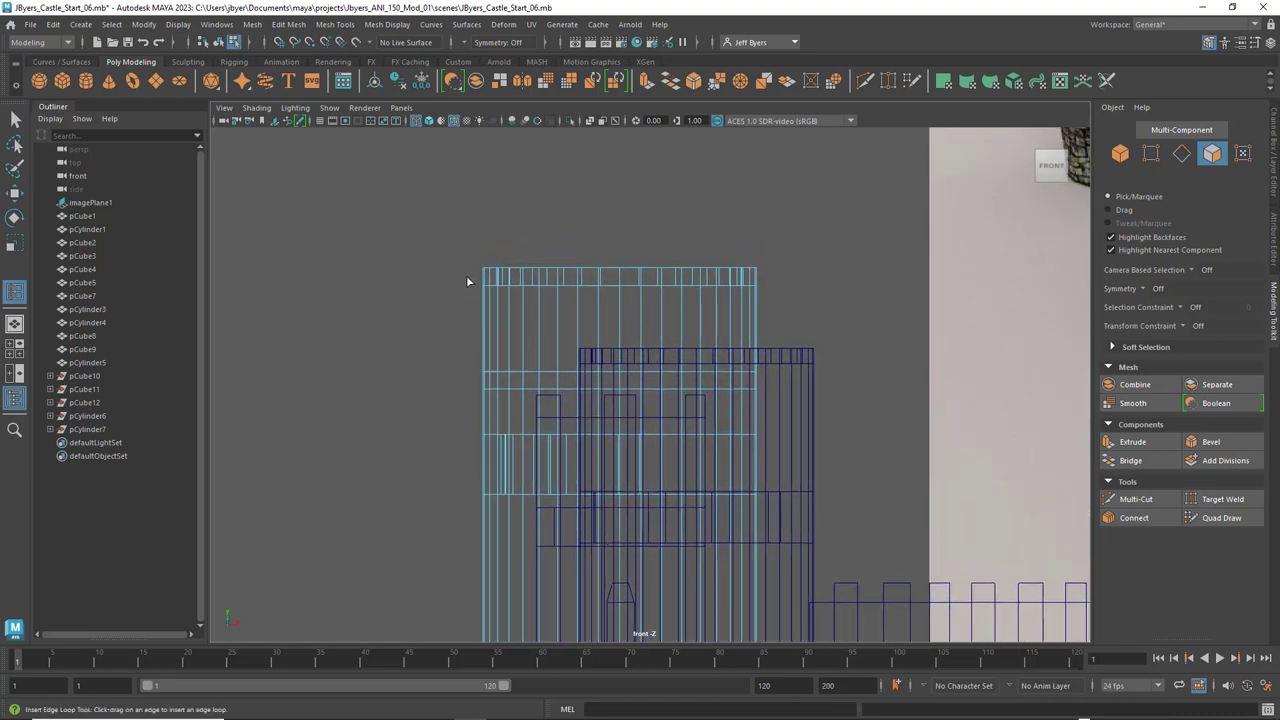
key("q")
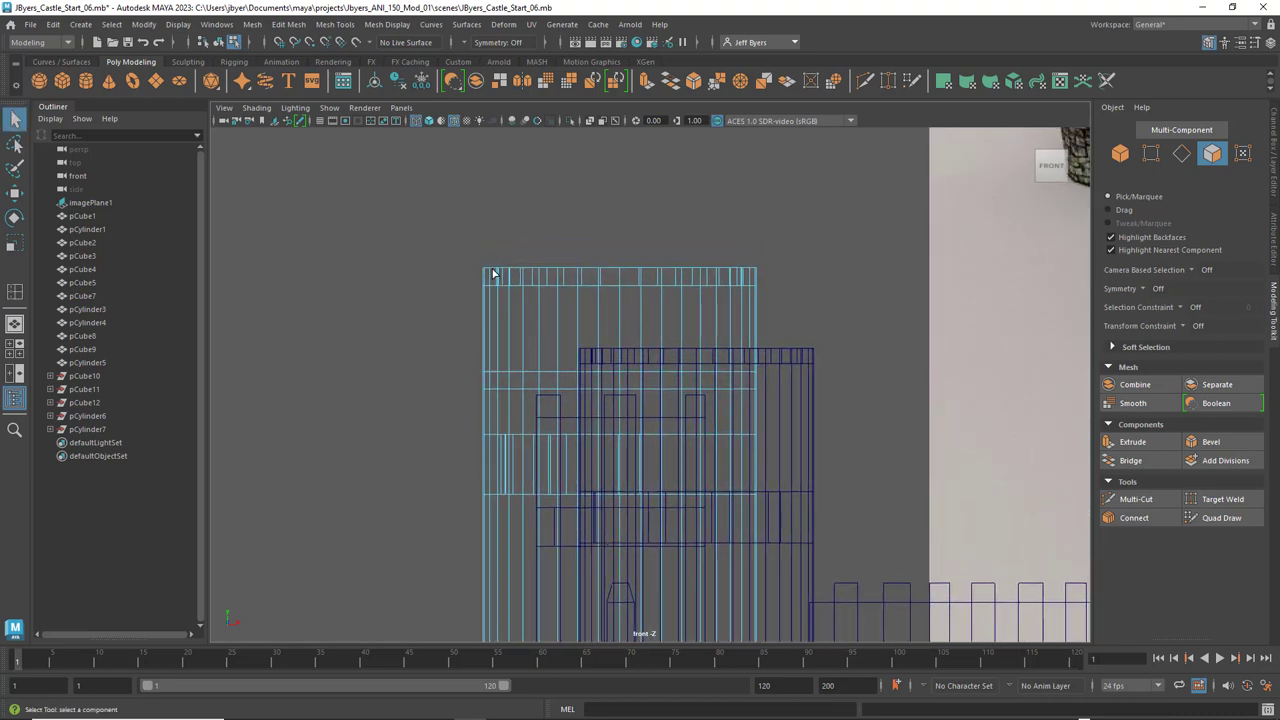
right_click_drag(512, 287, 509, 335)
left_click_drag(432, 219, 836, 335)
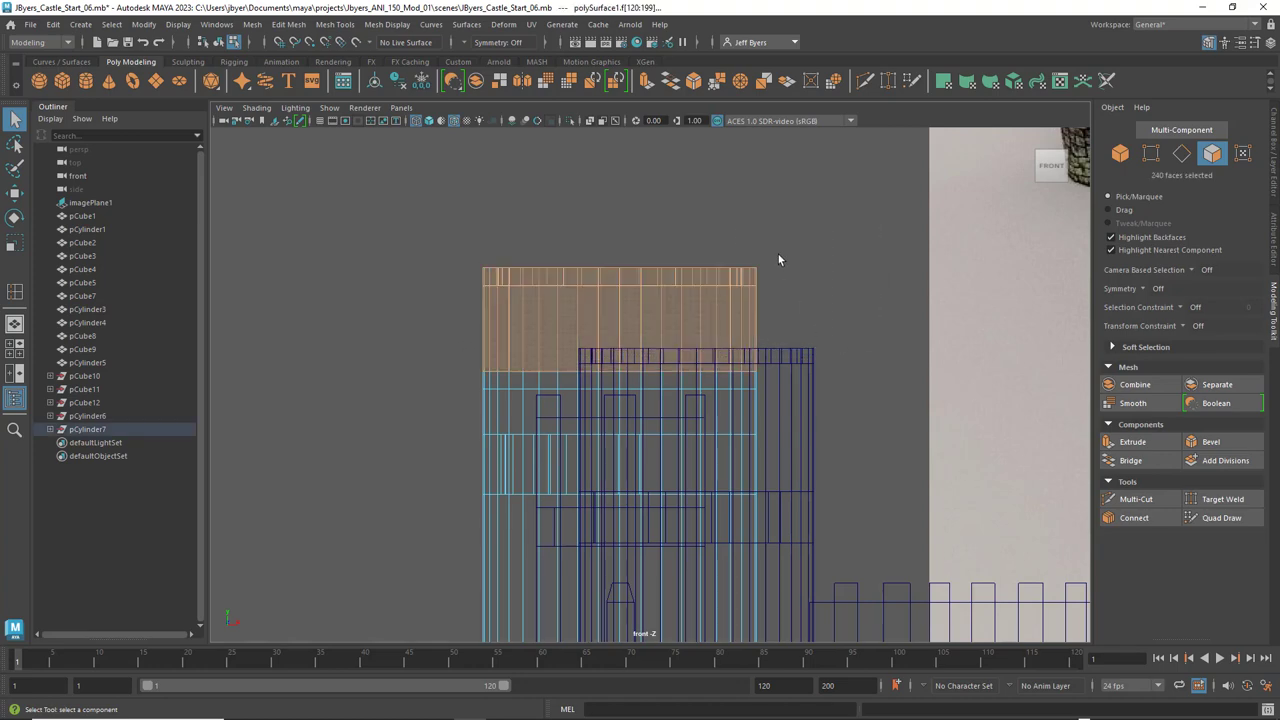
key("space")
key("space")
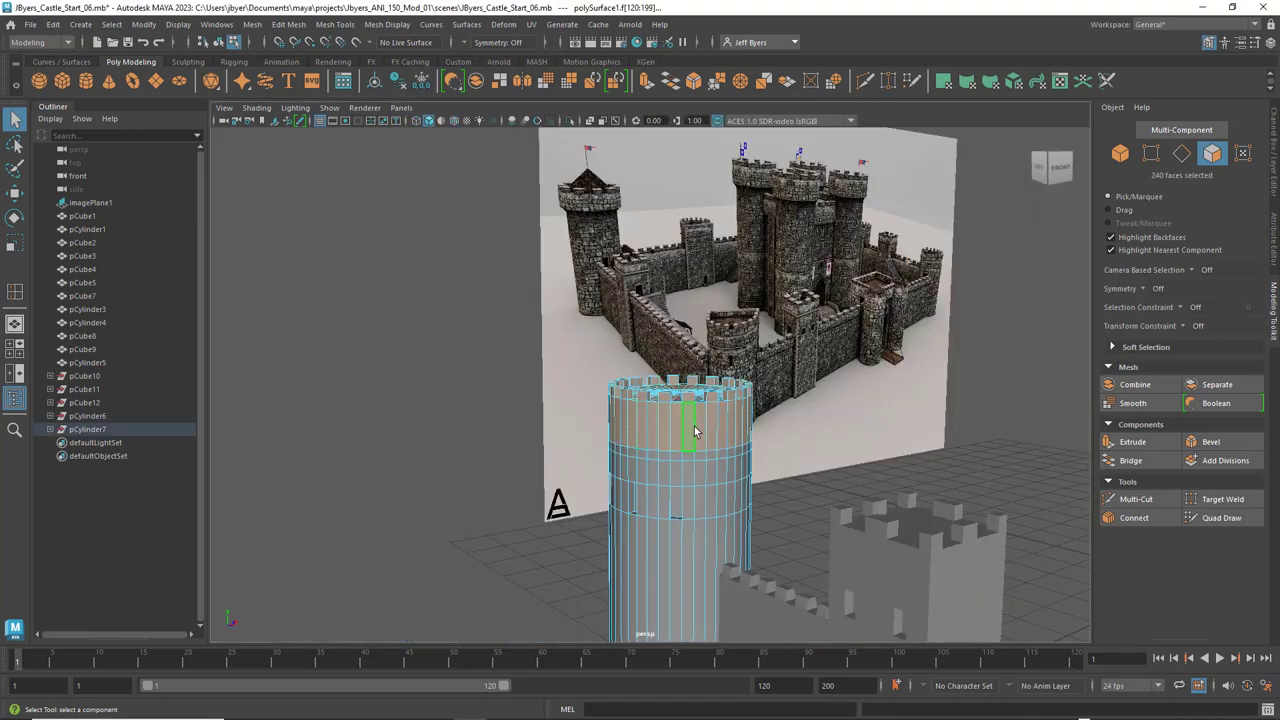
mouse_move(694, 426)
left_mouse_down("alt")
mouse_move(829, 414)
mouse_move(840, 400)
mouse_move(655, 428)
mouse_move(673, 432)
left_mouse_up("alt")
key("r")
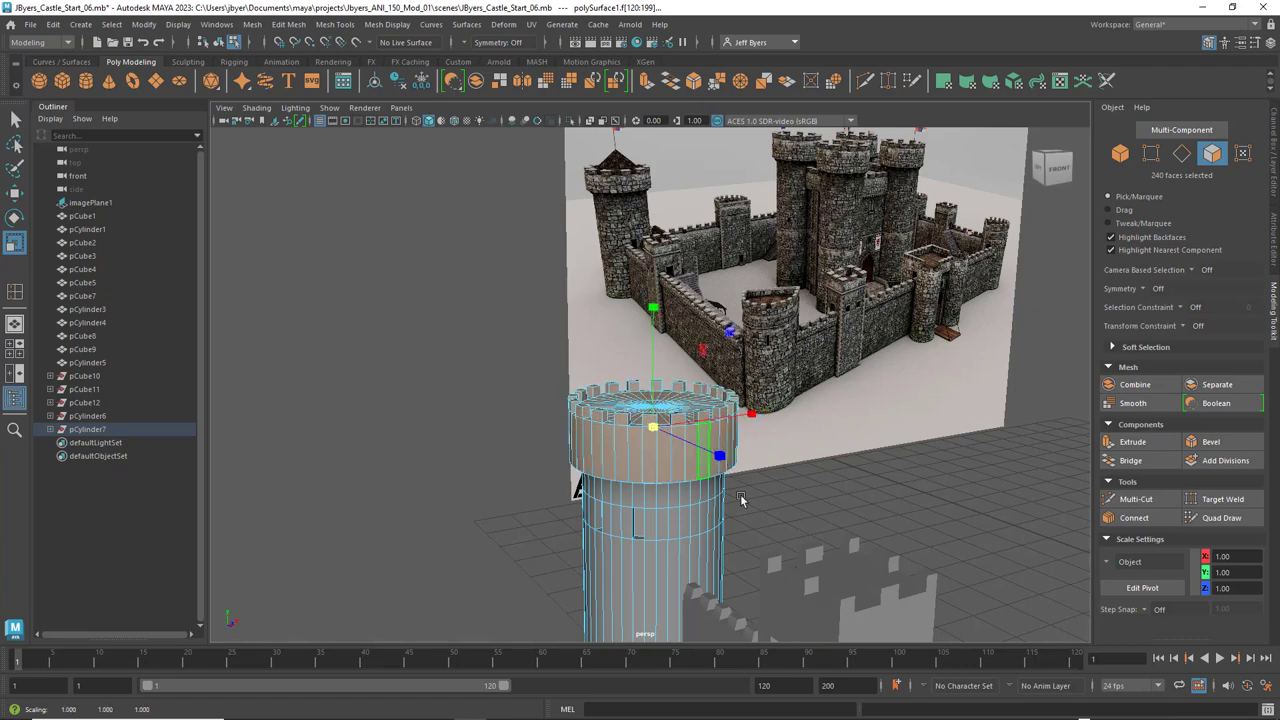
left_click_drag(742, 499, 738, 486, "alt")
Raise the tower's overhanging top faces slightly along Y to about 4.53 to slope the underside of the overhang, and clear the selection
key("w")
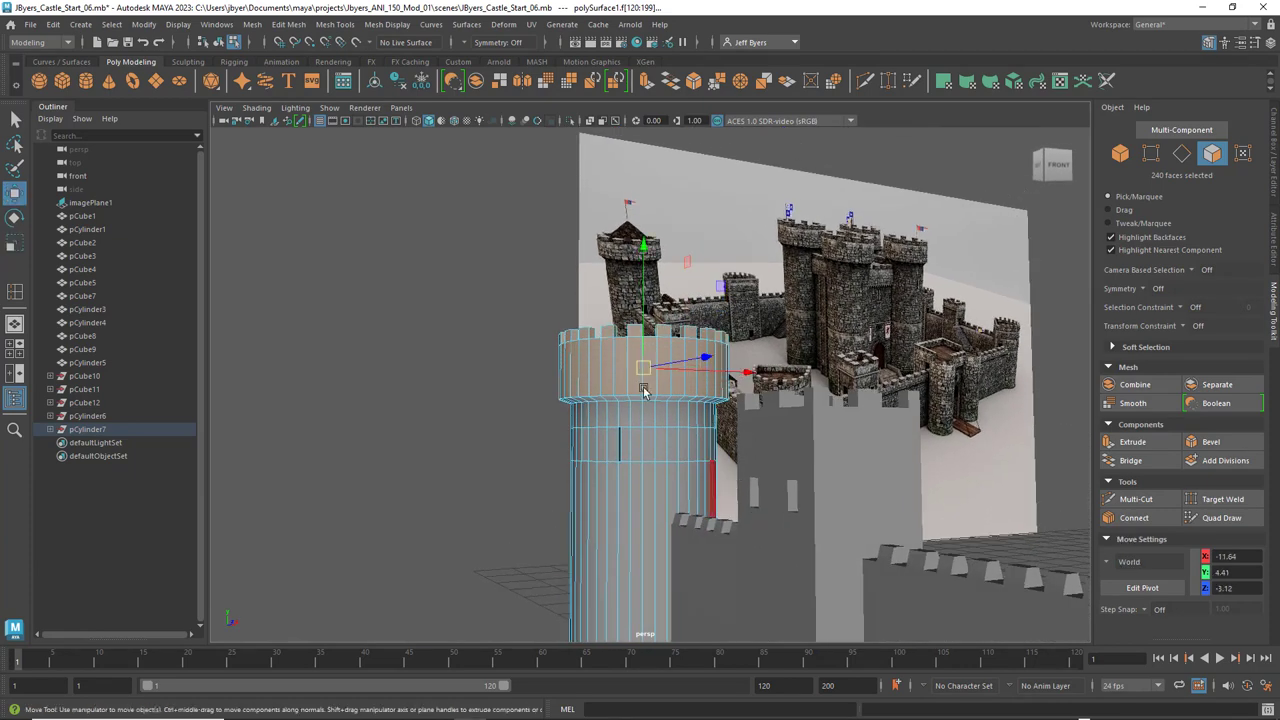
left_click_drag(643, 238, 643, 231)
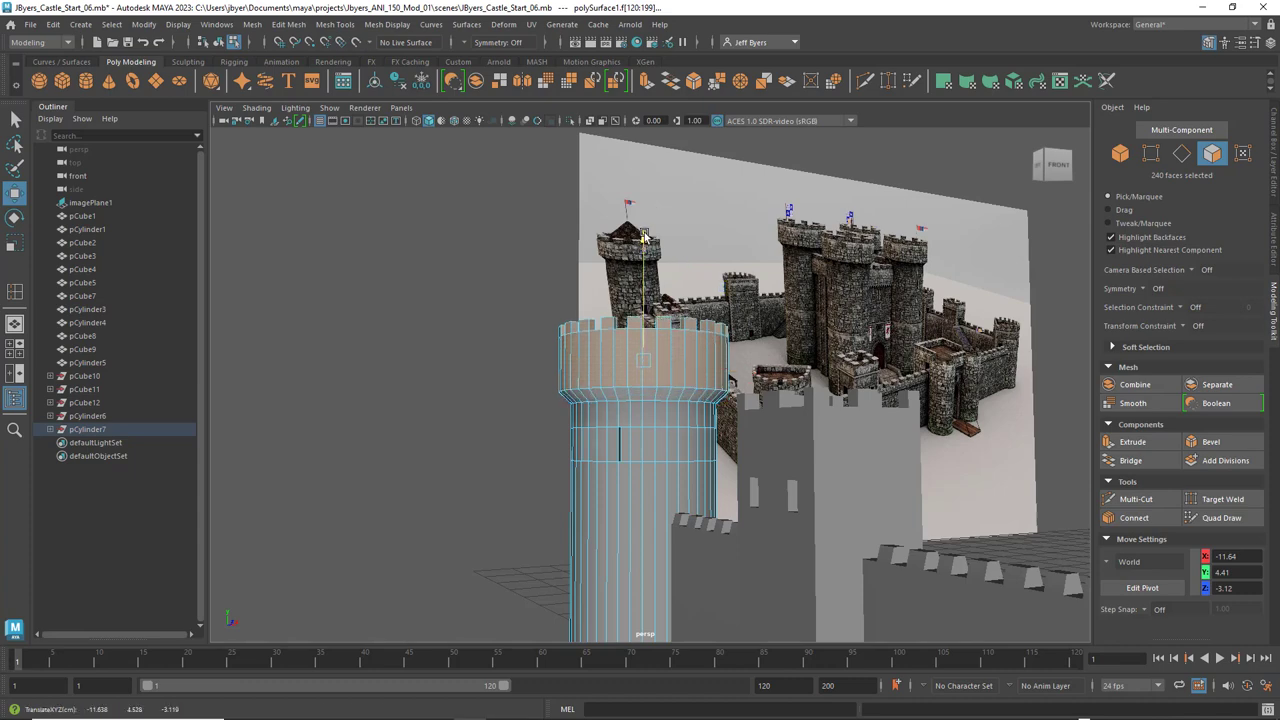
left_click_drag(699, 330, 686, 423, "alt")
key("e")
key("r")
left_click(888, 384)
Return the tower to object selection and compare its flared top with the reference image from several angles
scroll(730, 424, "down", 3)
scroll(686, 423, "up", 8)
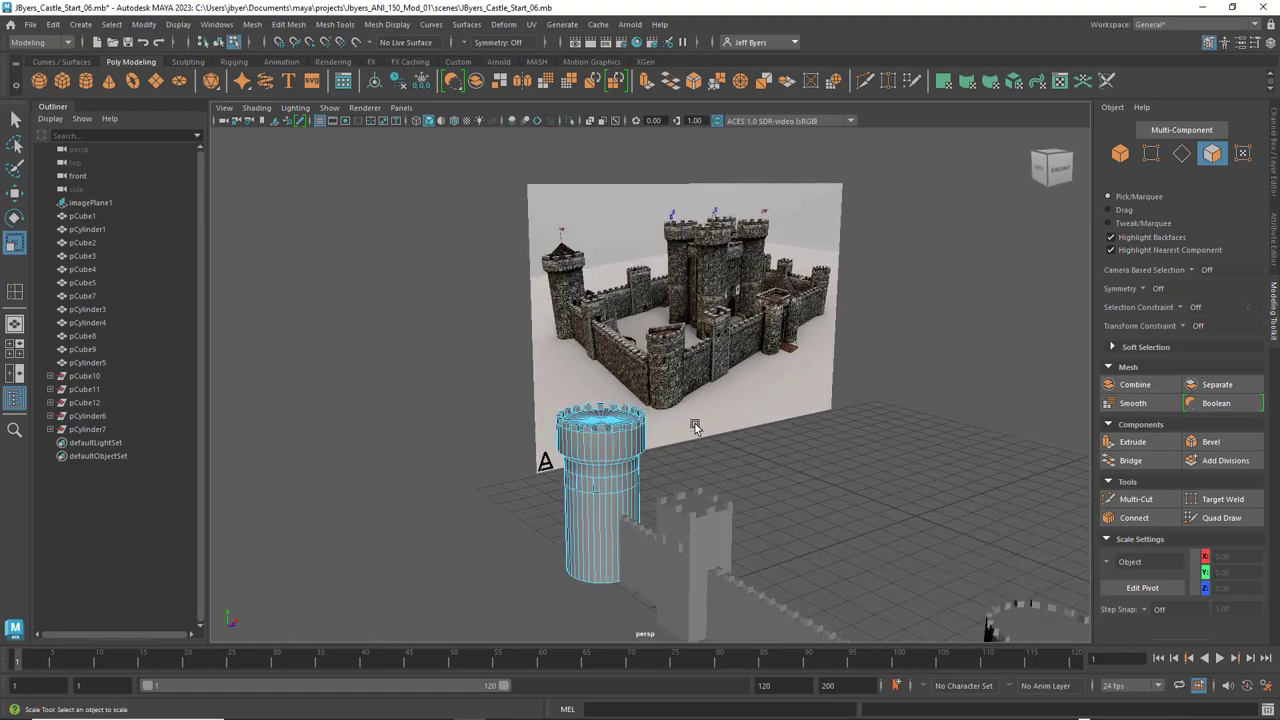
left_click_drag(762, 382, 573, 339, "alt")
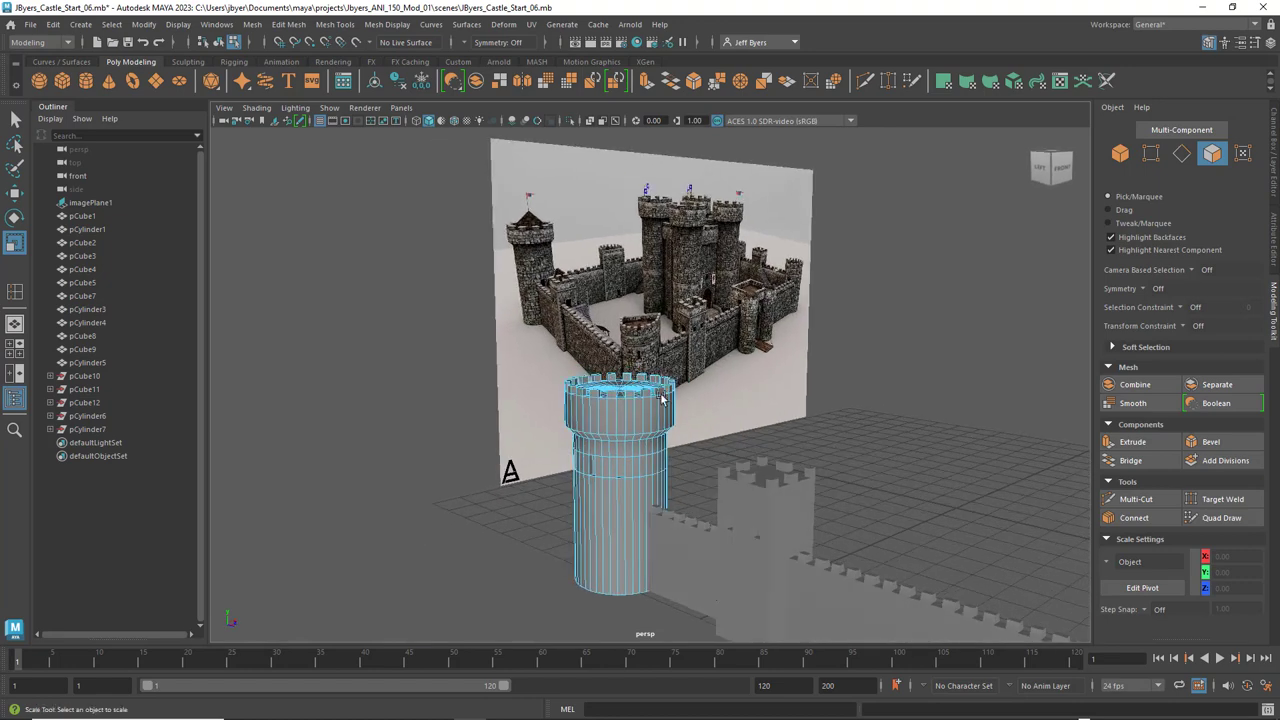
right_click_drag(573, 339, 576, 425)
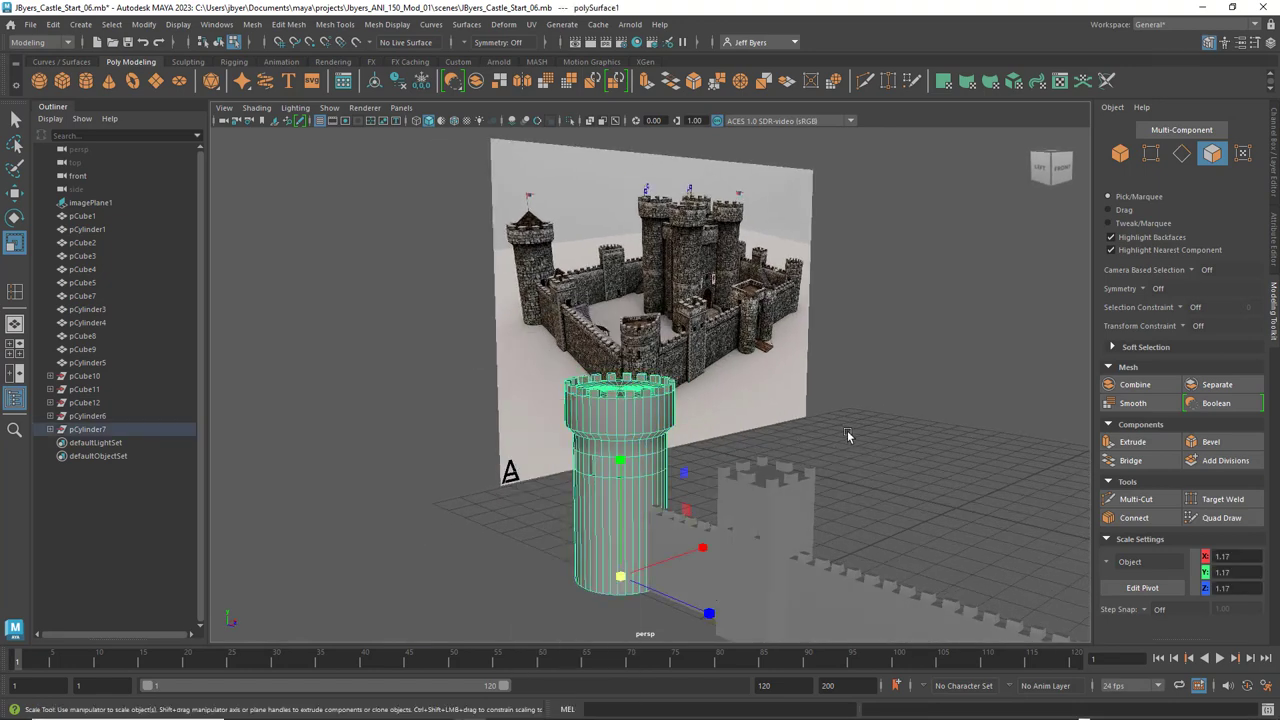
left_click(912, 408)
scroll(865, 455, "down", 4)
mouse_move(866, 462)
left_mouse_down("alt")
mouse_move(870, 445)
mouse_move(844, 457)
left_mouse_up("alt")
scroll(844, 456, "up", 6)
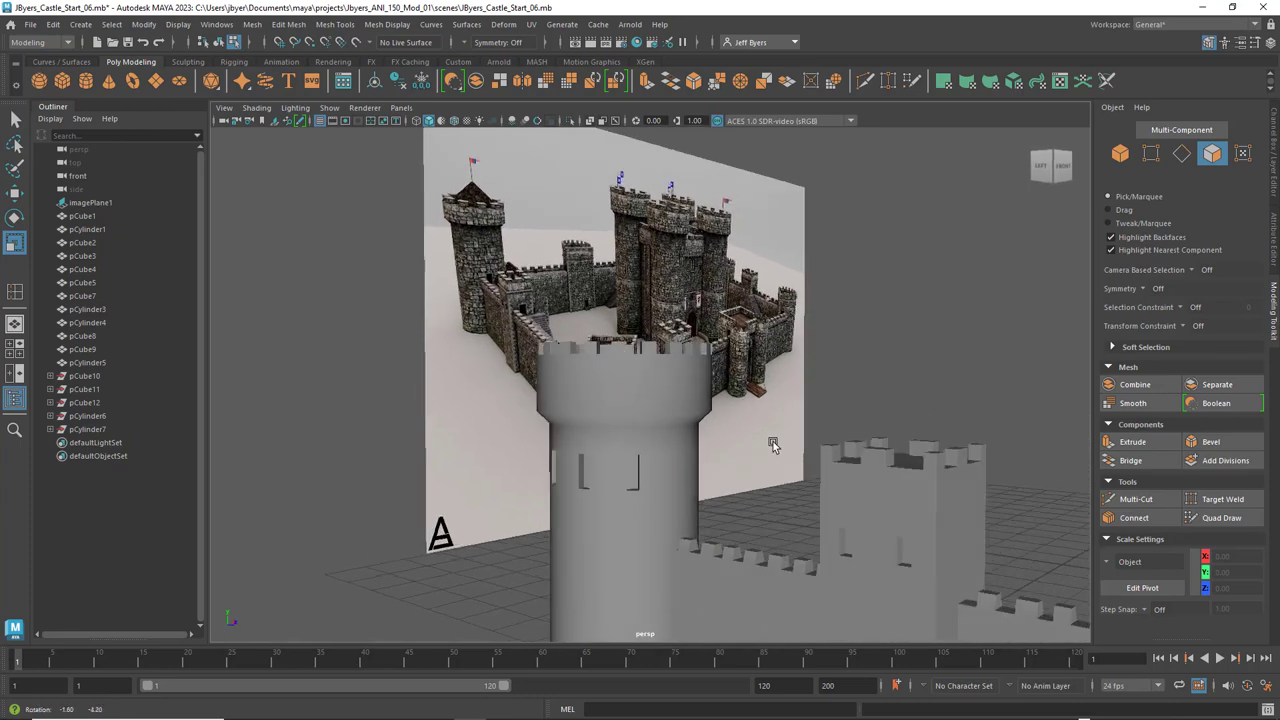
Select the two horizontal edge loops bounding the sloped underside of the far round tower's overhang
left_click(668, 426)
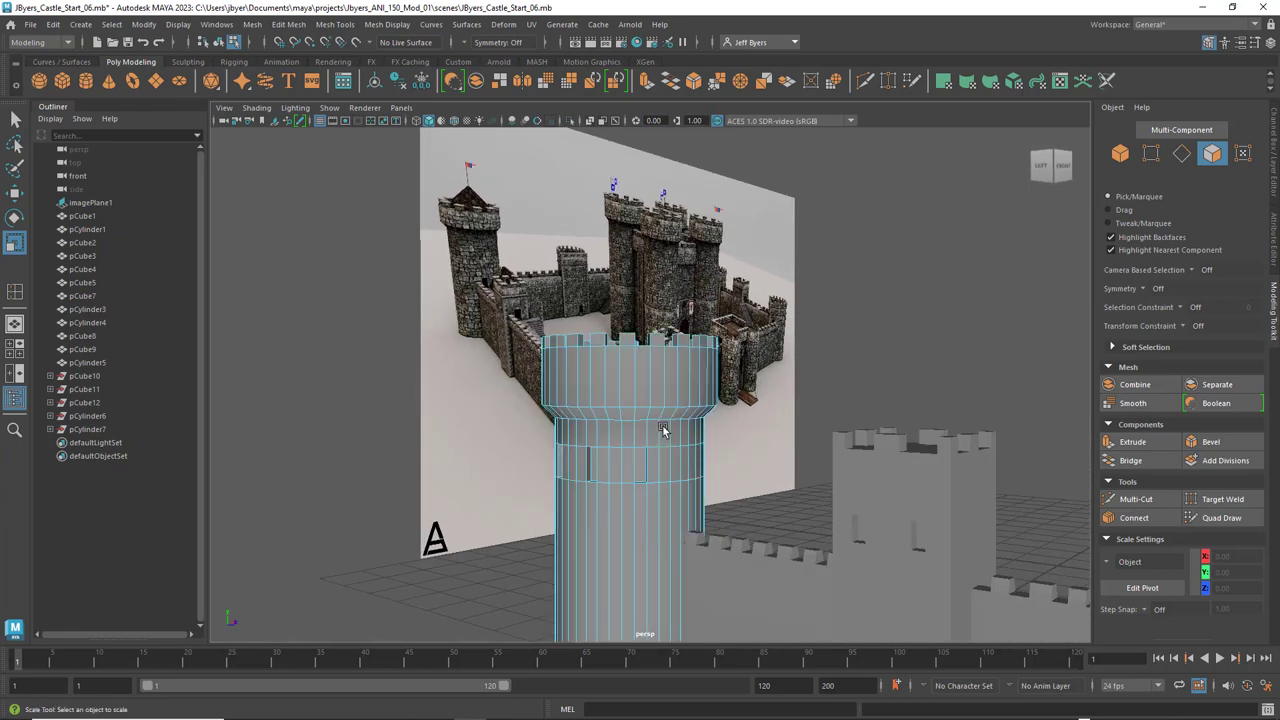
right_click_drag(643, 400, 652, 424)
left_click(905, 388)
right_click_drag(631, 403, 634, 316)
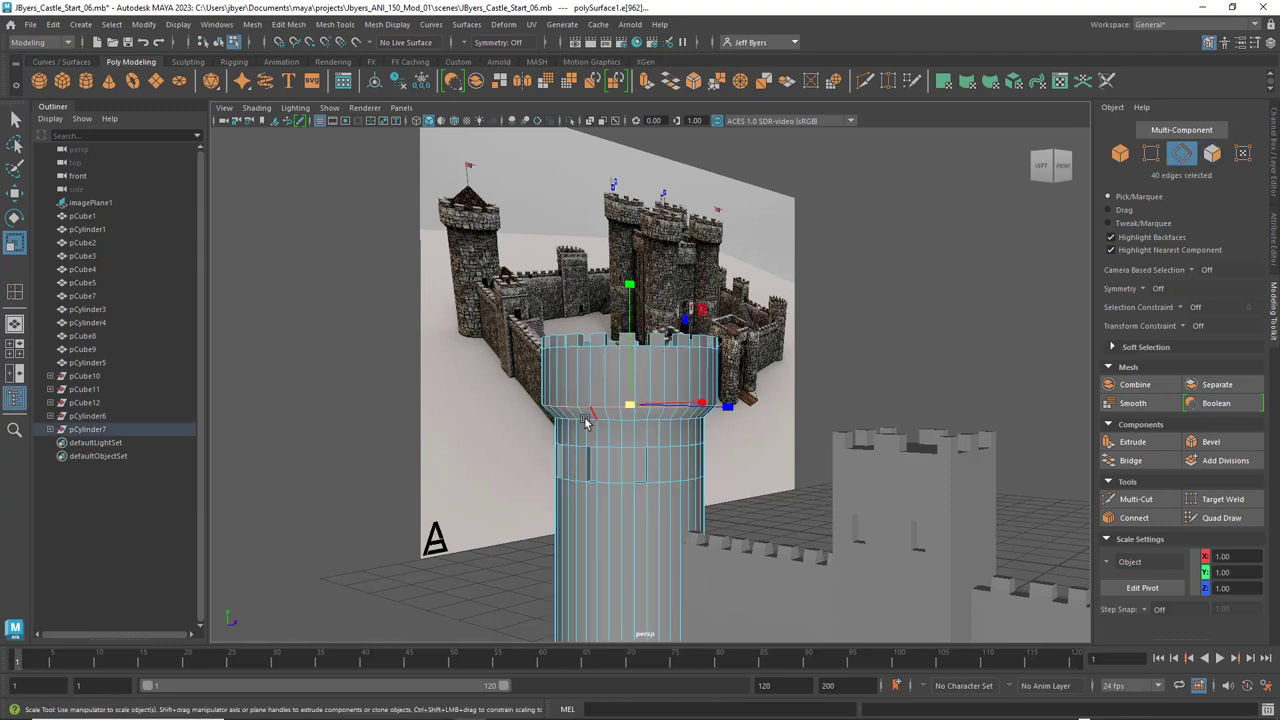
left_click(843, 376)
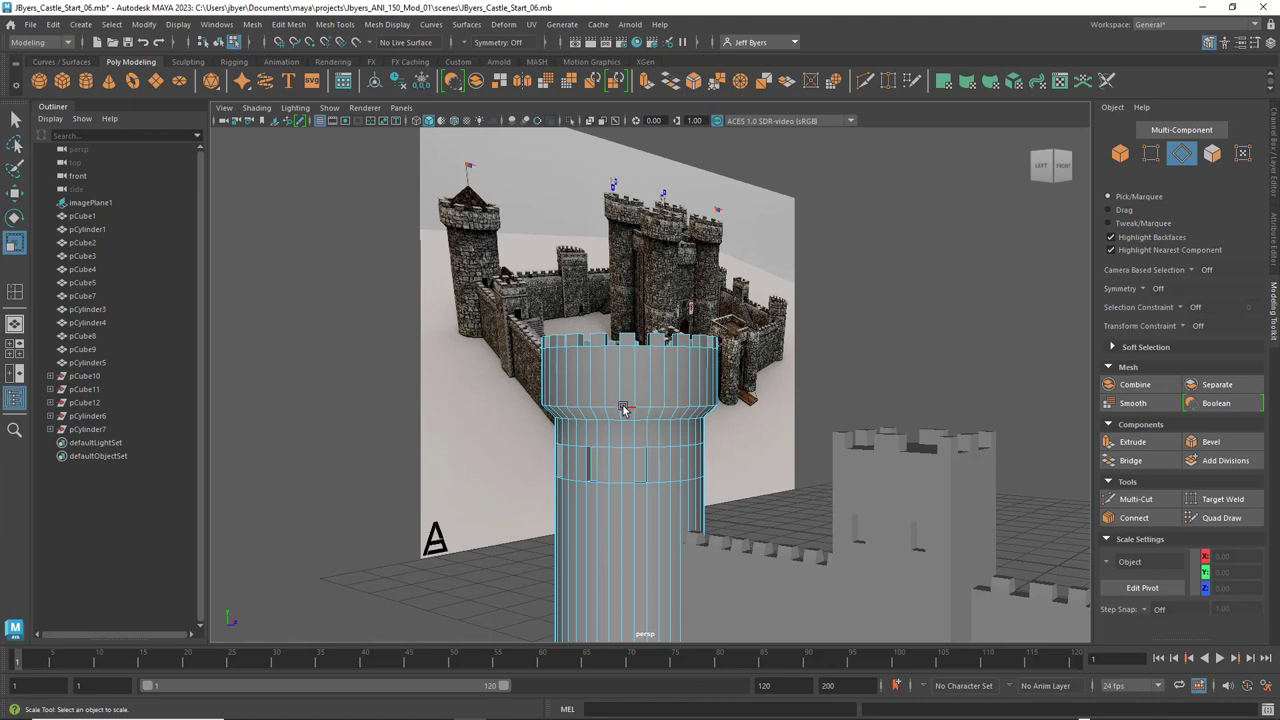
key("q")
double_click(626, 412)
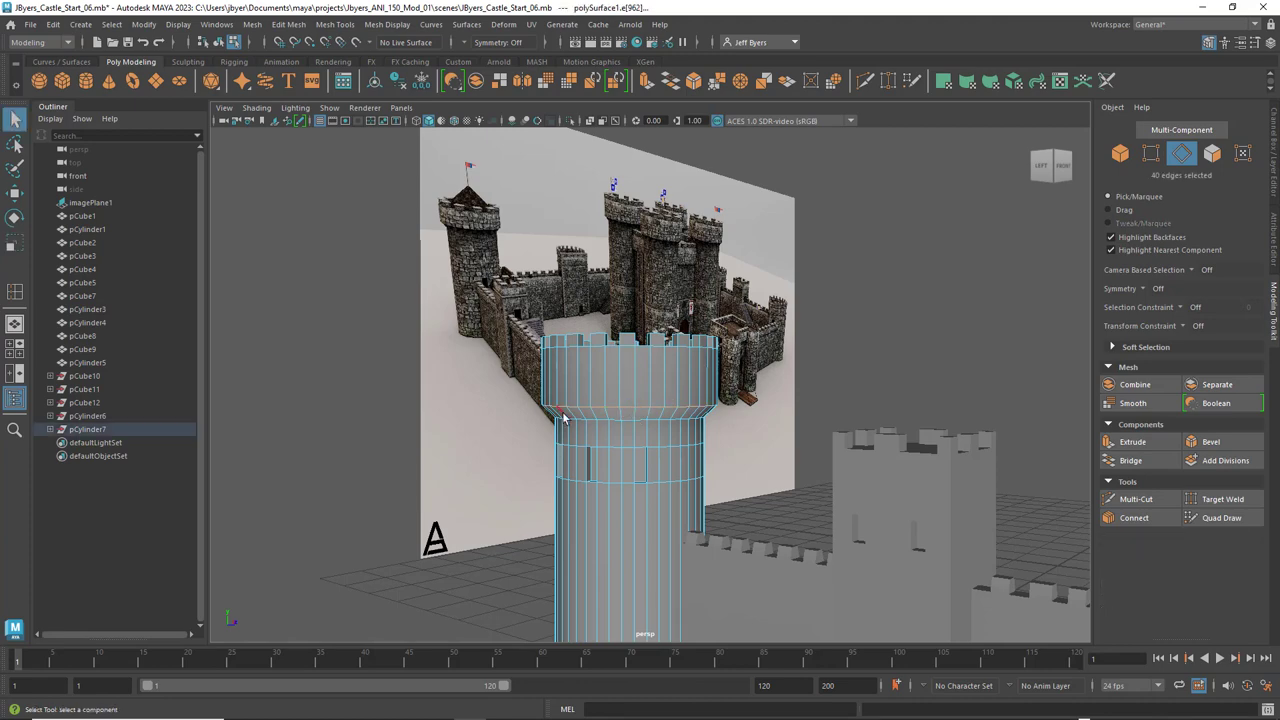
mouse_move(764, 418)
left_mouse_down("alt")
mouse_move(594, 417)
mouse_move(698, 423)
mouse_move(806, 405)
mouse_move(757, 419)
left_mouse_up("alt")
scroll(774, 407, "up", 4)
middle_click_drag(756, 418, 771, 343, "alt")
left_click_drag(770, 343, 757, 393, "alt")
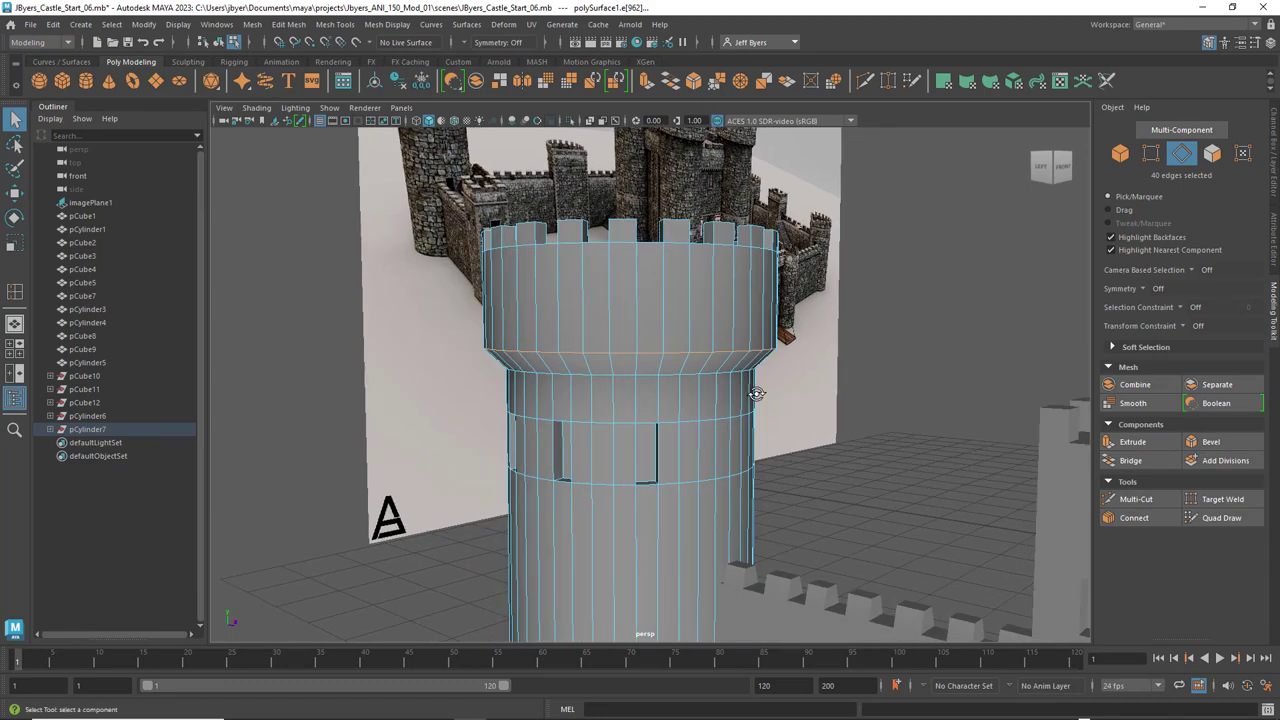
double_click(666, 375, "shift")
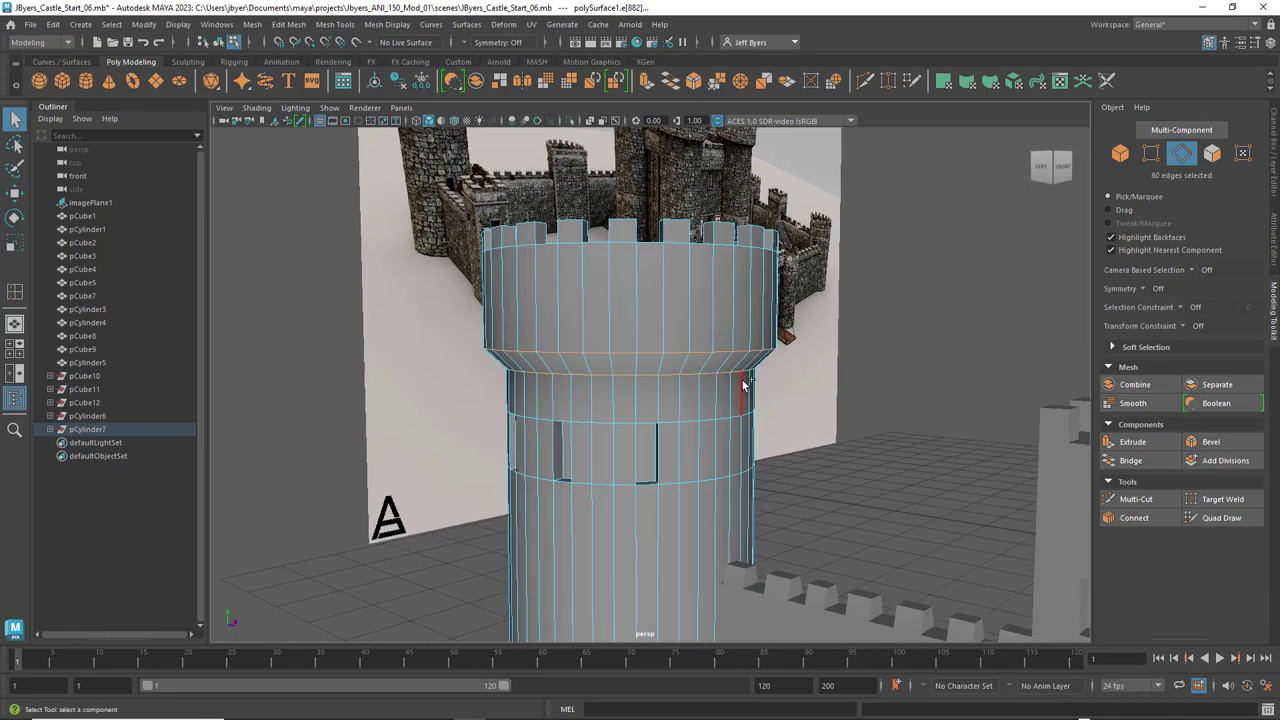
Harden the selected edge loops so the overhang's underside shades crisply, then return to object selection and deselect the tower
key("space")
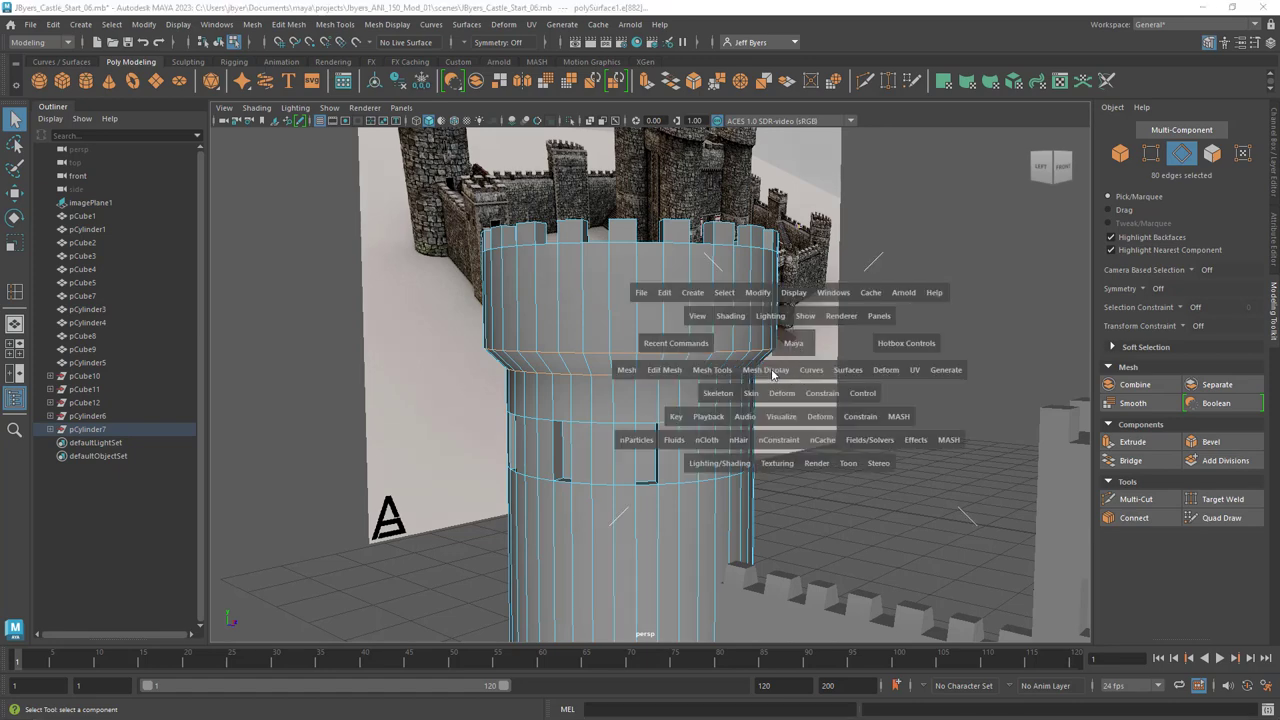
left_click(772, 372)
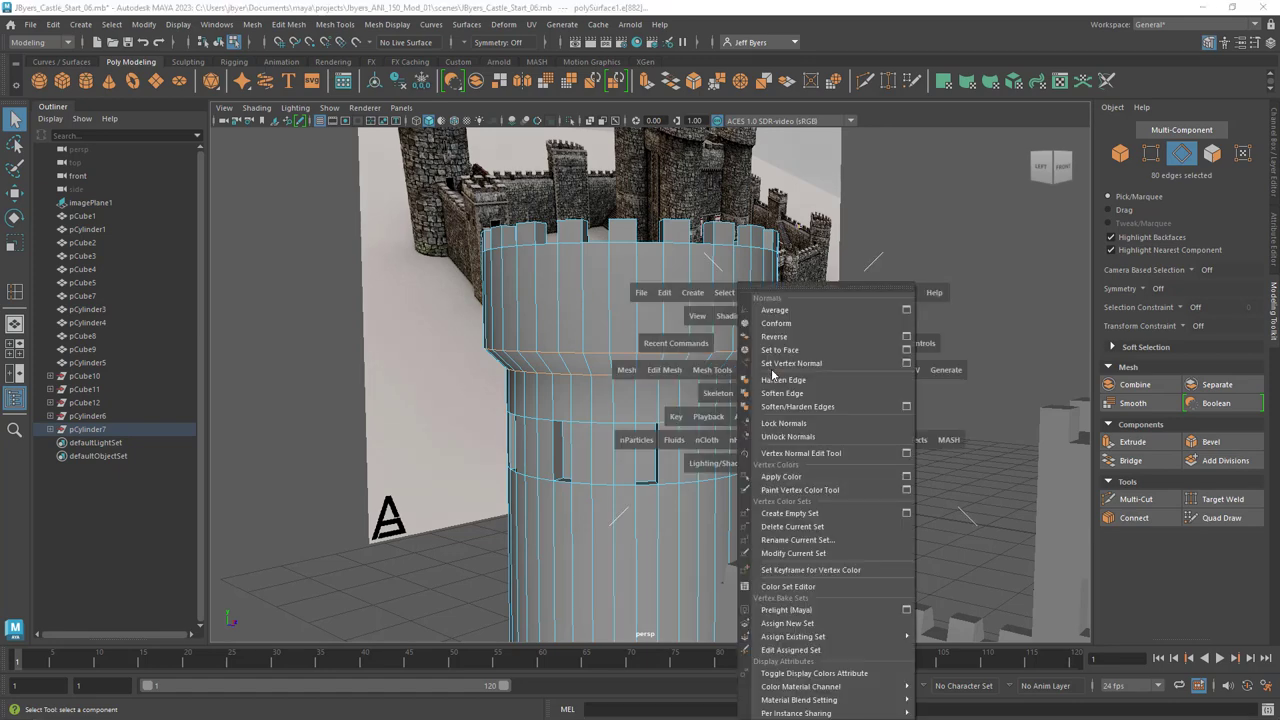
left_click(782, 381)
key("w")
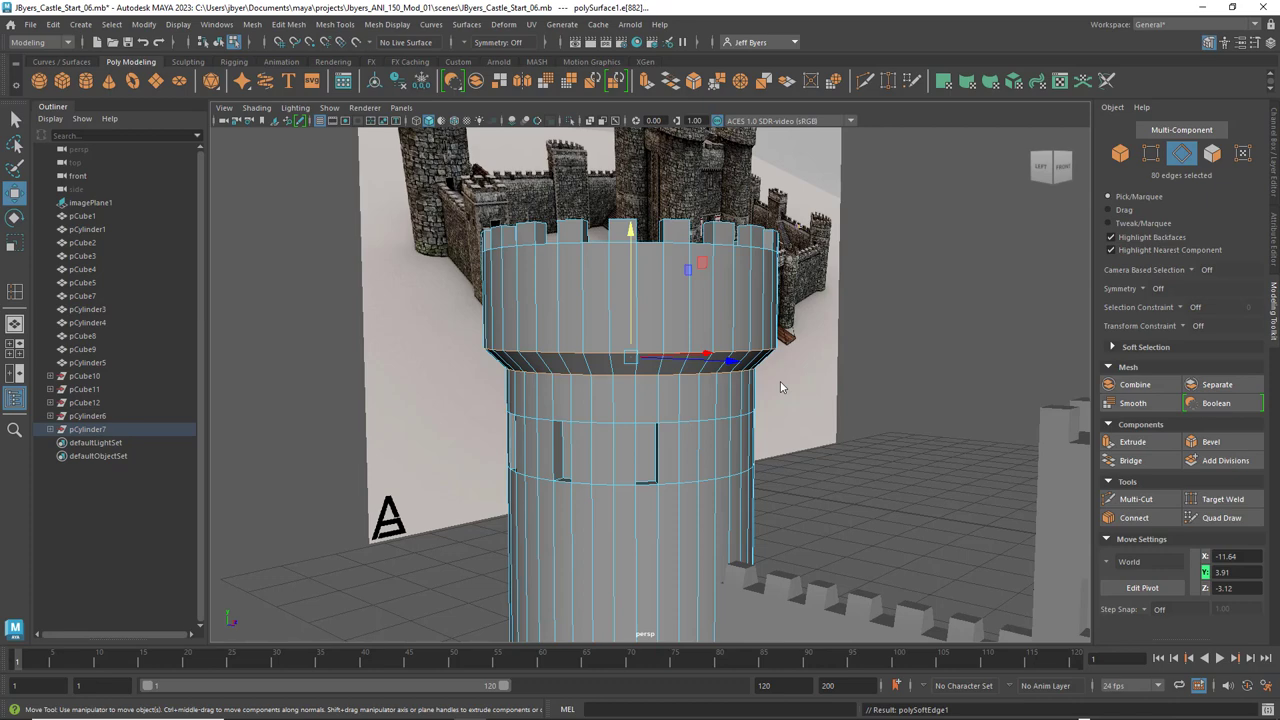
right_click_drag(680, 394, 750, 340)
left_click(848, 442)
Compare the whole castle's walls and towers with the reference image from several angles and distances
scroll(850, 445, "down", 6)
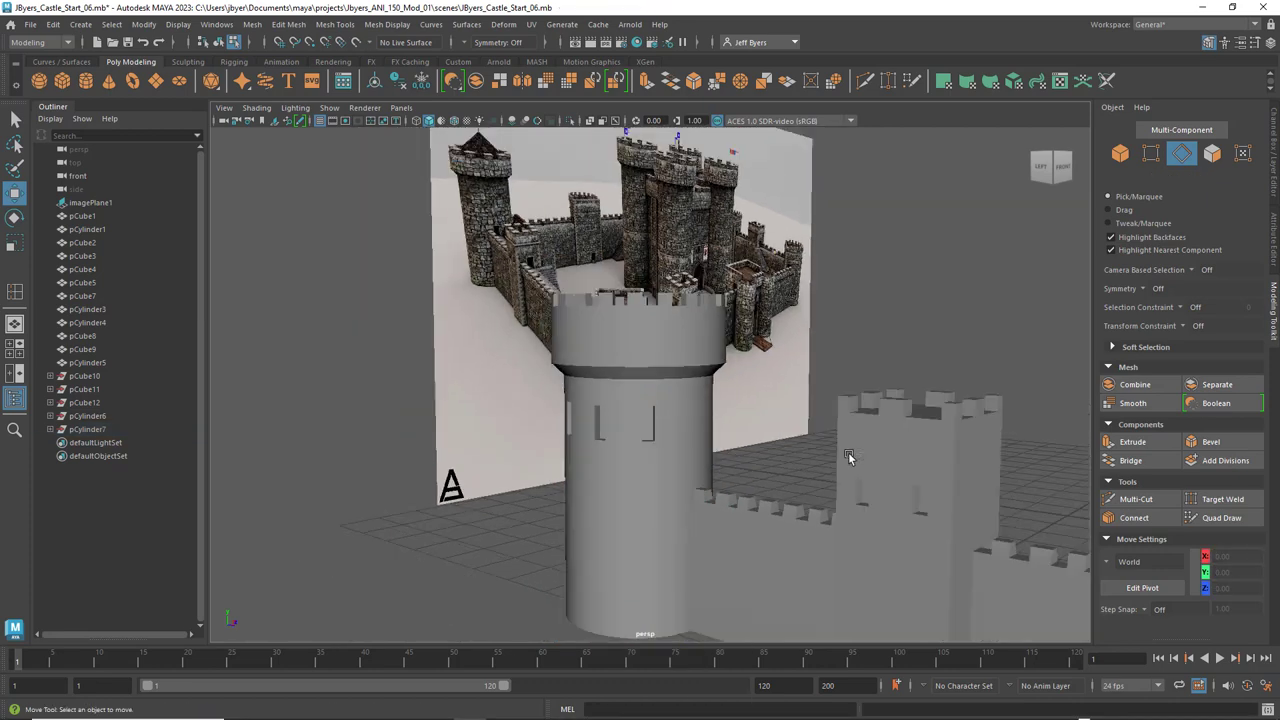
left_click_drag(848, 448, 643, 386, "alt")
left_click_drag(597, 515, 390, 456, "alt")
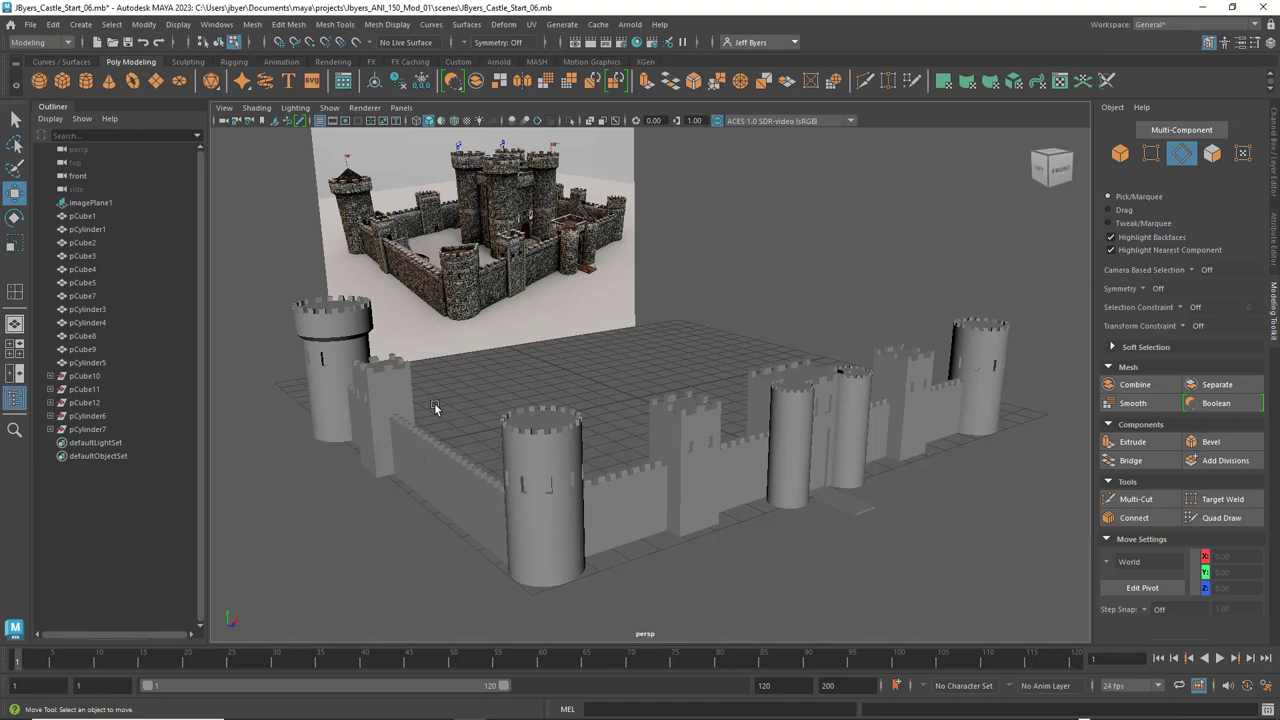
left_click_drag(434, 404, 464, 401, "alt")
scroll(566, 412, "down", 4)
middle_click_drag(566, 412, 690, 456, "alt")
scroll(551, 419, "up", 5)
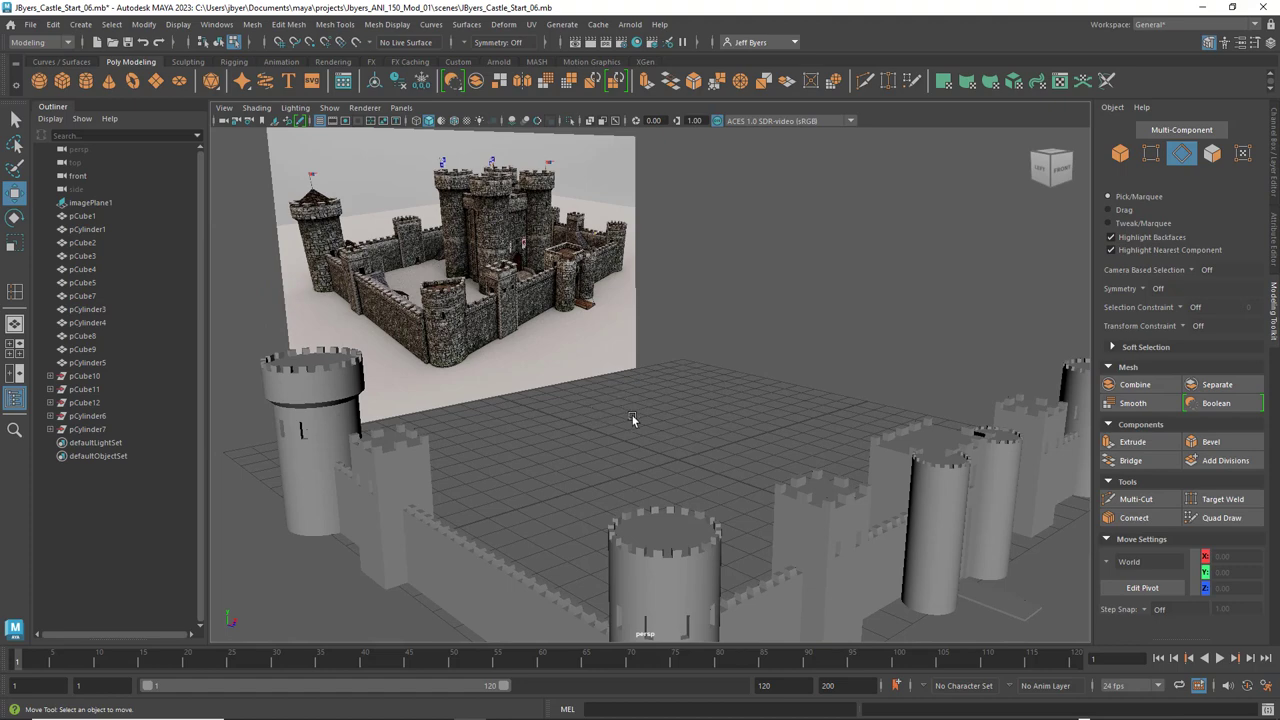
scroll(700, 338, "down", 3)
middle_click_drag(720, 341, 662, 309, "alt")
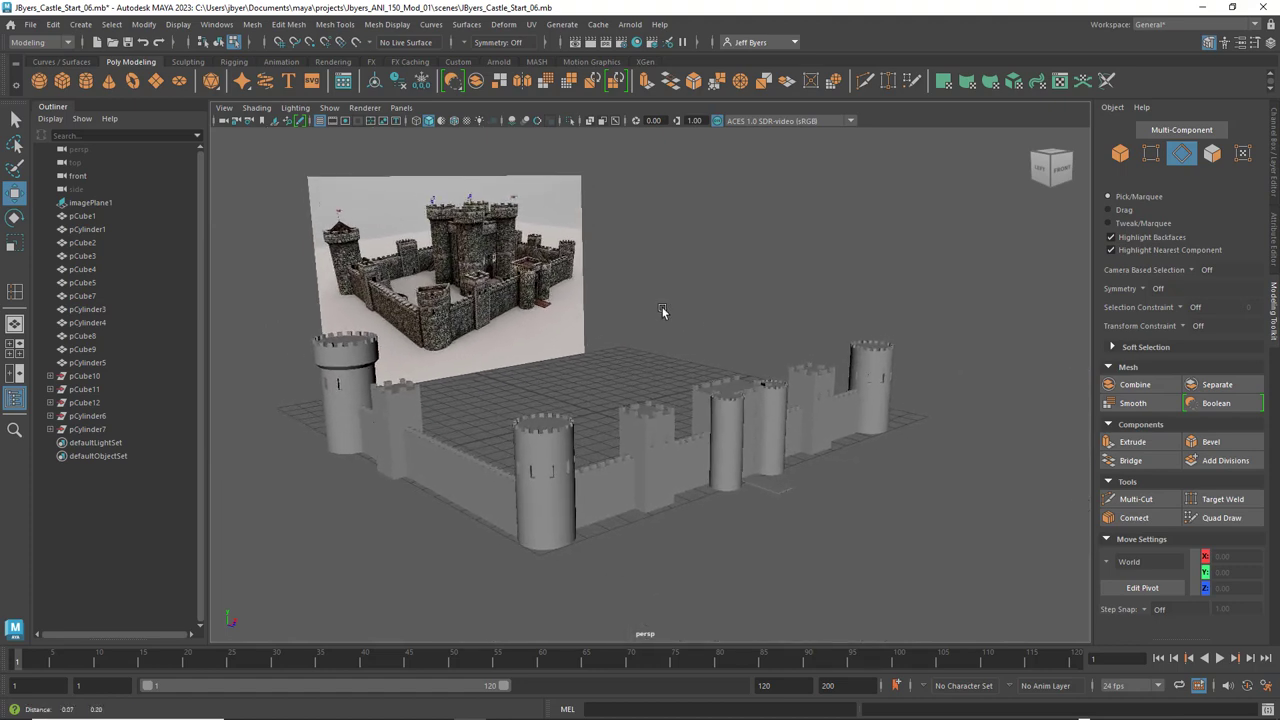